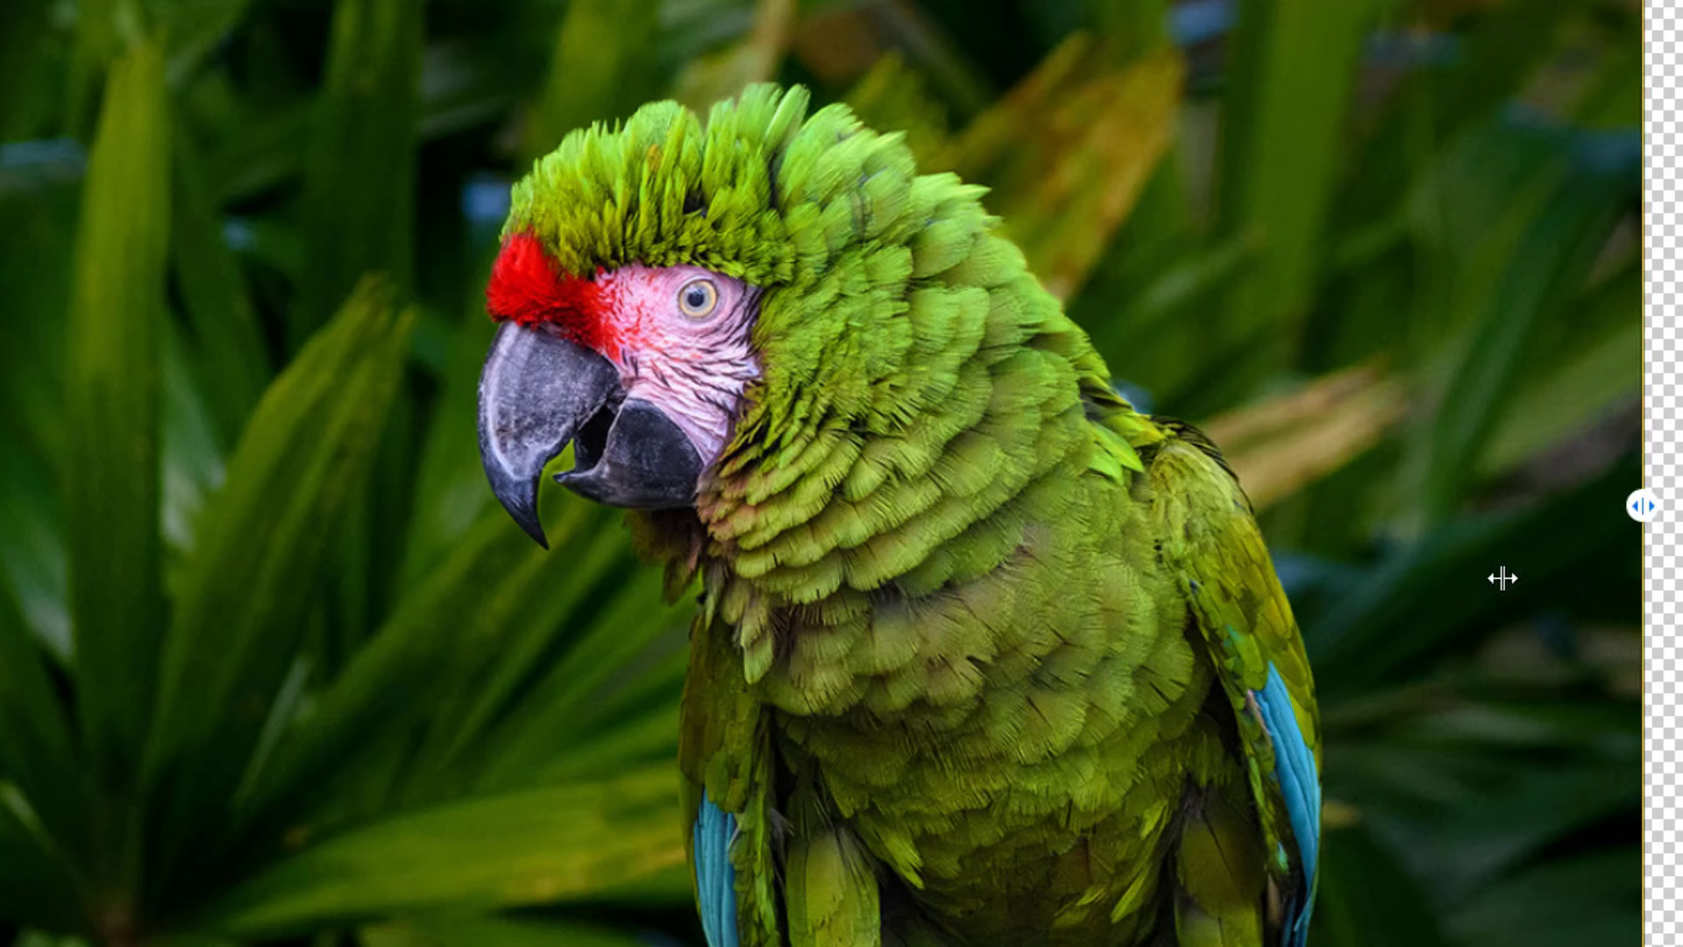
Step: Scroll the Aiarty website past the feature stats to the Batch Replace Backgrounds section
{"action": "left_click_drag", "start_coordinate": [1643, 500], "coordinate": [4, 508]}
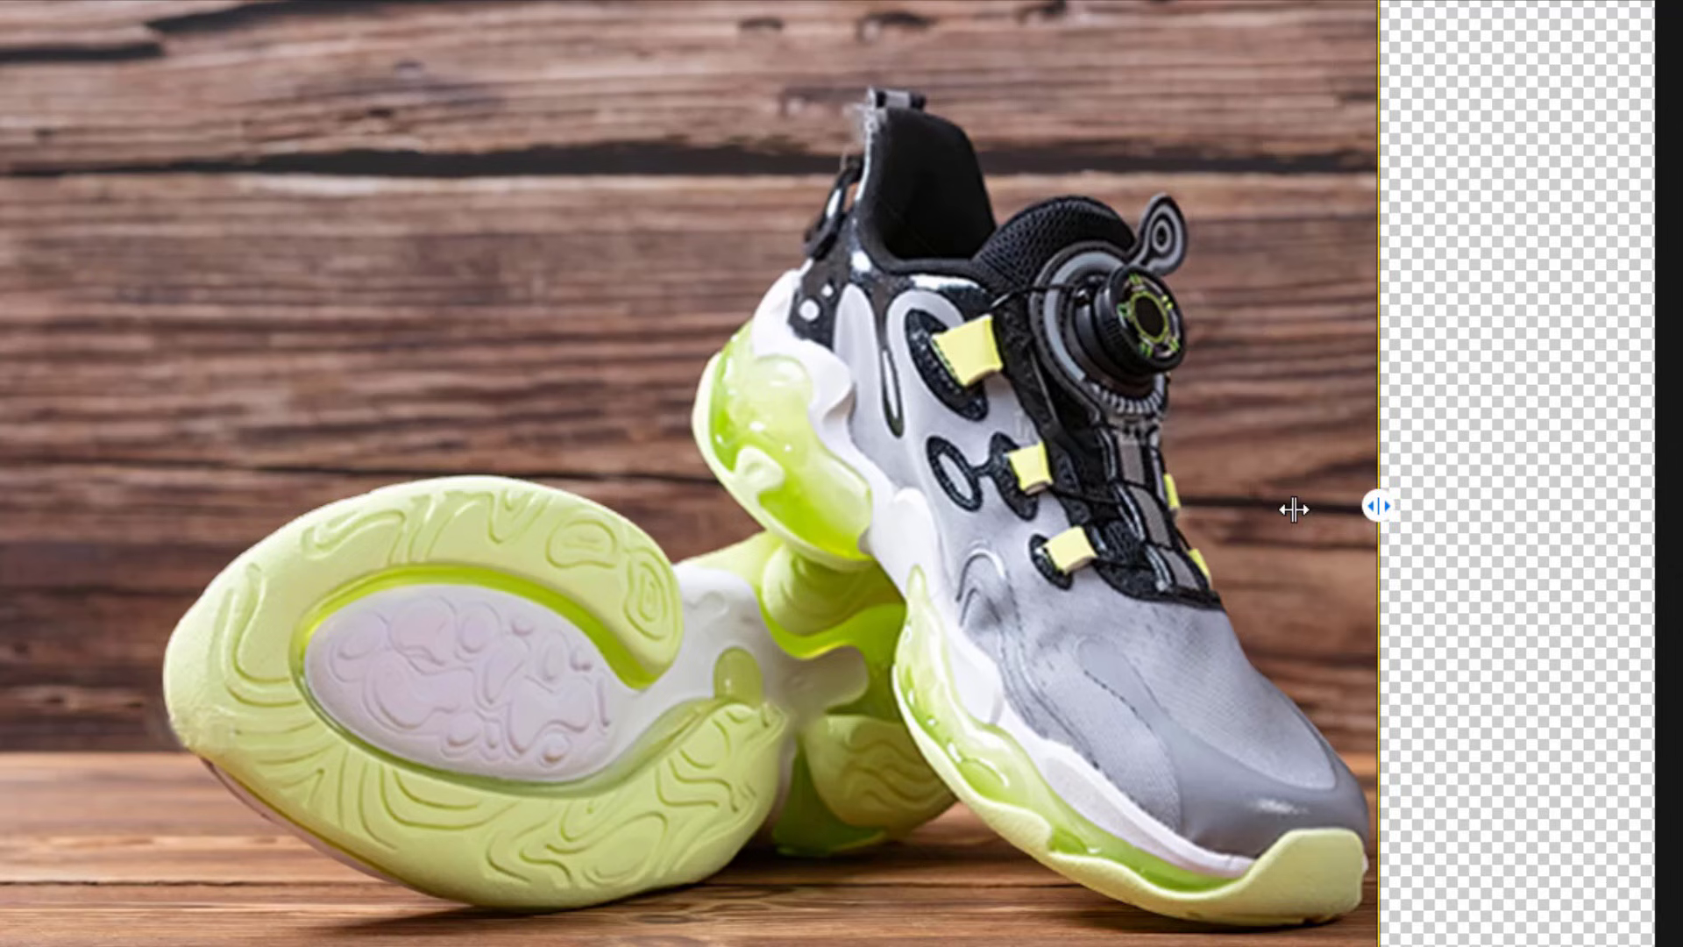
{"action": "left_click_drag", "start_coordinate": [1288, 507], "coordinate": [240, 484]}
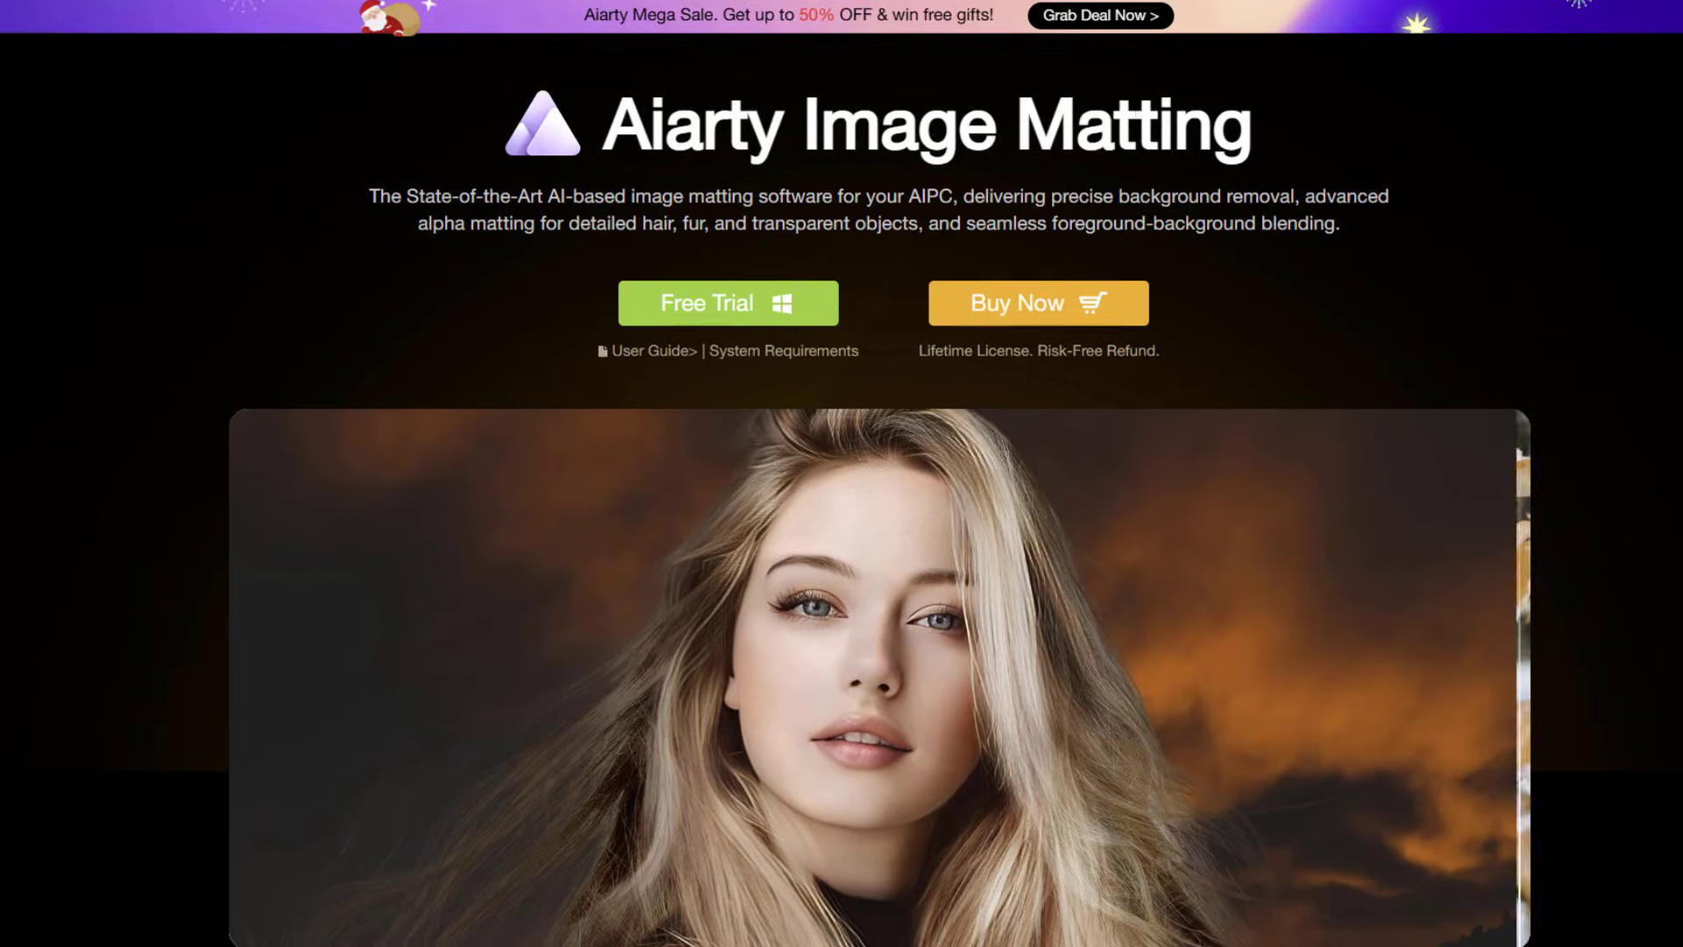
{"action": "scroll", "coordinate": [841, 474], "scroll_direction": "down", "scroll_amount": 3}
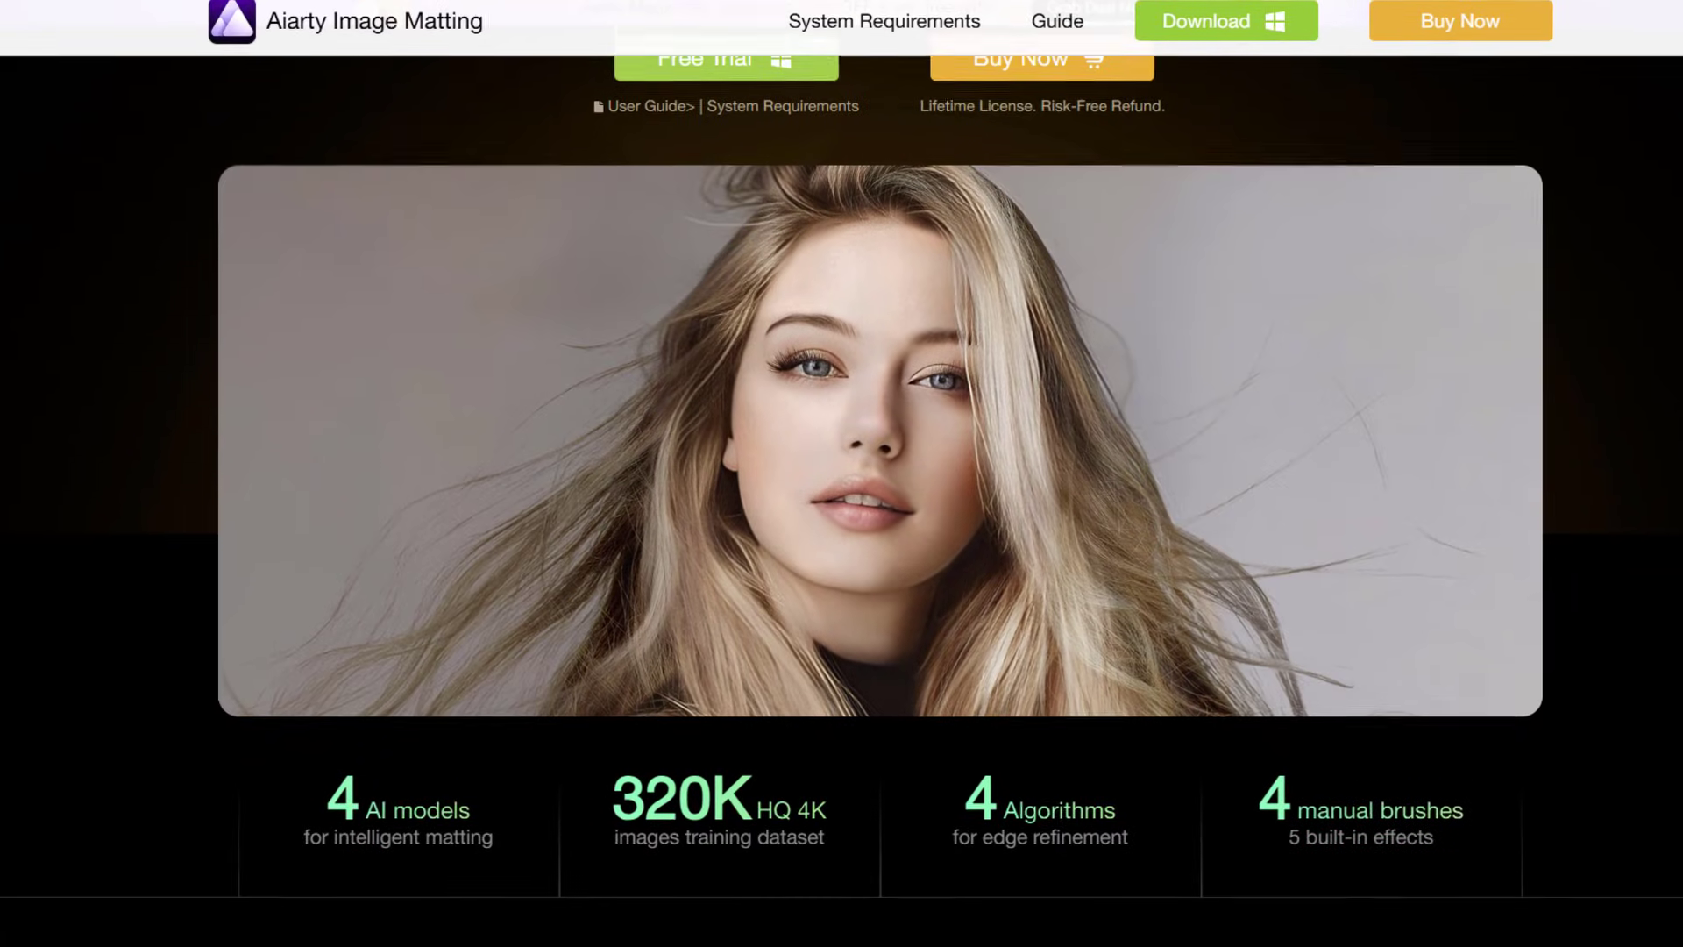
{"action": "scroll", "coordinate": [841, 474], "scroll_direction": "down", "scroll_amount": 5}
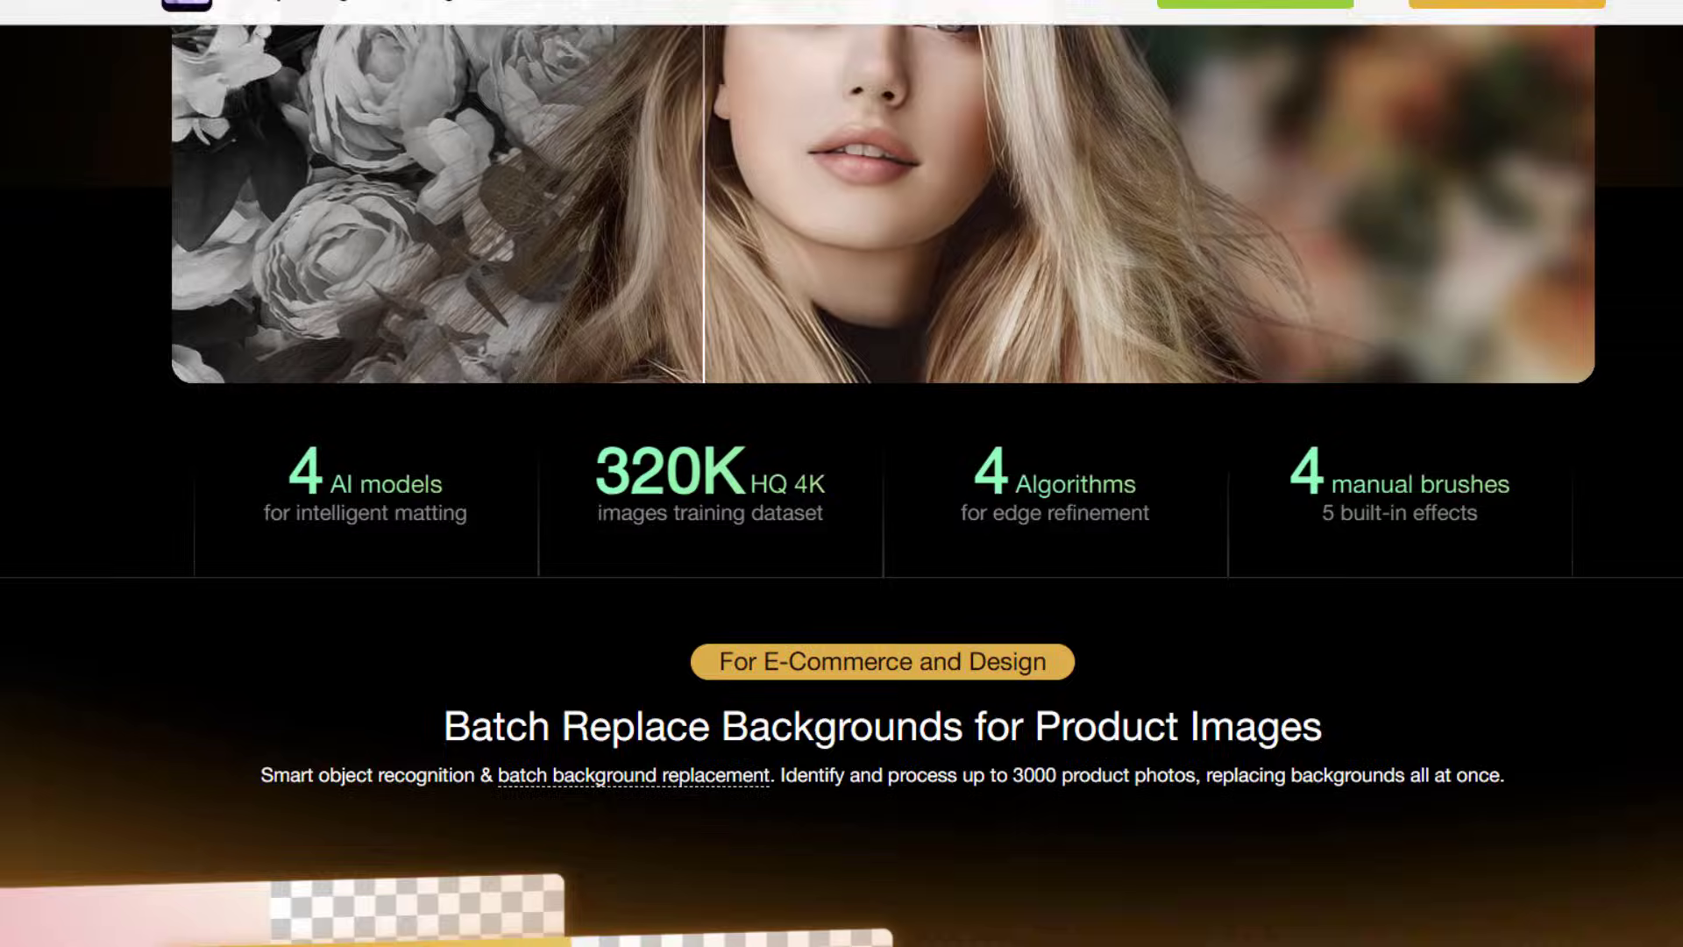
{"action": "scroll", "coordinate": [842, 473], "scroll_direction": "down", "scroll_amount": 5}
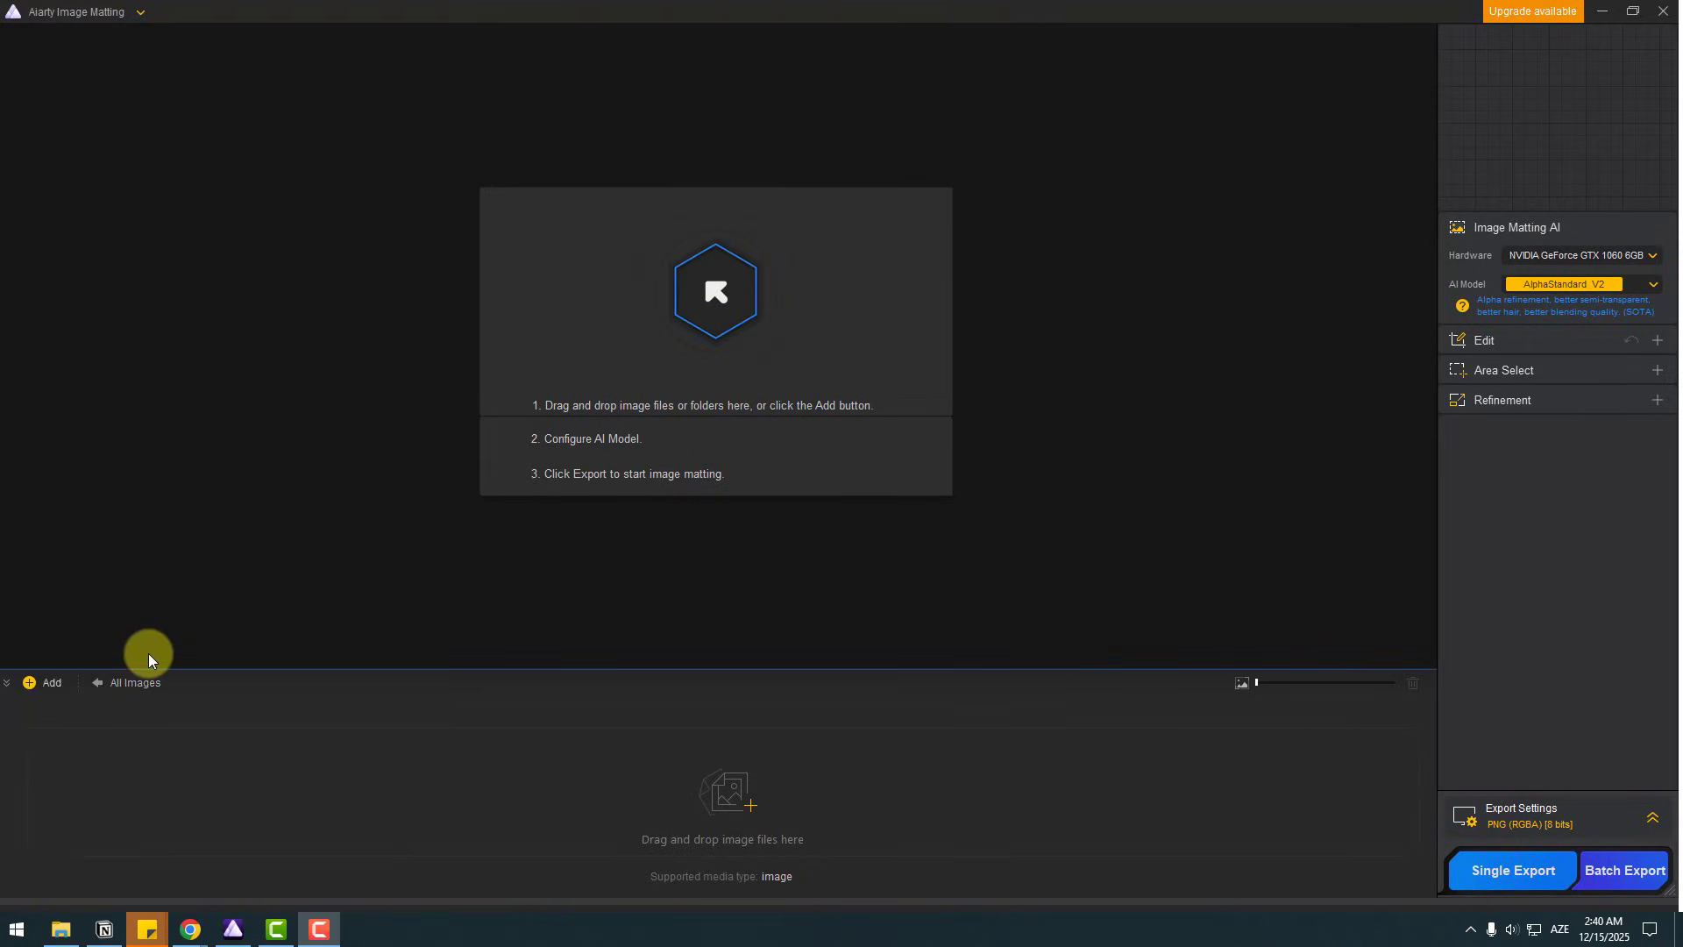
Step: Add IMG 01.jpg, the 4124 x 2749 parrot photo, from Downloads\IMG
{"action": "left_click", "coordinate": [50, 681]}
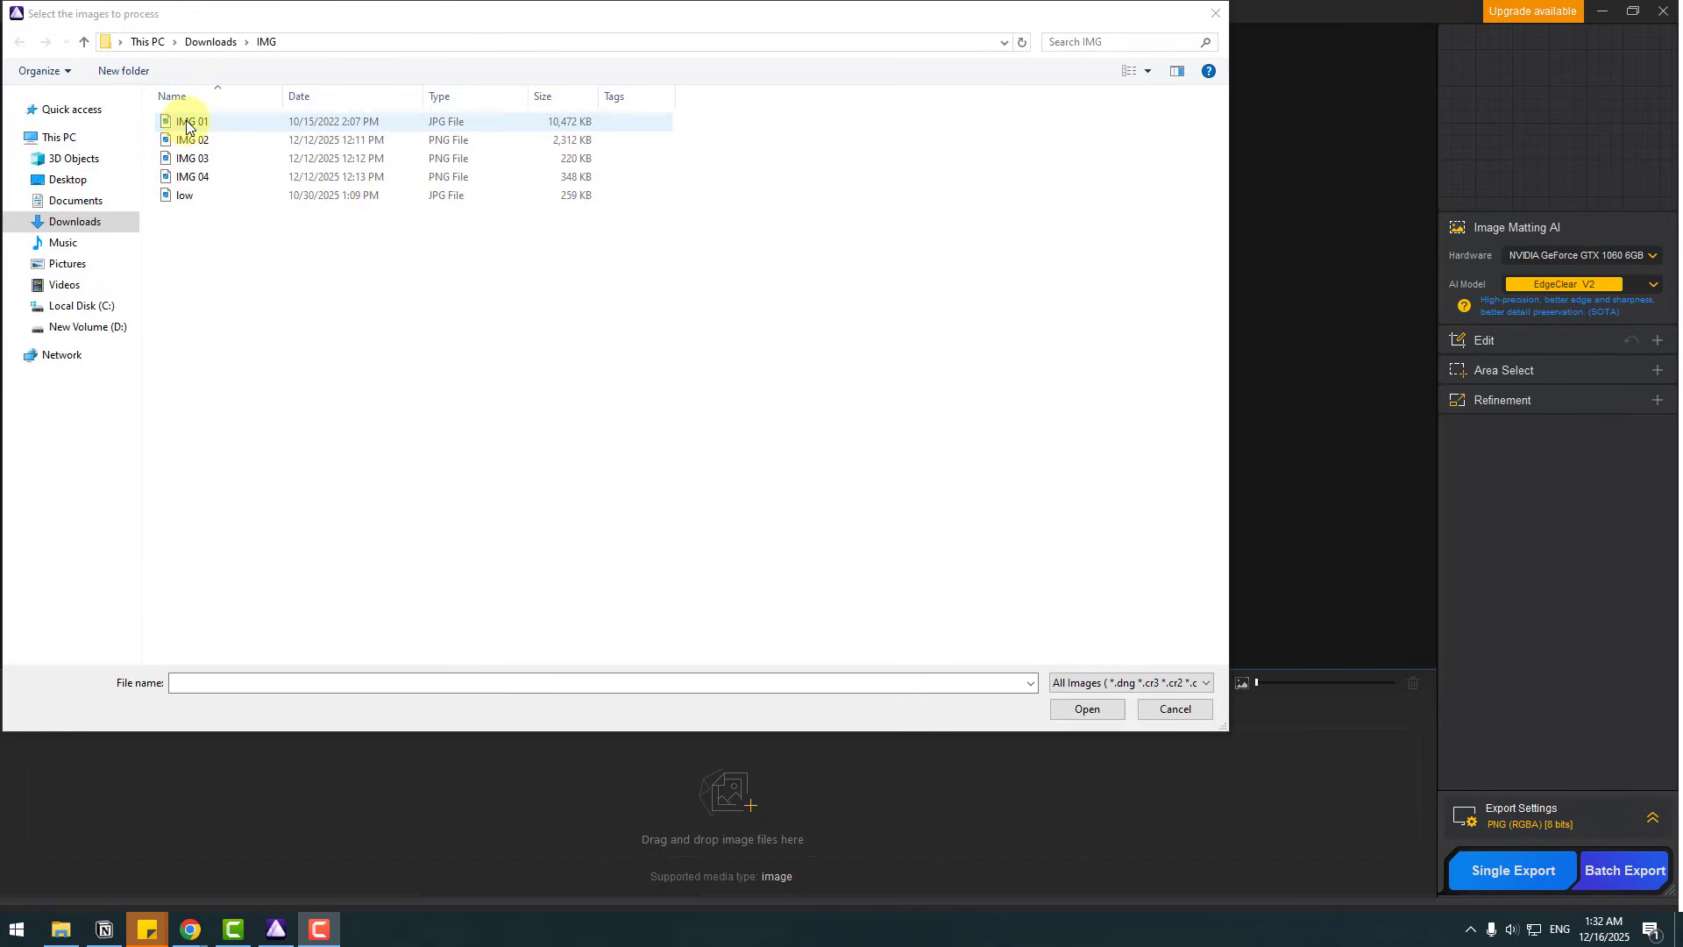
{"action": "left_click", "coordinate": [188, 123]}
{"action": "left_click", "coordinate": [1086, 709]}
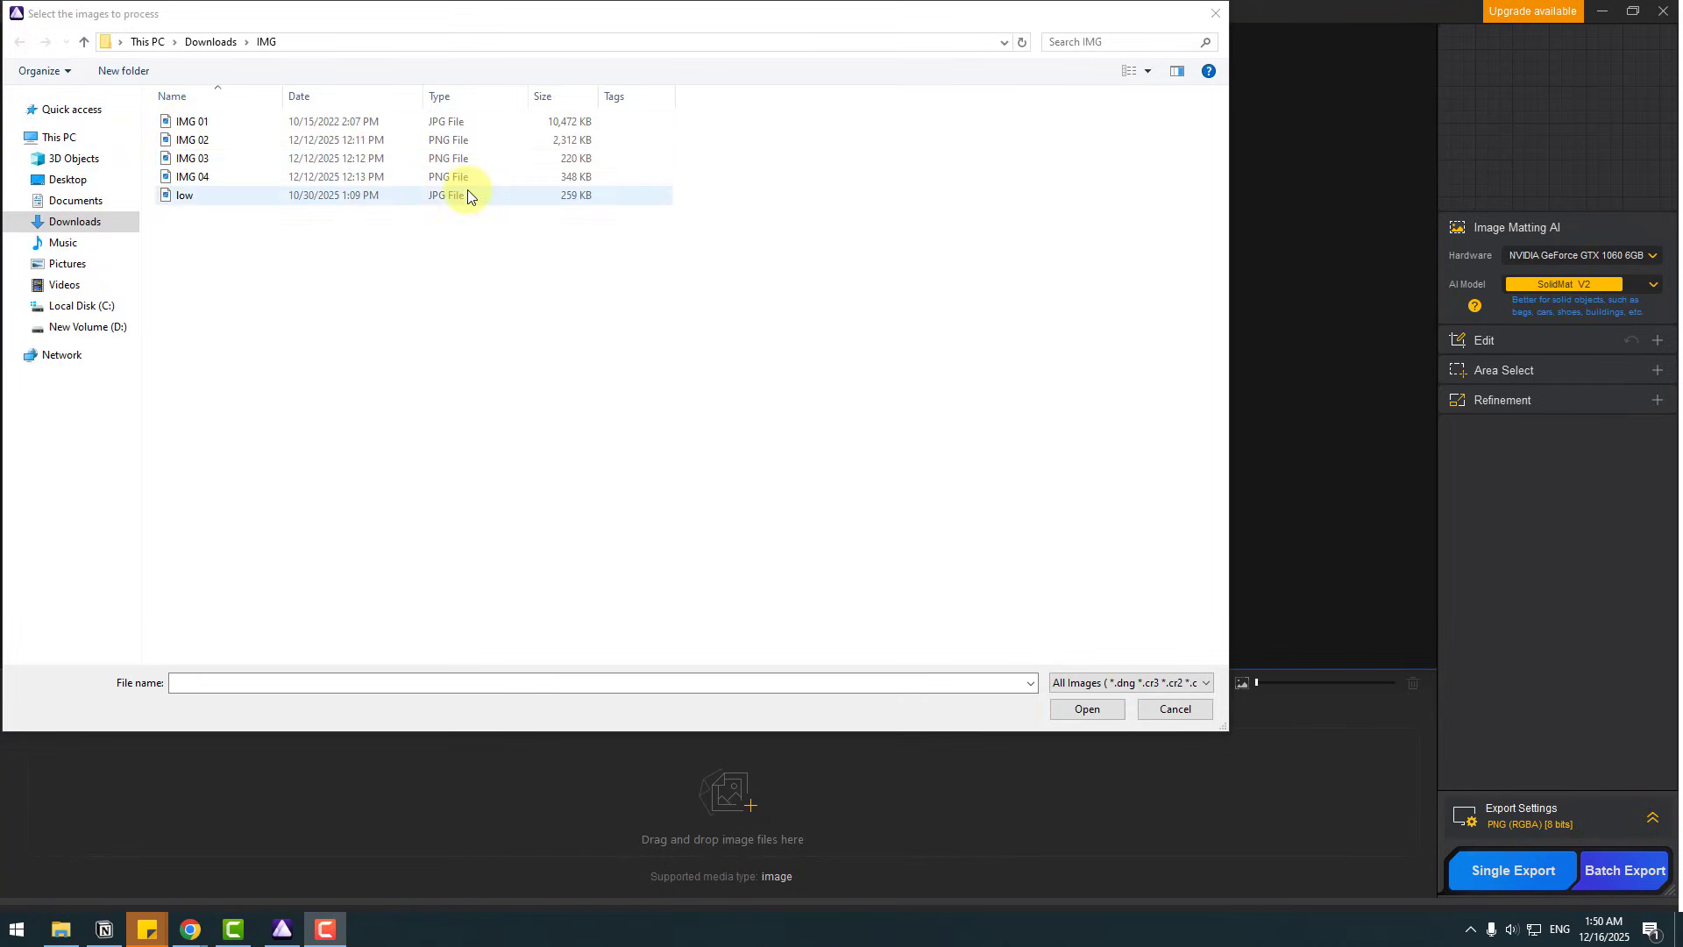
{"action": "left_click", "coordinate": [198, 128]}
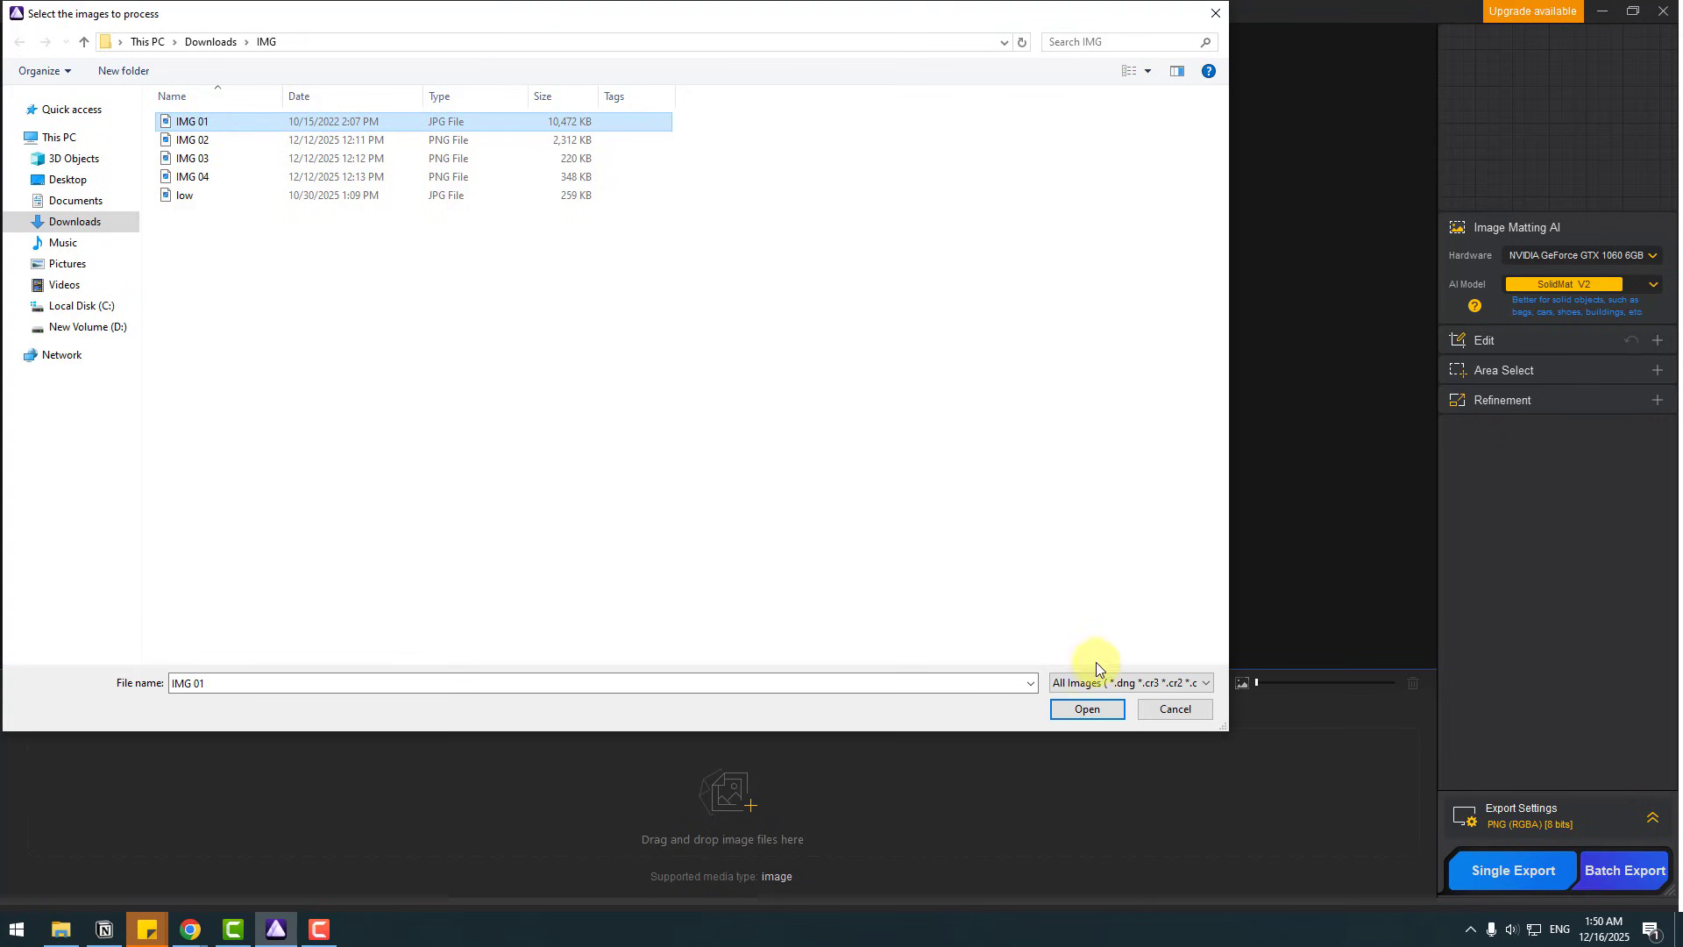
{"action": "left_click", "coordinate": [1090, 710]}
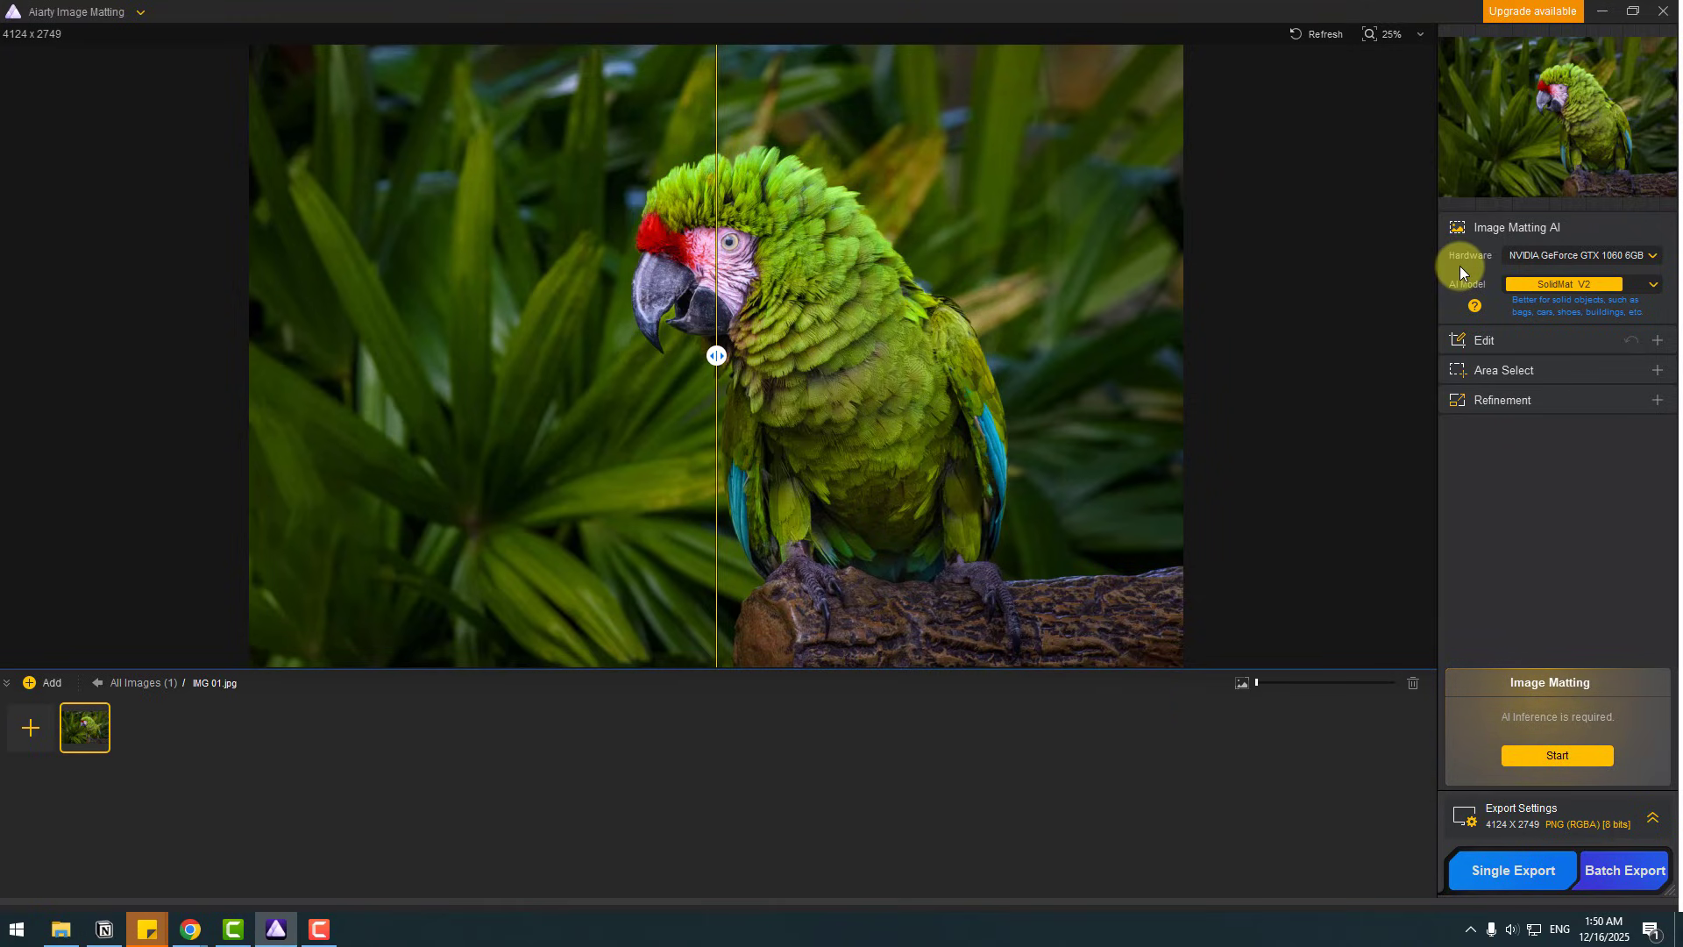
{"action": "left_click", "coordinate": [1514, 256]}
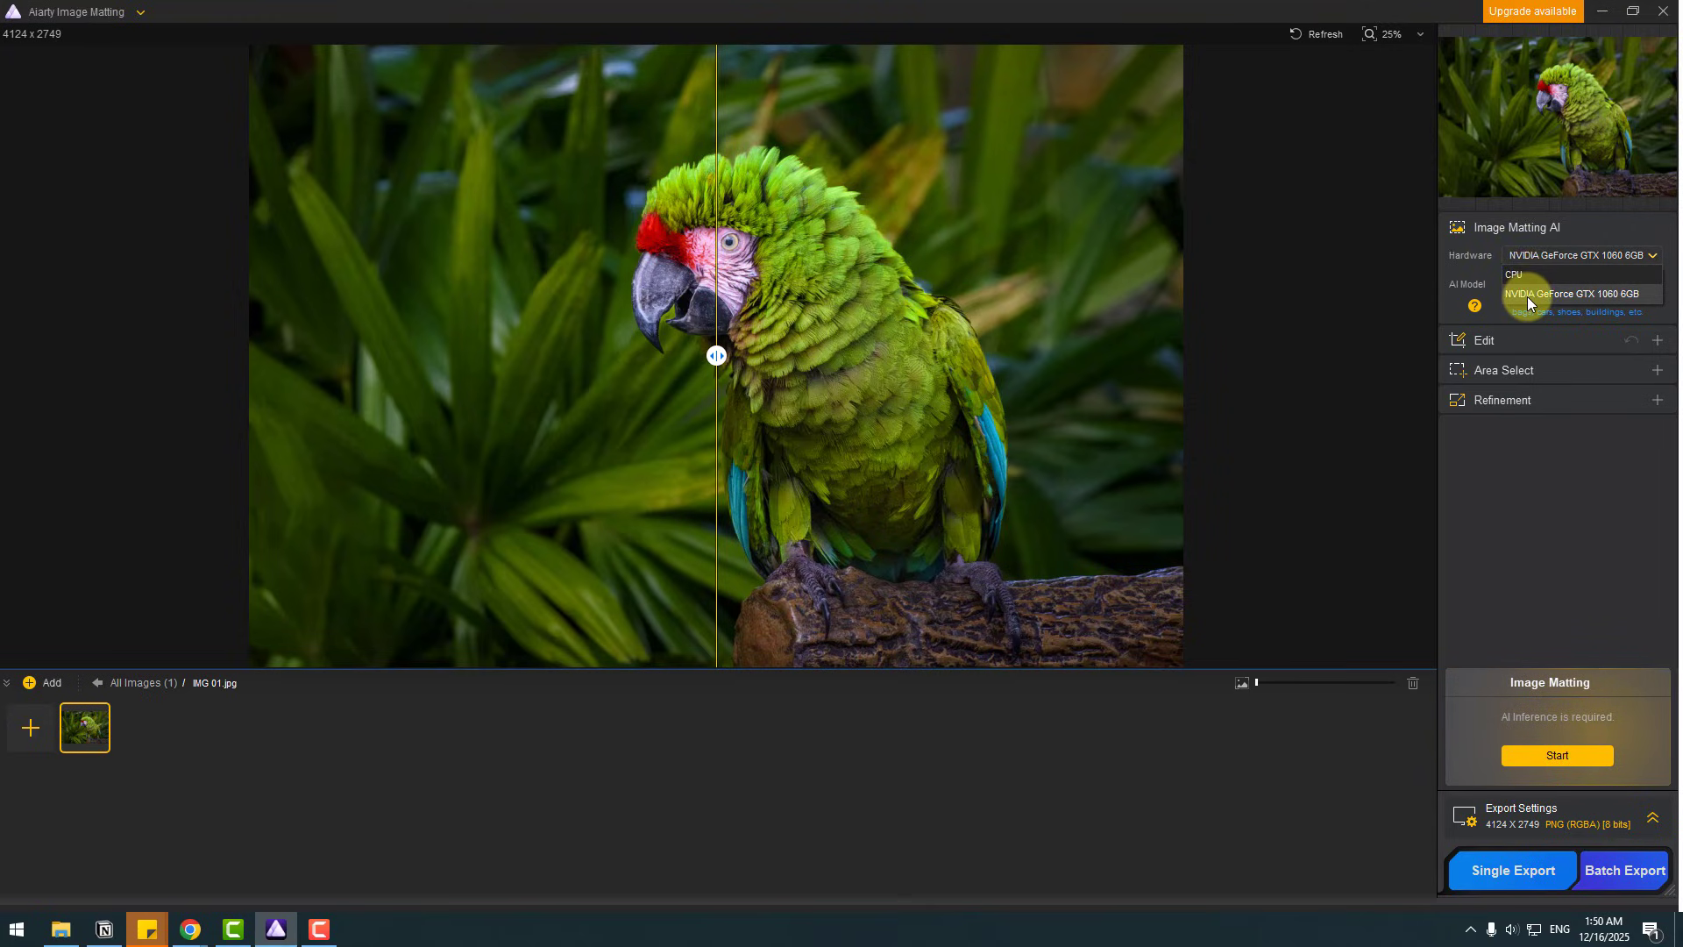
{"action": "left_click", "coordinate": [1527, 296]}
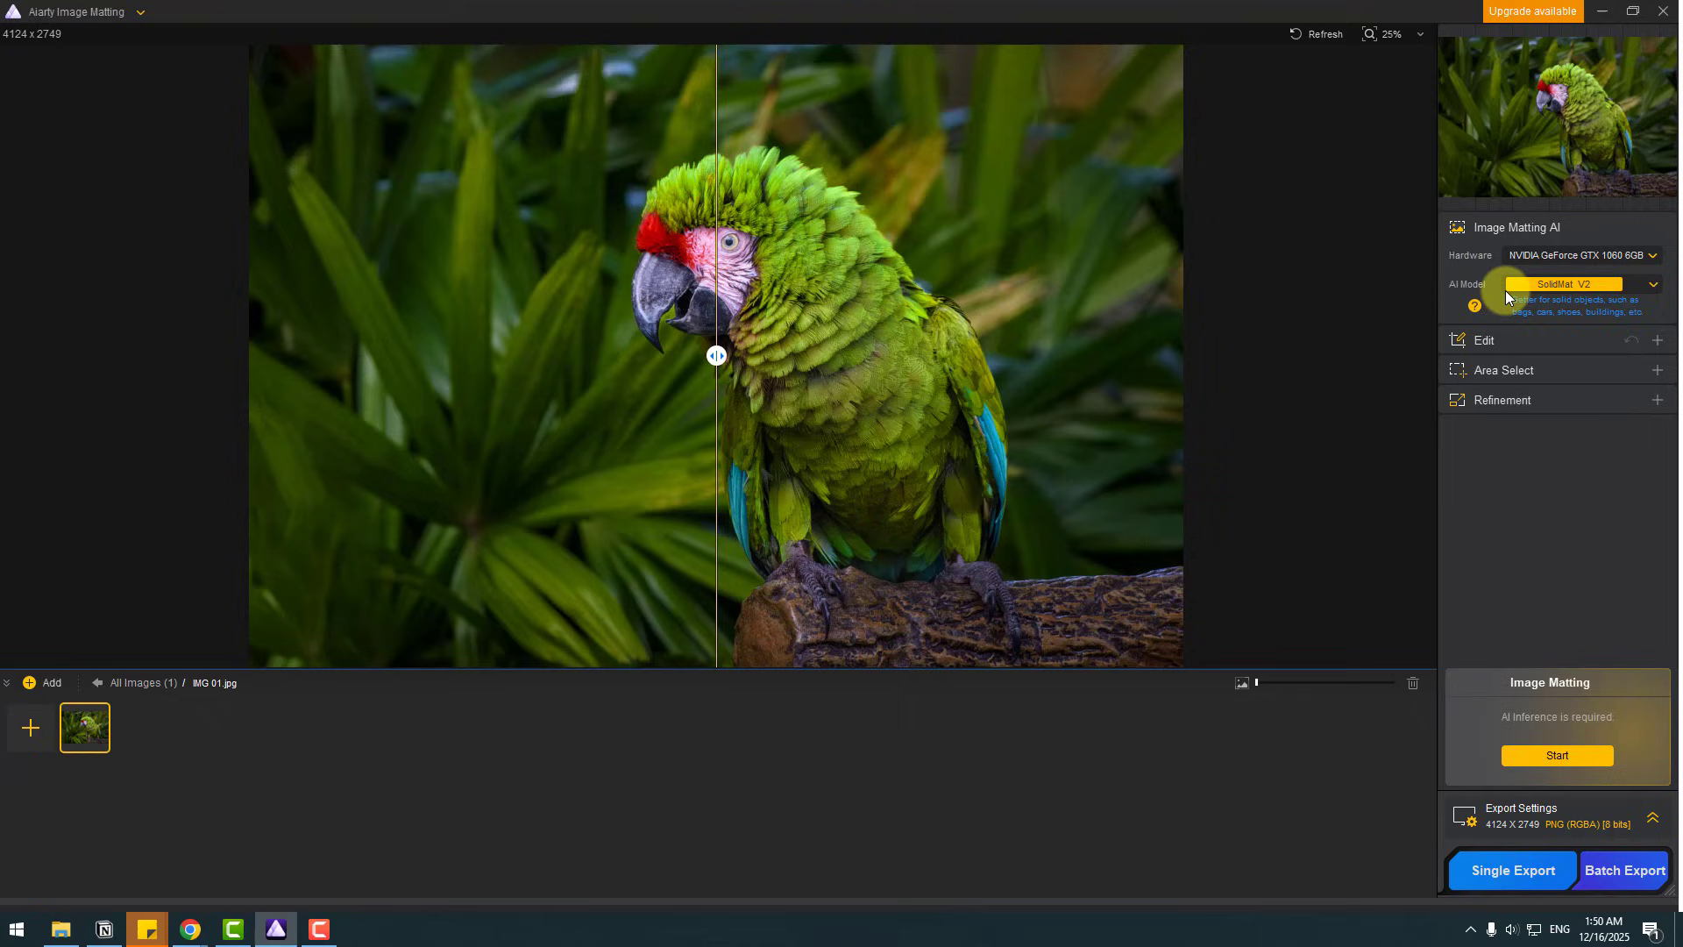
{"action": "left_click", "coordinate": [1521, 285]}
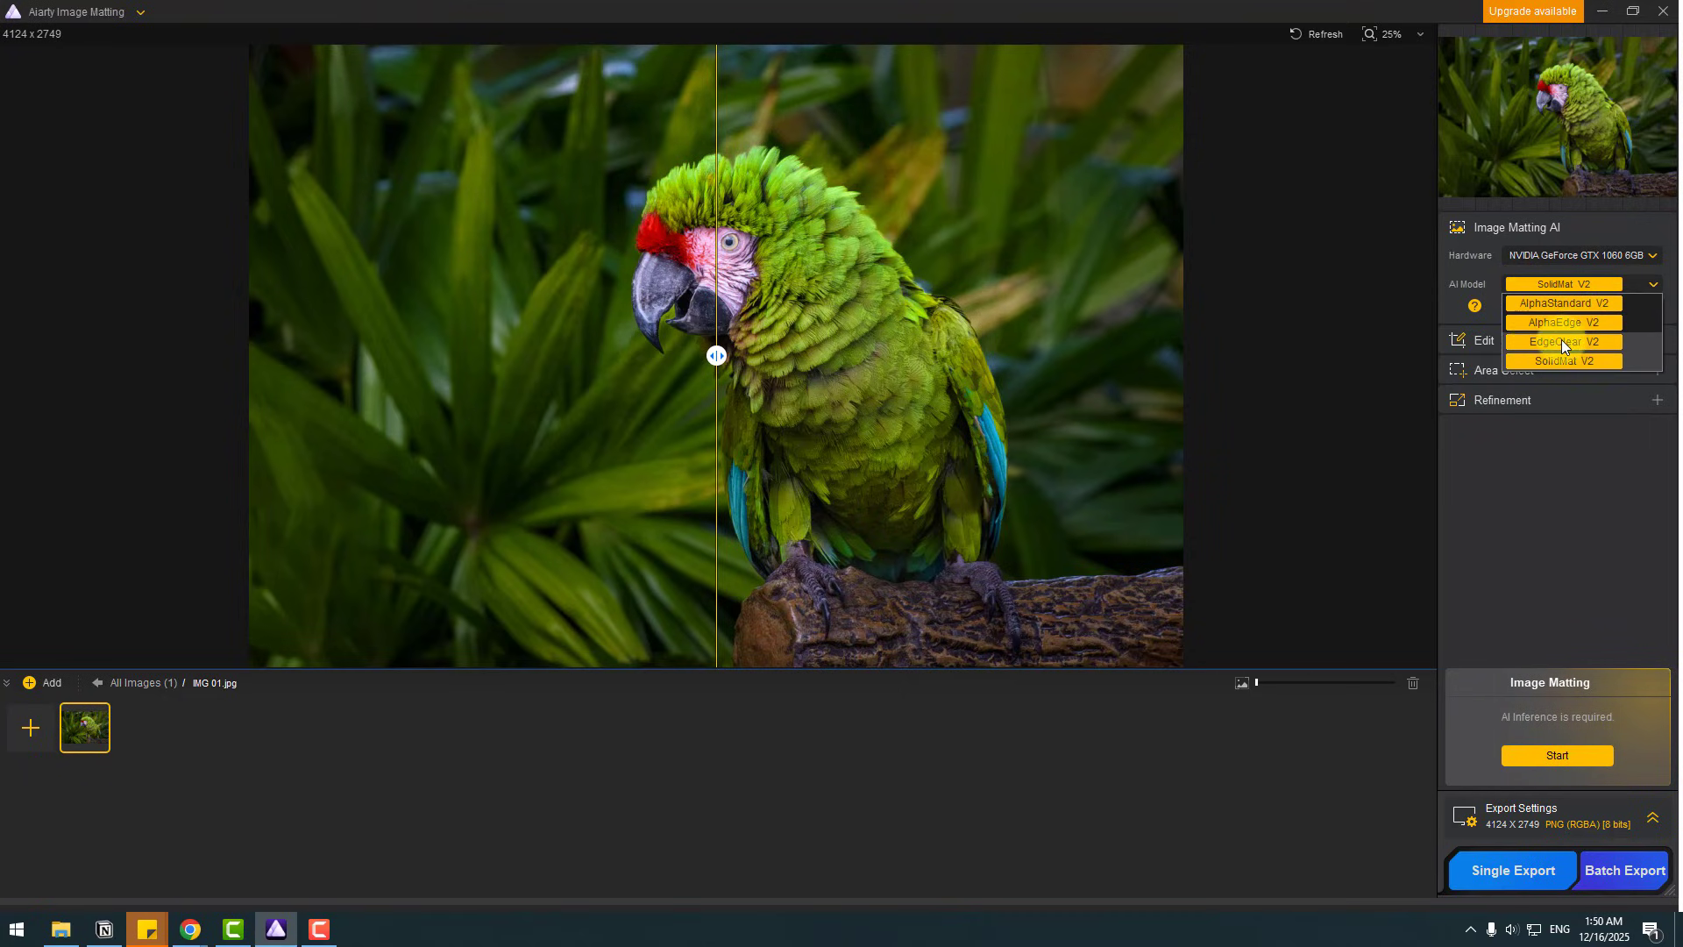
{"action": "left_click", "coordinate": [1458, 277]}
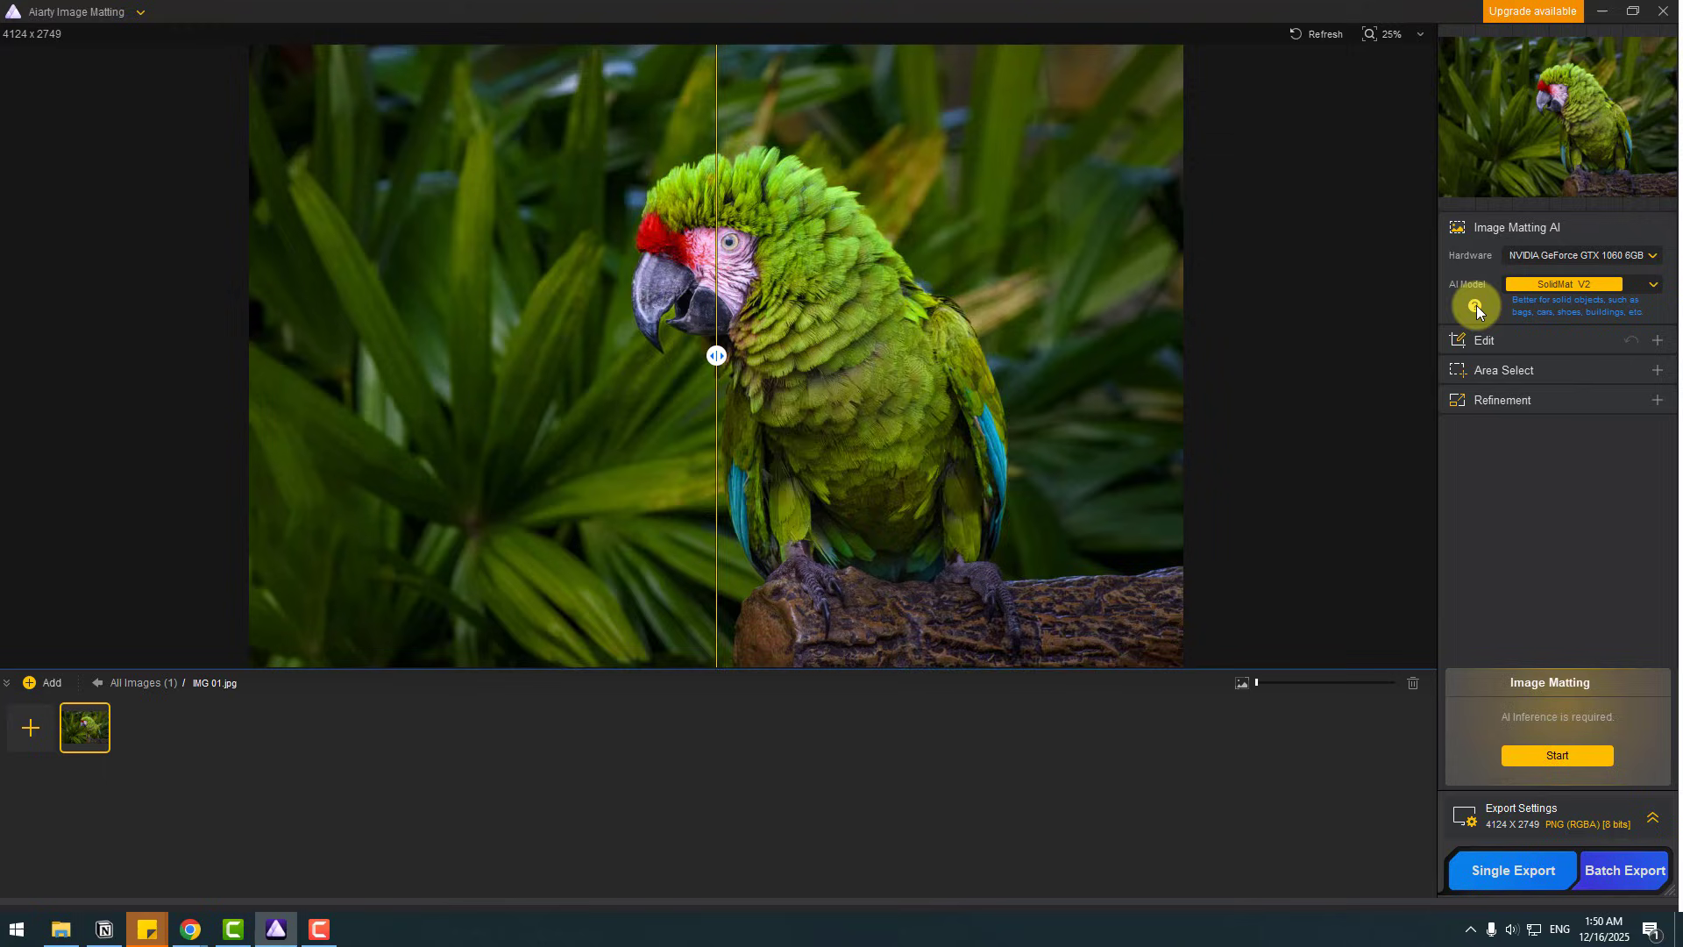
{"action": "left_click", "coordinate": [1476, 307]}
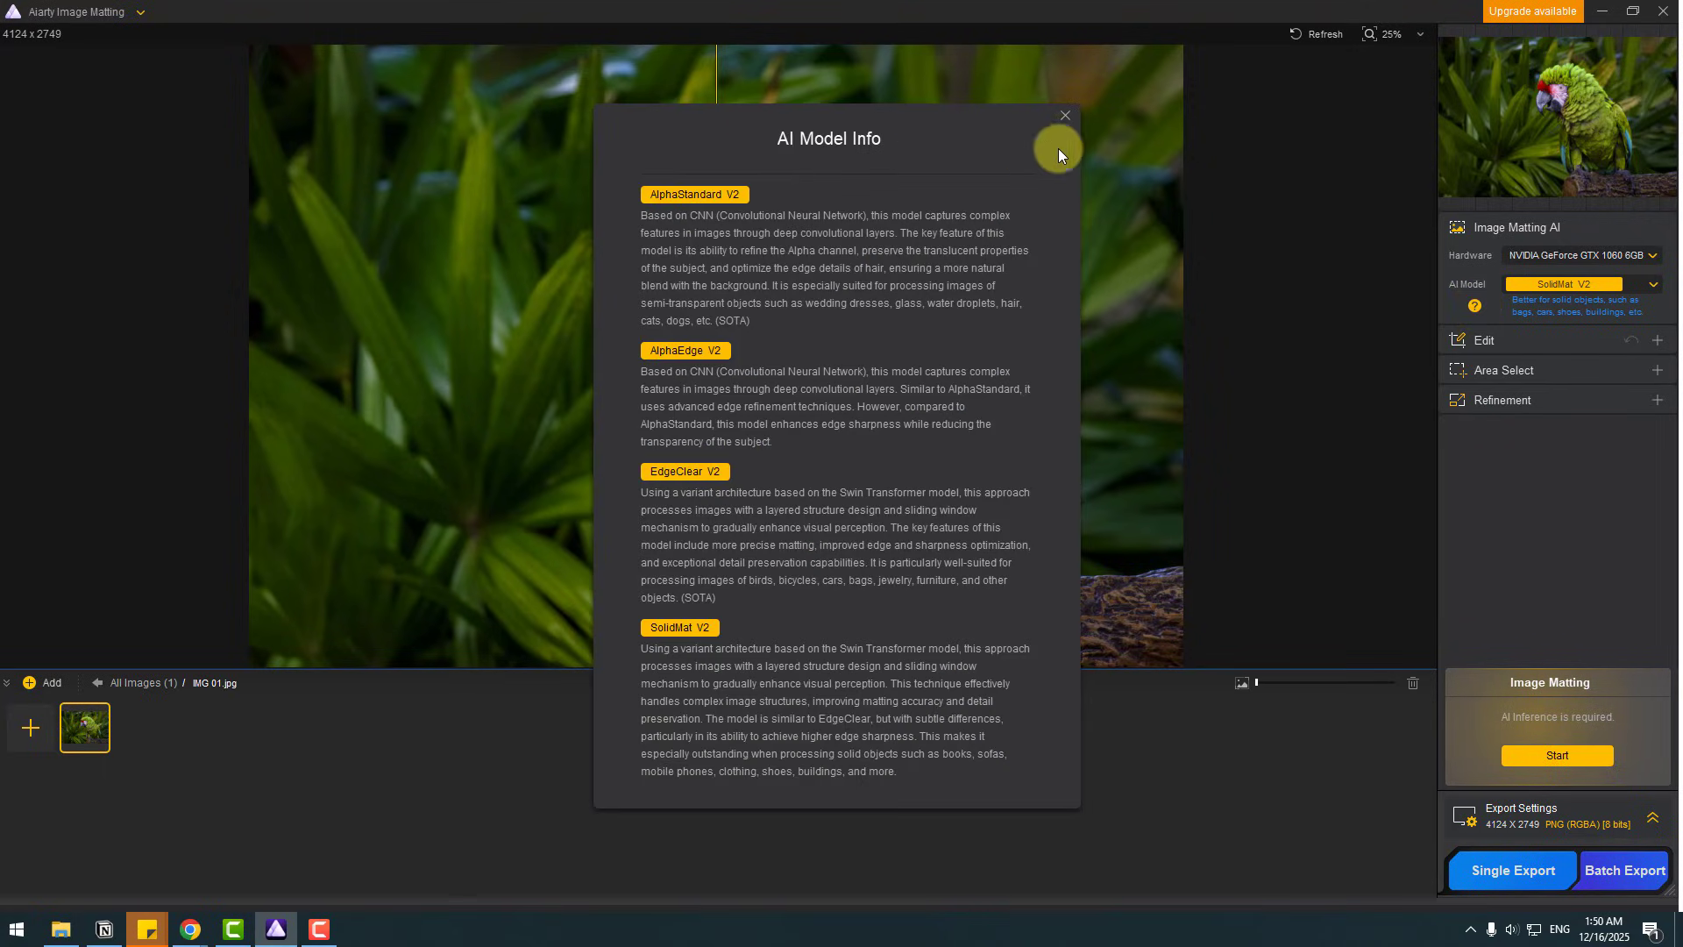
{"action": "left_click", "coordinate": [1065, 117]}
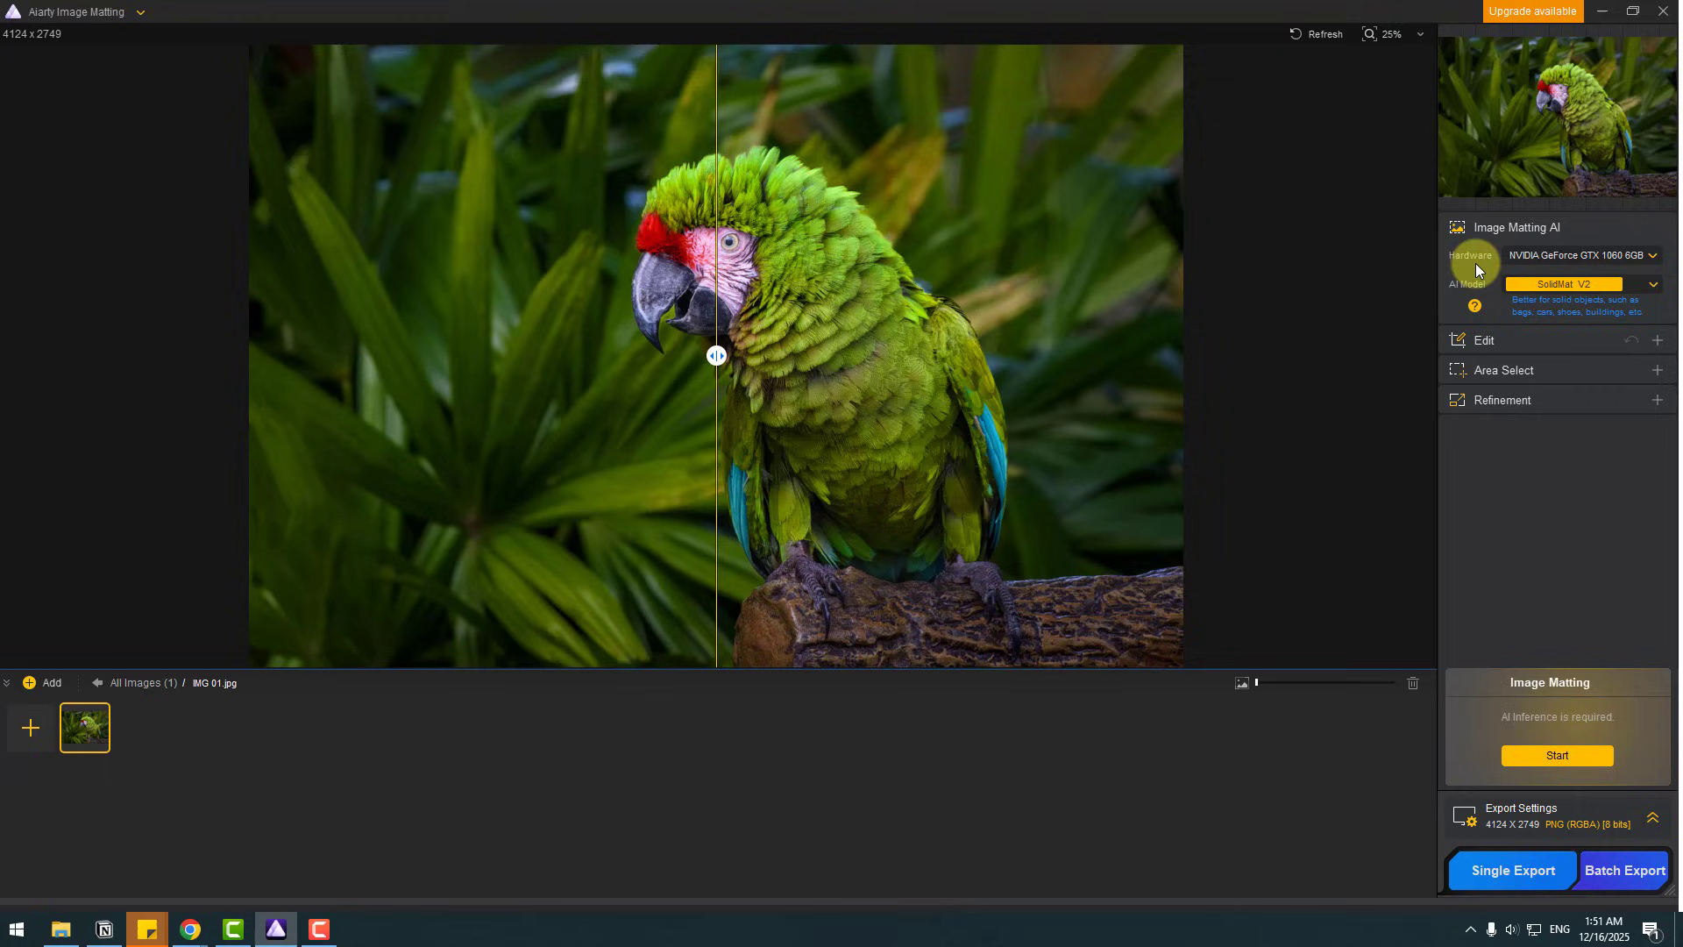
{"action": "left_click", "coordinate": [1538, 284]}
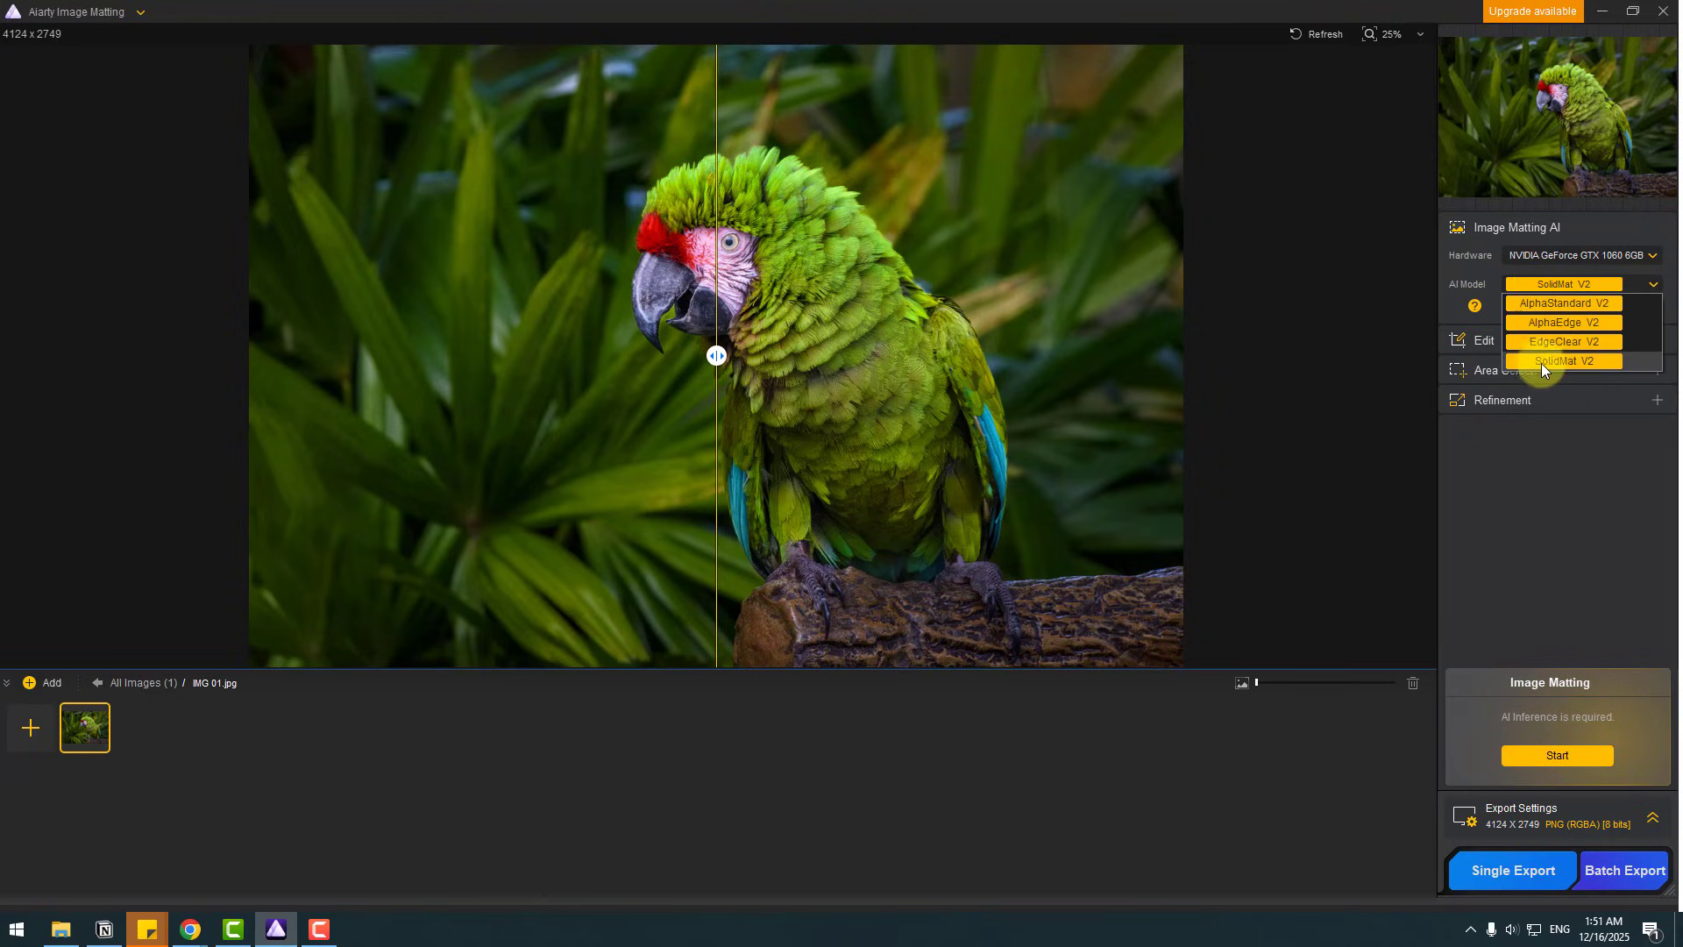
{"action": "left_click", "coordinate": [1581, 363]}
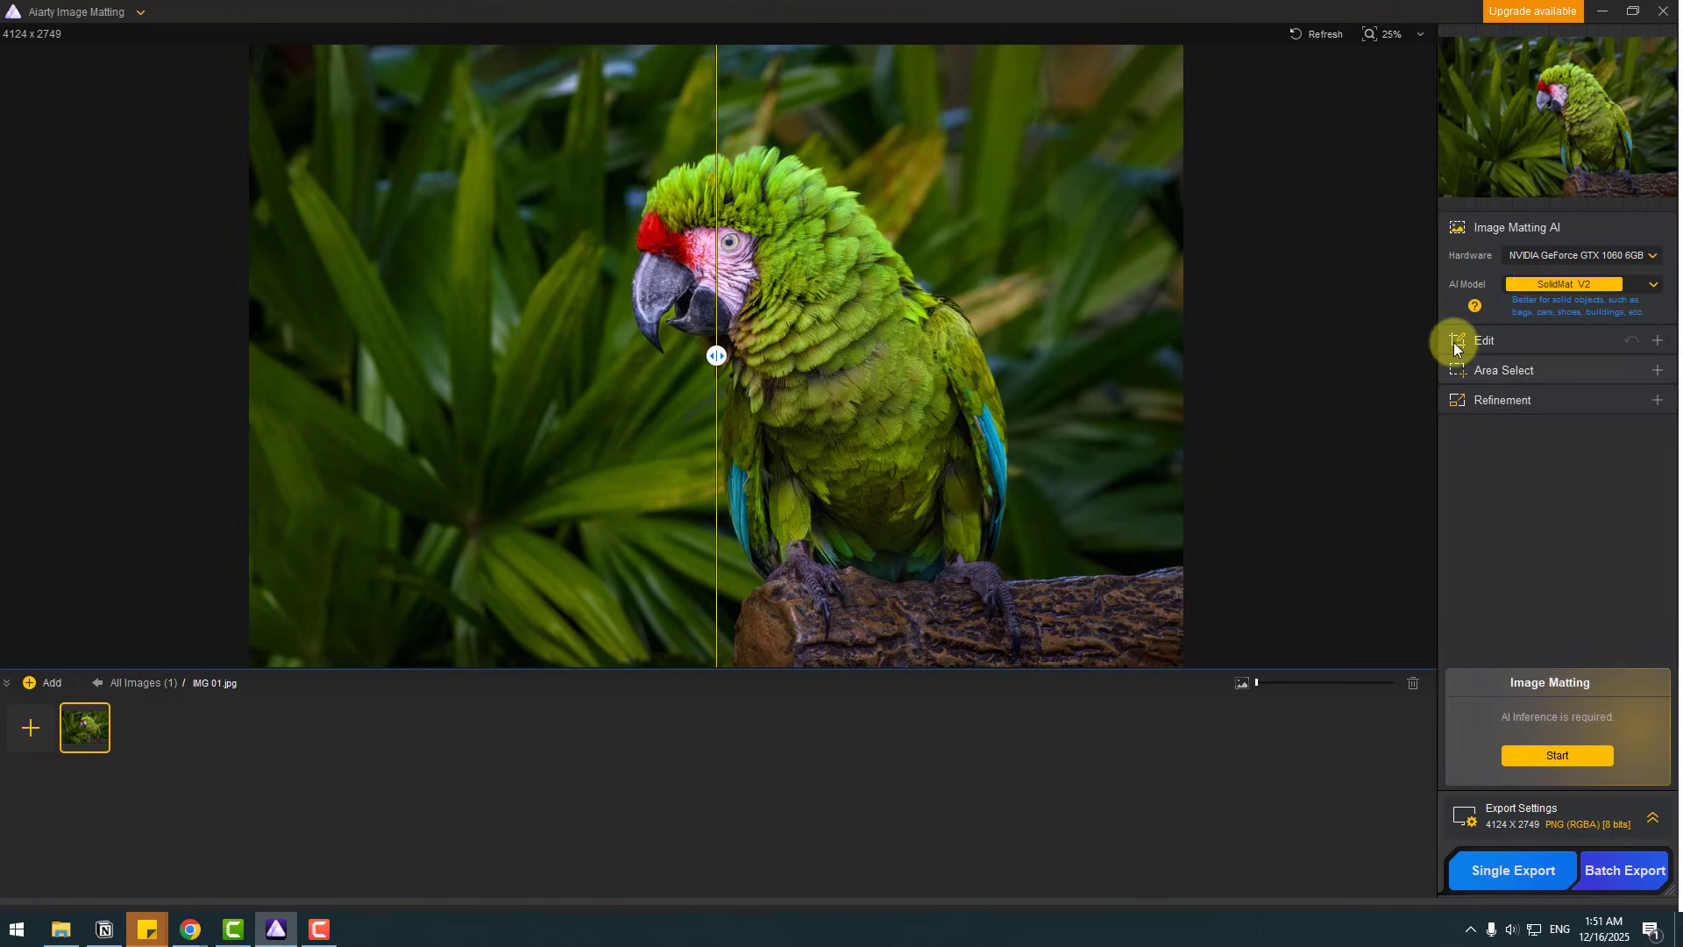
Step: Run AI matting on the parrot and compare original and cut-out up close
{"action": "left_click", "coordinate": [1572, 753]}
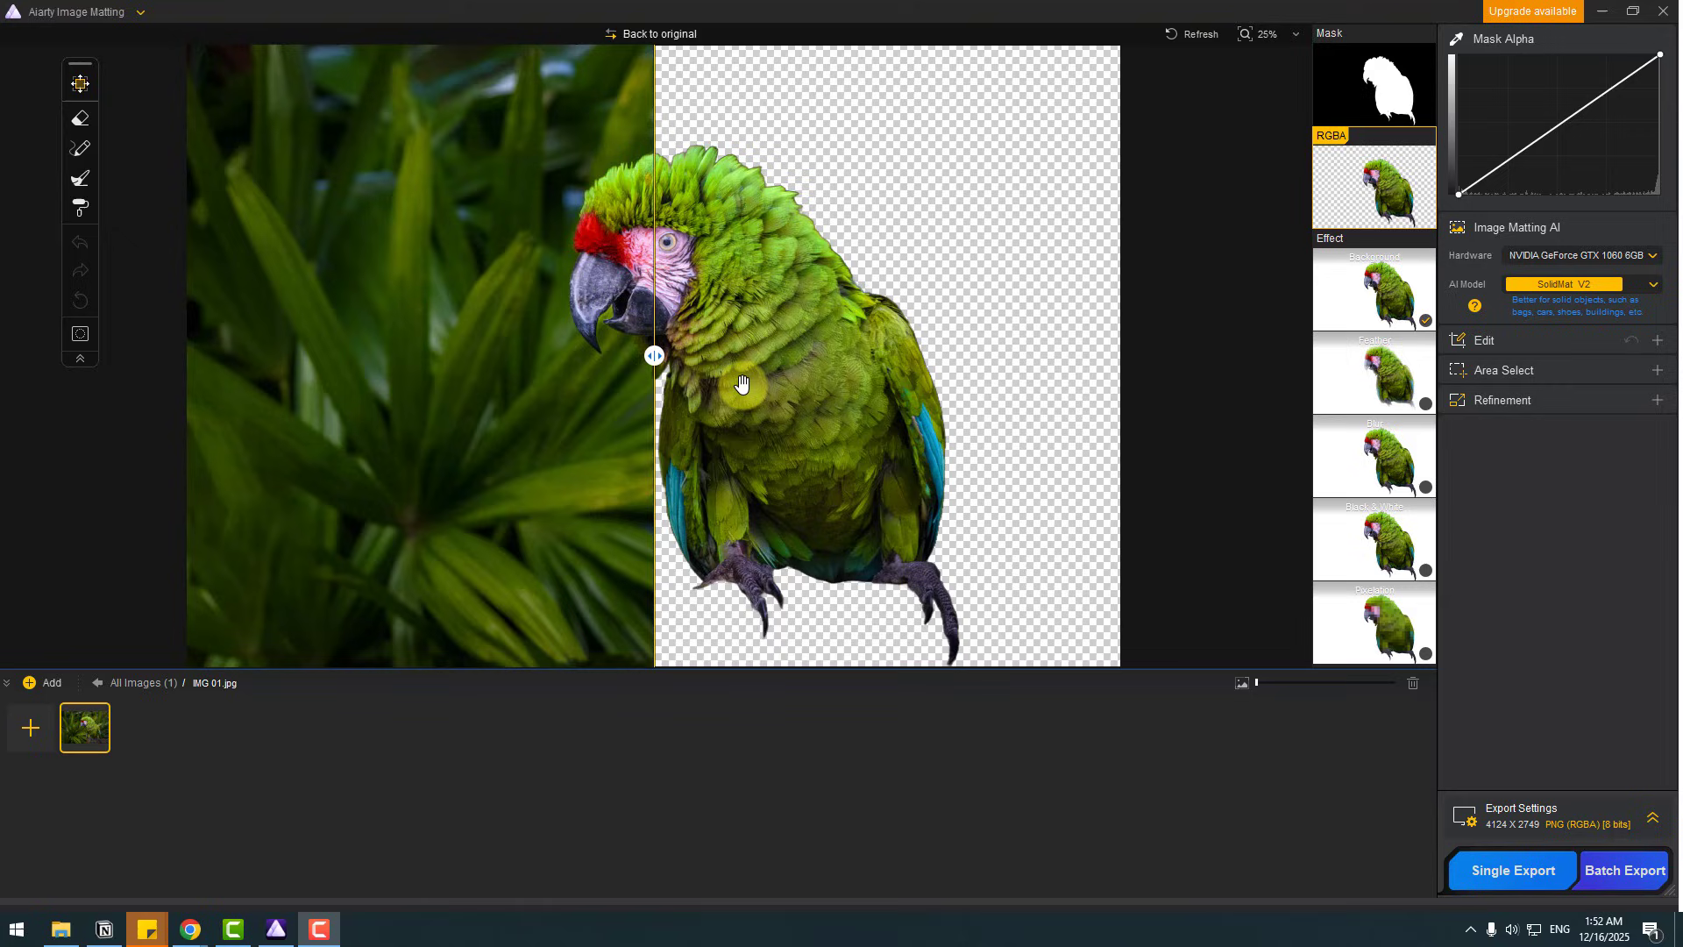
{"action": "left_click_drag", "start_coordinate": [655, 357], "coordinate": [147, 357]}
{"action": "scroll", "coordinate": [823, 232], "scroll_direction": "up", "scroll_amount": 6}
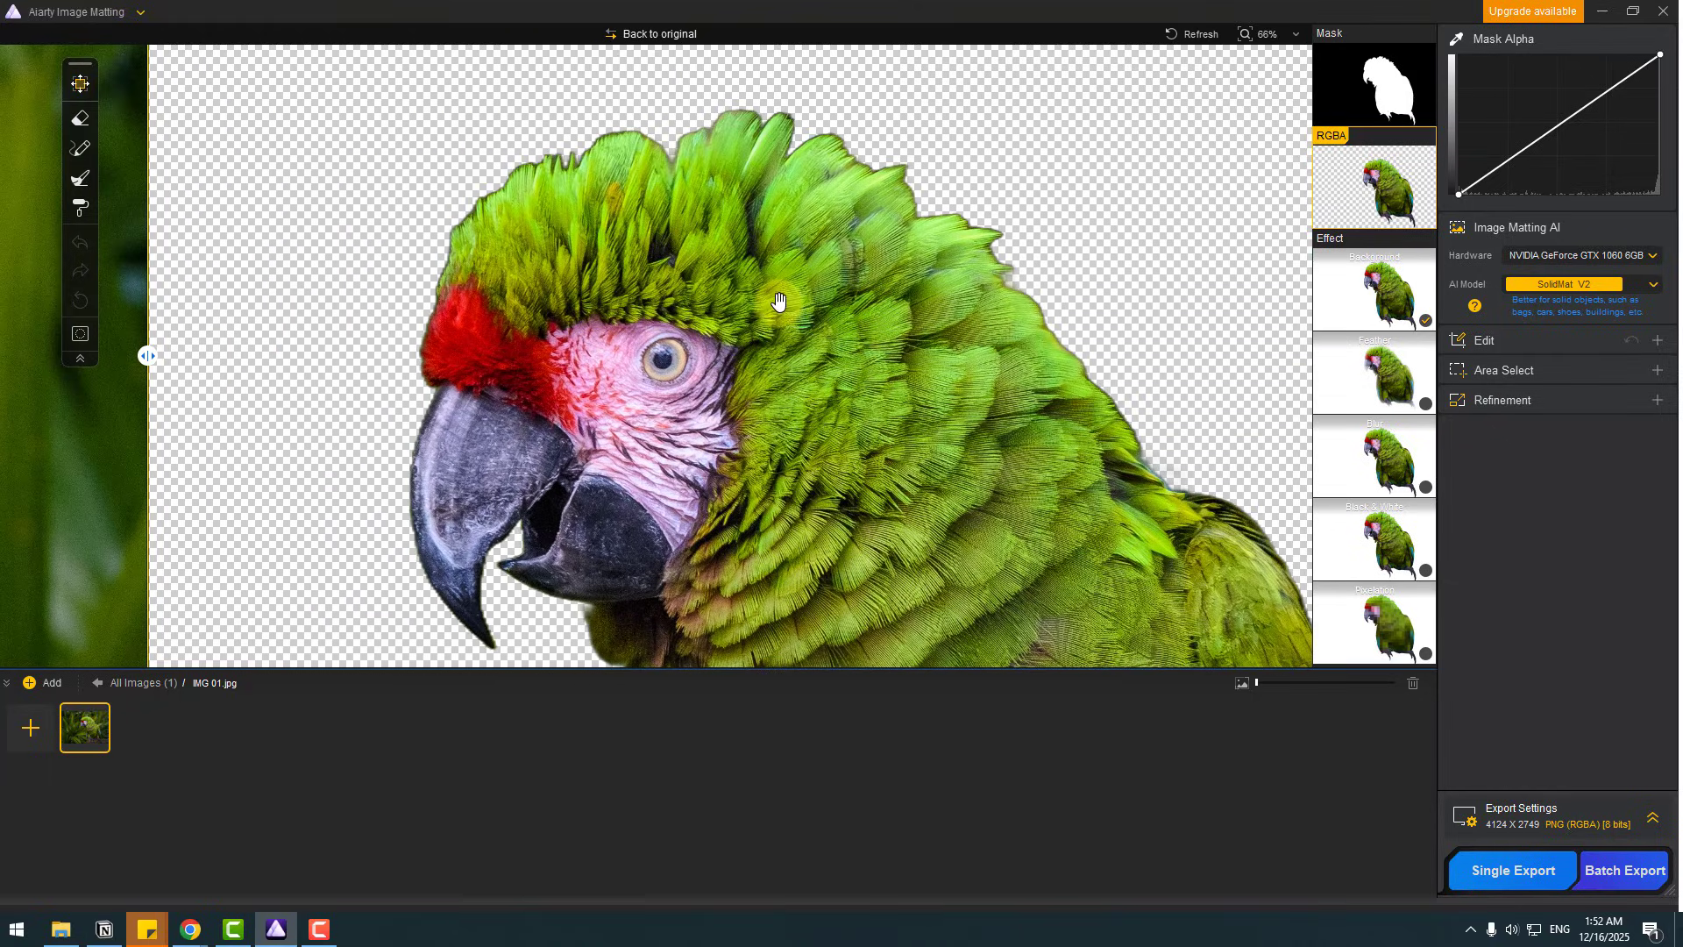
{"action": "left_click_drag", "start_coordinate": [608, 359], "coordinate": [789, 324]}
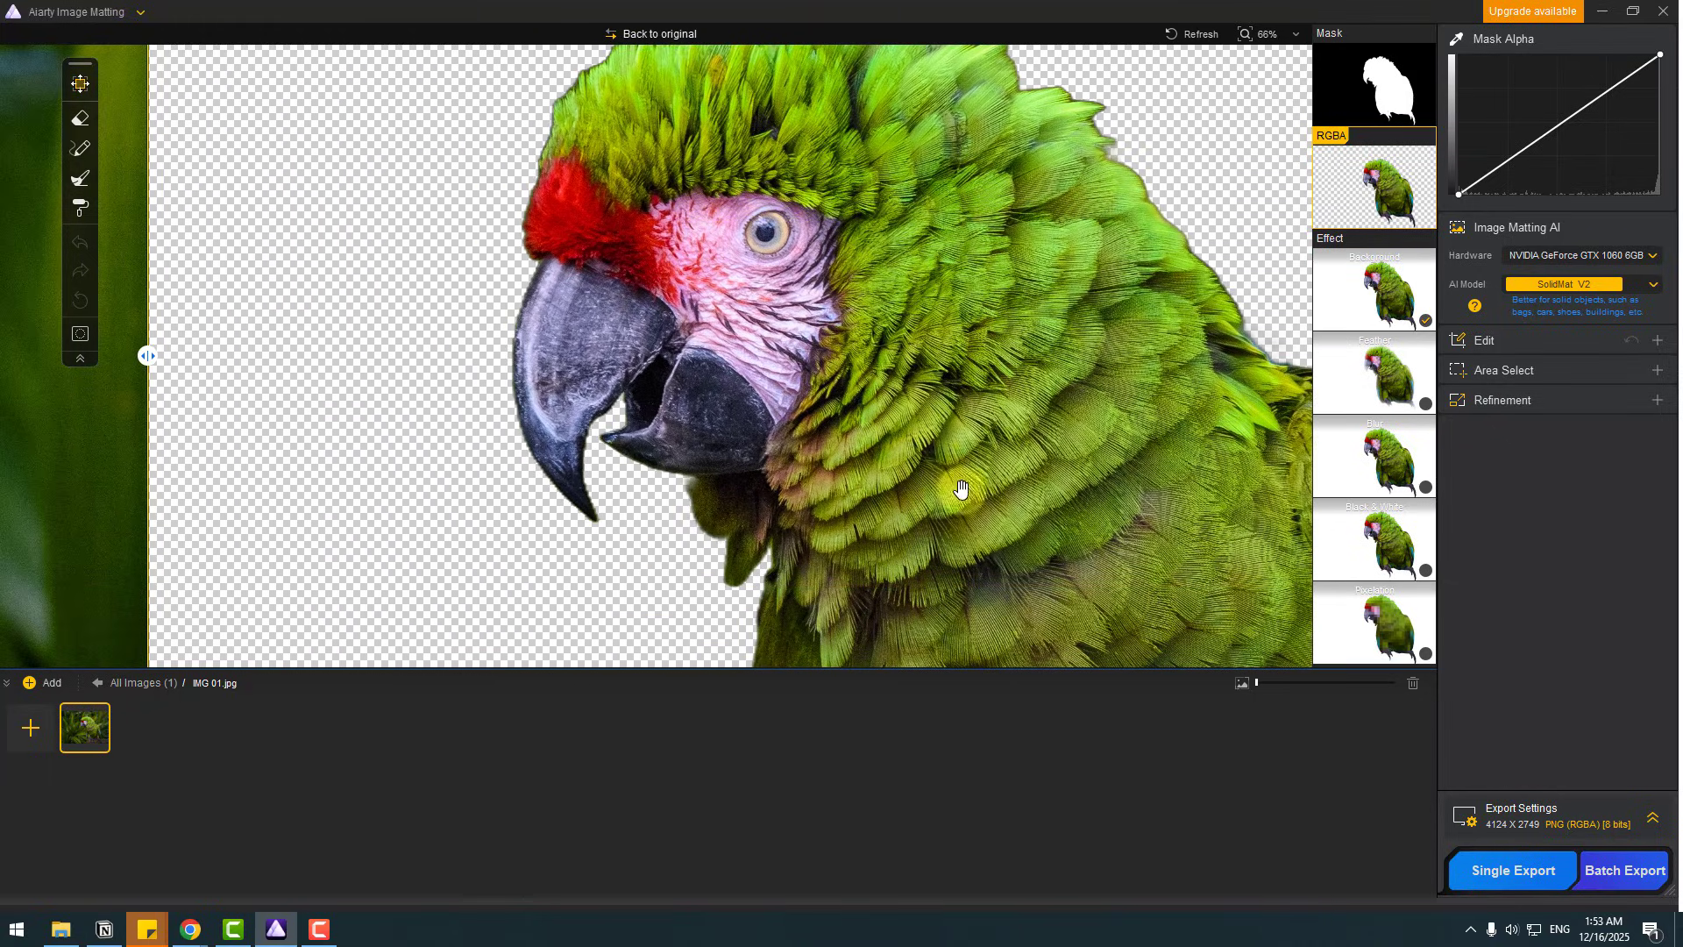
{"action": "left_click_drag", "start_coordinate": [960, 488], "coordinate": [692, 211]}
Step: Centre the whole parrot and check its matte mask before returning to RGBA view
{"action": "scroll", "coordinate": [818, 394], "scroll_direction": "down", "scroll_amount": 3}
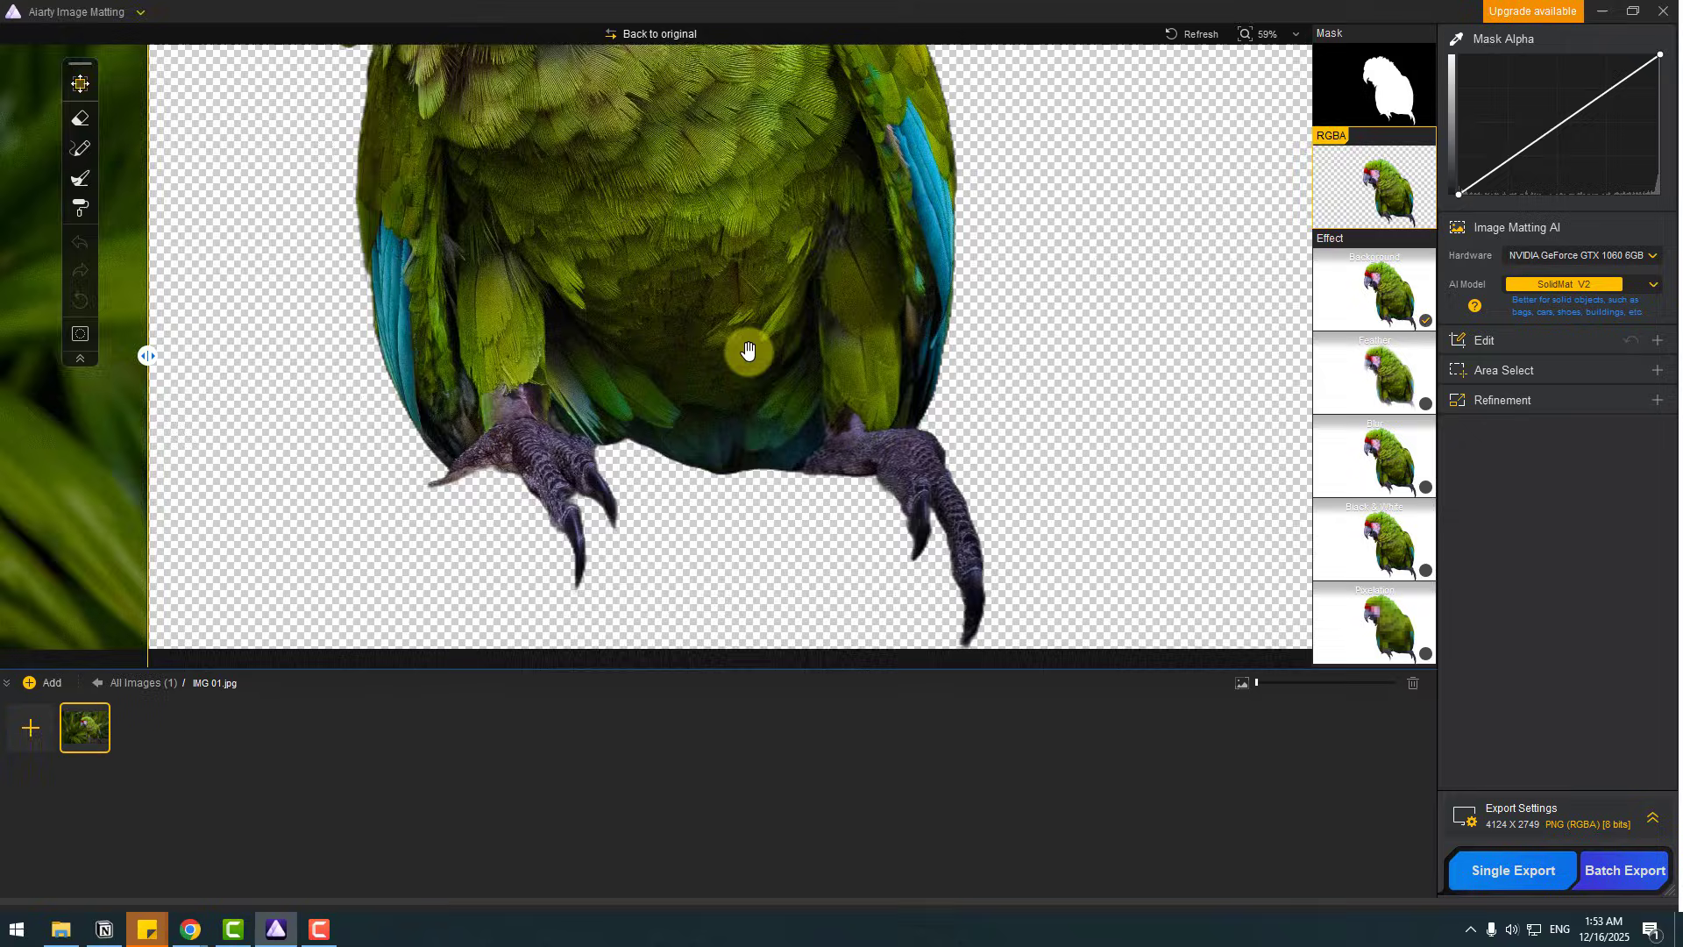
{"action": "scroll", "coordinate": [833, 413], "scroll_direction": "down", "scroll_amount": 3}
{"action": "left_click_drag", "start_coordinate": [834, 391], "coordinate": [872, 433]}
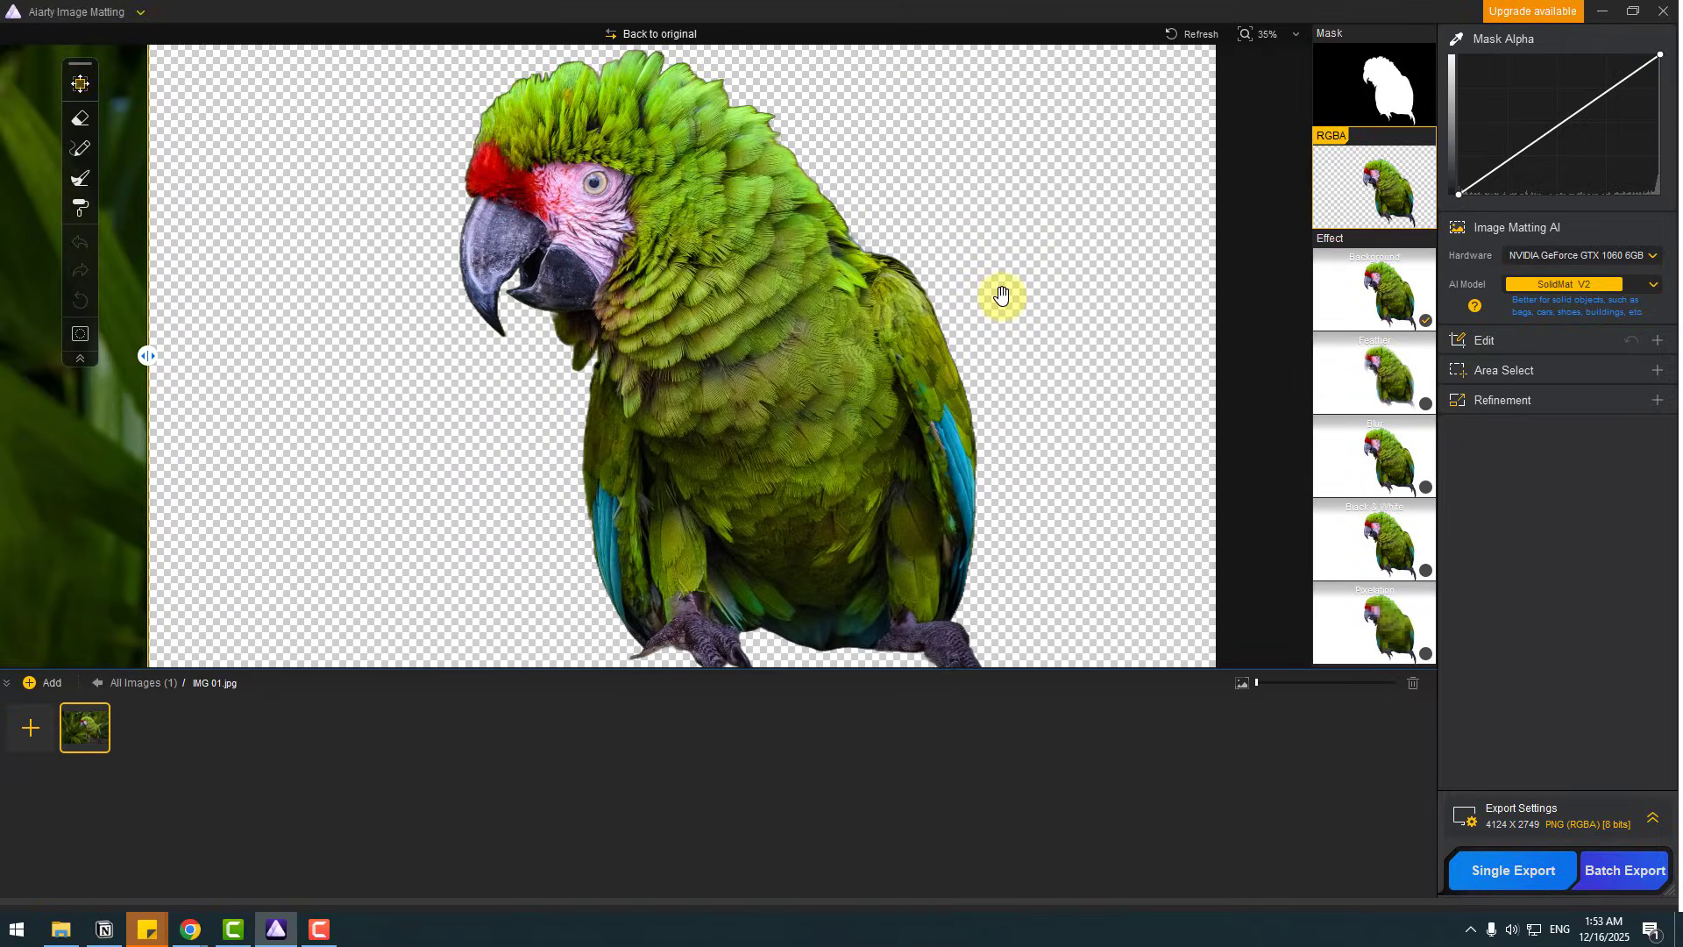
{"action": "left_click", "coordinate": [1362, 83]}
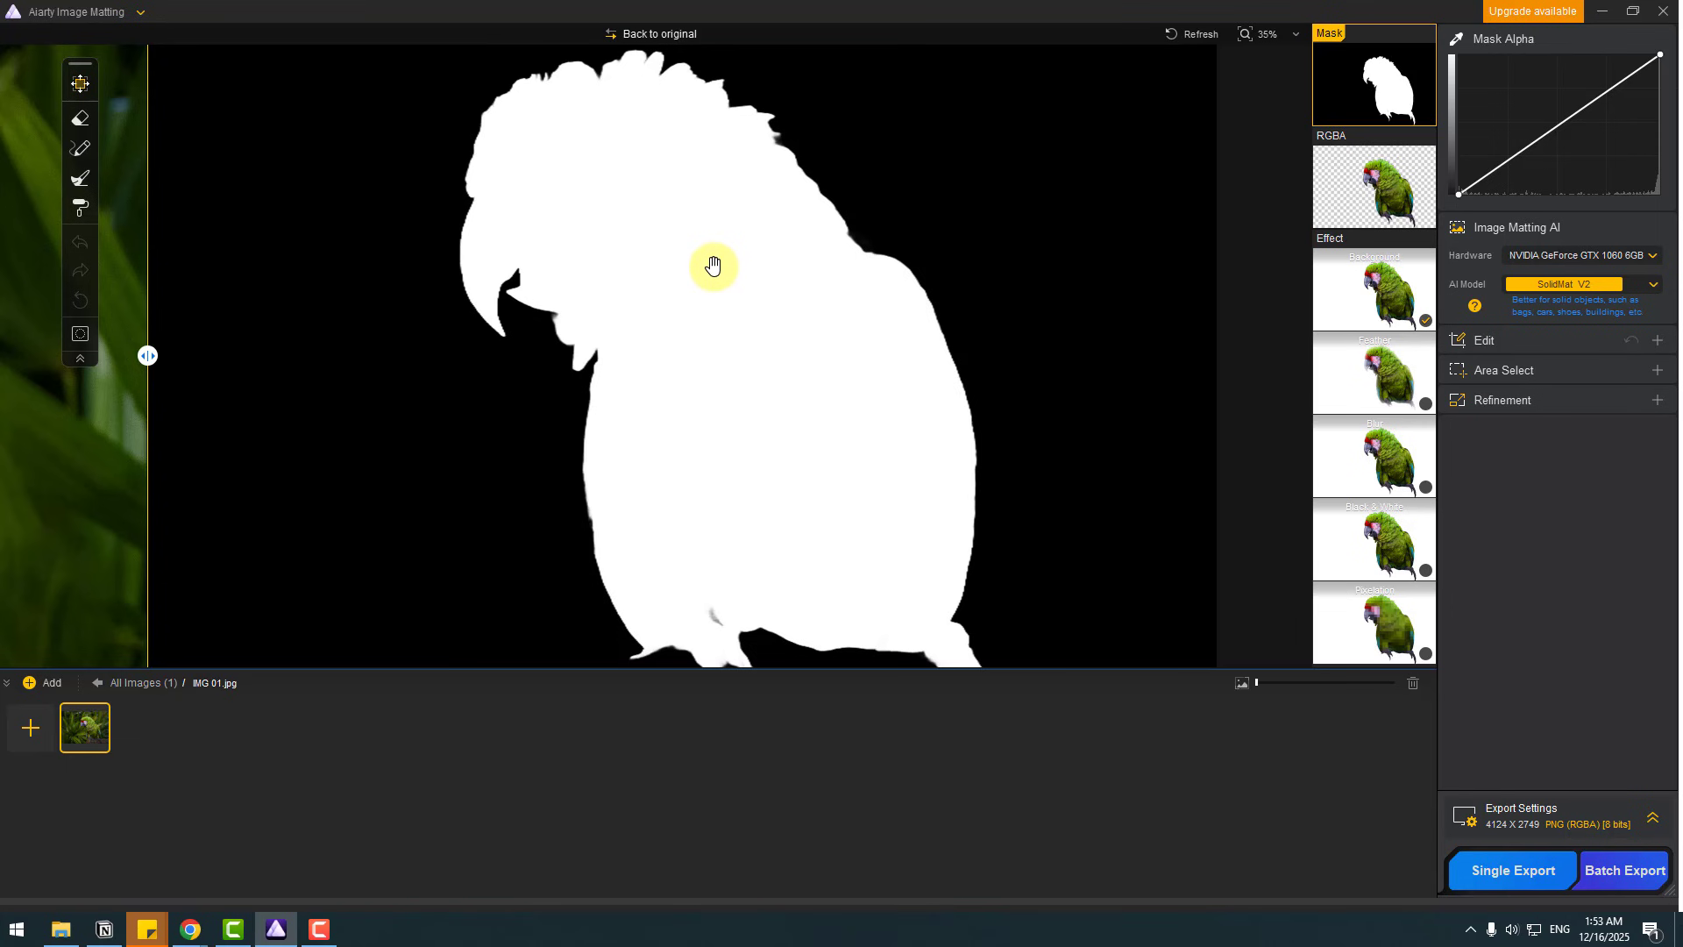
{"action": "left_click", "coordinate": [1348, 188]}
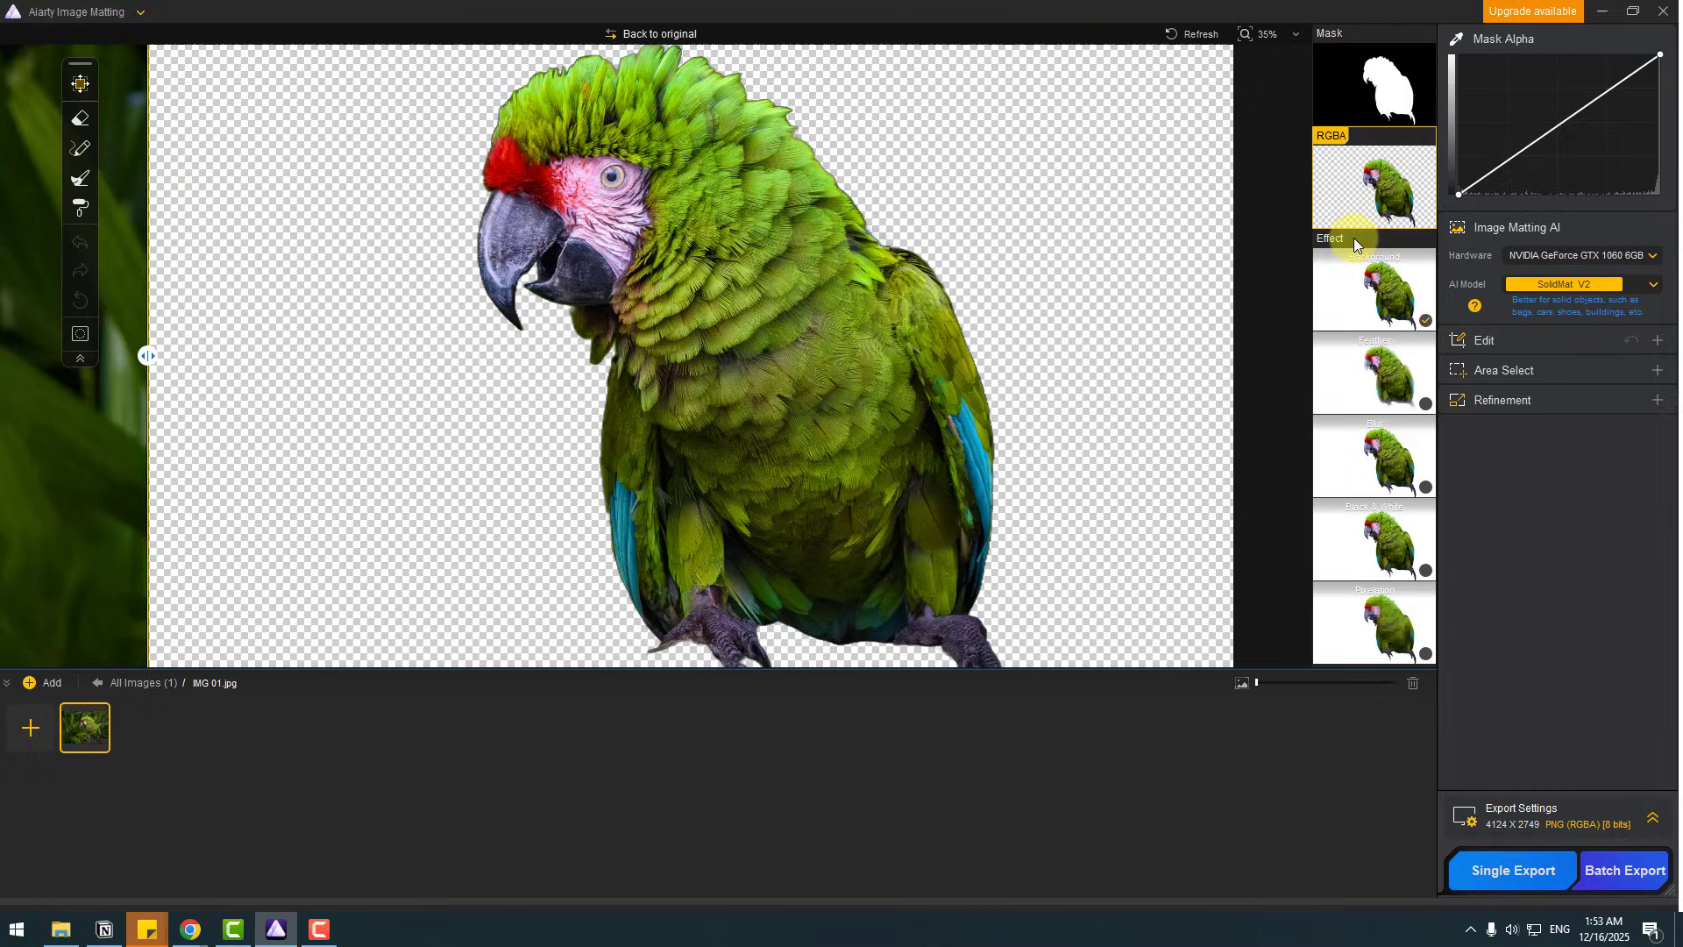
Step: Fill the background with solid orange and feather the parrot's edges at width 10
{"action": "left_click", "coordinate": [1397, 285]}
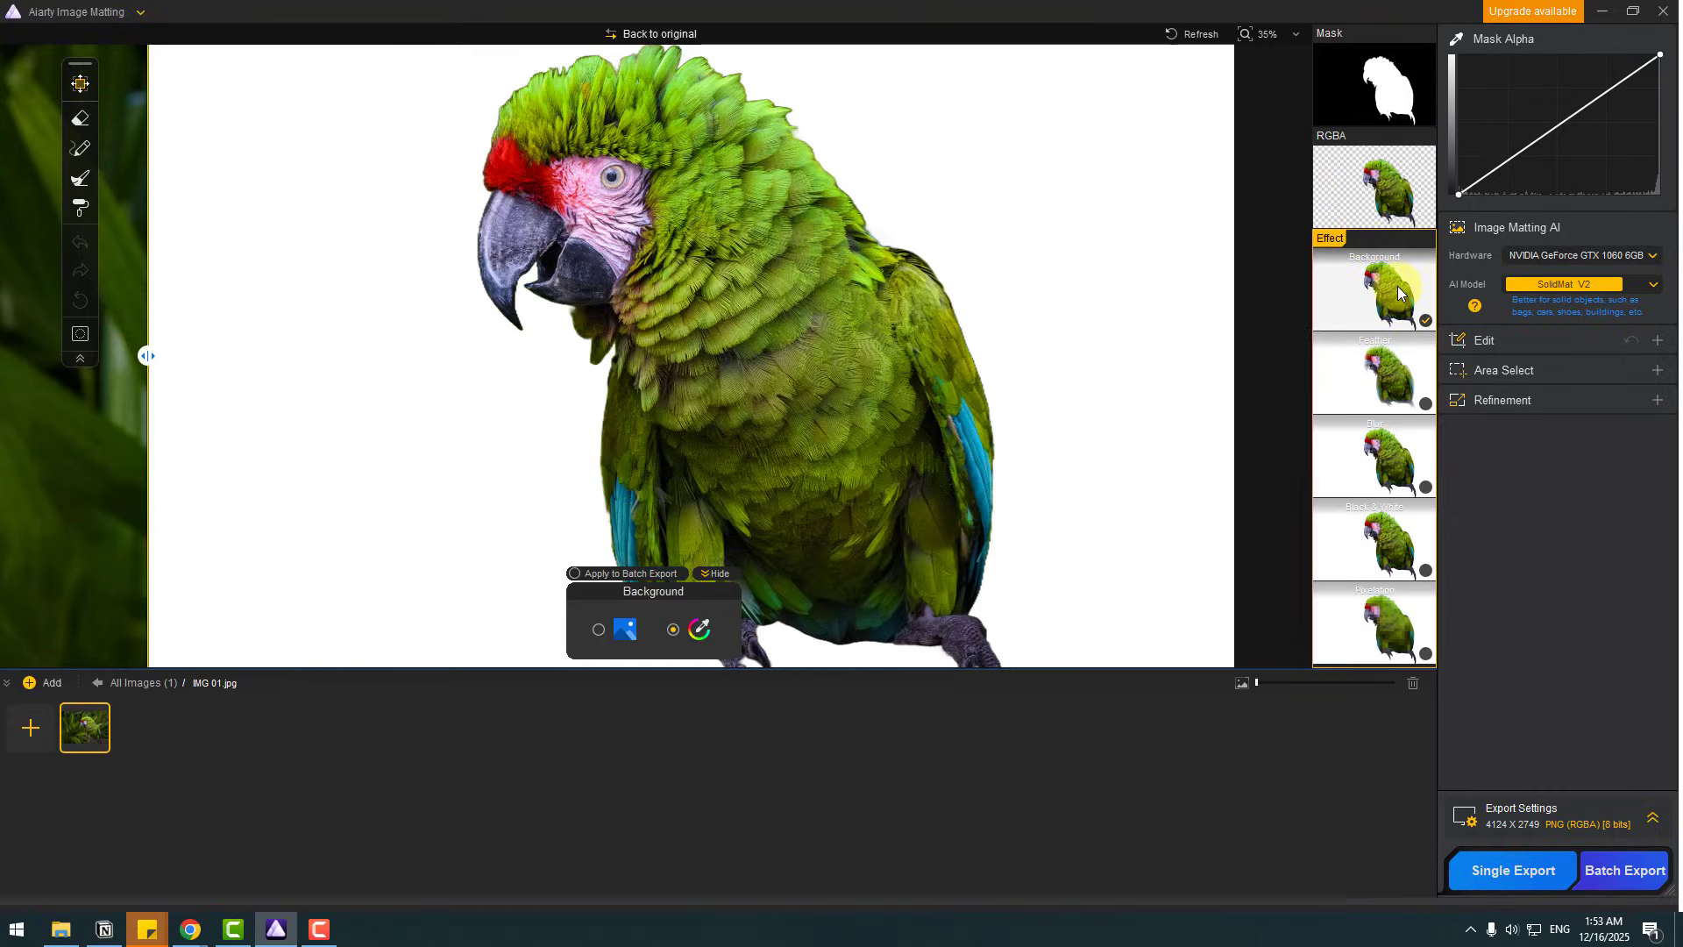
{"action": "left_click", "coordinate": [598, 629]}
{"action": "left_click", "coordinate": [623, 638]}
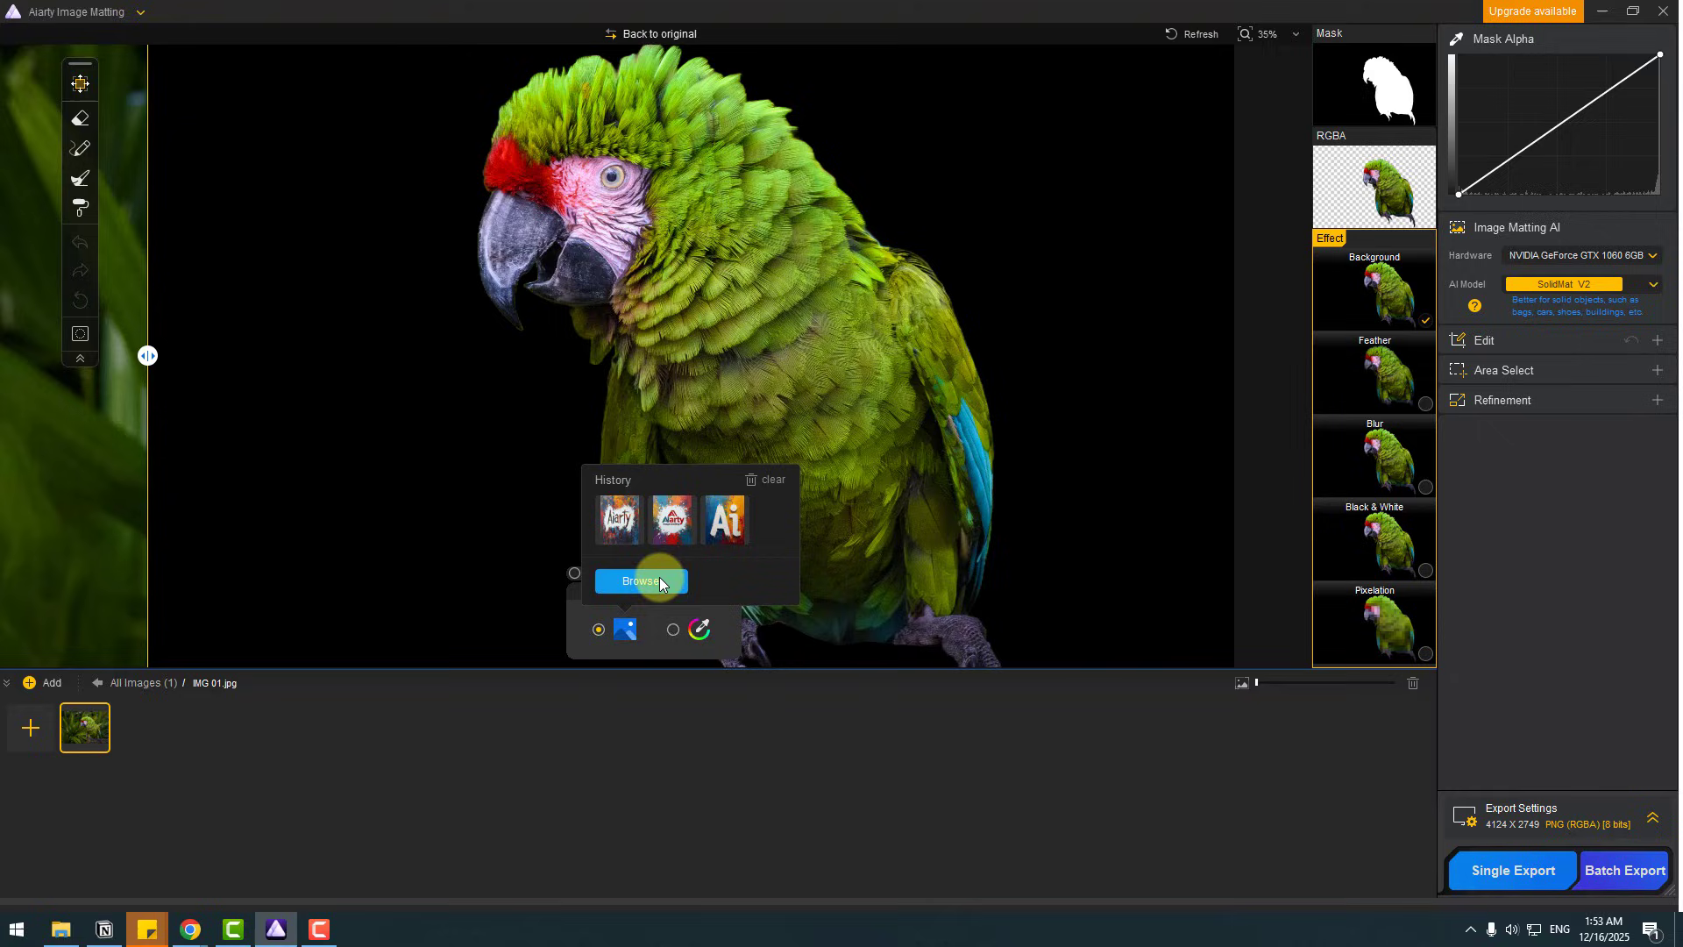
{"action": "left_click", "coordinate": [706, 651]}
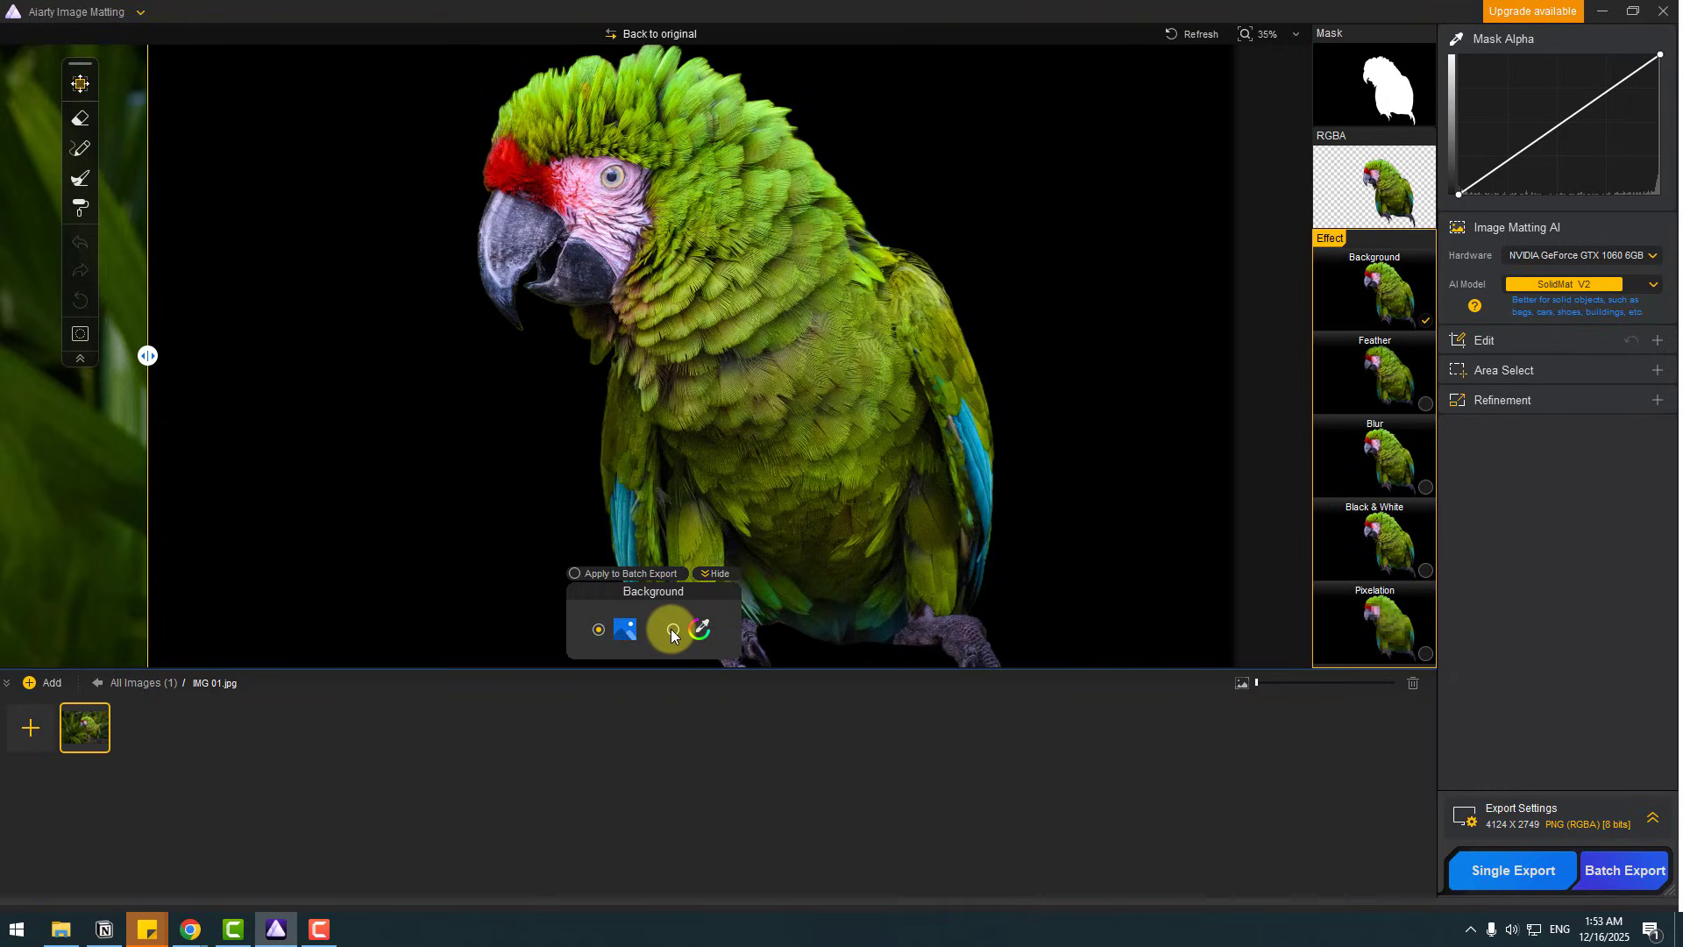
{"action": "left_click", "coordinate": [671, 629]}
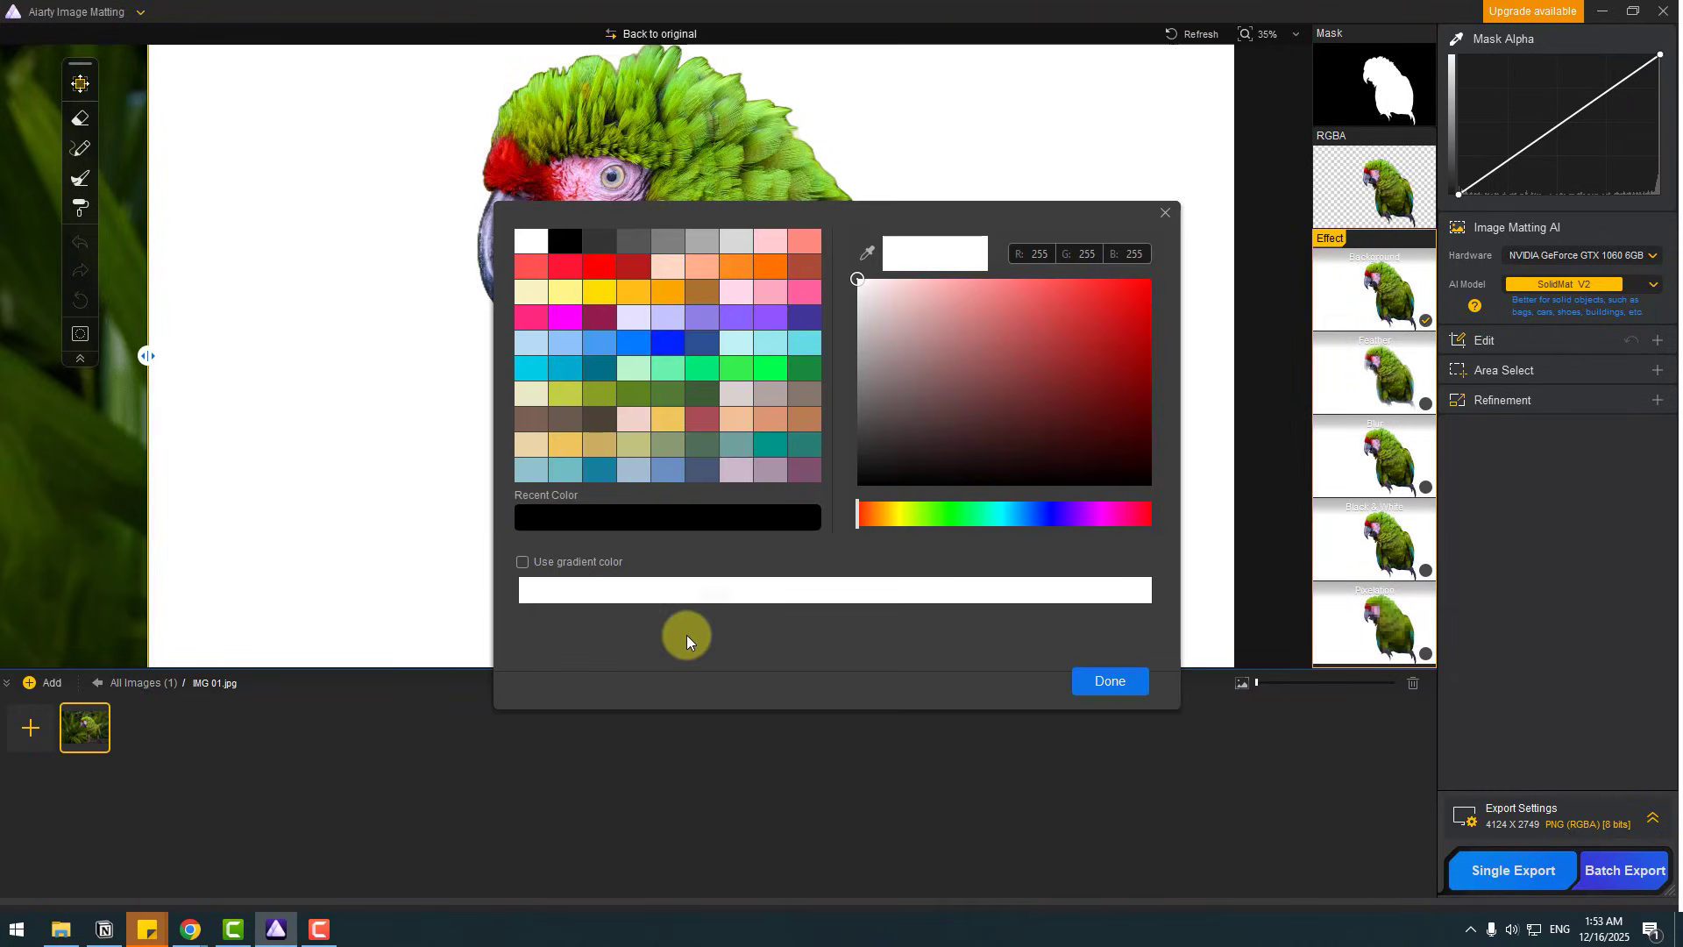
{"action": "left_click", "coordinate": [735, 270]}
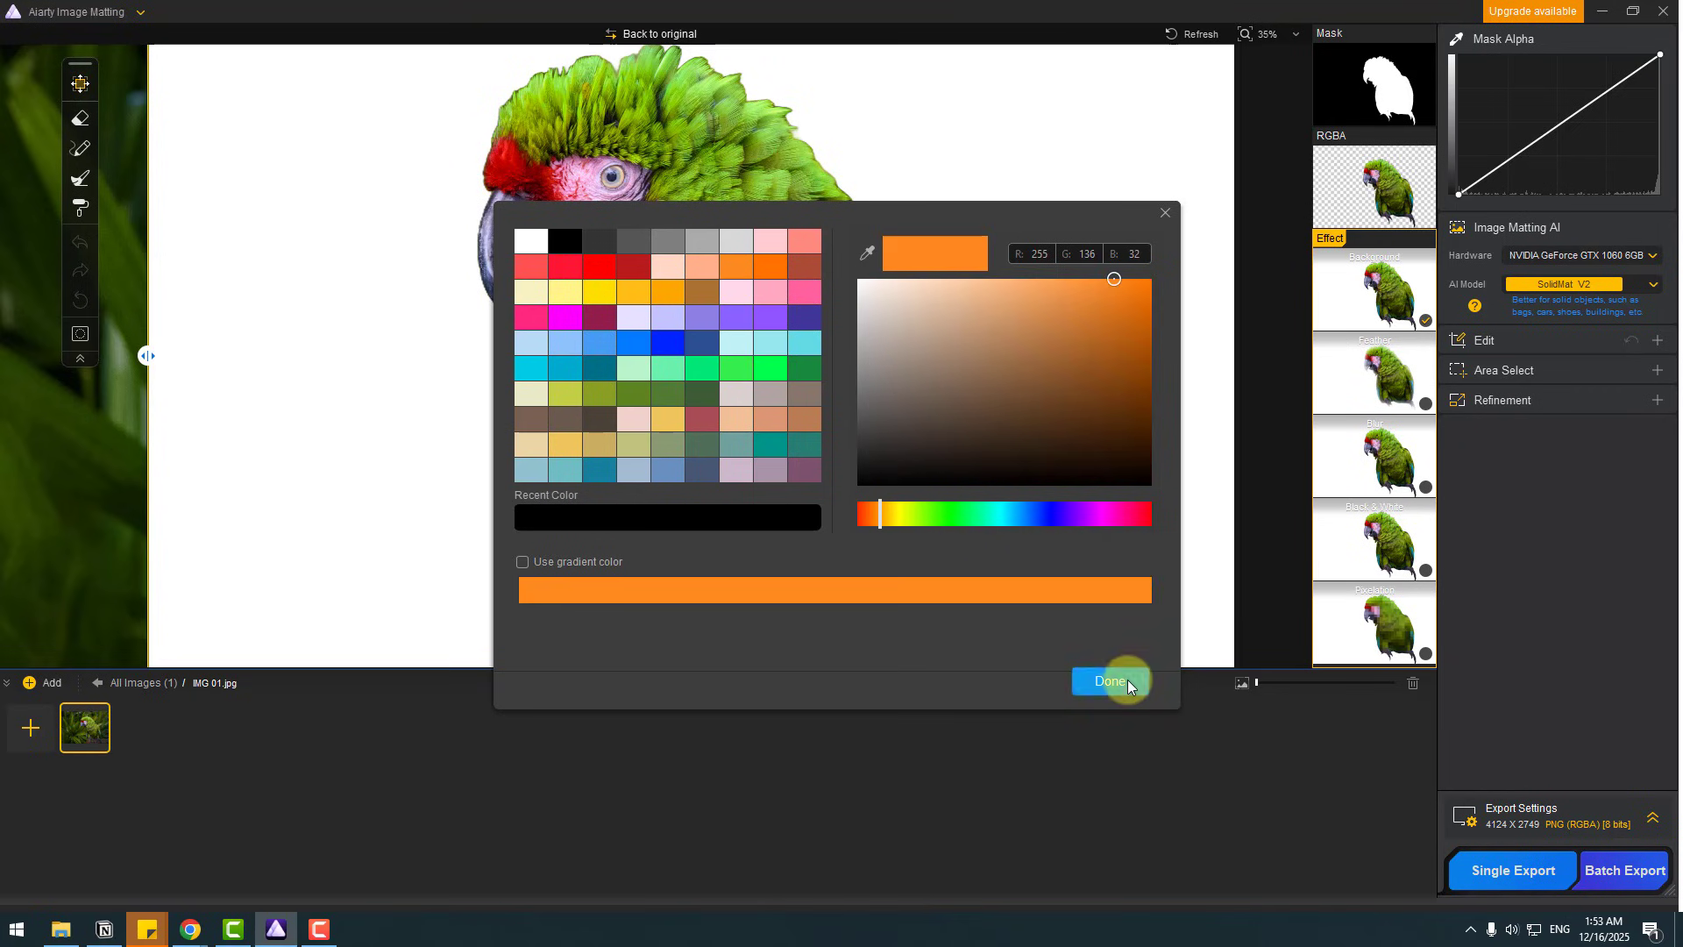
{"action": "left_click", "coordinate": [1126, 680]}
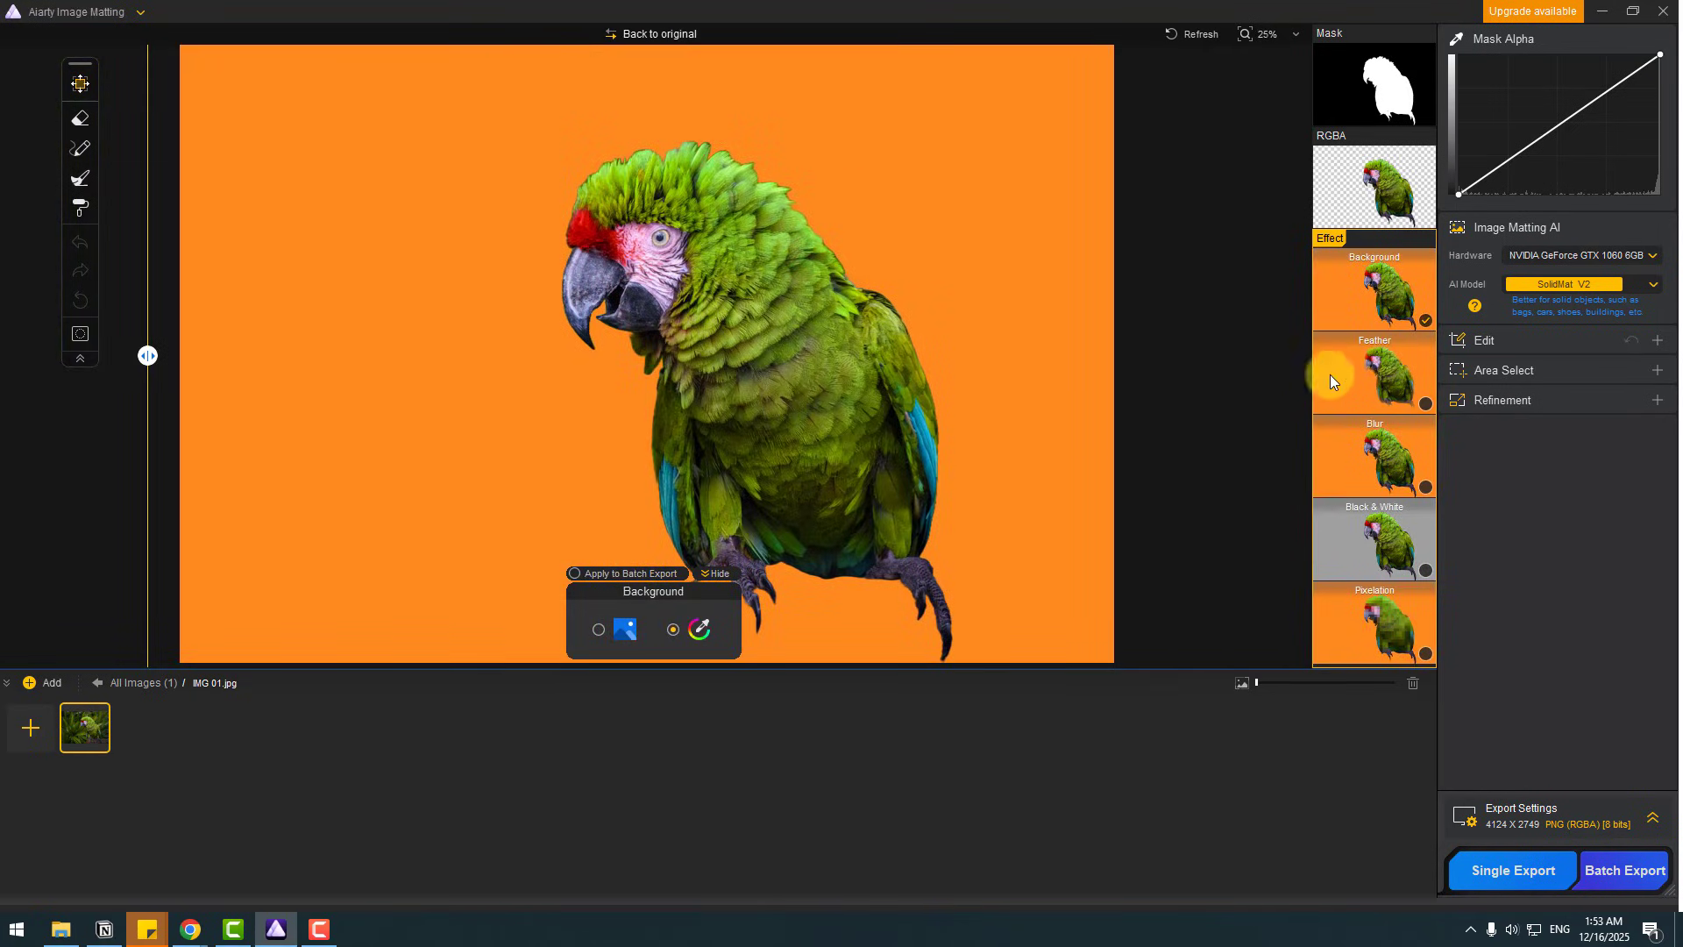
{"action": "left_click", "coordinate": [1396, 374]}
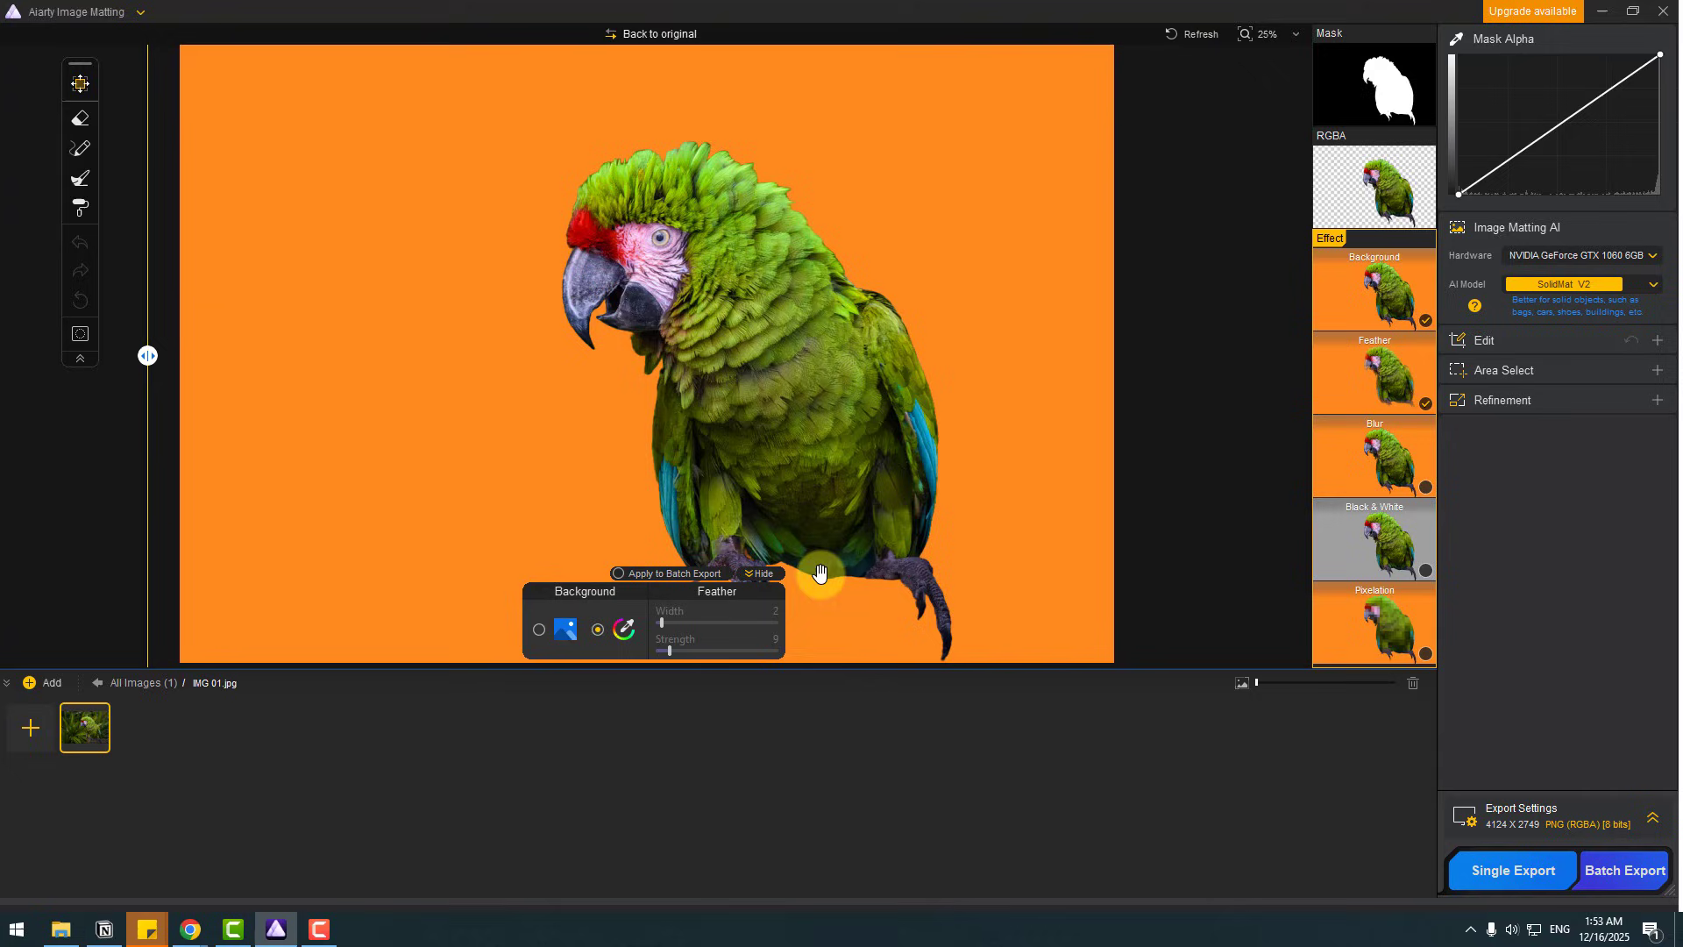
{"action": "mouse_move", "coordinate": [663, 624]}
{"action": "left_mouse_down"}
{"action": "mouse_move", "coordinate": [736, 624]}
{"action": "mouse_move", "coordinate": [737, 650]}
{"action": "mouse_move", "coordinate": [666, 648]}
{"action": "mouse_move", "coordinate": [722, 622]}
{"action": "mouse_move", "coordinate": [672, 624]}
{"action": "left_mouse_up"}
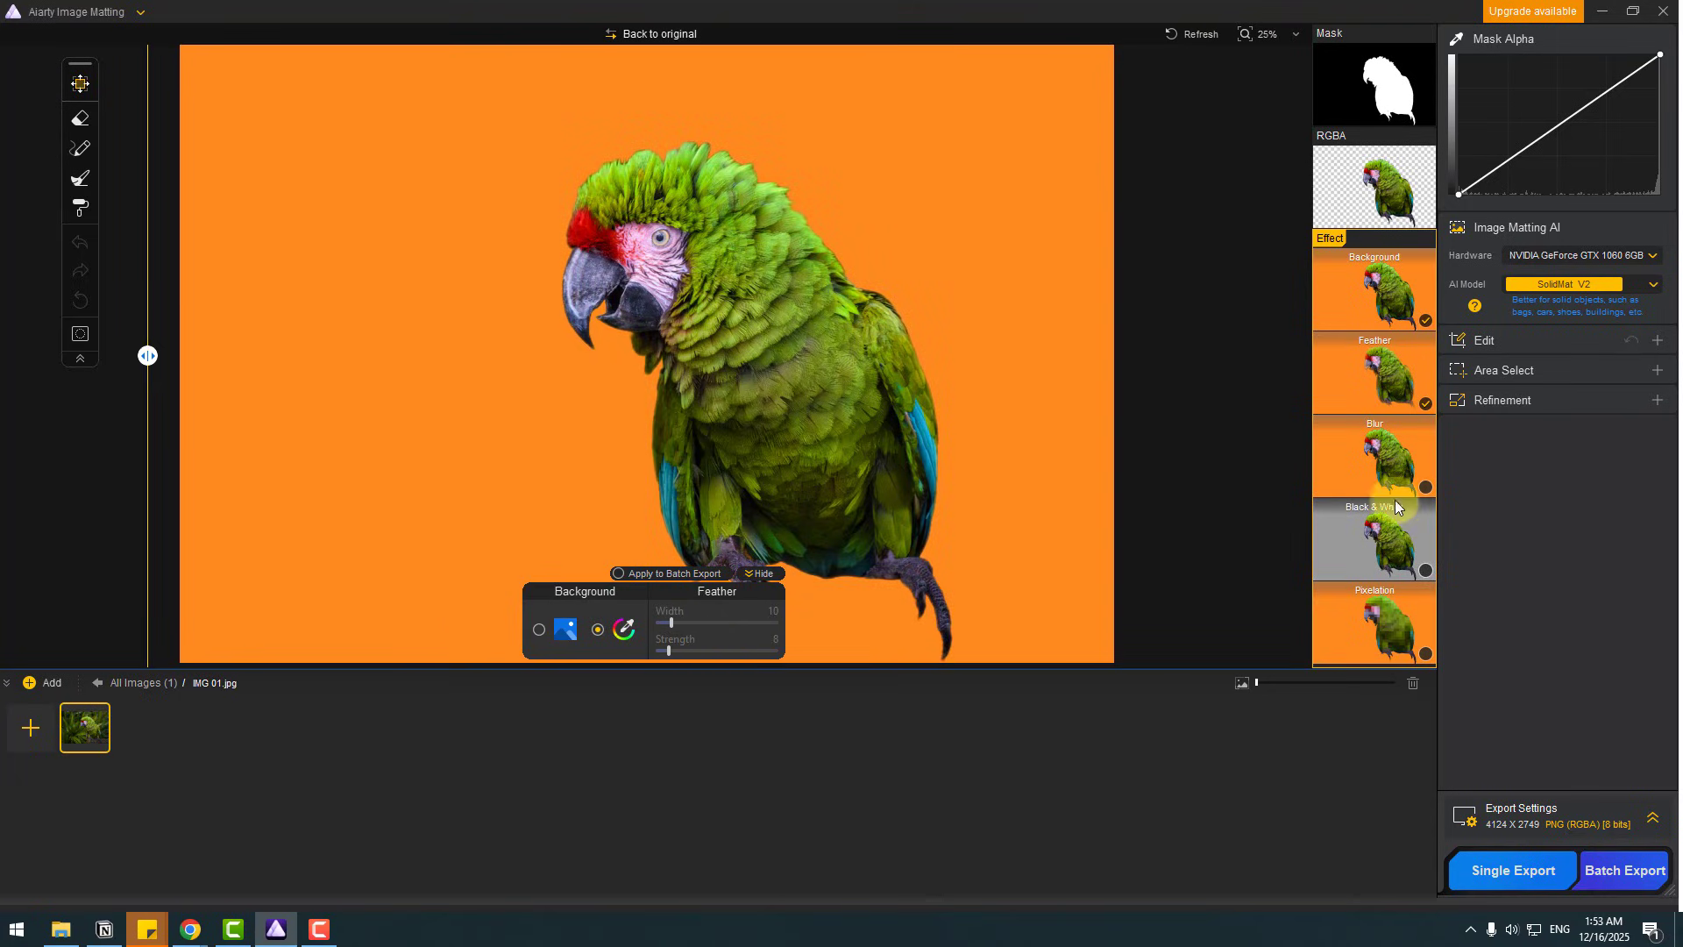
Step: Enable Black & White and try grey amounts on the background and the parrot
{"action": "left_click", "coordinate": [1395, 538]}
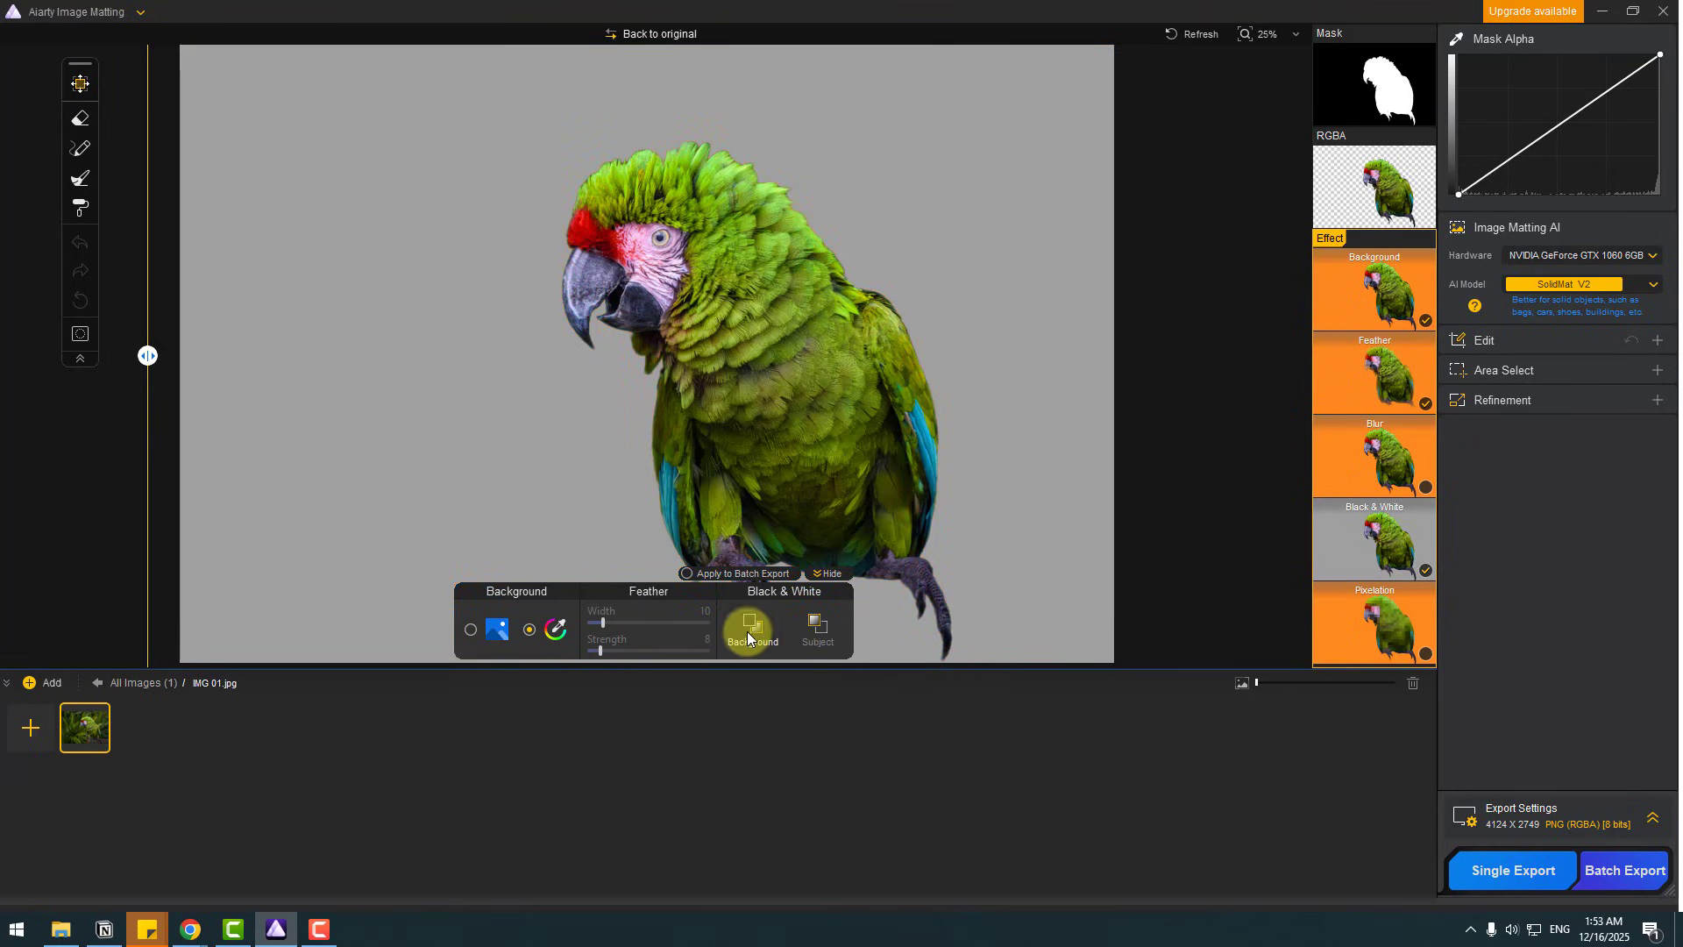
{"action": "left_click", "coordinate": [748, 638]}
{"action": "left_click_drag", "start_coordinate": [817, 572], "coordinate": [771, 575]}
{"action": "left_click", "coordinate": [803, 631]}
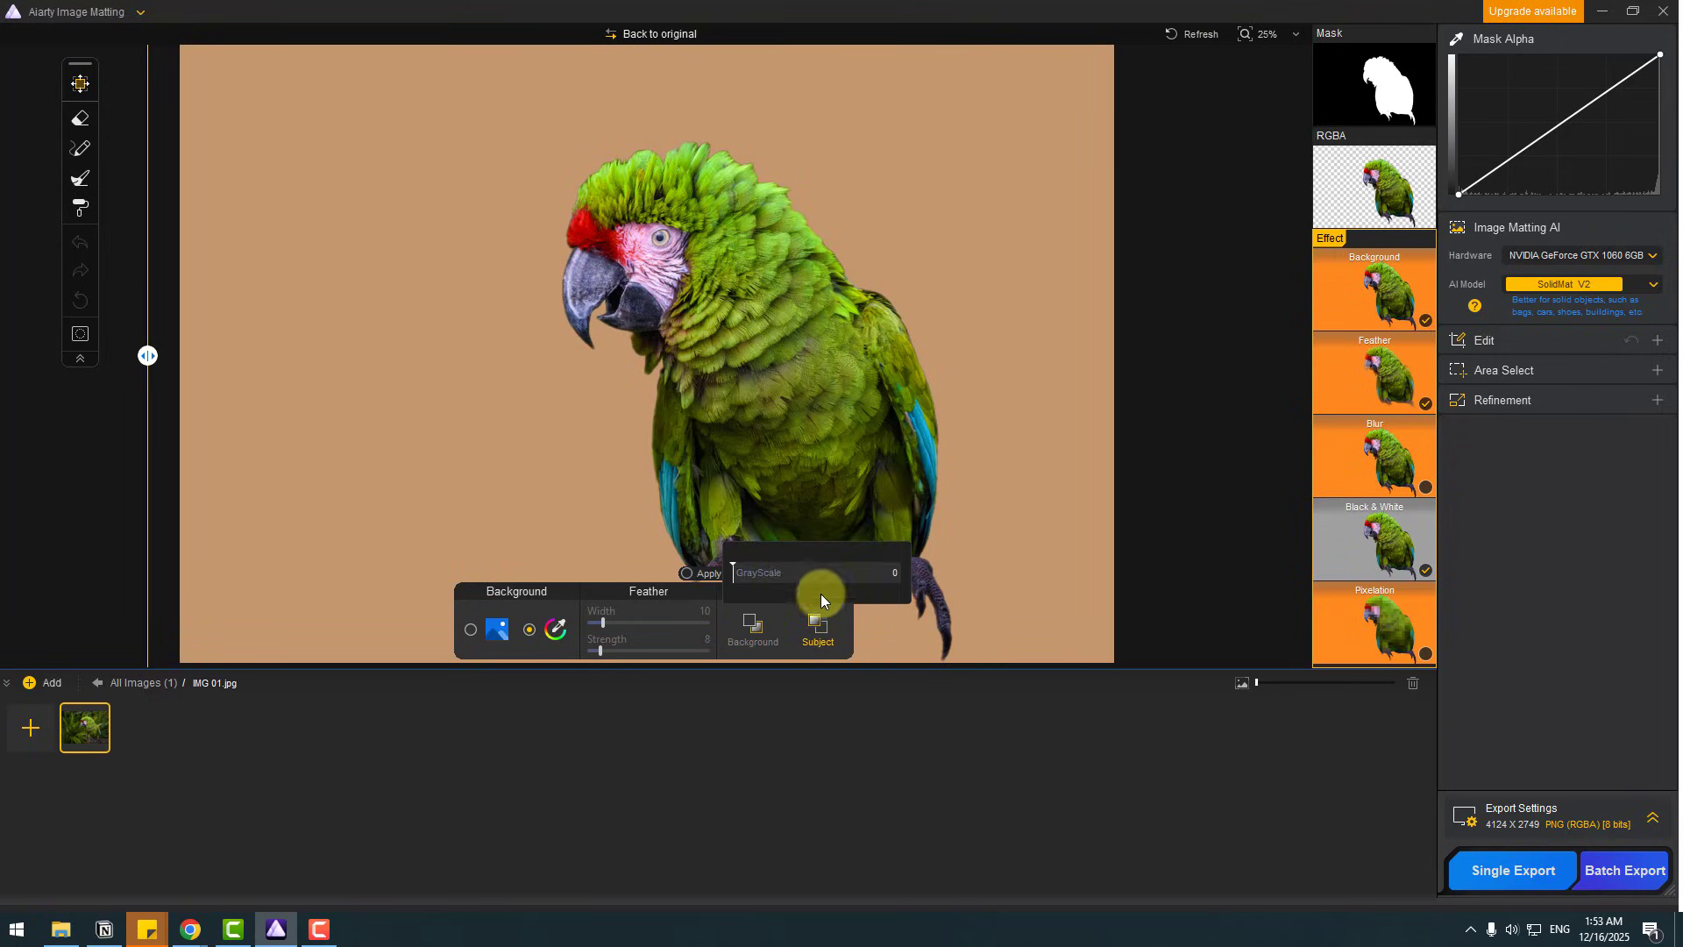
{"action": "mouse_move", "coordinate": [801, 579]}
{"action": "left_mouse_down"}
{"action": "mouse_move", "coordinate": [907, 577]}
{"action": "mouse_move", "coordinate": [806, 587]}
{"action": "left_mouse_up"}
{"action": "left_click", "coordinate": [496, 591]}
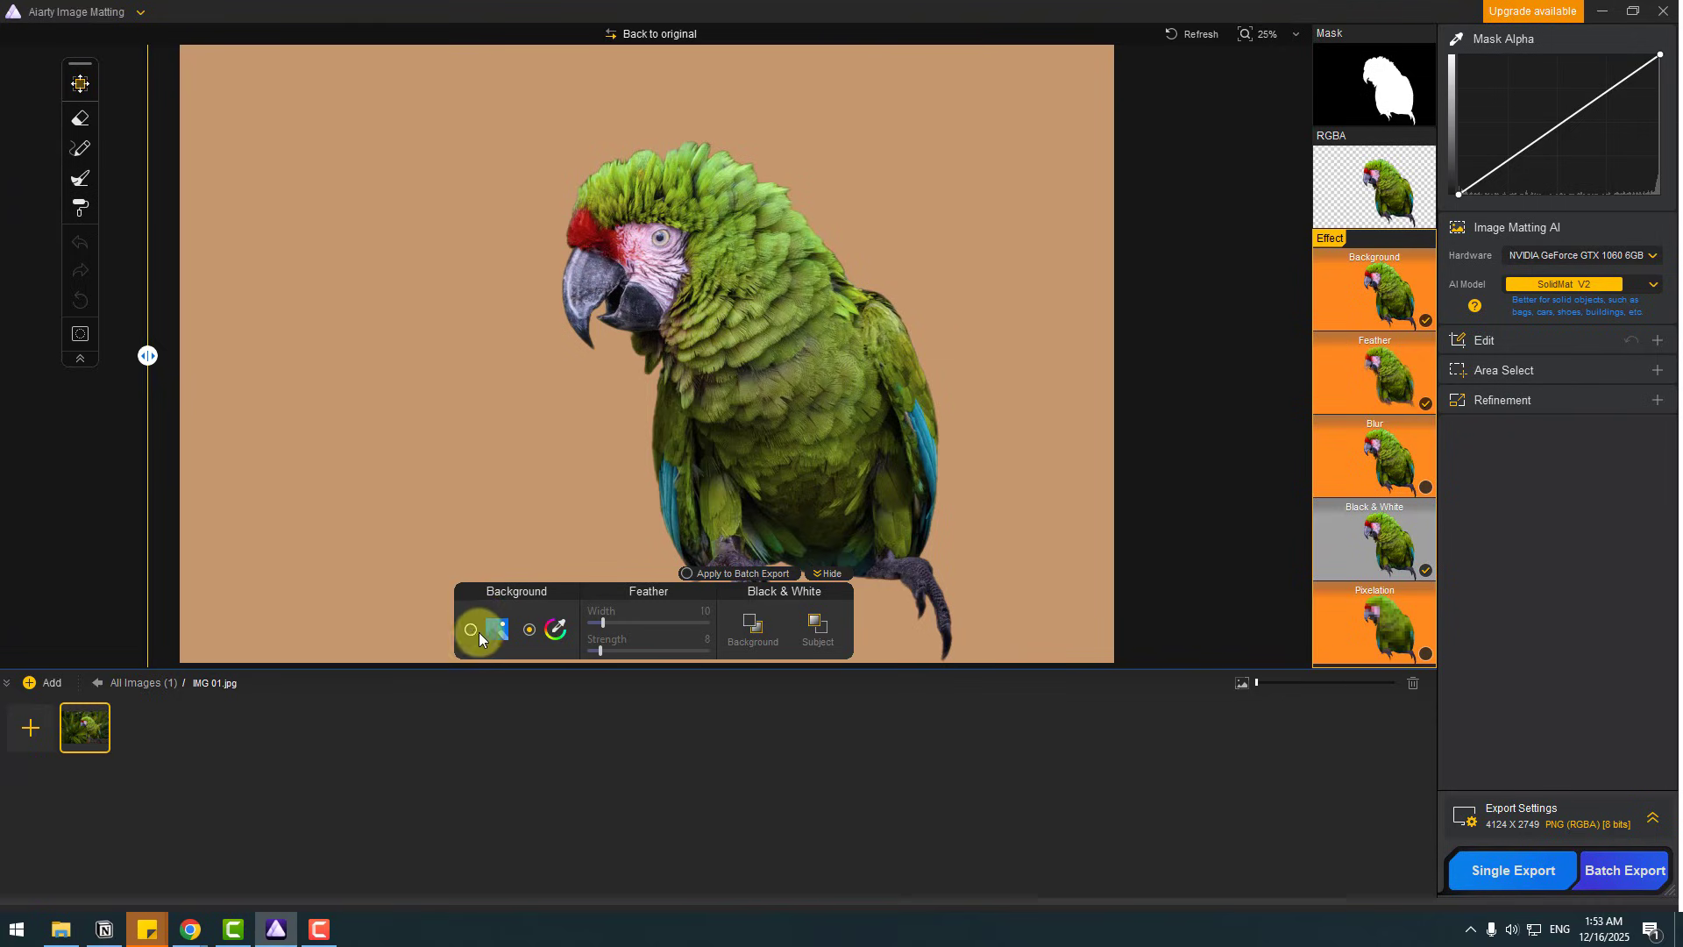
Step: Use the Aiarty artwork as background and set its grayscale to 100
{"action": "left_click", "coordinate": [472, 631]}
{"action": "mouse_move", "coordinate": [502, 640]}
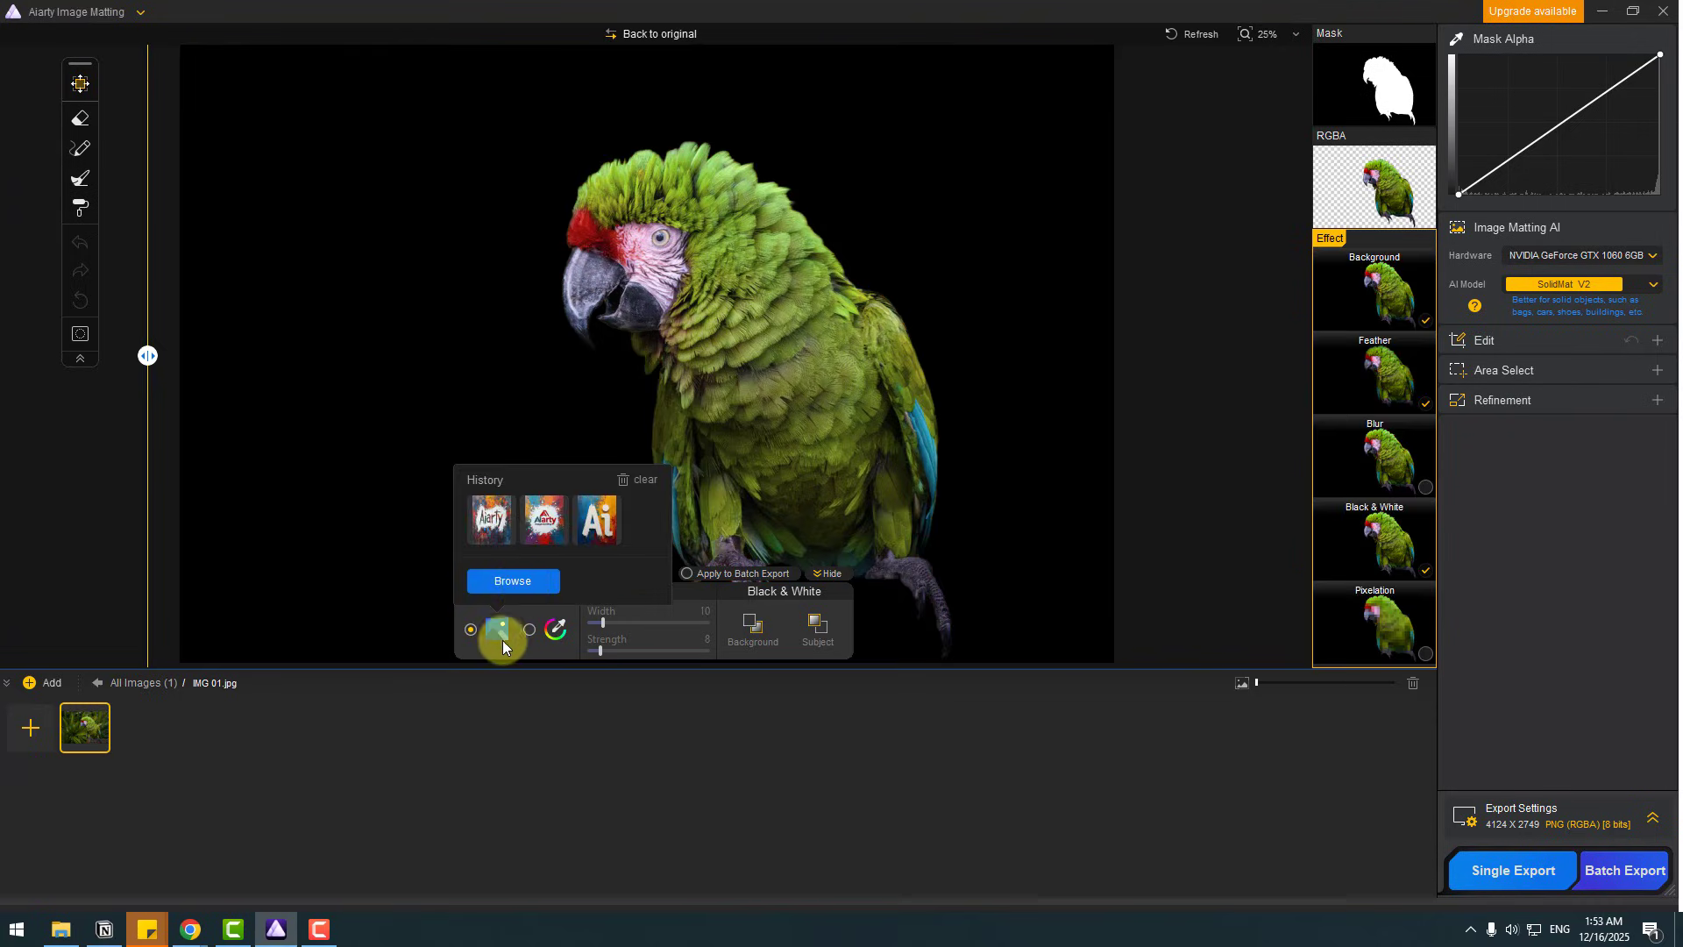
{"action": "left_click", "coordinate": [499, 530]}
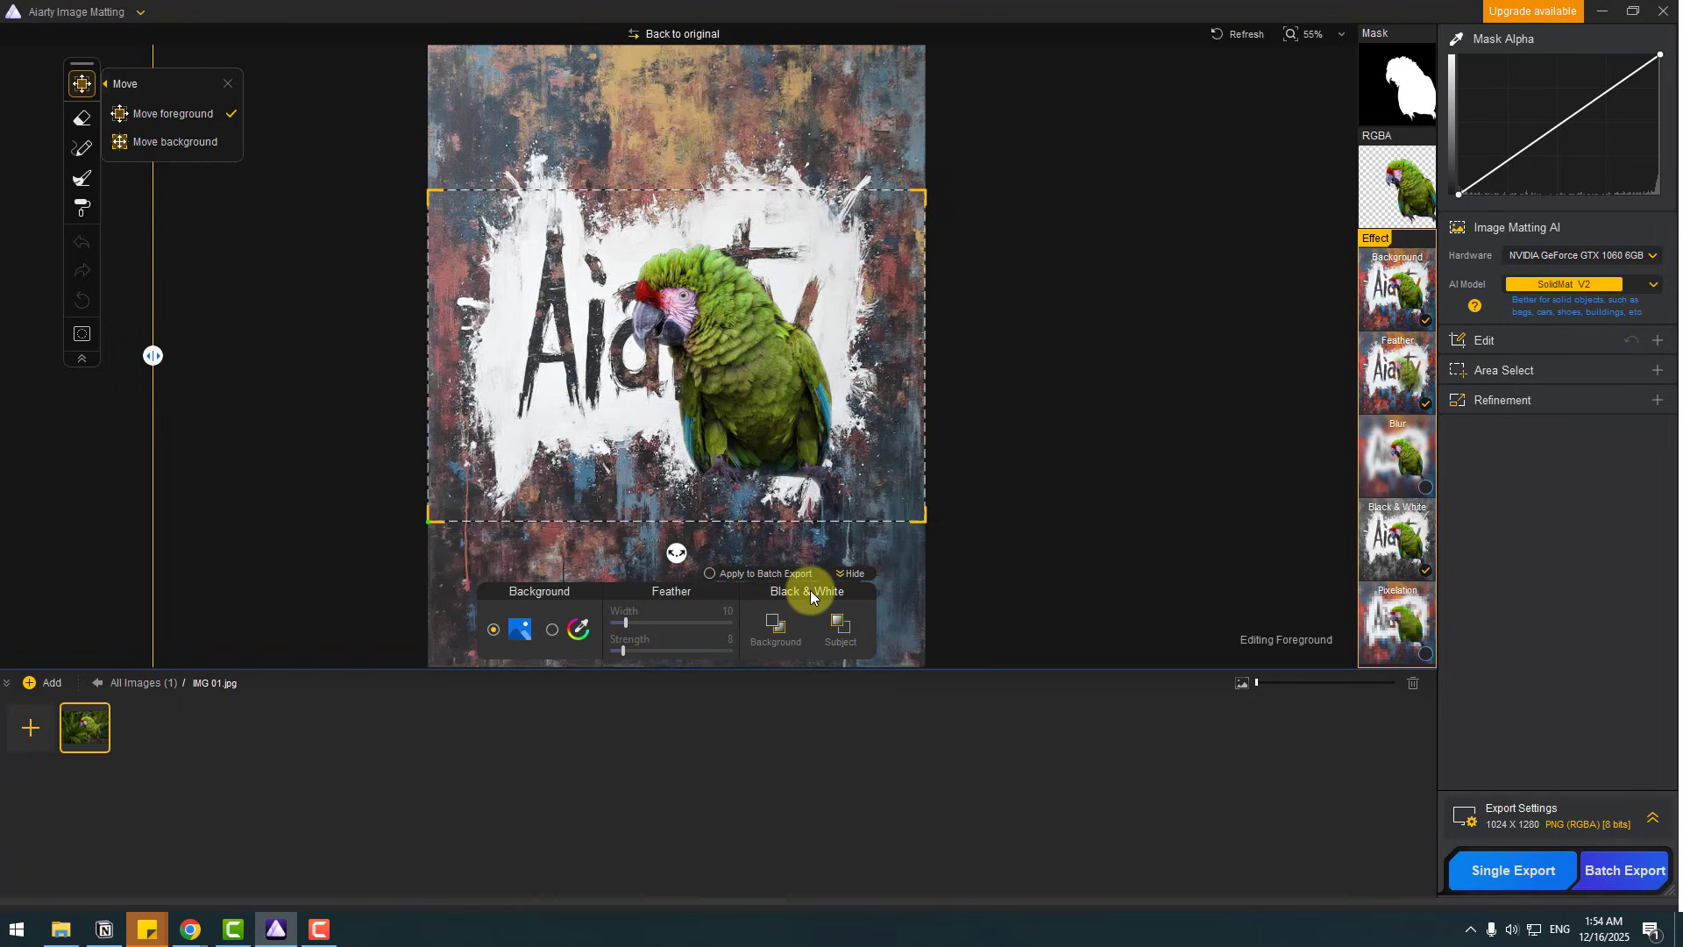
{"action": "scroll", "coordinate": [708, 381], "scroll_direction": "up", "scroll_amount": 5}
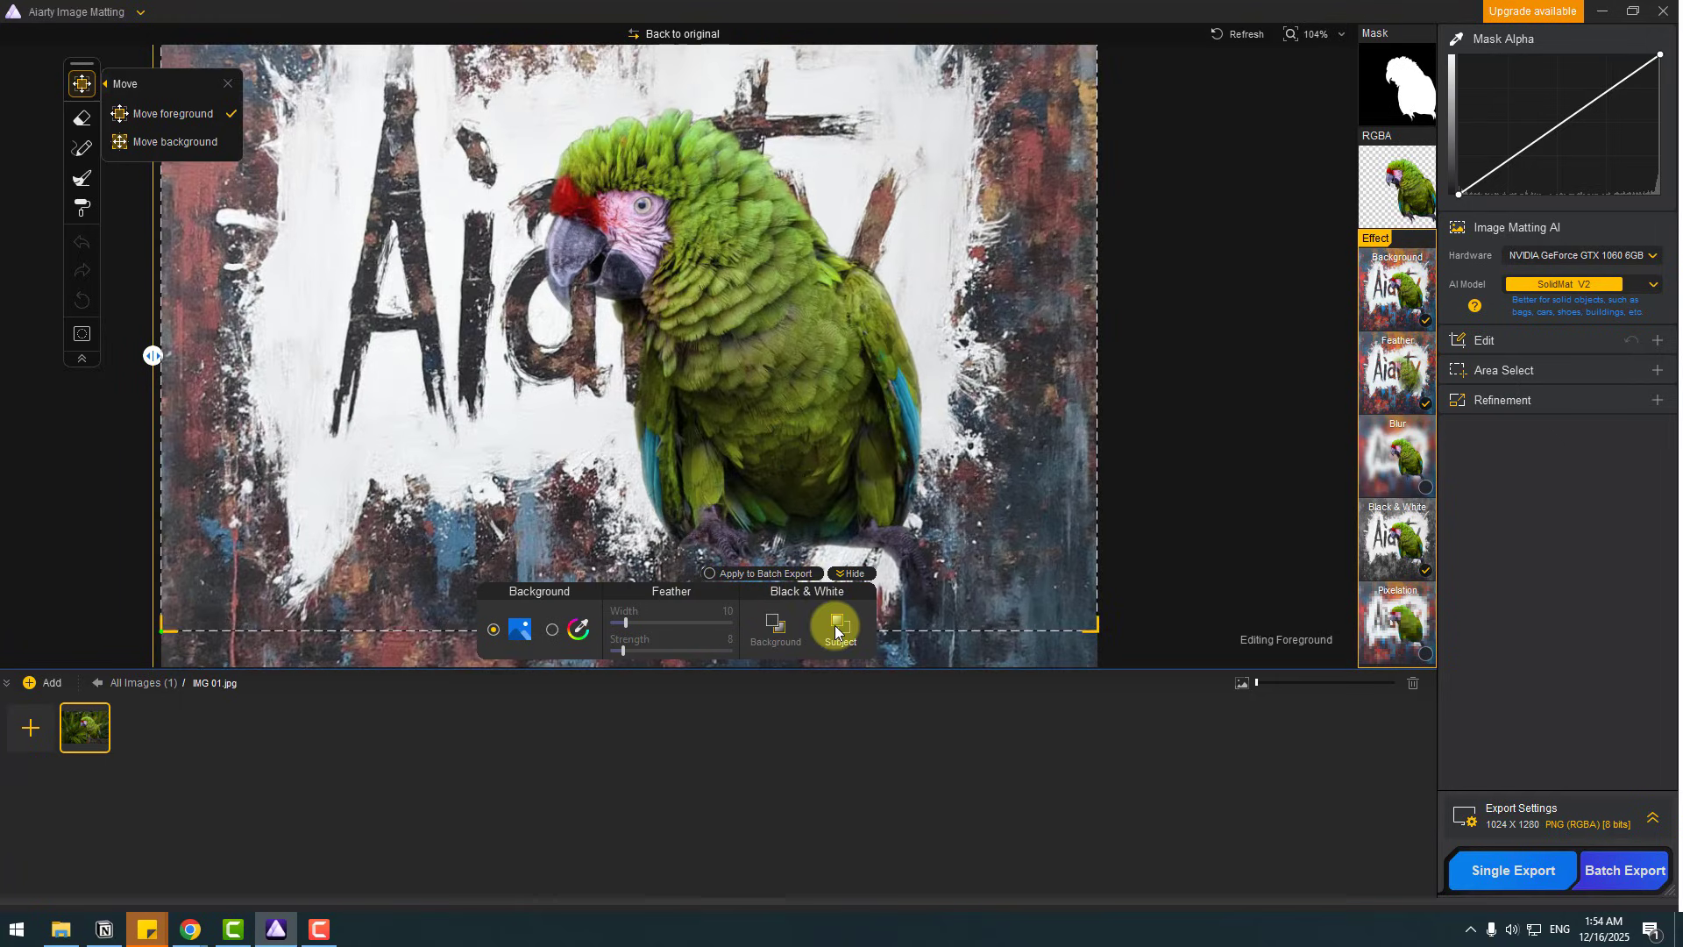
{"action": "left_click", "coordinate": [790, 629]}
{"action": "left_click_drag", "start_coordinate": [797, 576], "coordinate": [859, 576]}
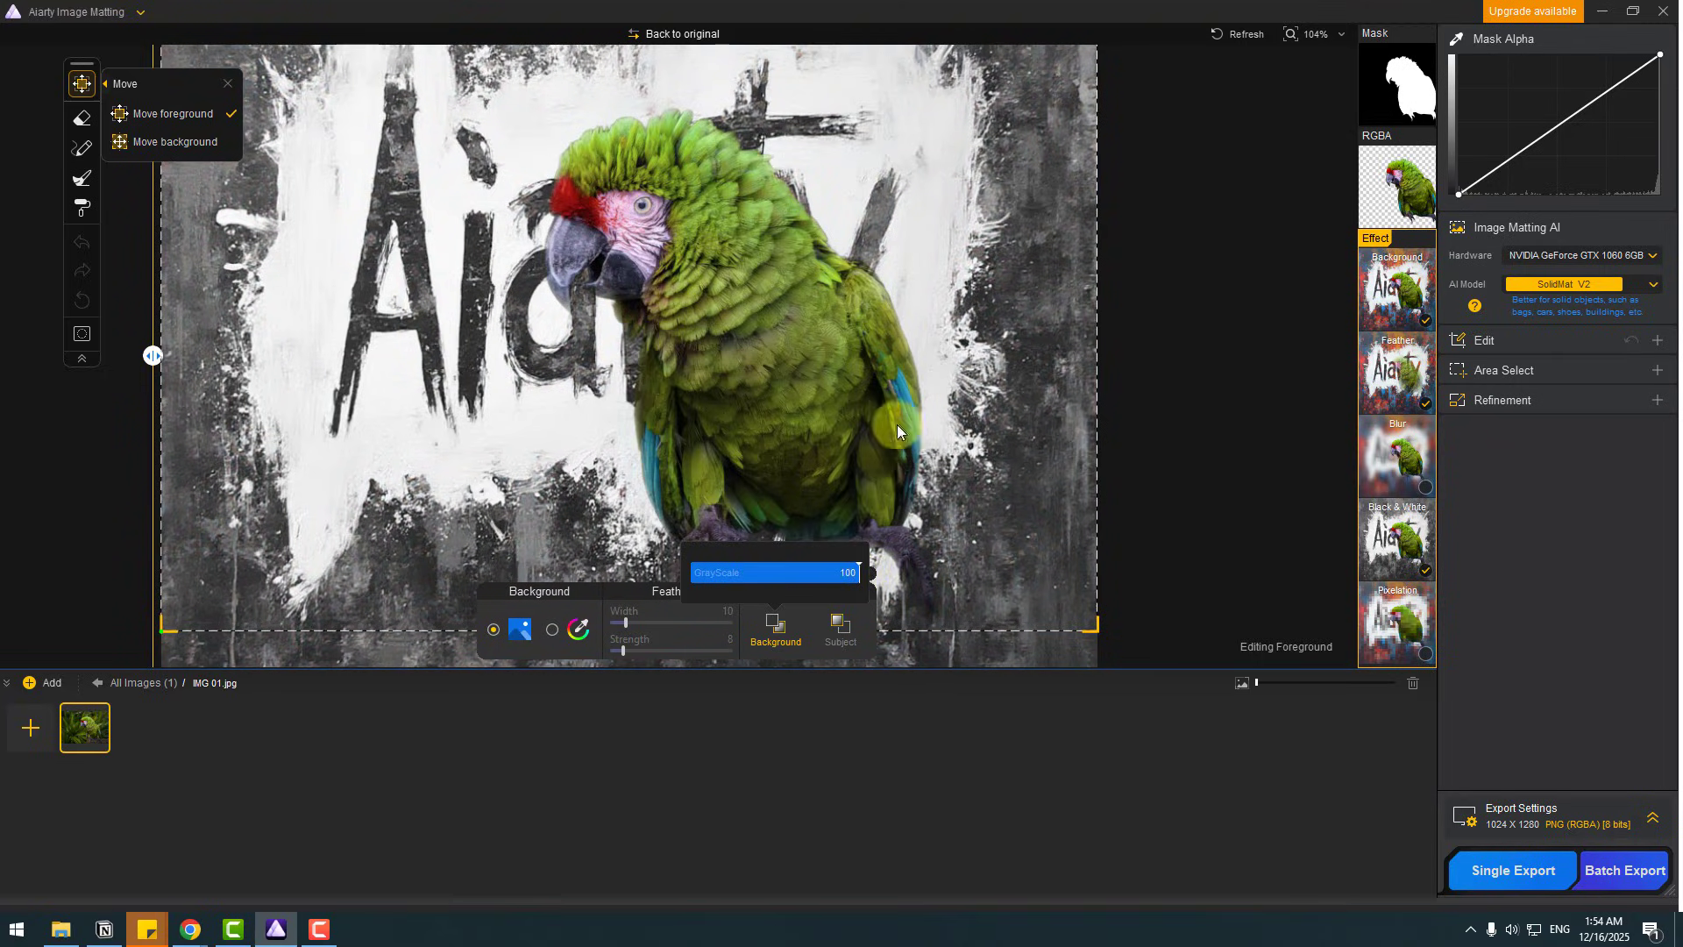
Step: Apply a smooth soft blur preset to the background, leaving the parrot unblurred
{"action": "left_click", "coordinate": [1384, 460]}
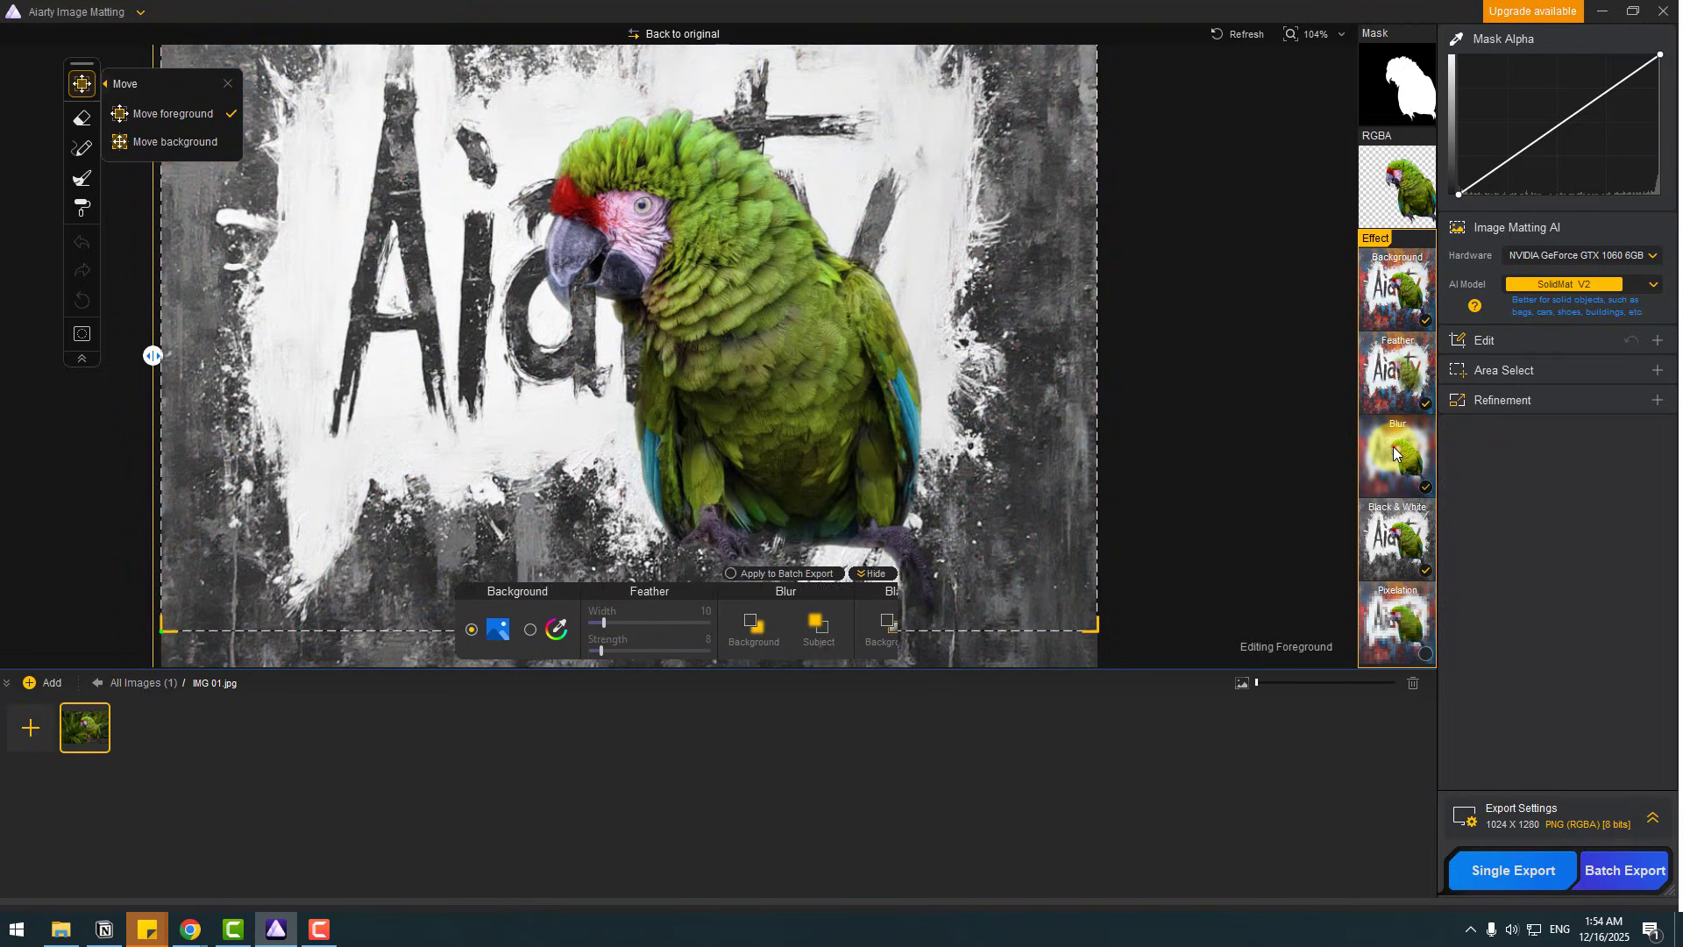
{"action": "left_click", "coordinate": [722, 641]}
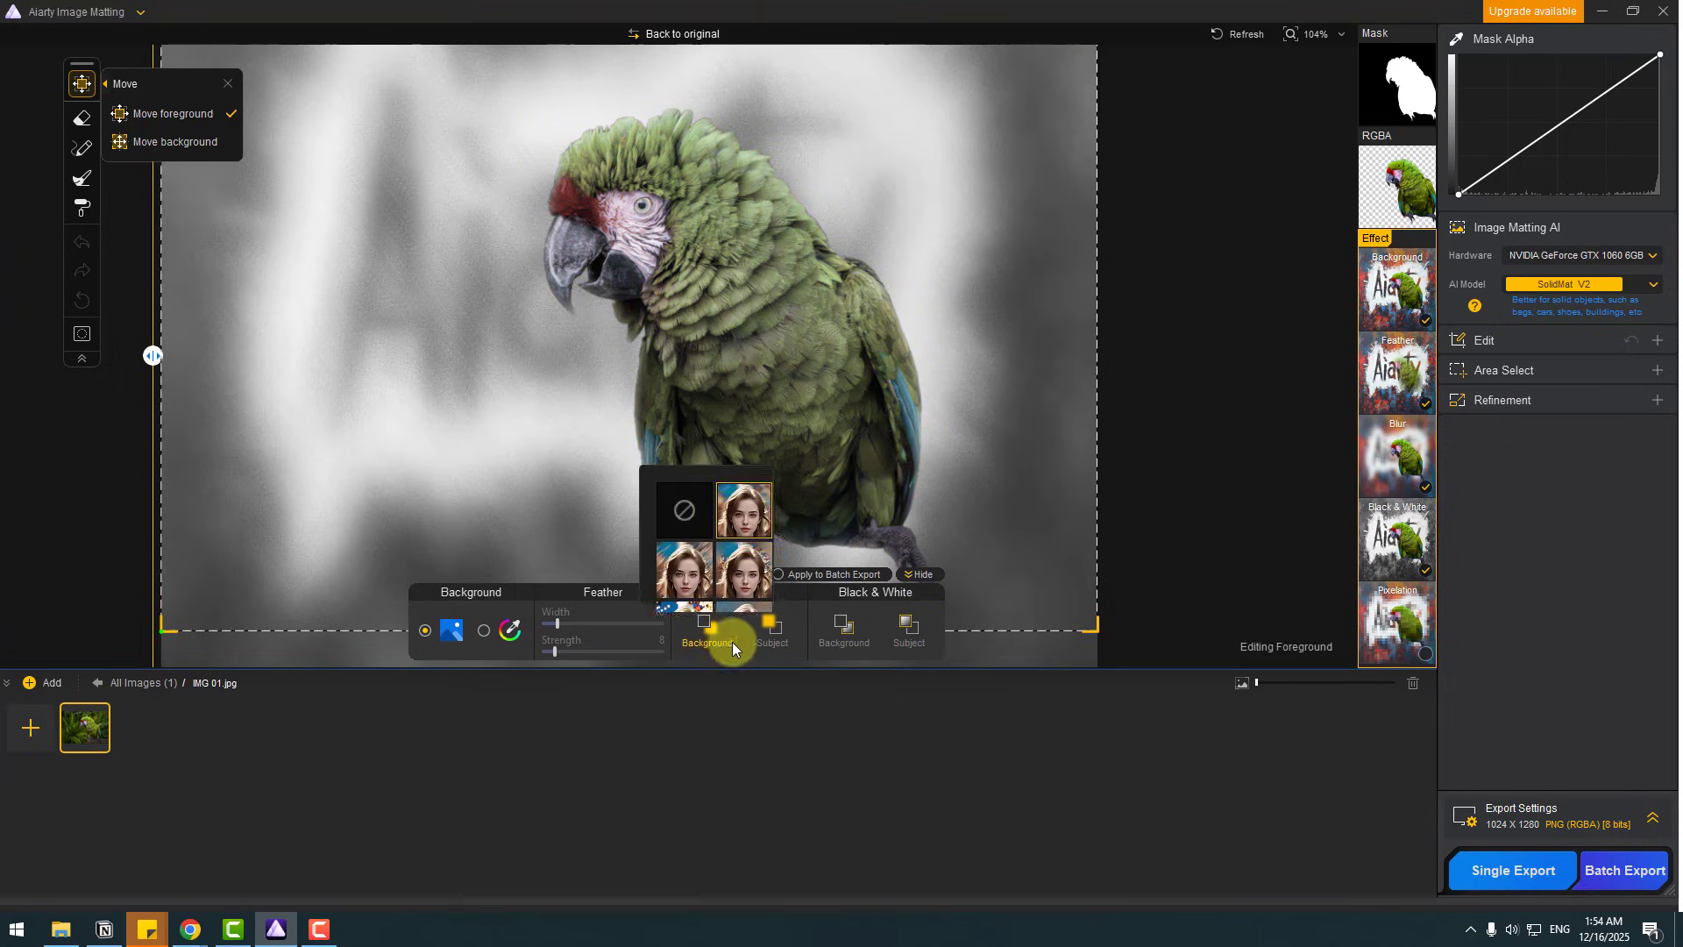
{"action": "left_click", "coordinate": [752, 436]}
{"action": "left_click", "coordinate": [730, 484]}
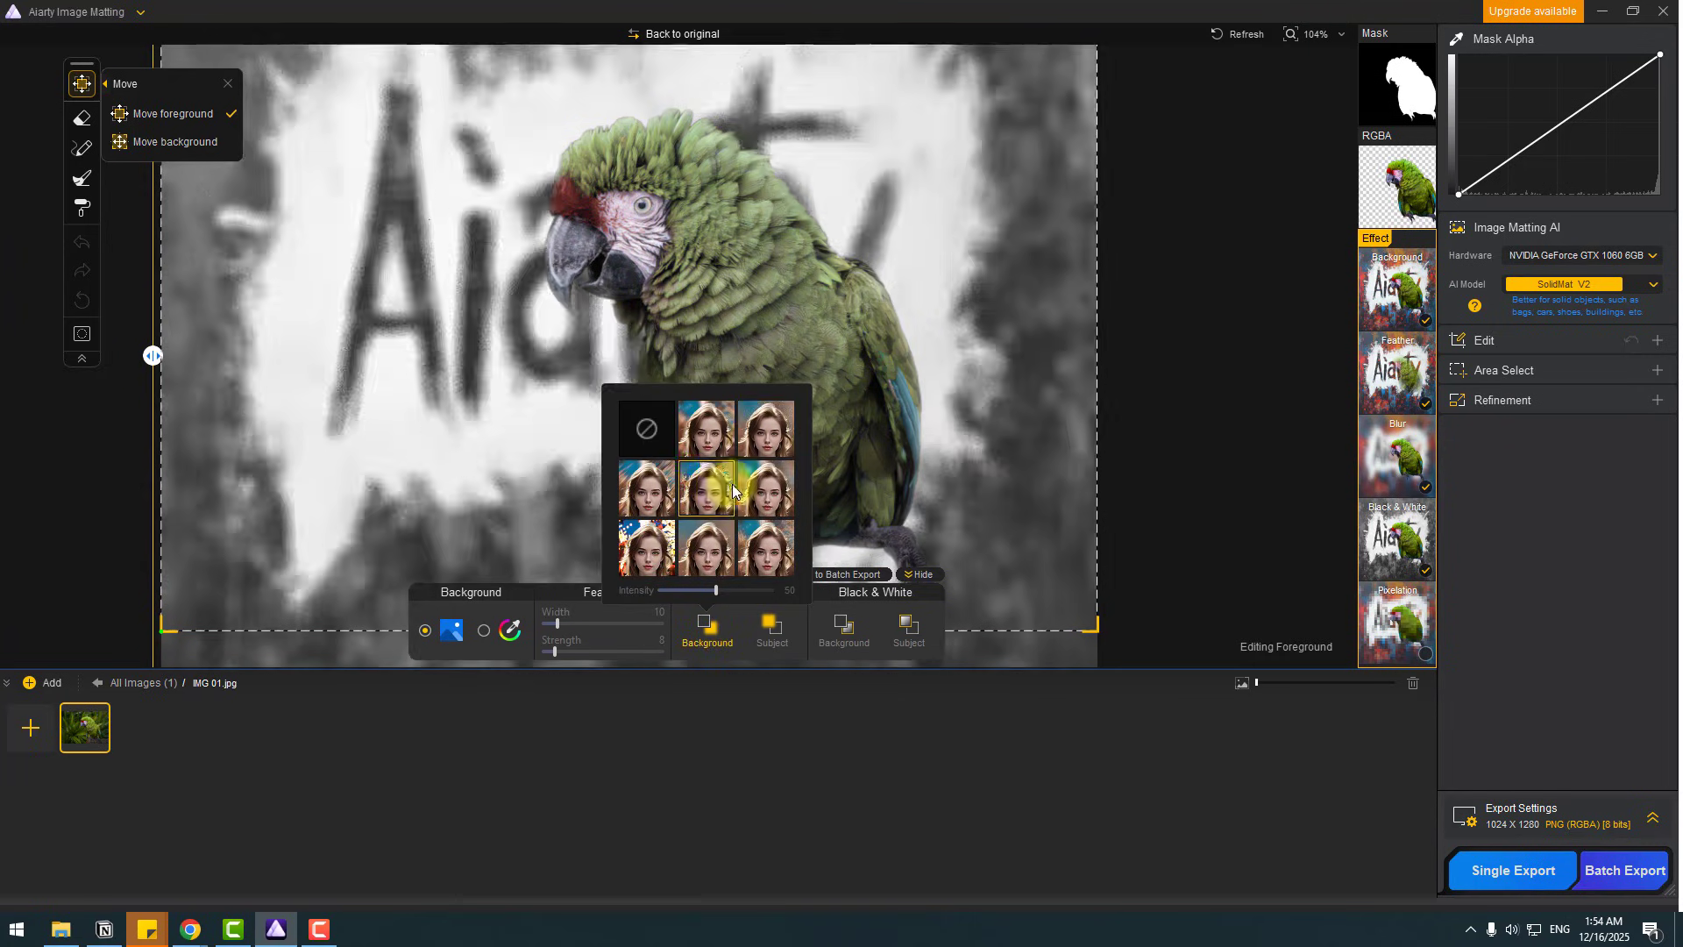
{"action": "left_click", "coordinate": [705, 547]}
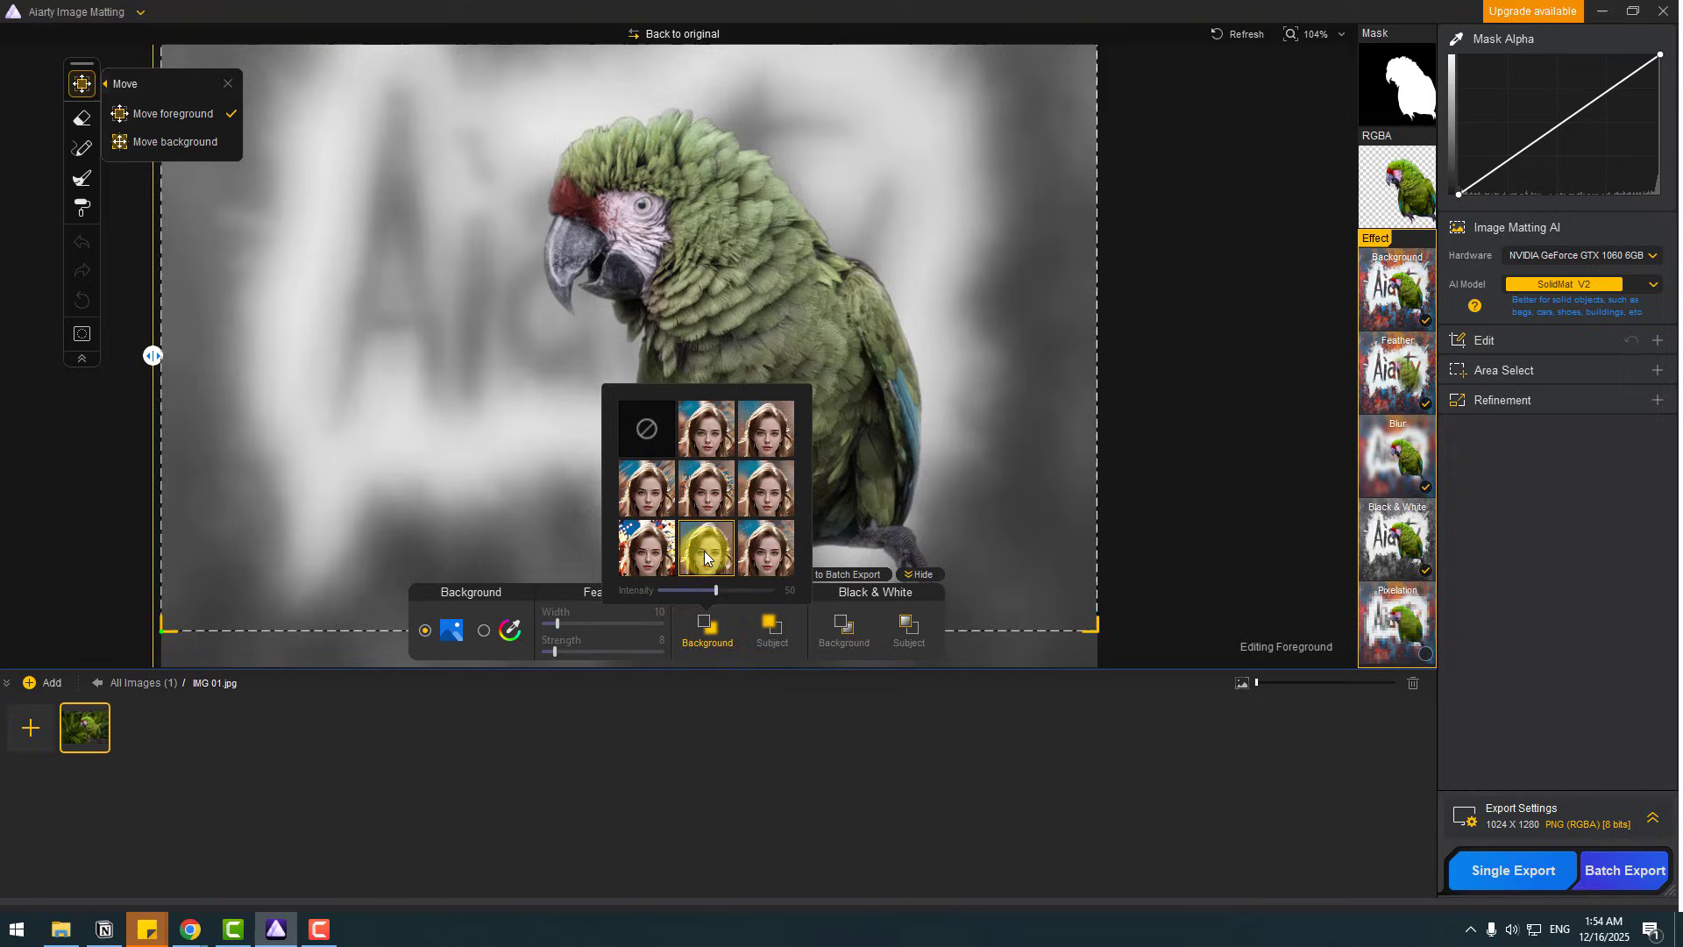
{"action": "left_click", "coordinate": [761, 627]}
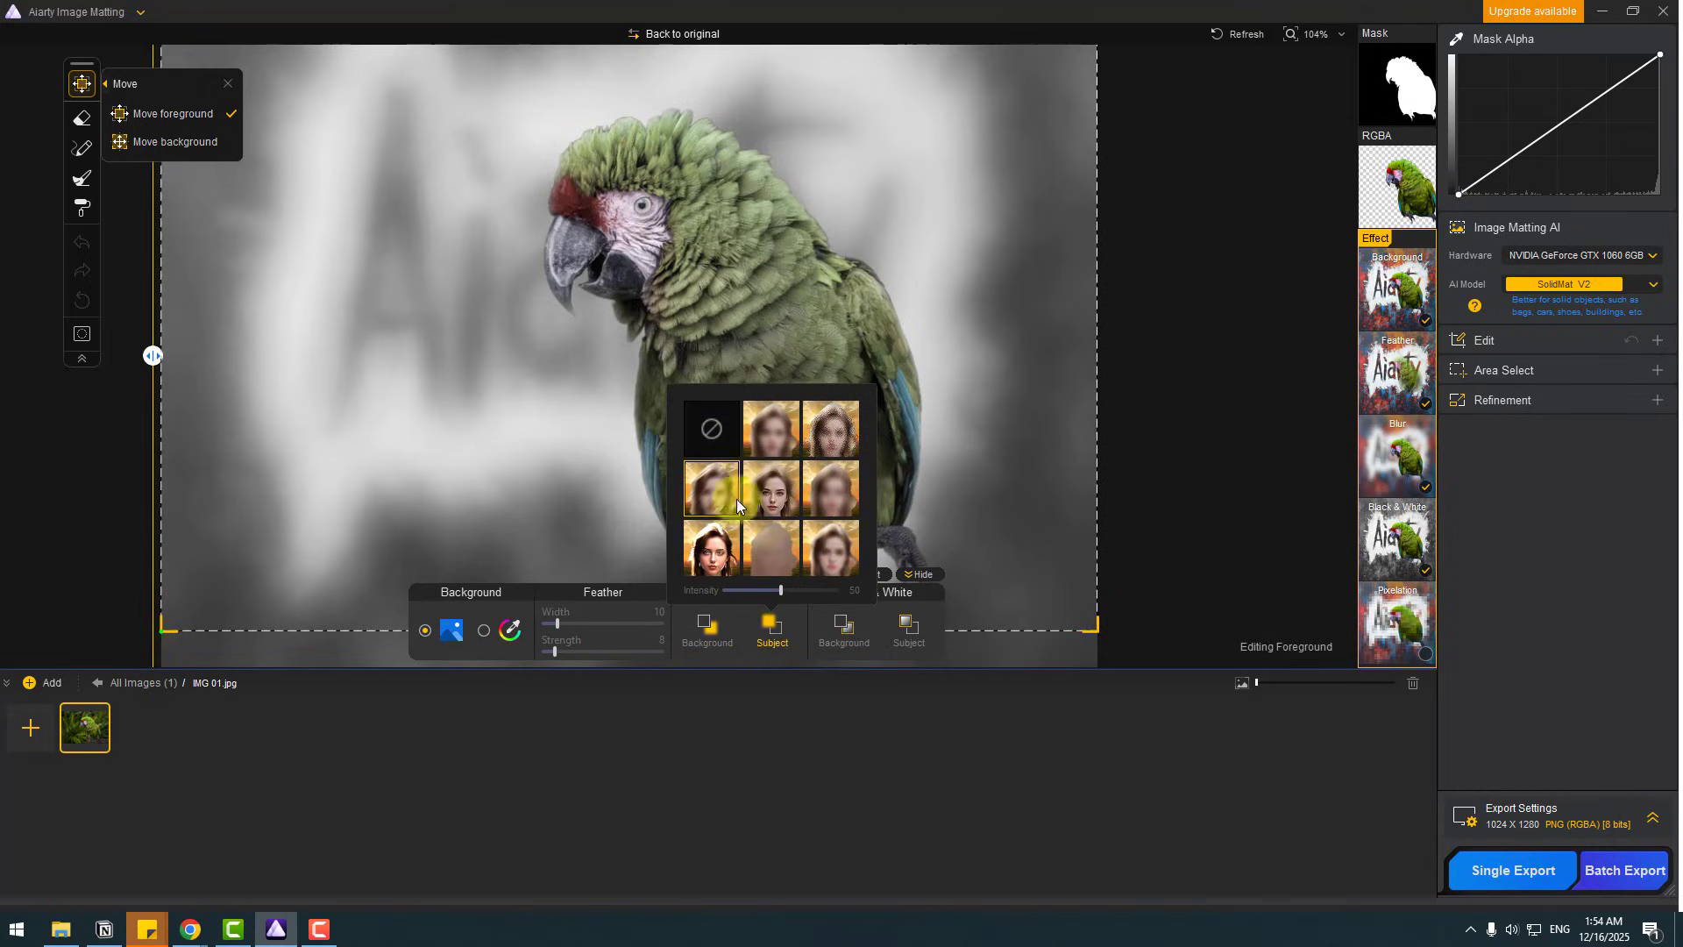
{"action": "left_click", "coordinate": [834, 447]}
{"action": "left_click", "coordinate": [838, 491]}
{"action": "left_click", "coordinate": [840, 526]}
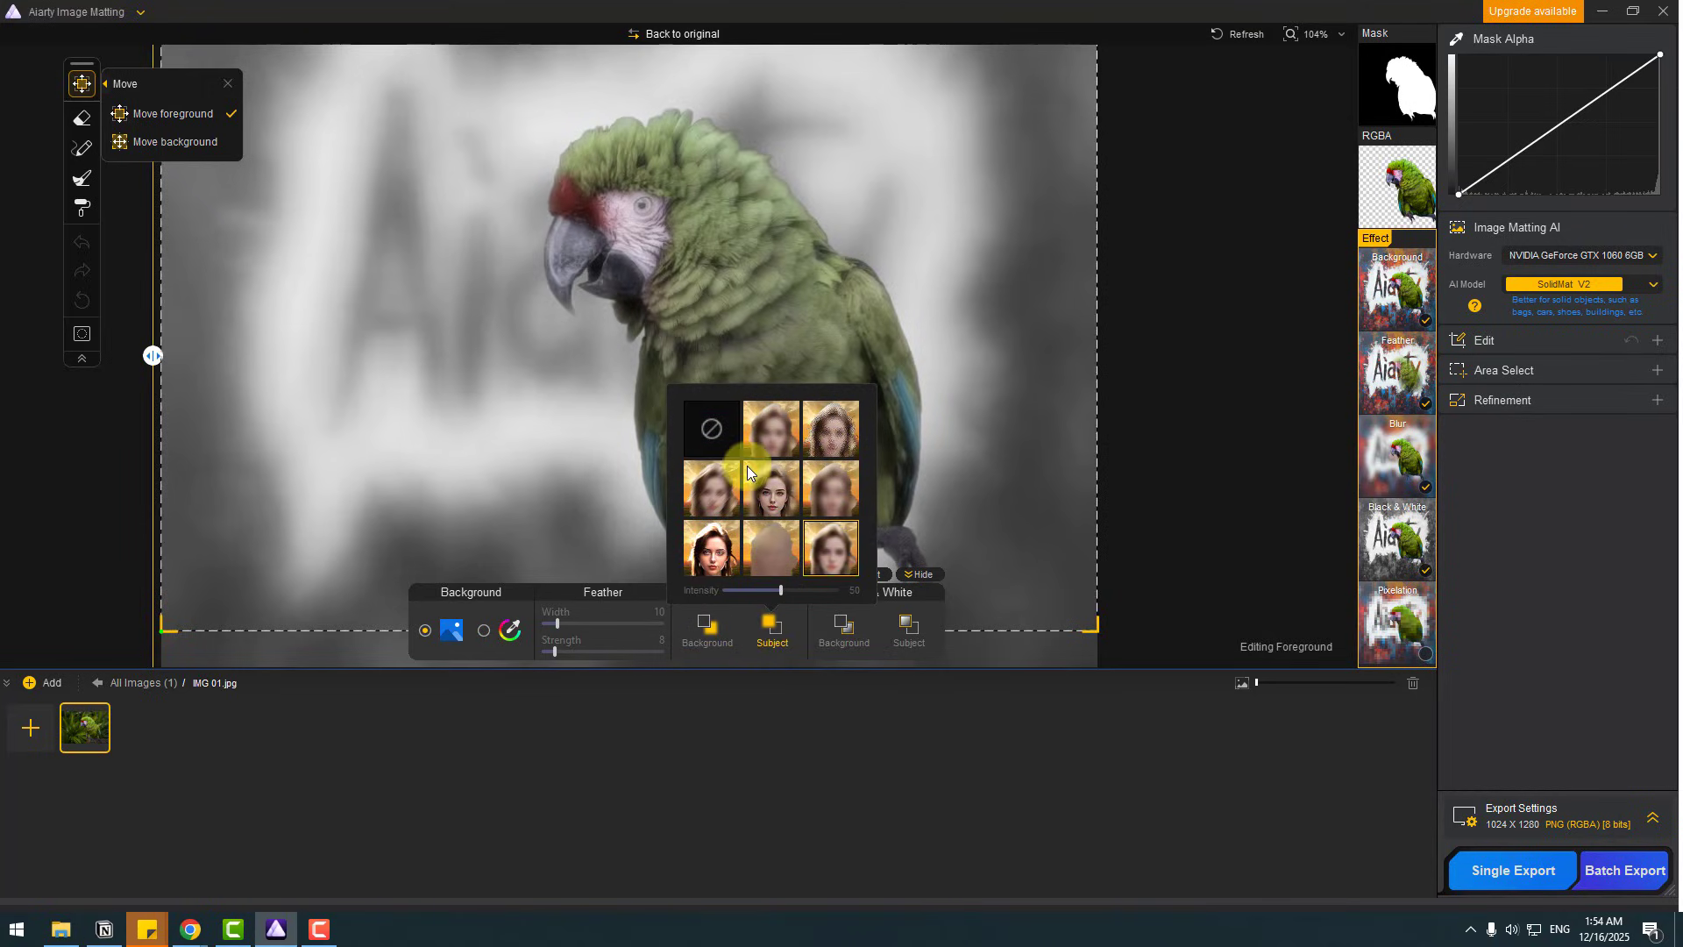
{"action": "left_click", "coordinate": [714, 432]}
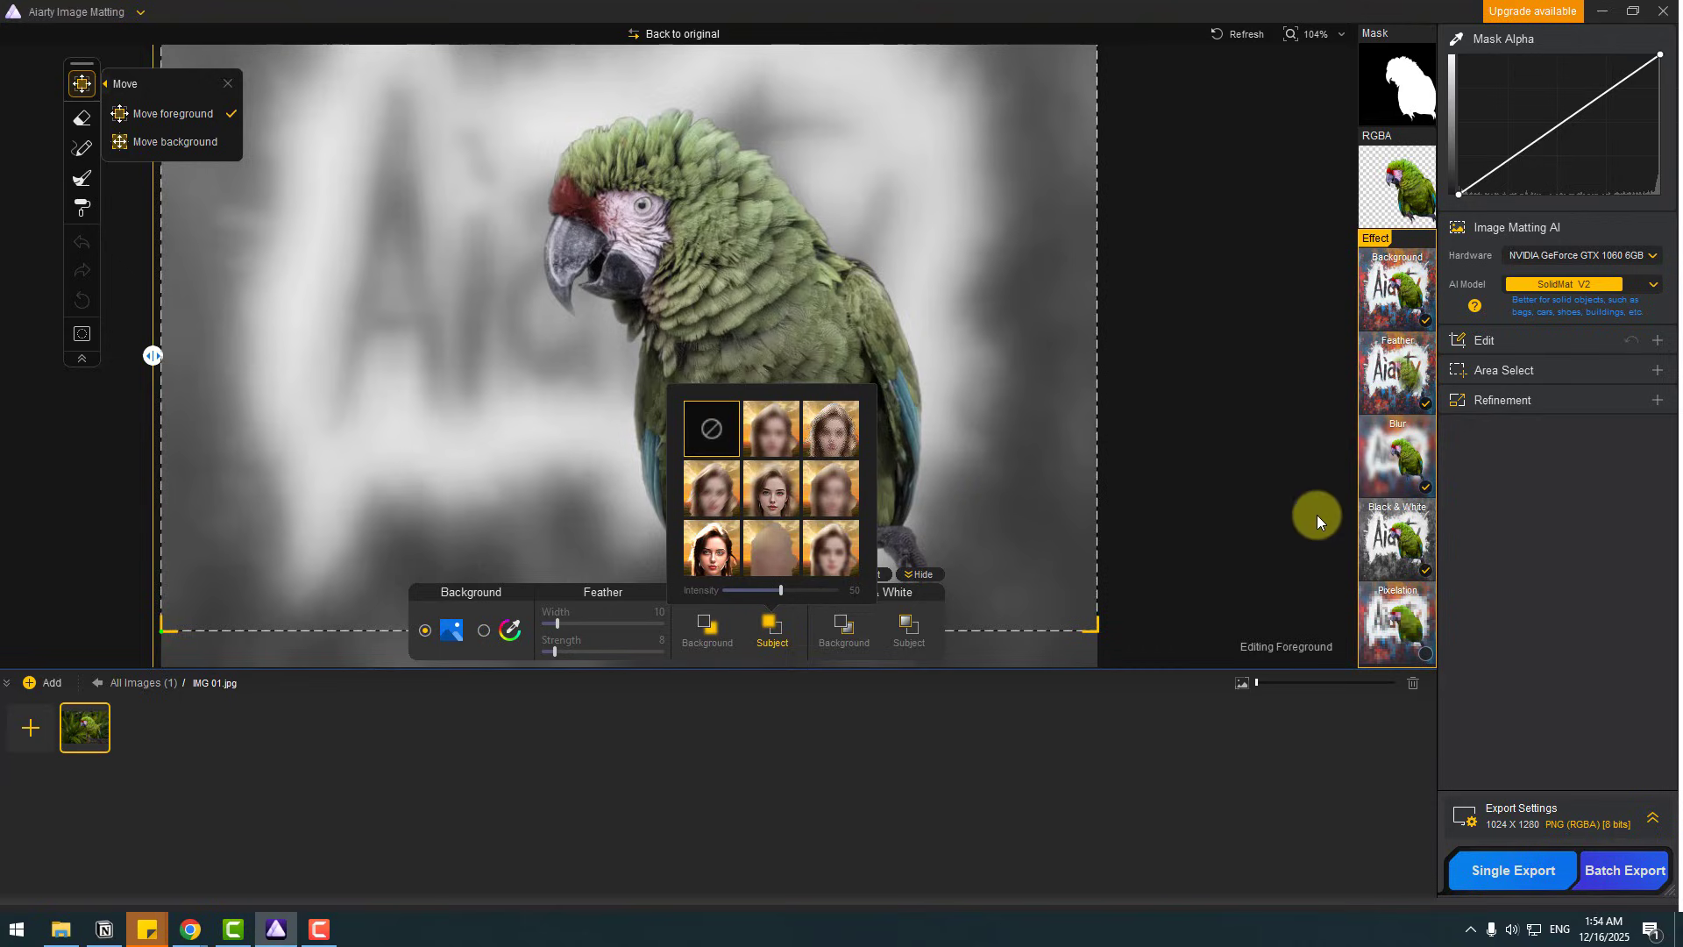
Step: Enable Pixelation with both background and parrot pixel sizes at 0
{"action": "left_click", "coordinate": [1413, 631]}
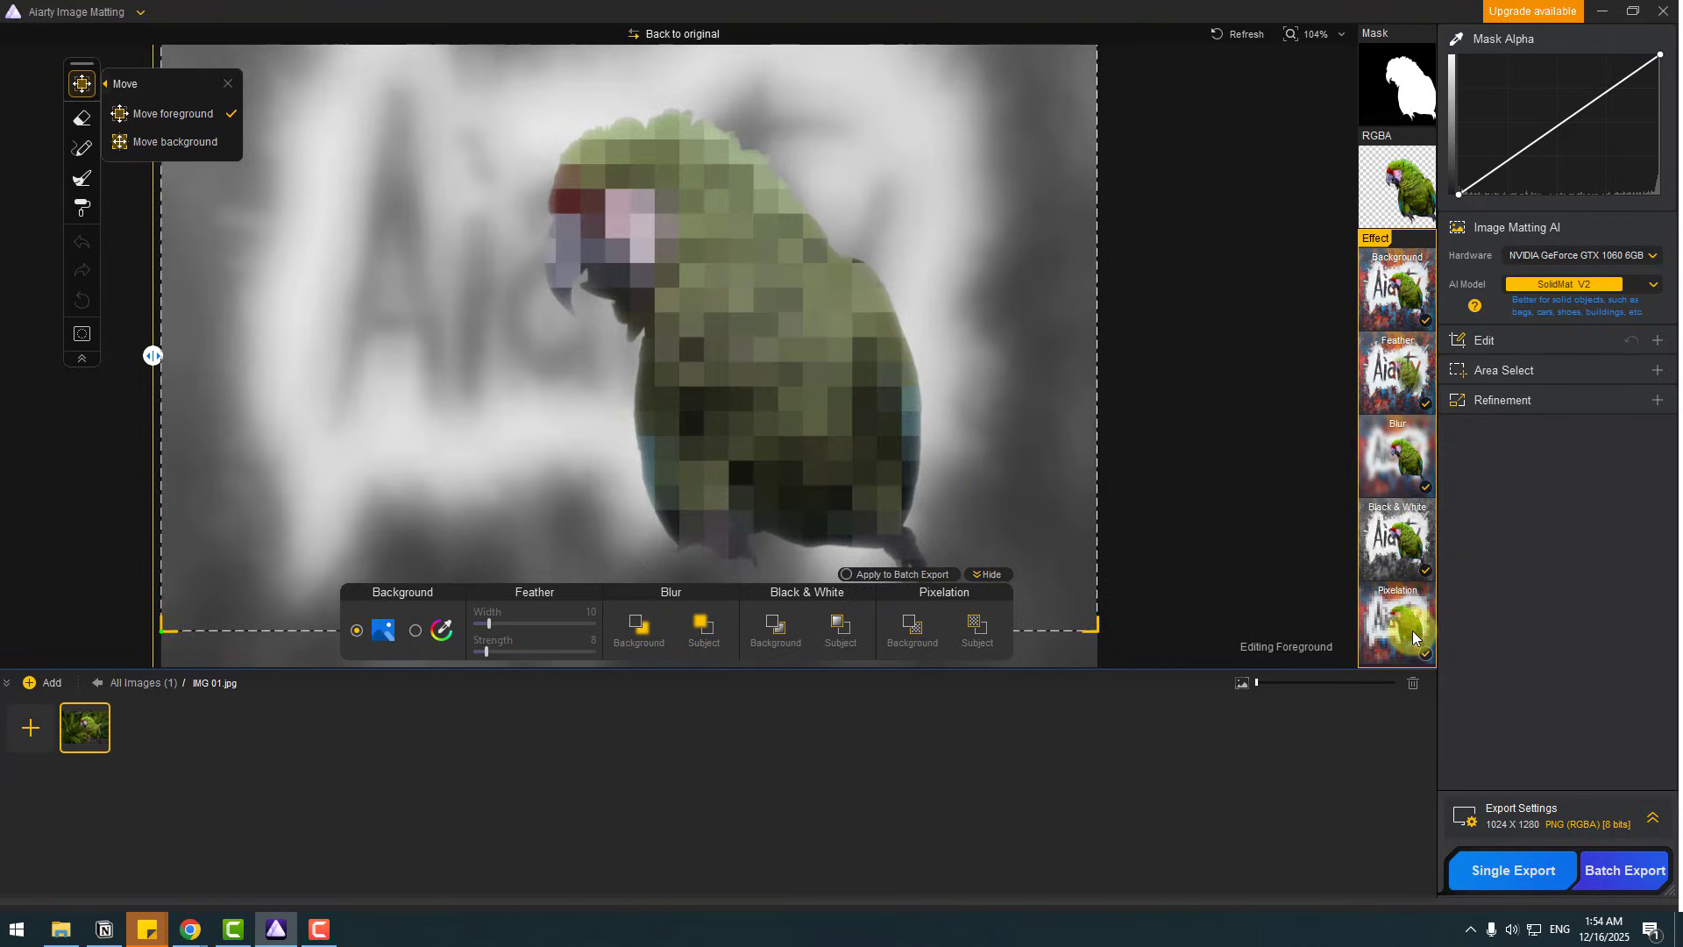
{"action": "left_click", "coordinate": [913, 630]}
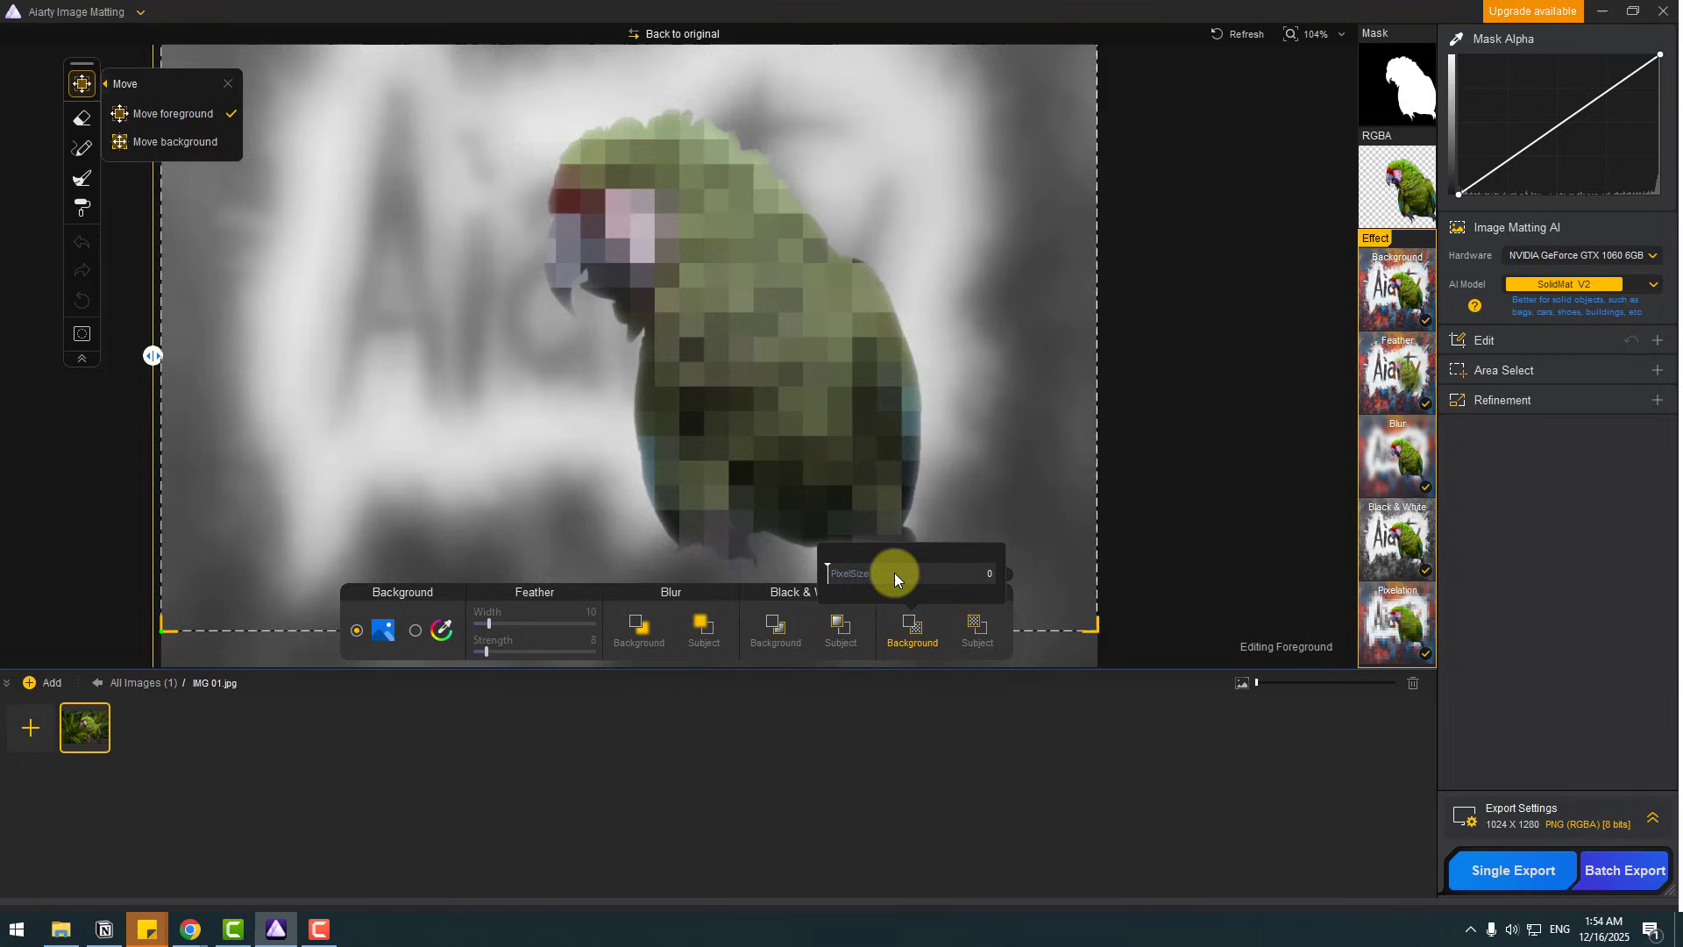
{"action": "left_click_drag", "start_coordinate": [906, 576], "coordinate": [798, 581]}
{"action": "left_click", "coordinate": [971, 640]}
{"action": "left_click_drag", "start_coordinate": [964, 575], "coordinate": [864, 582]}
{"action": "left_click", "coordinate": [977, 639]}
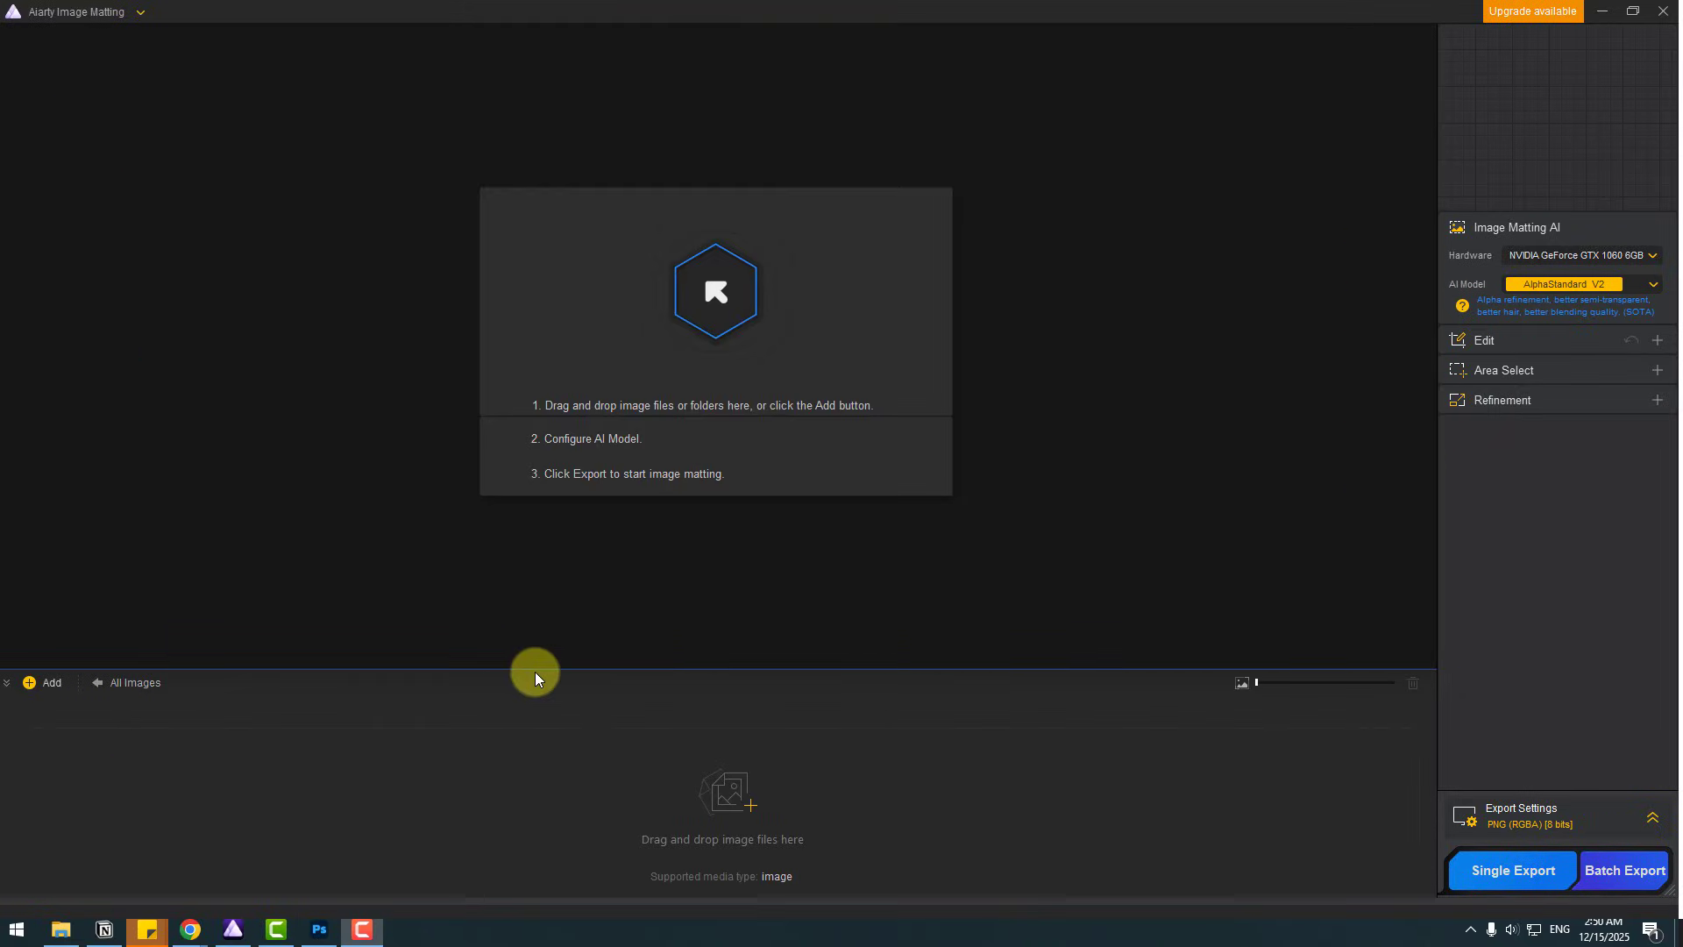
Step: Load IMG 02.png, the 4000 x 5000 portrait, into the workspace
{"action": "left_click", "coordinate": [712, 310]}
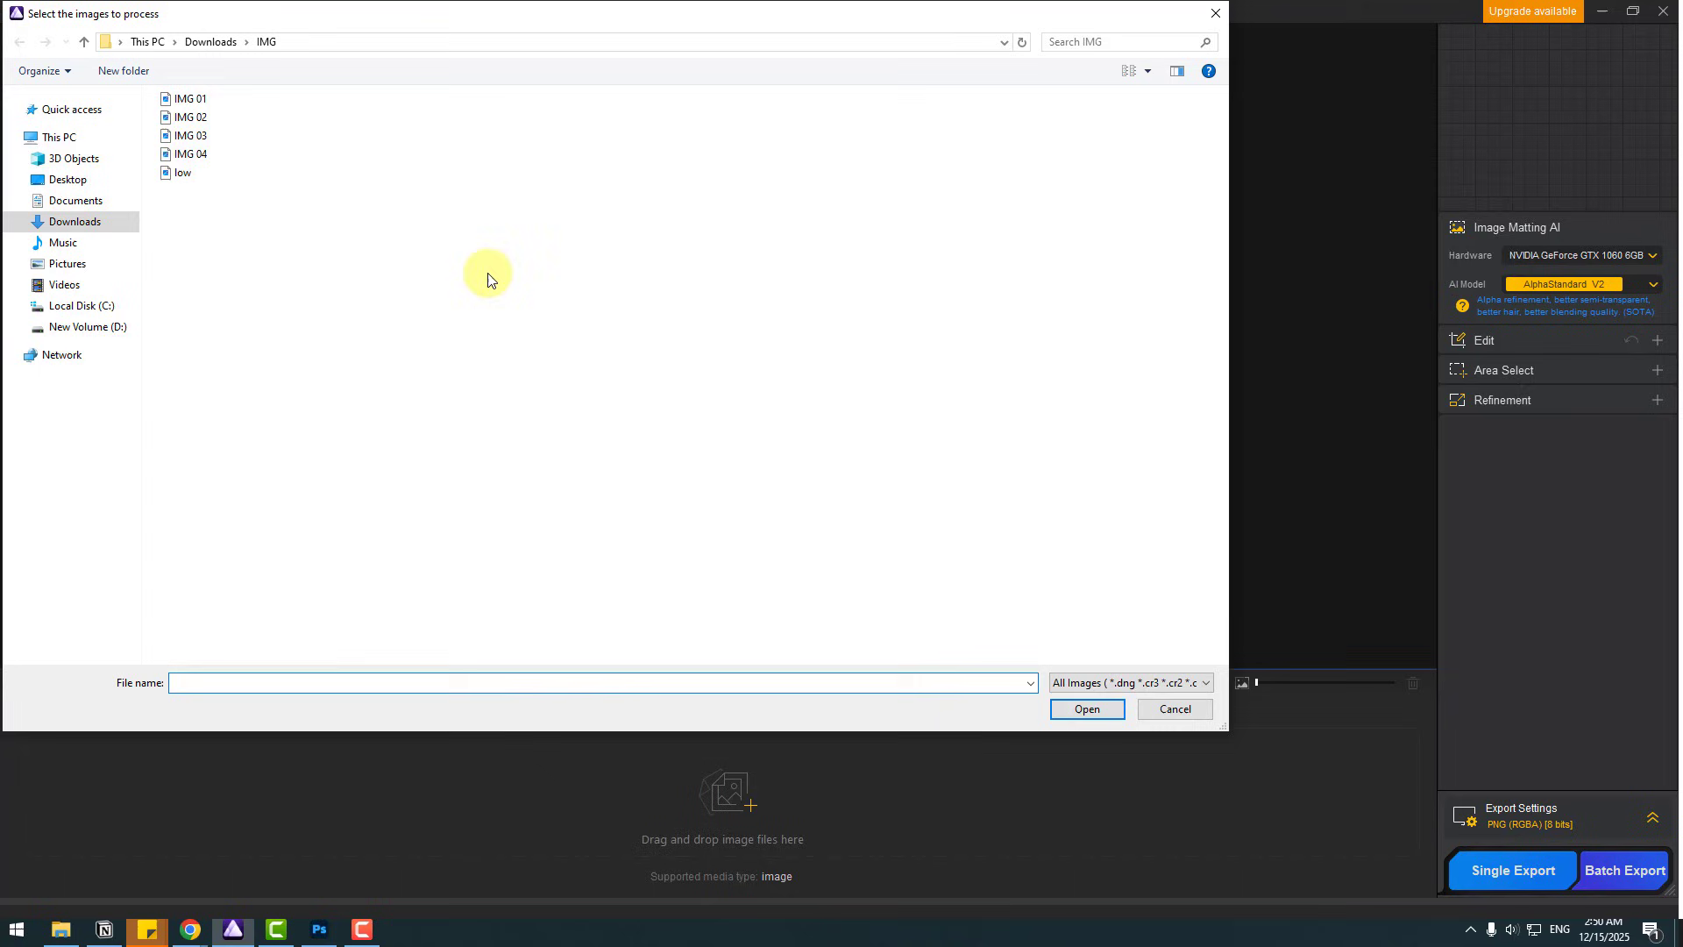
{"action": "left_click", "coordinate": [191, 118]}
{"action": "left_click", "coordinate": [1067, 714]}
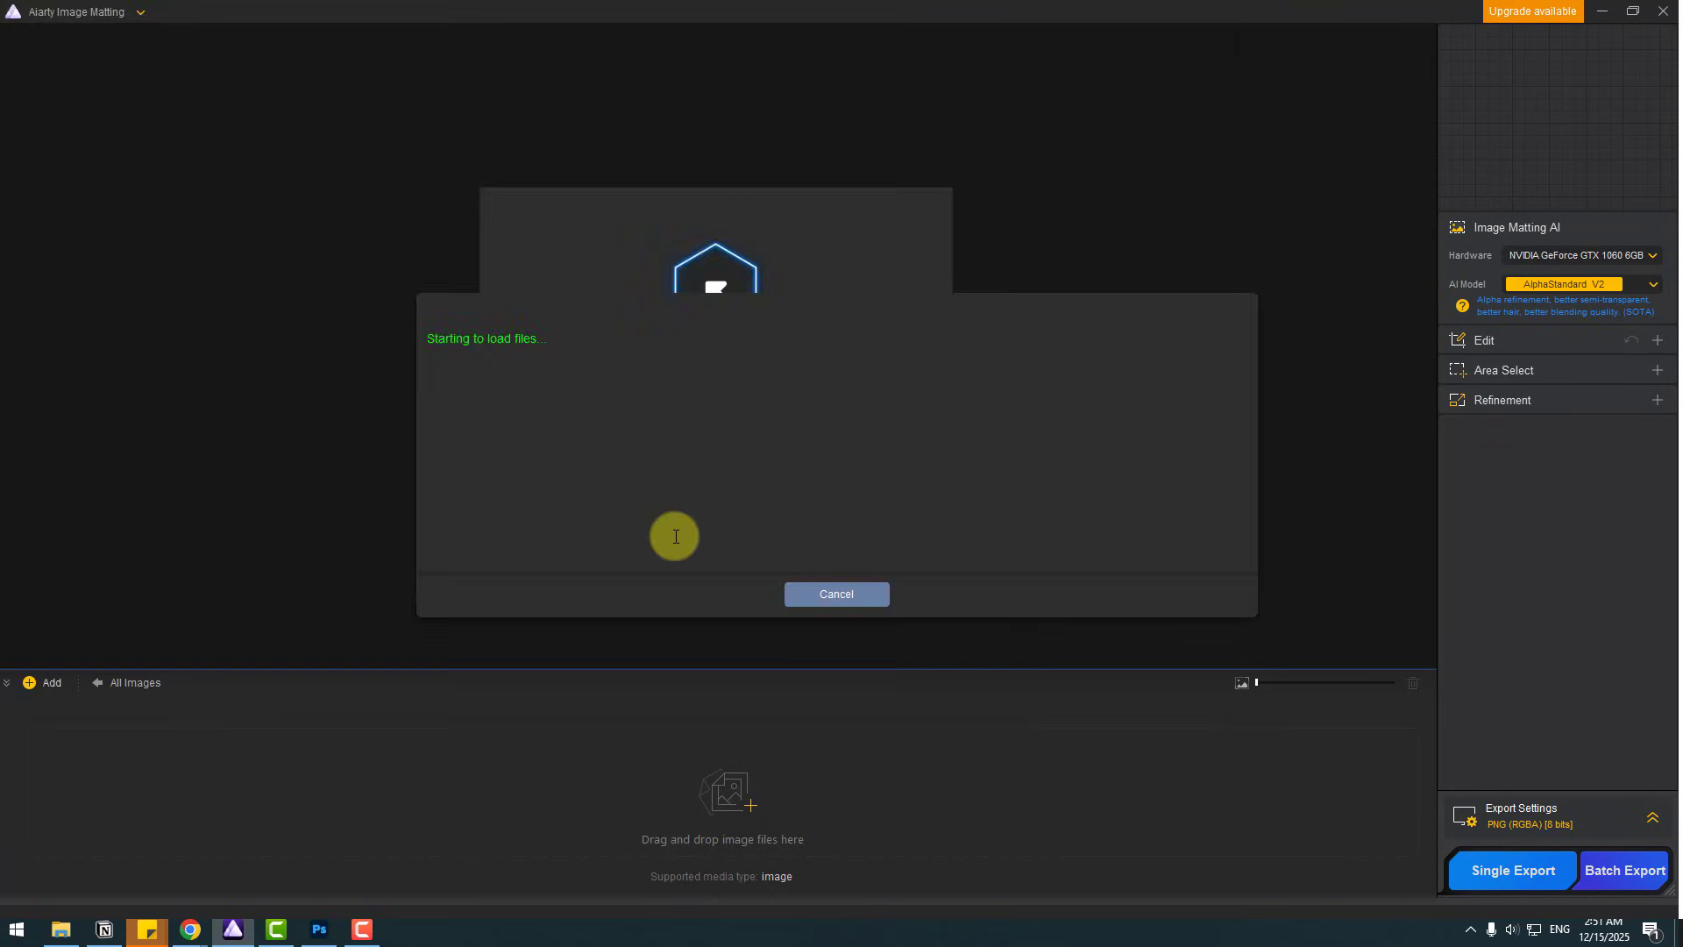
Step: Inspect the portrait's hair and select the AlphaEdge V2 matting model
{"action": "scroll", "coordinate": [751, 187], "scroll_direction": "up", "scroll_amount": 3}
{"action": "left_click_drag", "start_coordinate": [751, 187], "coordinate": [778, 339]}
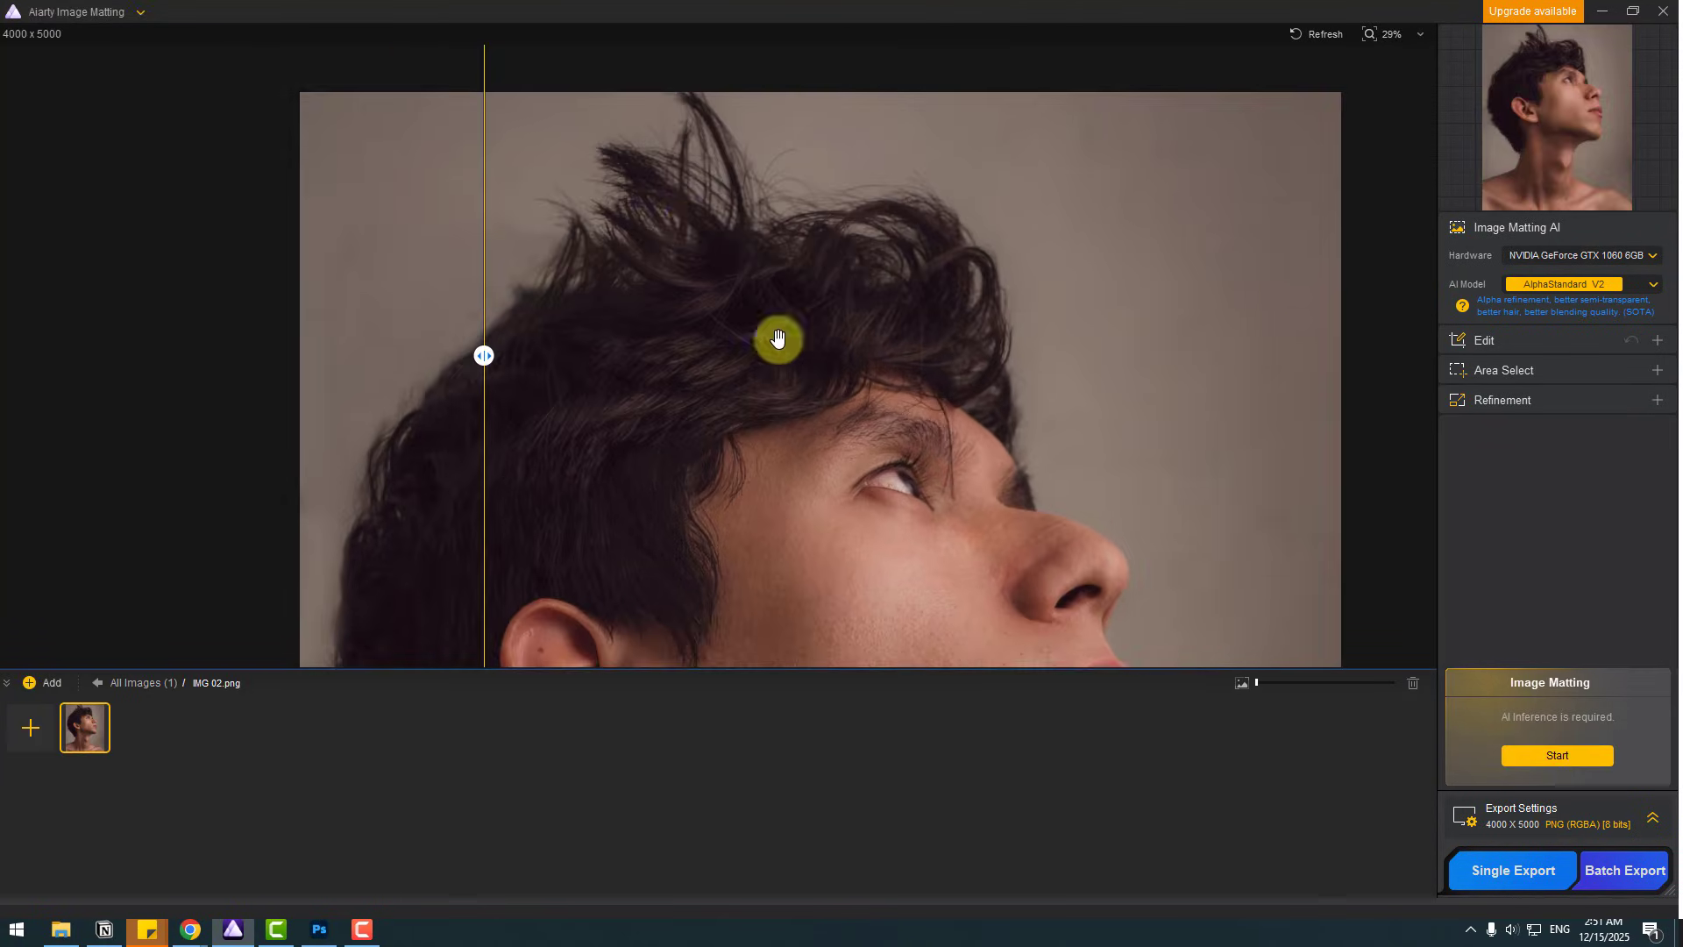
{"action": "scroll", "coordinate": [703, 207], "scroll_direction": "up", "scroll_amount": 1}
{"action": "left_click_drag", "start_coordinate": [703, 207], "coordinate": [692, 282]}
{"action": "mouse_move", "coordinate": [484, 356]}
{"action": "left_mouse_down"}
{"action": "mouse_move", "coordinate": [747, 357]}
{"action": "mouse_move", "coordinate": [1090, 392]}
{"action": "mouse_move", "coordinate": [368, 395]}
{"action": "mouse_move", "coordinate": [710, 391]}
{"action": "mouse_move", "coordinate": [470, 386]}
{"action": "left_mouse_up"}
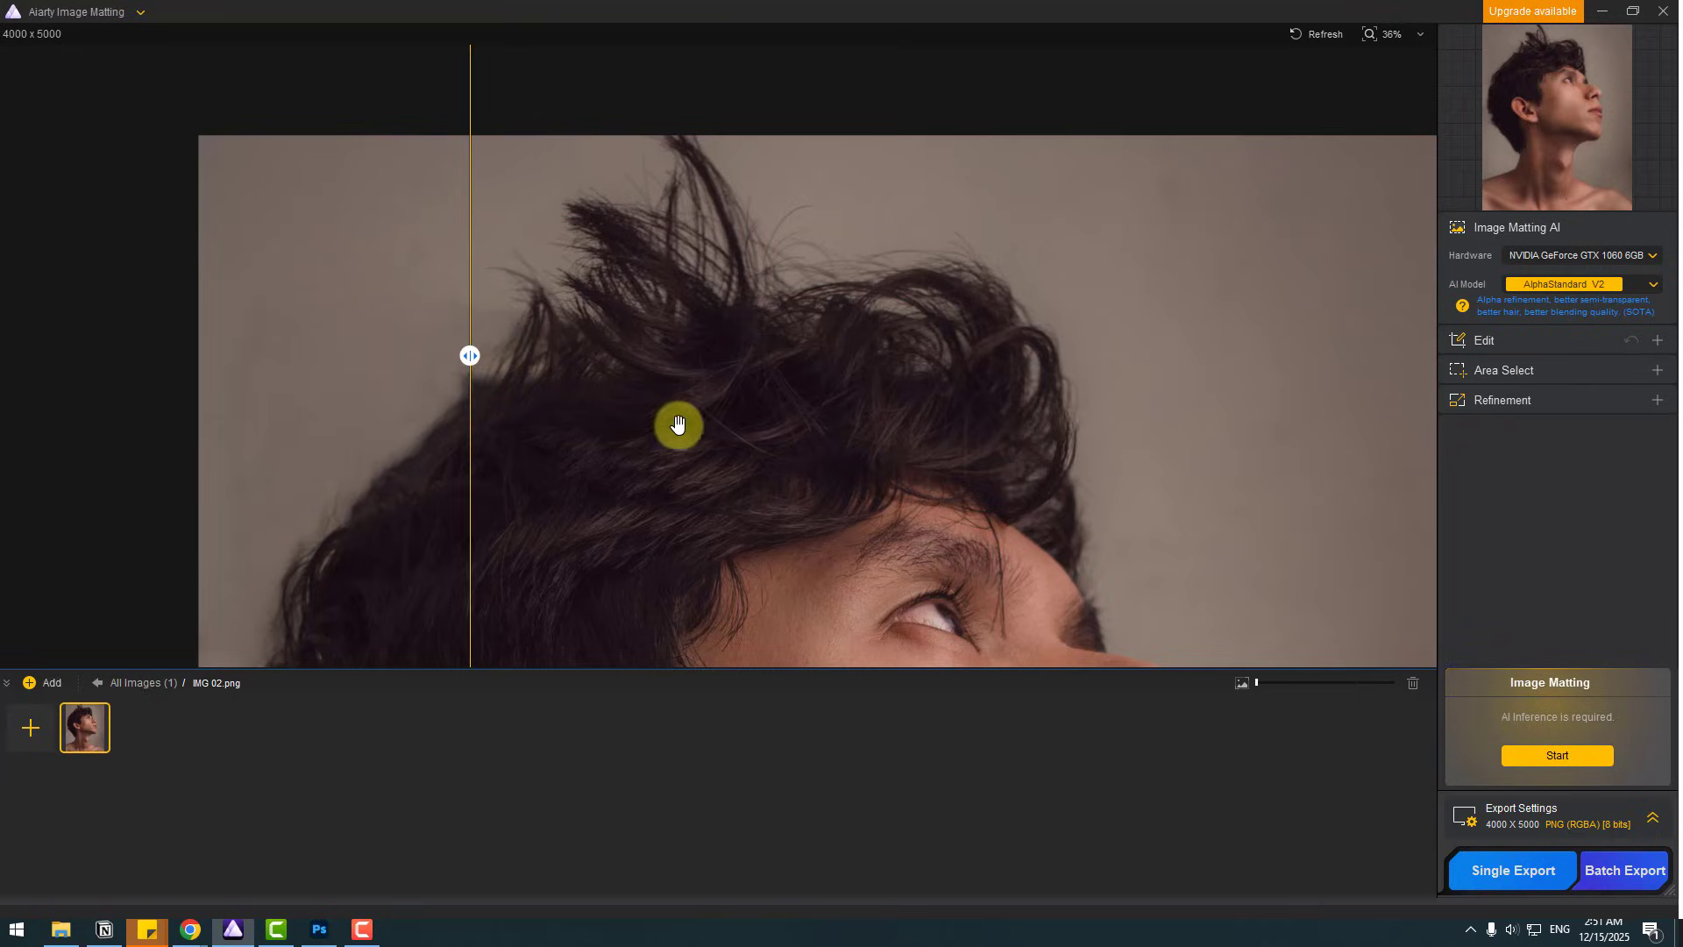
{"action": "scroll", "coordinate": [760, 500], "scroll_direction": "down", "scroll_amount": 2}
{"action": "scroll", "coordinate": [760, 500], "scroll_direction": "down", "scroll_amount": 2}
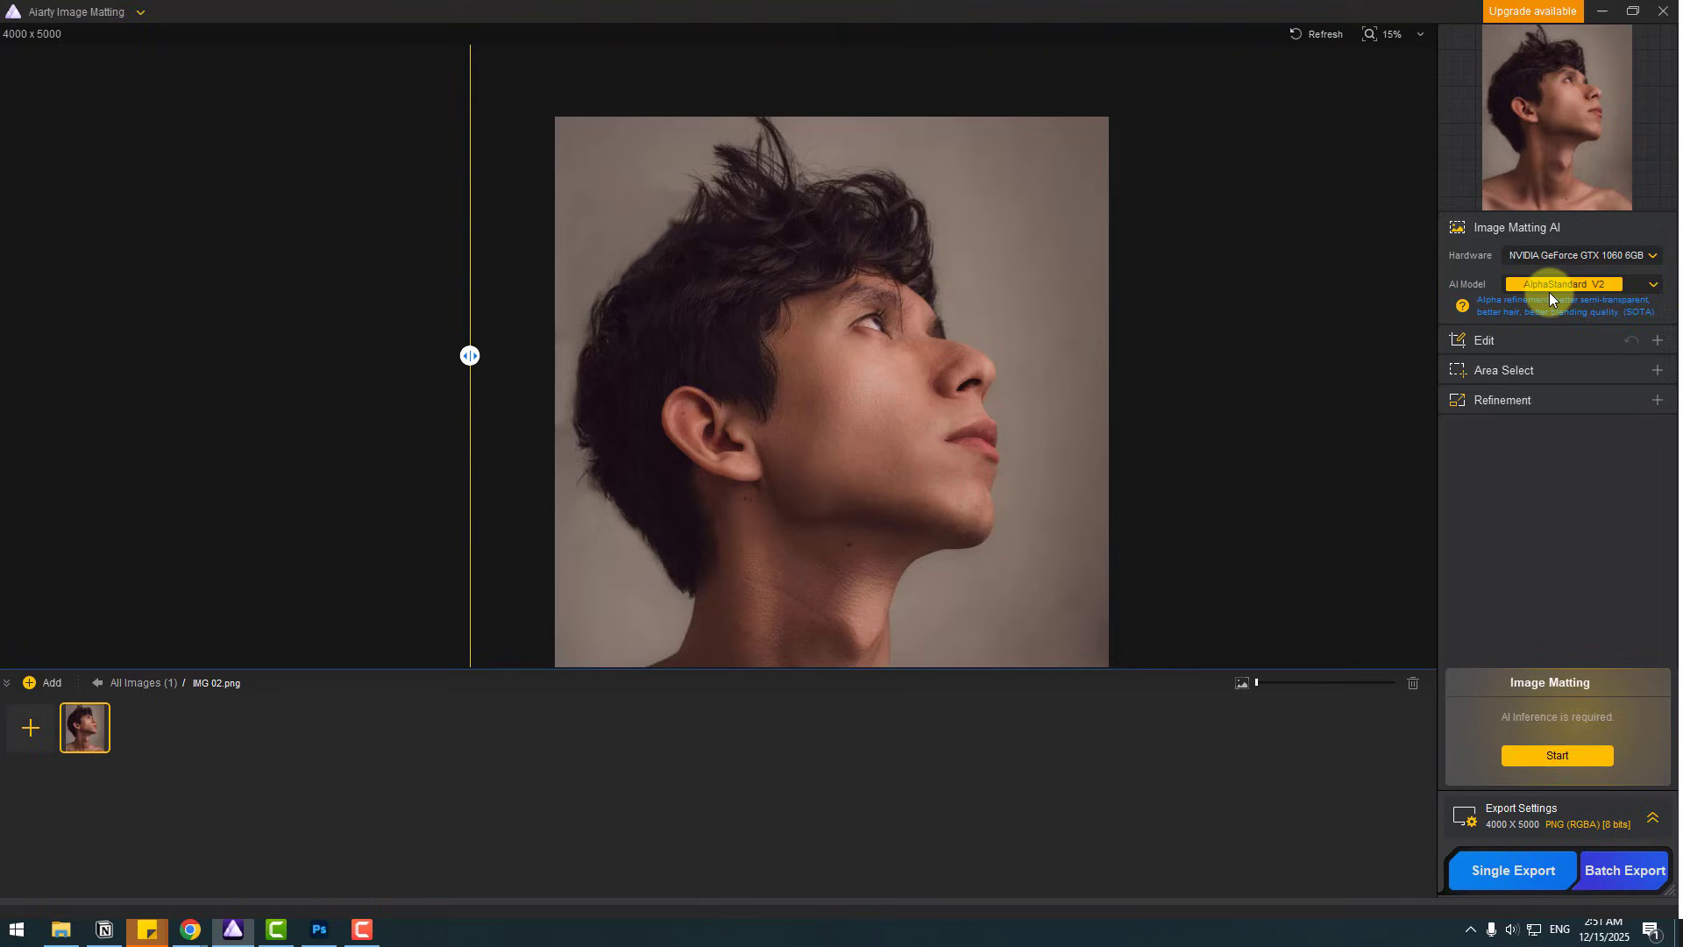
{"action": "left_click", "coordinate": [1547, 290]}
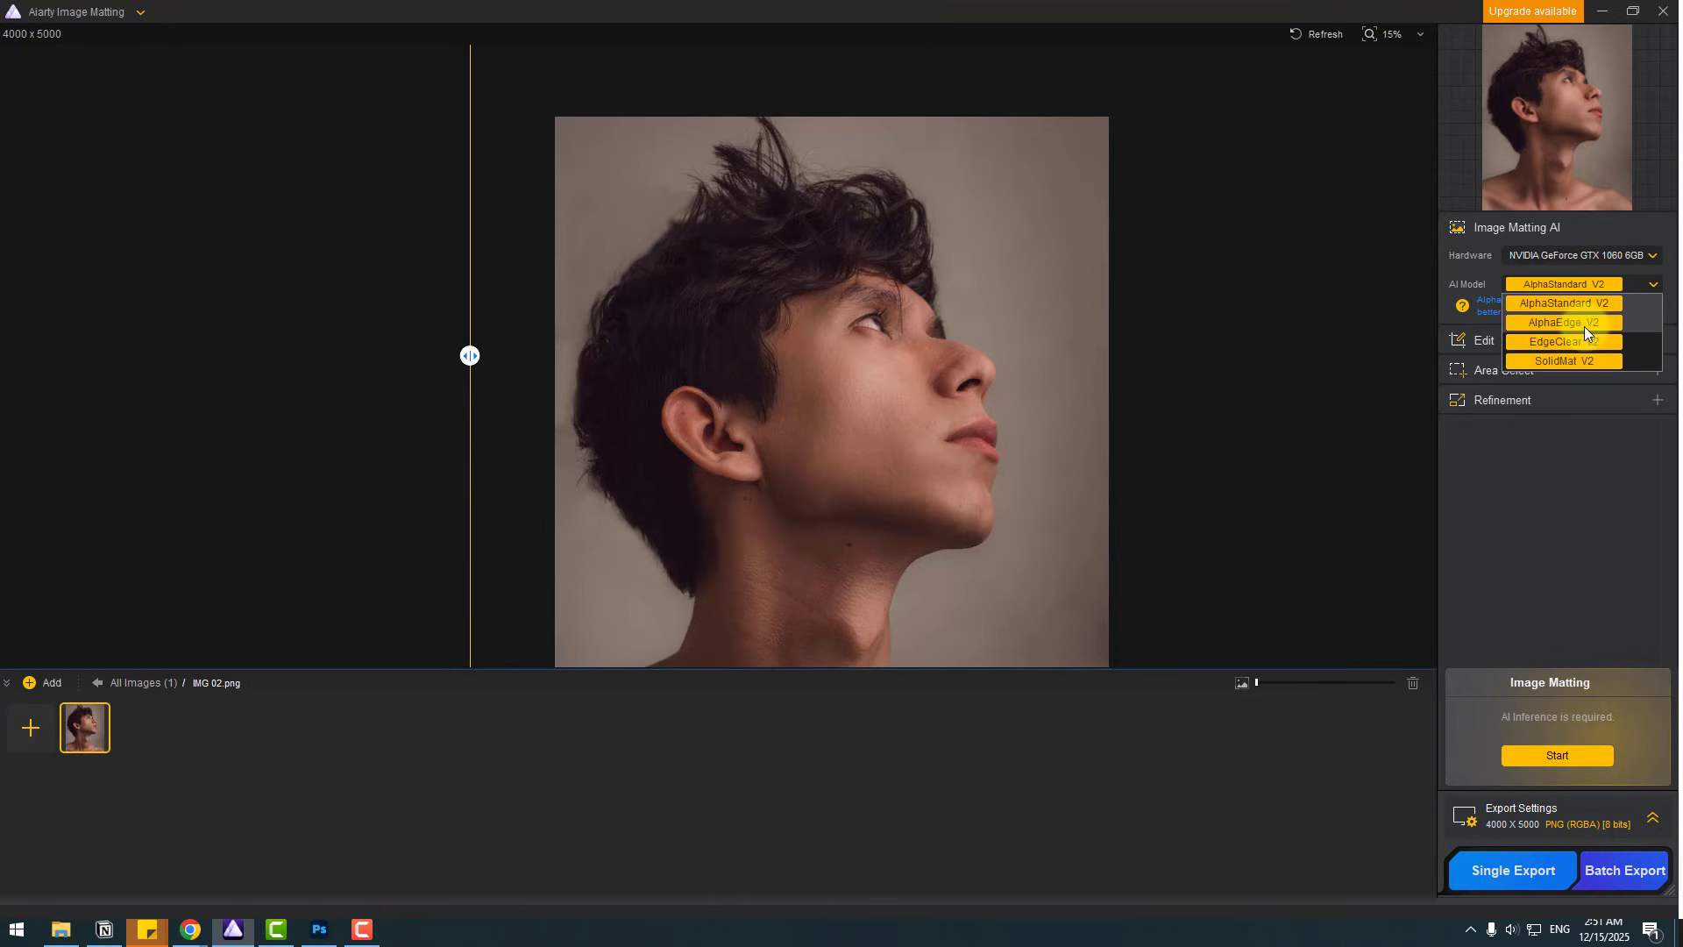
{"action": "left_click", "coordinate": [1593, 326]}
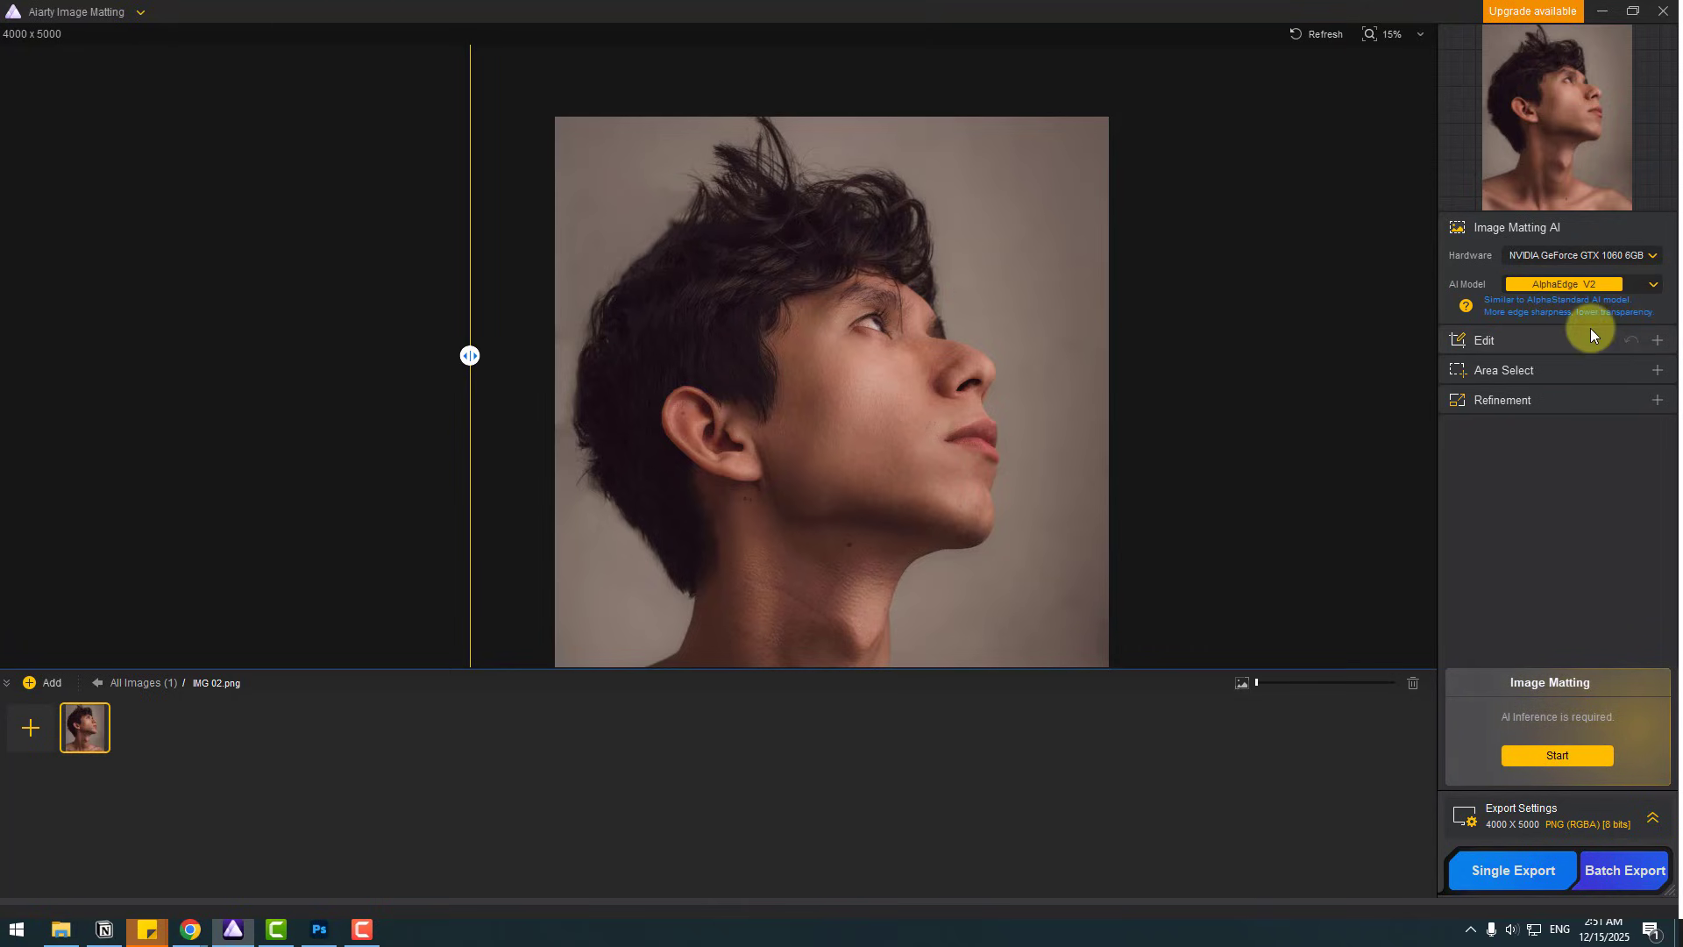
Step: Run AlphaEdge V2 matting on the portrait and zoom around the cut-out hair and head
{"action": "left_click", "coordinate": [1550, 755]}
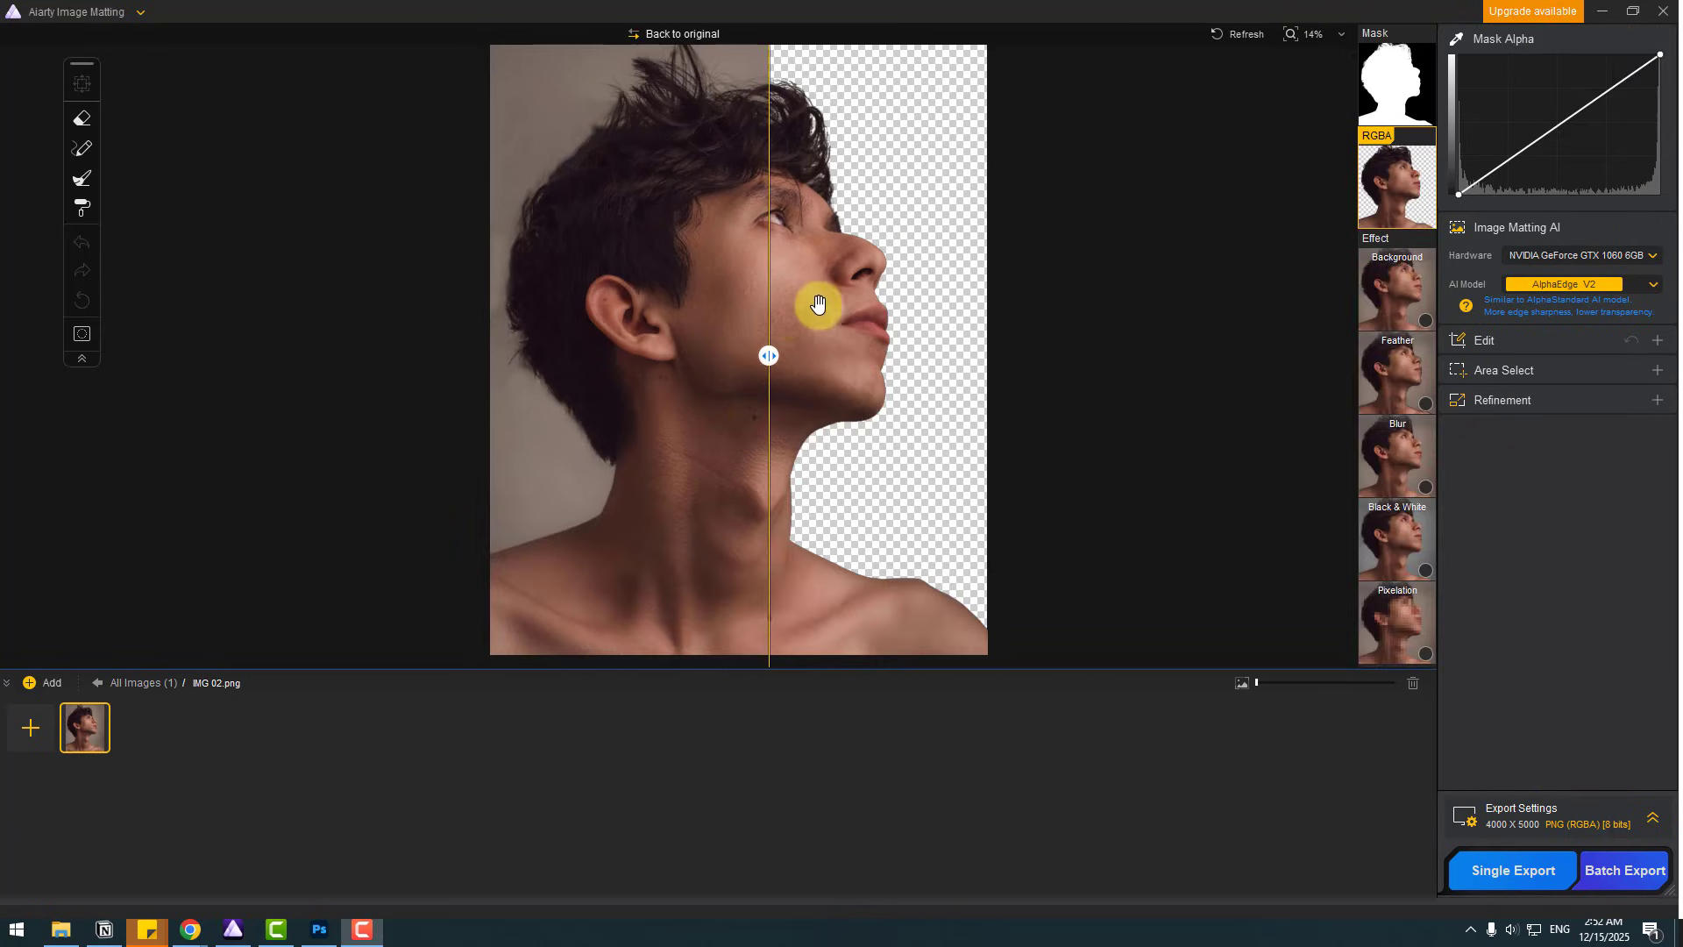
{"action": "scroll", "coordinate": [816, 309], "scroll_direction": "up", "scroll_amount": 5}
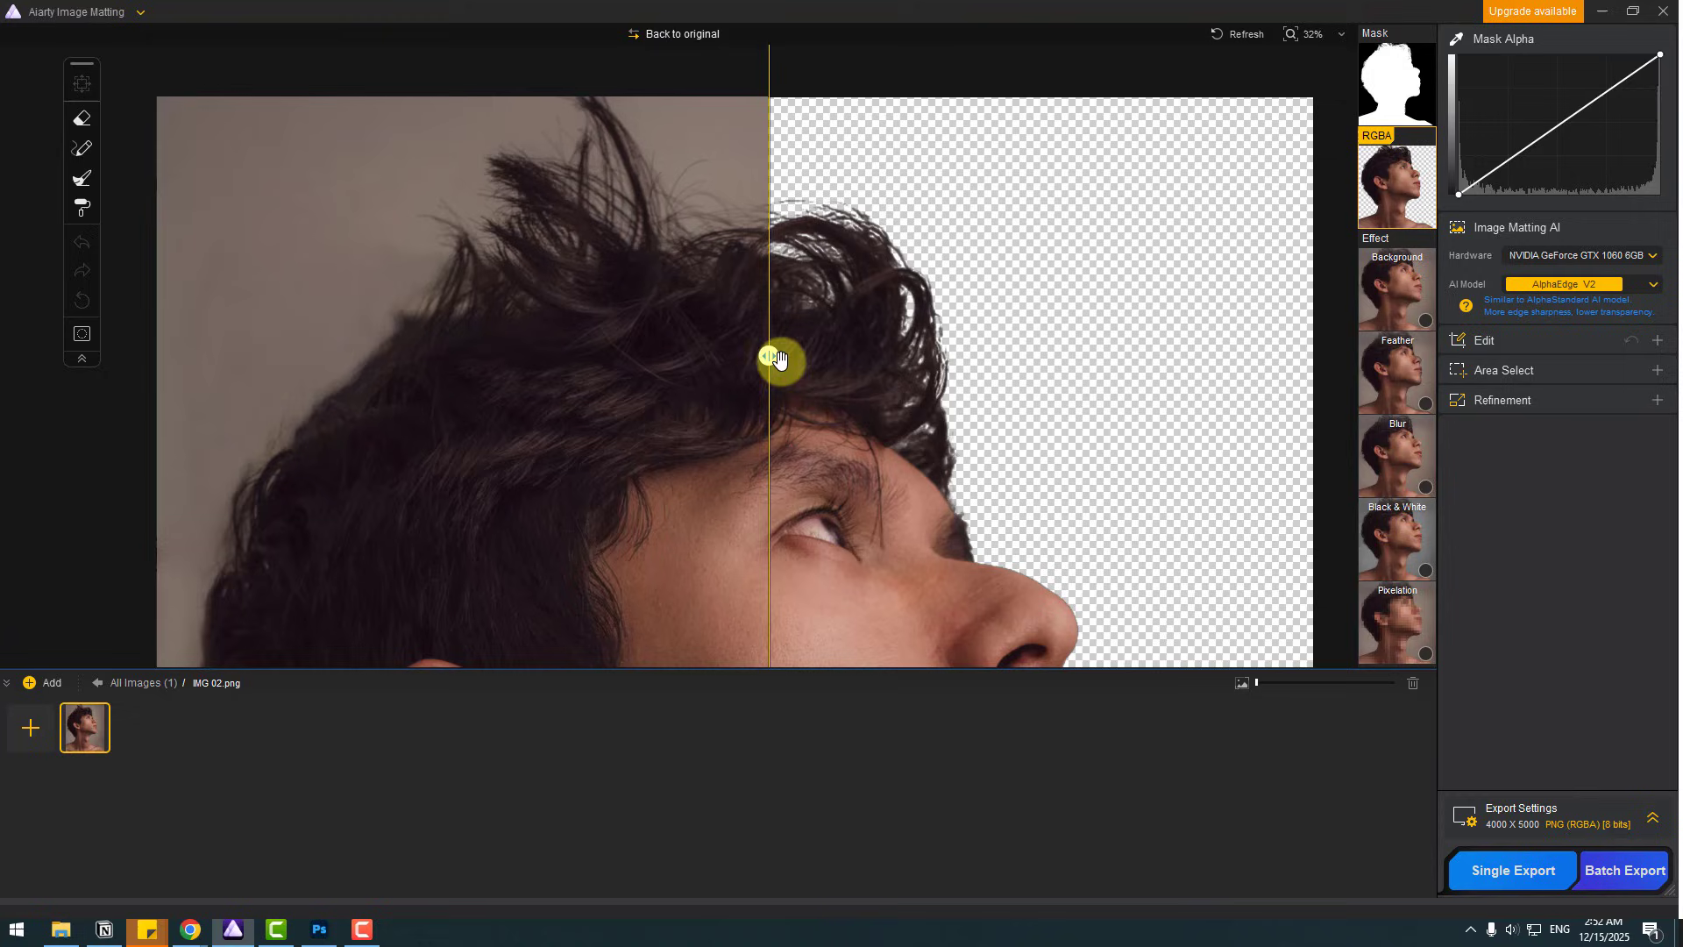
{"action": "left_click_drag", "start_coordinate": [779, 360], "coordinate": [175, 403]}
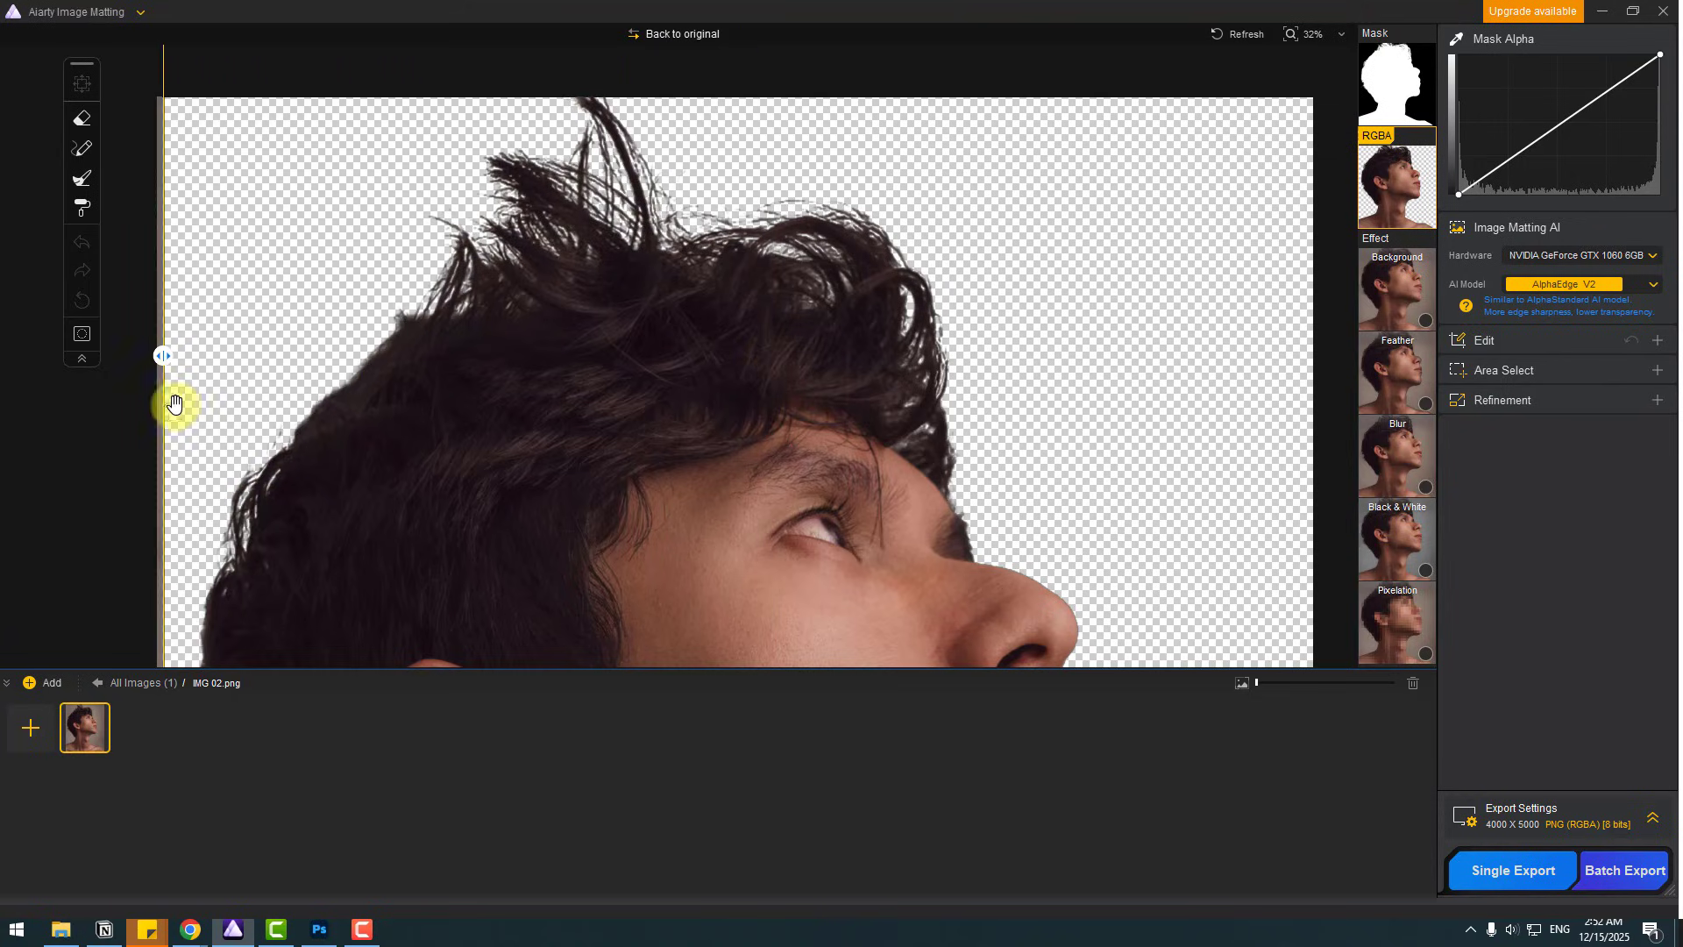
{"action": "scroll", "coordinate": [707, 293], "scroll_direction": "down", "scroll_amount": 2}
{"action": "scroll", "coordinate": [728, 375], "scroll_direction": "up", "scroll_amount": 2}
{"action": "scroll", "coordinate": [713, 391], "scroll_direction": "down", "scroll_amount": 2}
{"action": "scroll", "coordinate": [527, 538], "scroll_direction": "up", "scroll_amount": 2}
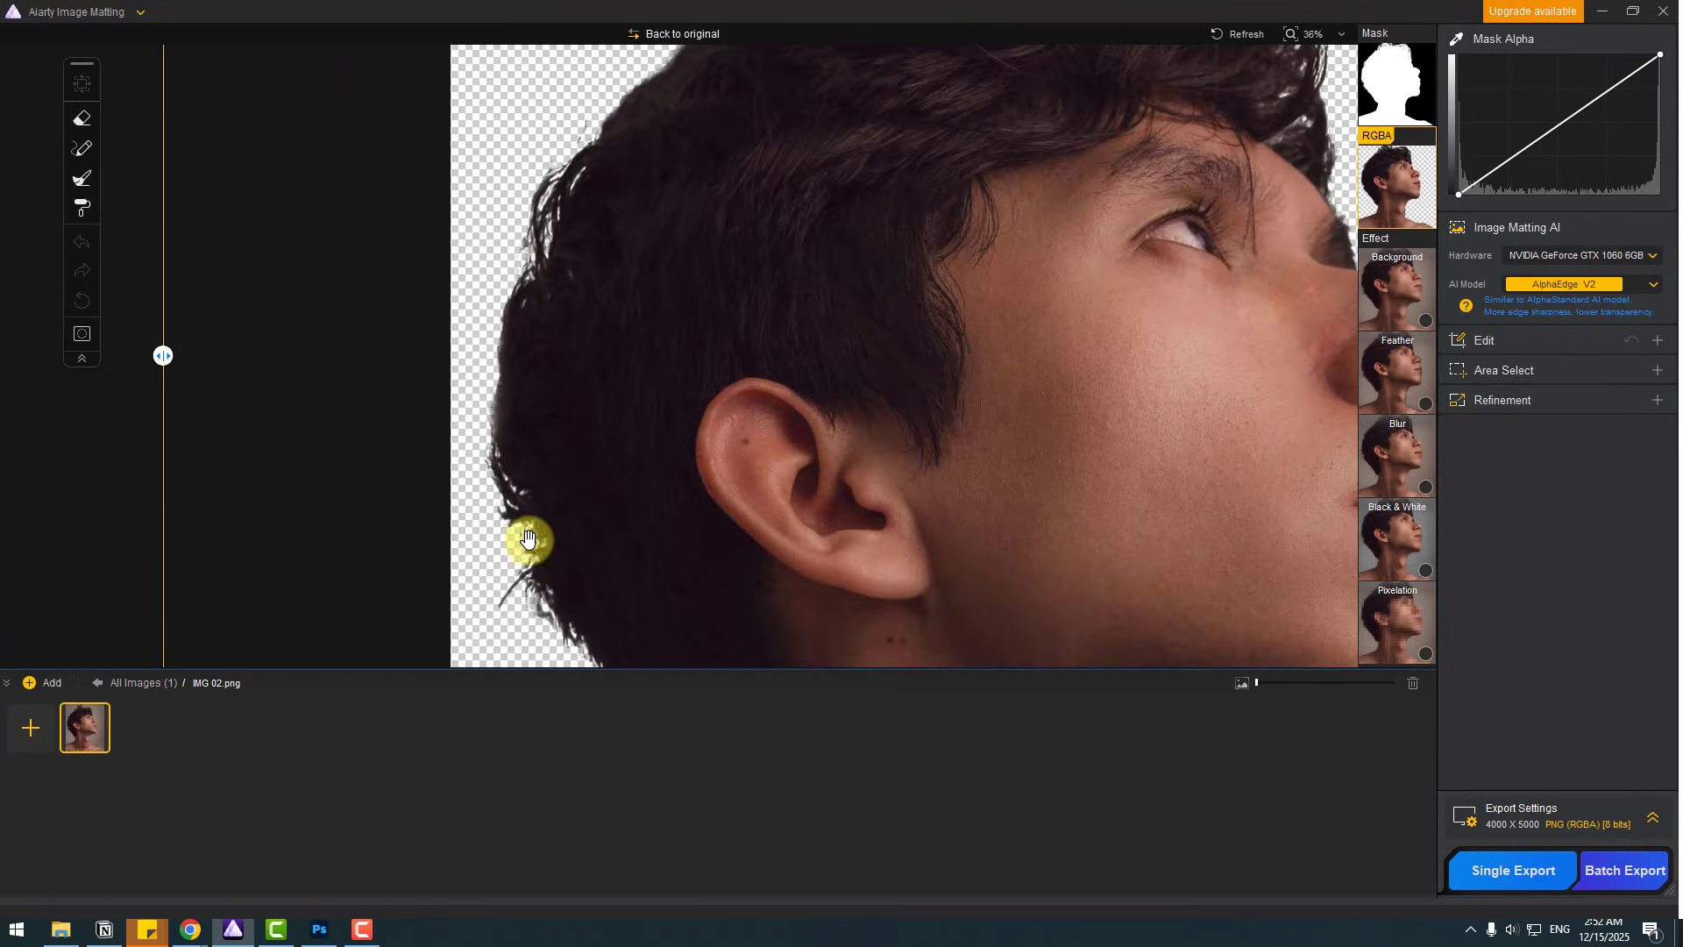
{"action": "scroll", "coordinate": [530, 500], "scroll_direction": "down", "scroll_amount": 1}
{"action": "left_click_drag", "start_coordinate": [527, 538], "coordinate": [714, 567]}
{"action": "scroll", "coordinate": [698, 260], "scroll_direction": "up", "scroll_amount": 3}
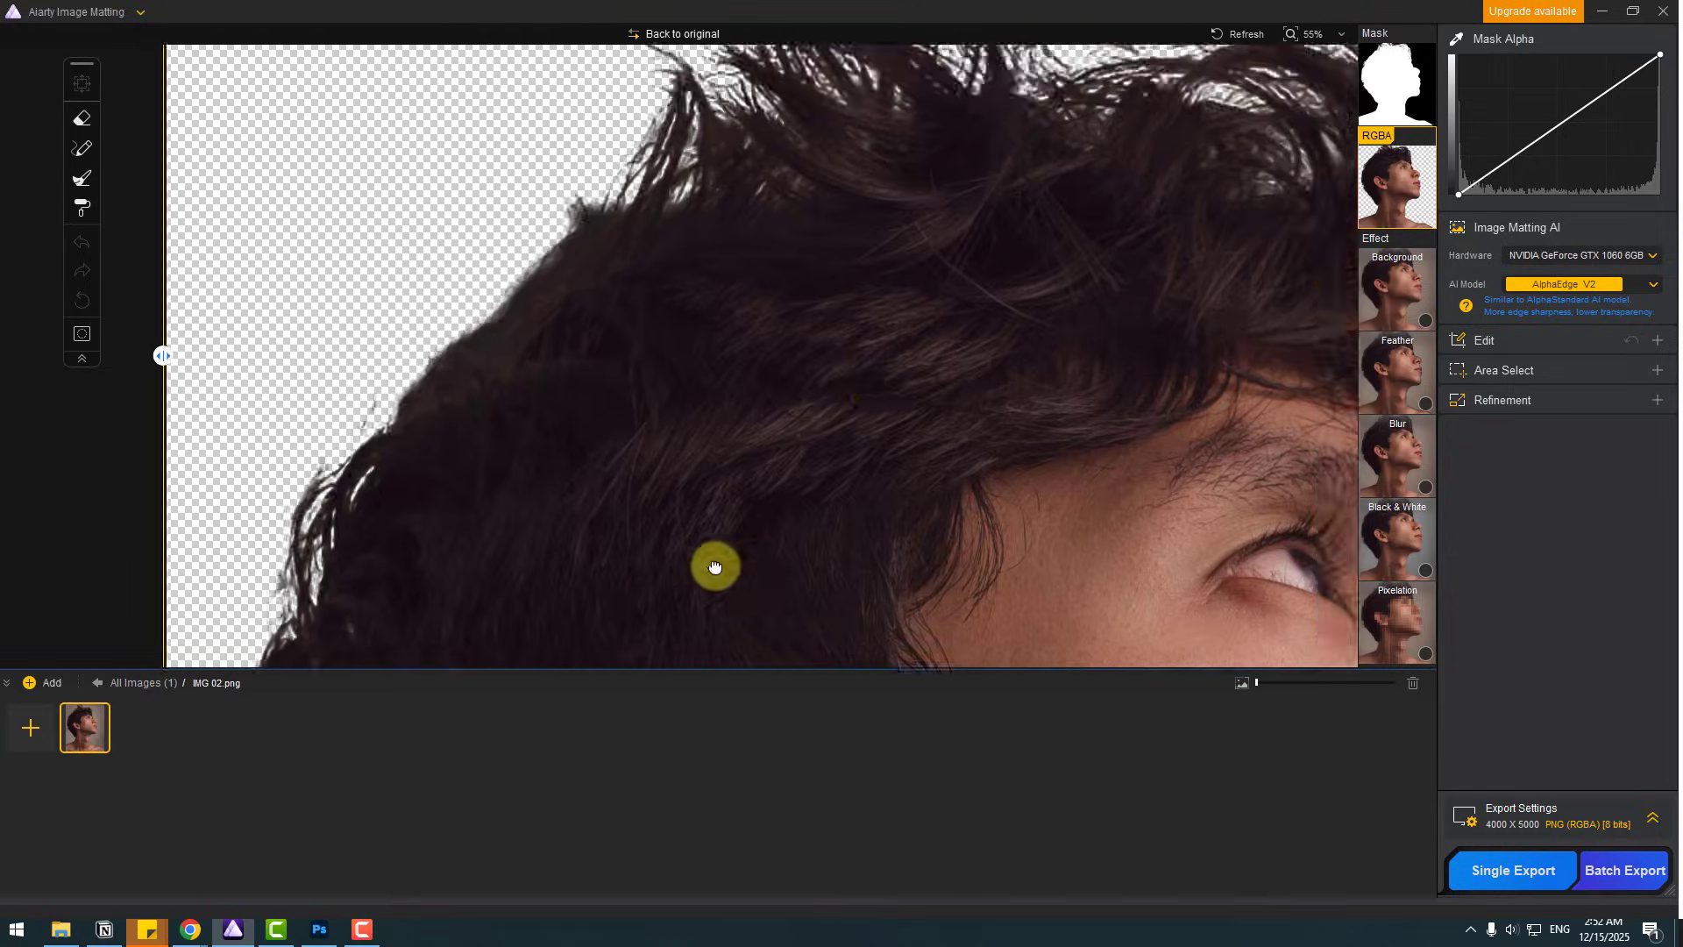
{"action": "scroll", "coordinate": [727, 526], "scroll_direction": "down", "scroll_amount": 2}
{"action": "scroll", "coordinate": [879, 511], "scroll_direction": "down", "scroll_amount": 4}
{"action": "left_click_drag", "start_coordinate": [879, 511], "coordinate": [845, 342]}
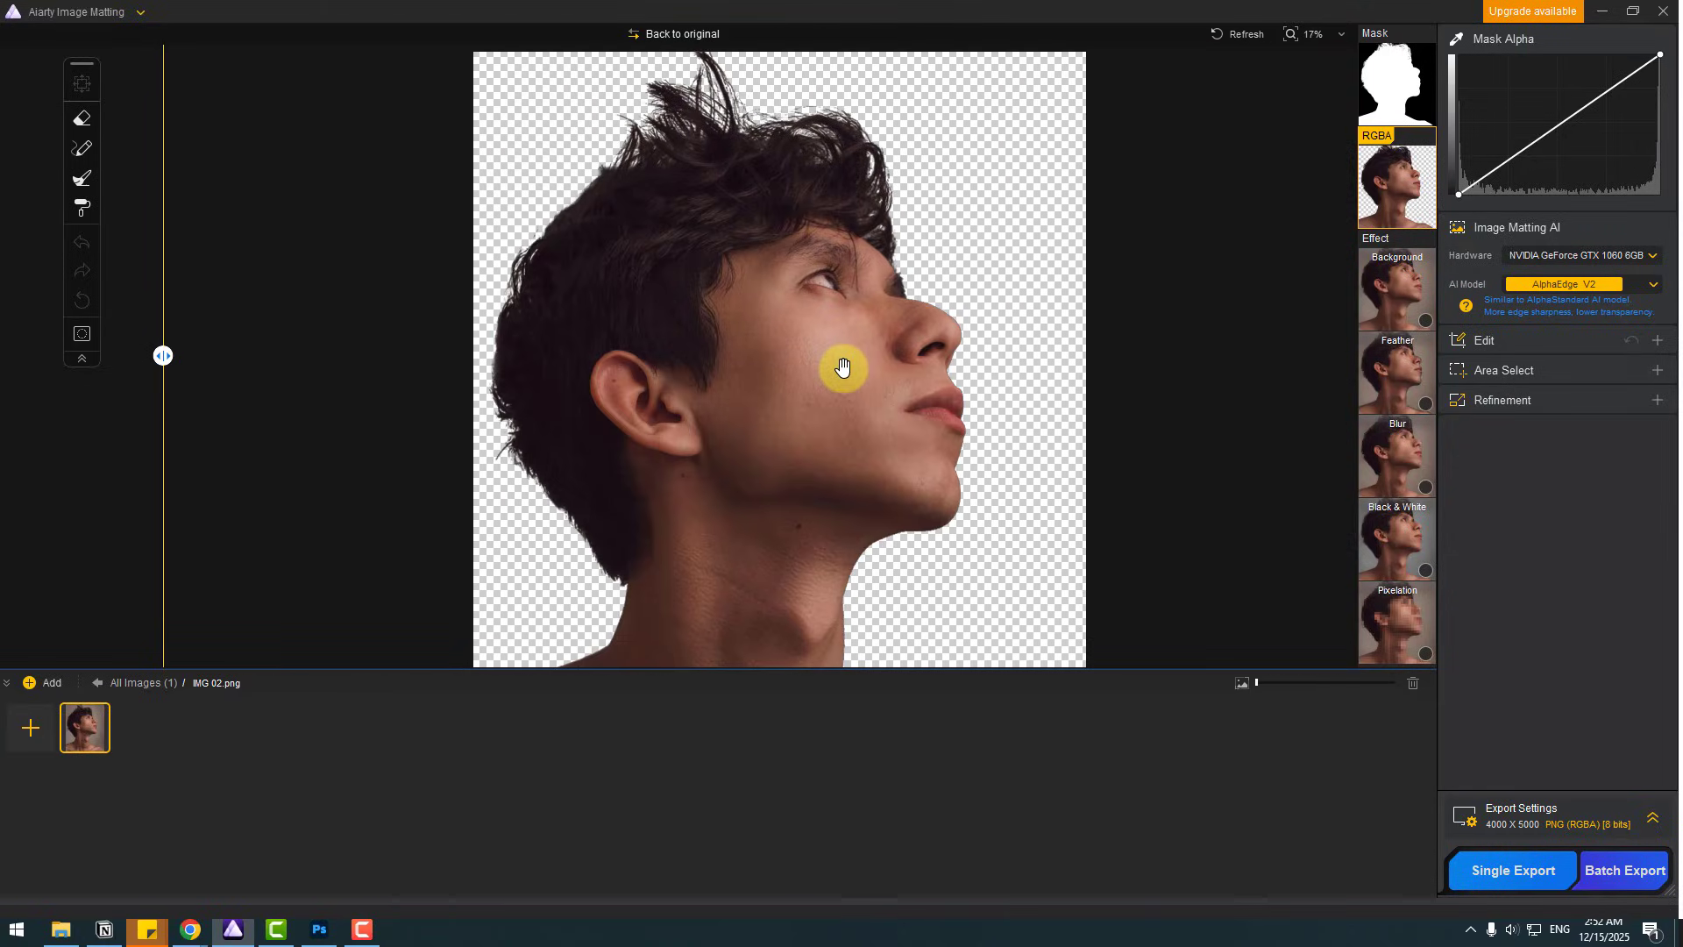
Step: Check the mask, then enable Background, Feather, Blur and Black & White, leaving Pixelation off
{"action": "left_click", "coordinate": [1409, 79]}
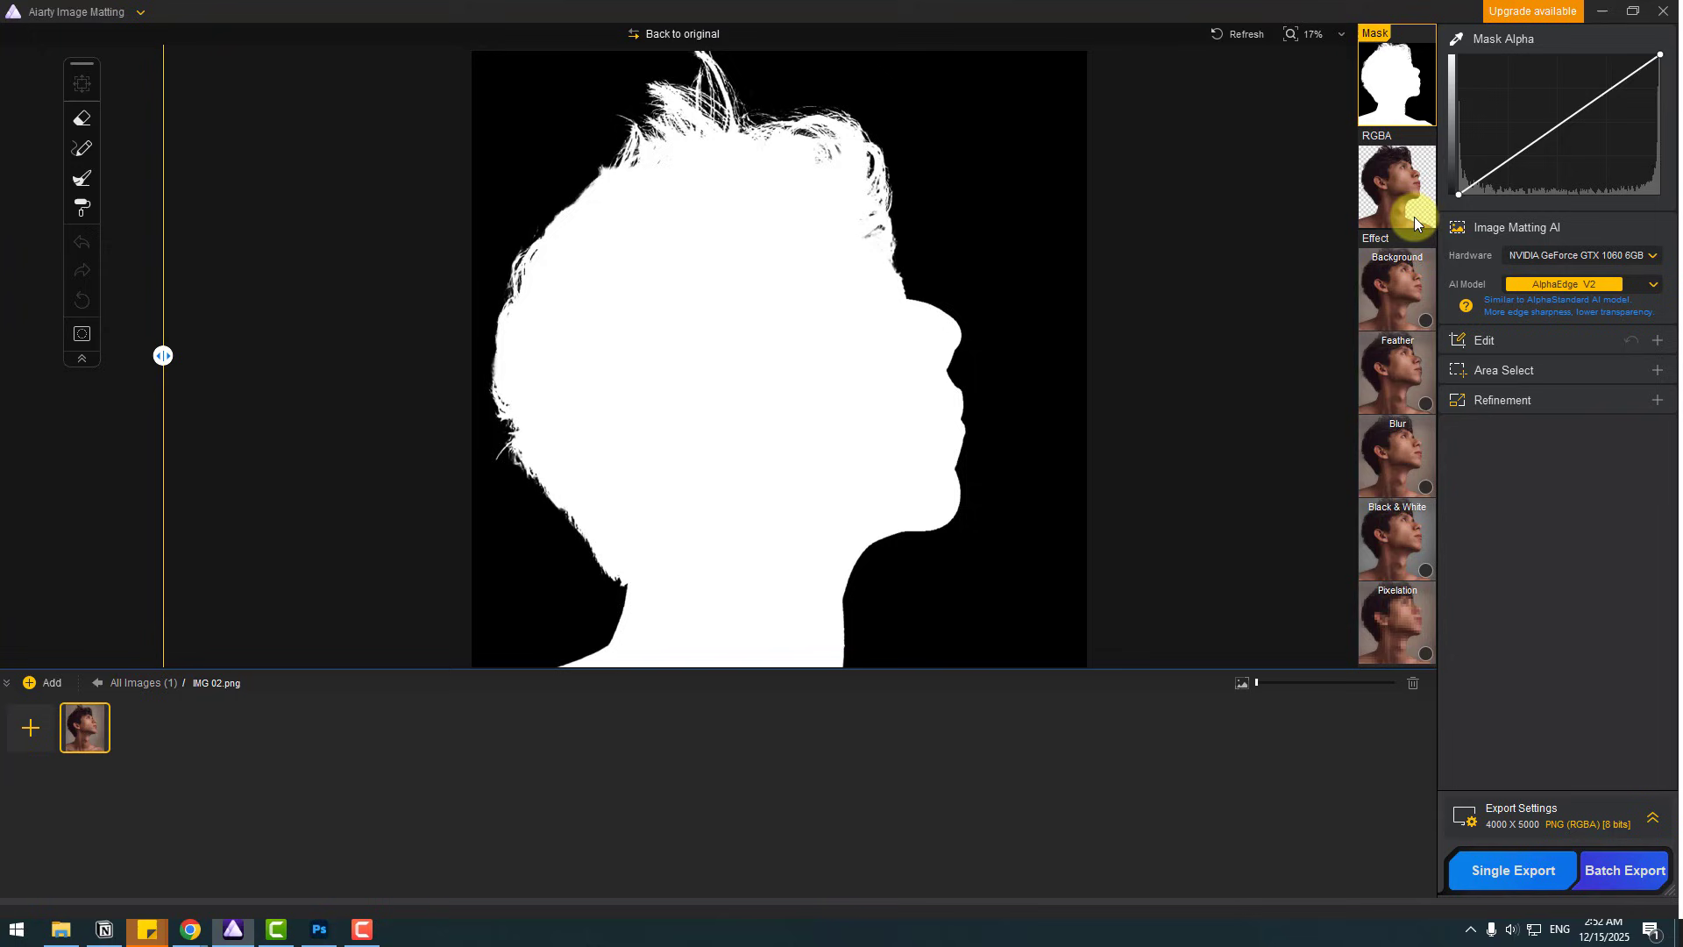
{"action": "left_click", "coordinate": [1406, 285]}
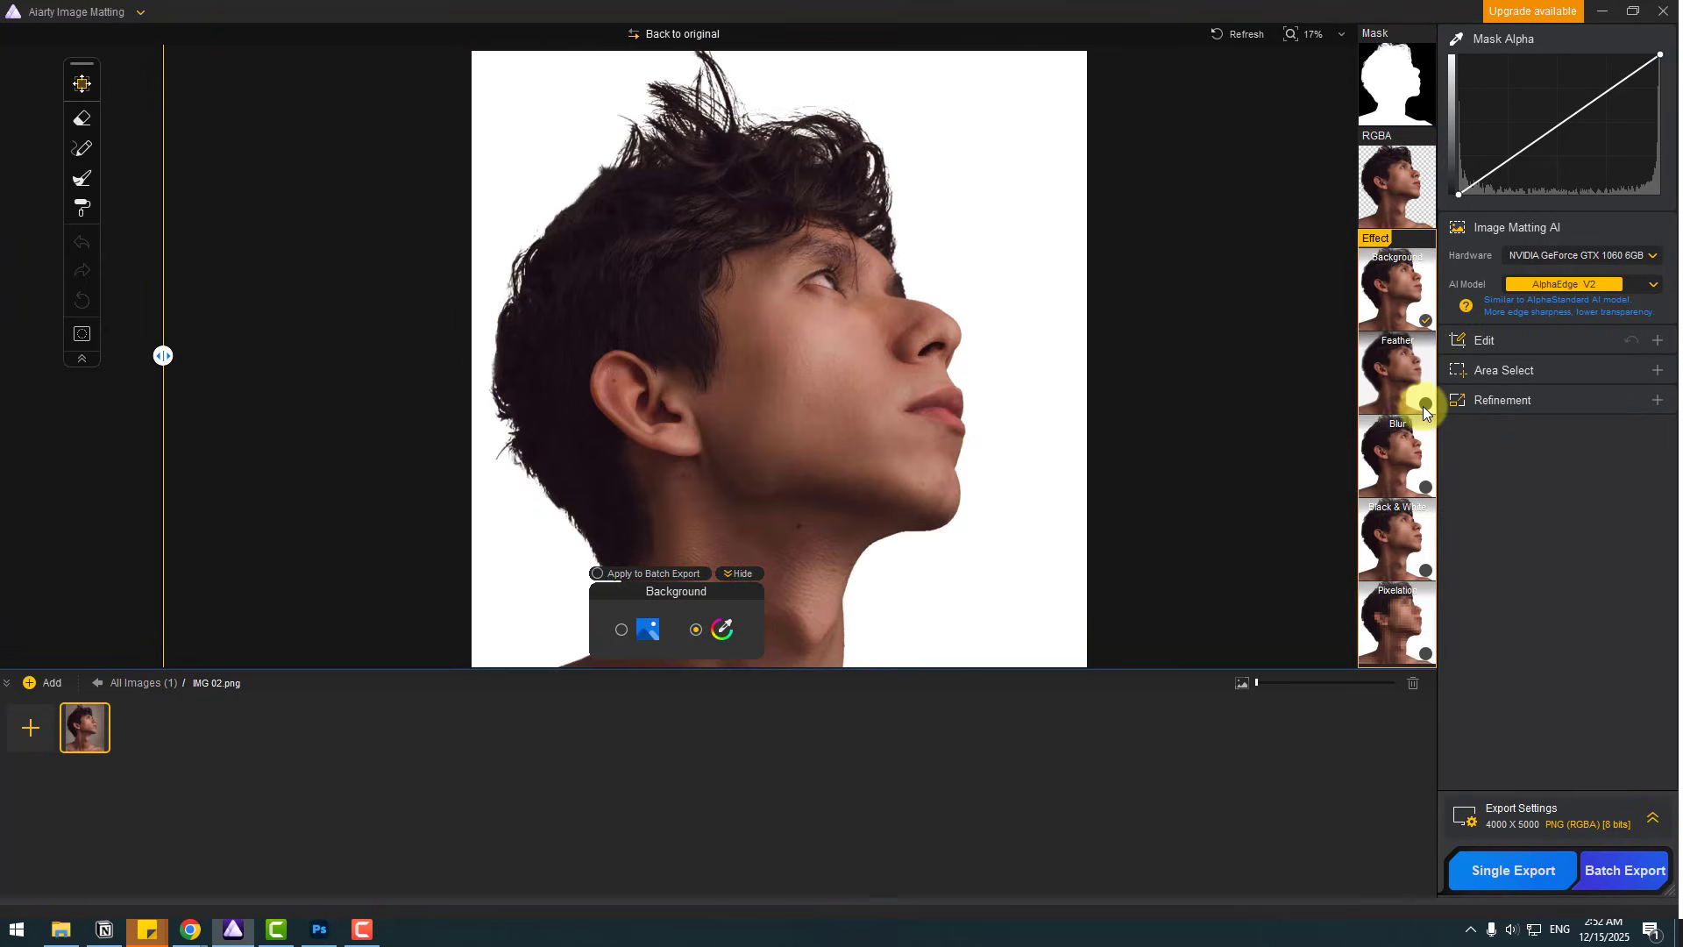
{"action": "left_click", "coordinate": [1426, 408]}
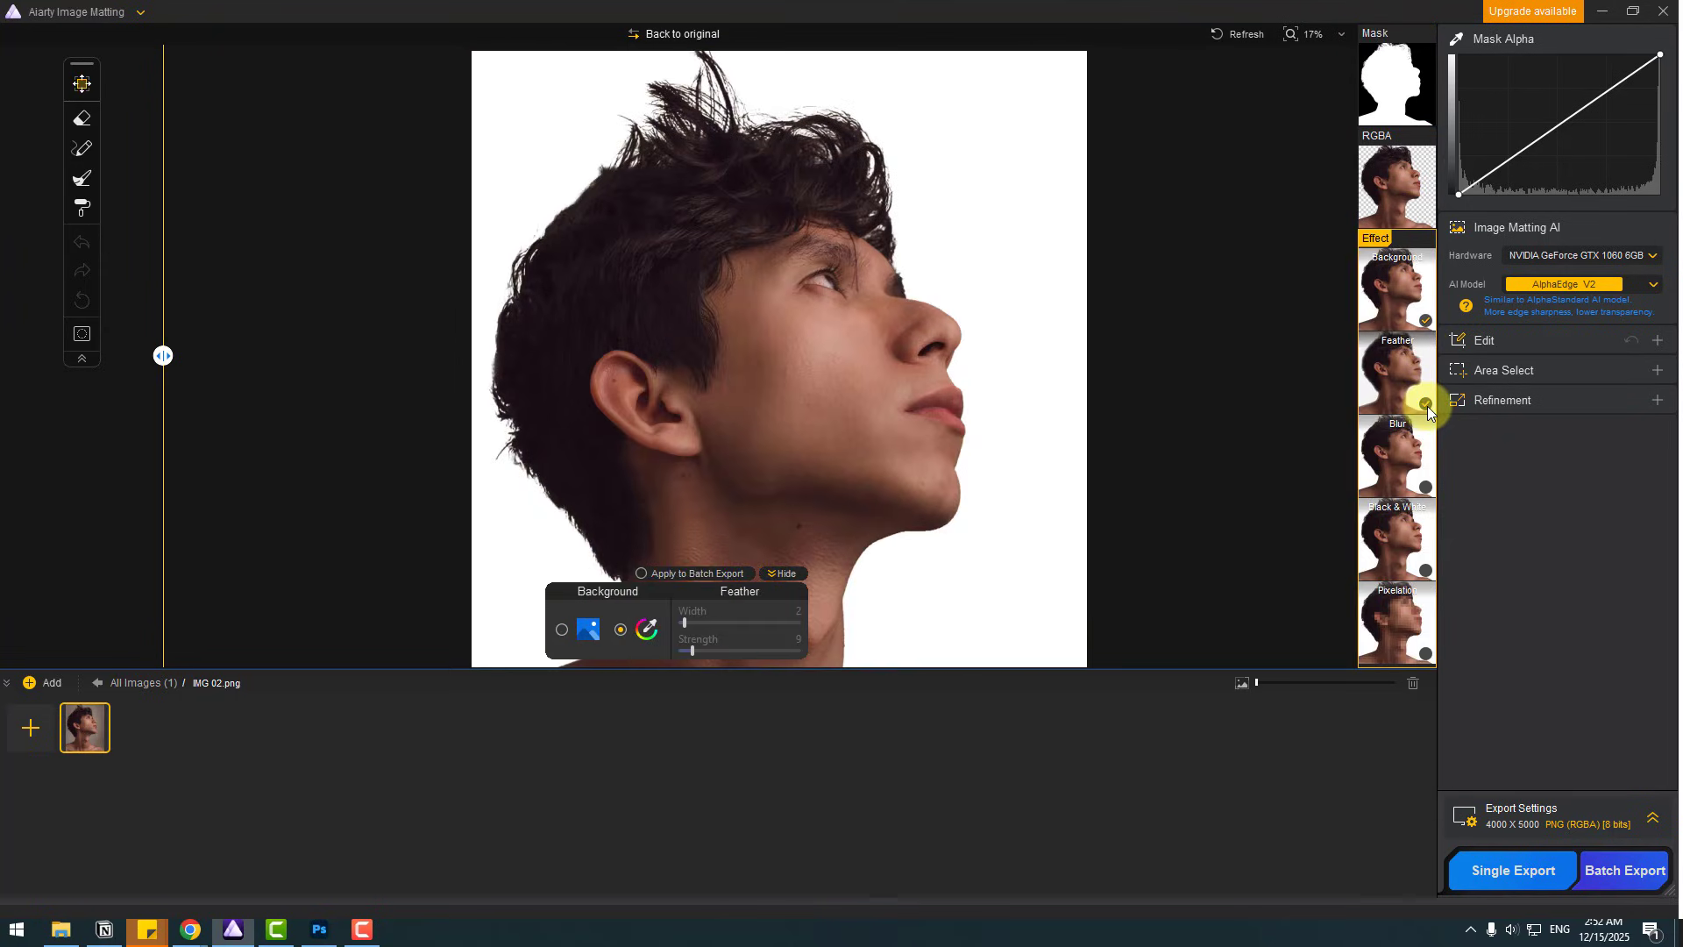
{"action": "left_click", "coordinate": [1424, 486]}
{"action": "left_click", "coordinate": [1424, 569]}
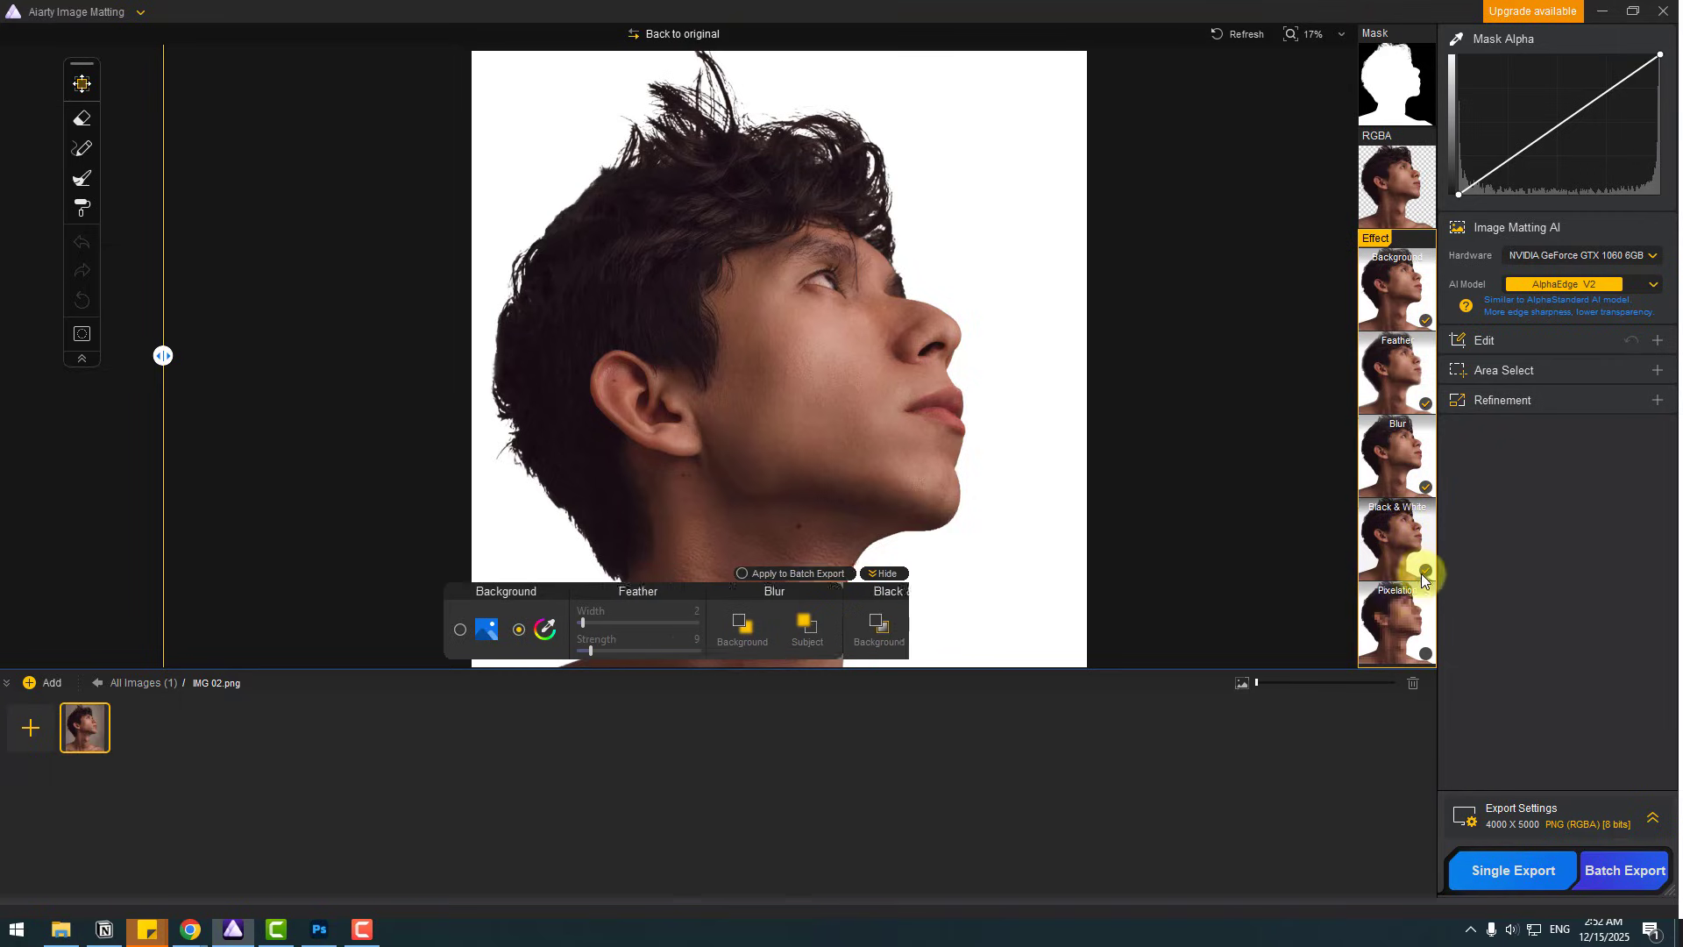
{"action": "left_click", "coordinate": [1426, 657]}
{"action": "left_click", "coordinate": [869, 638]}
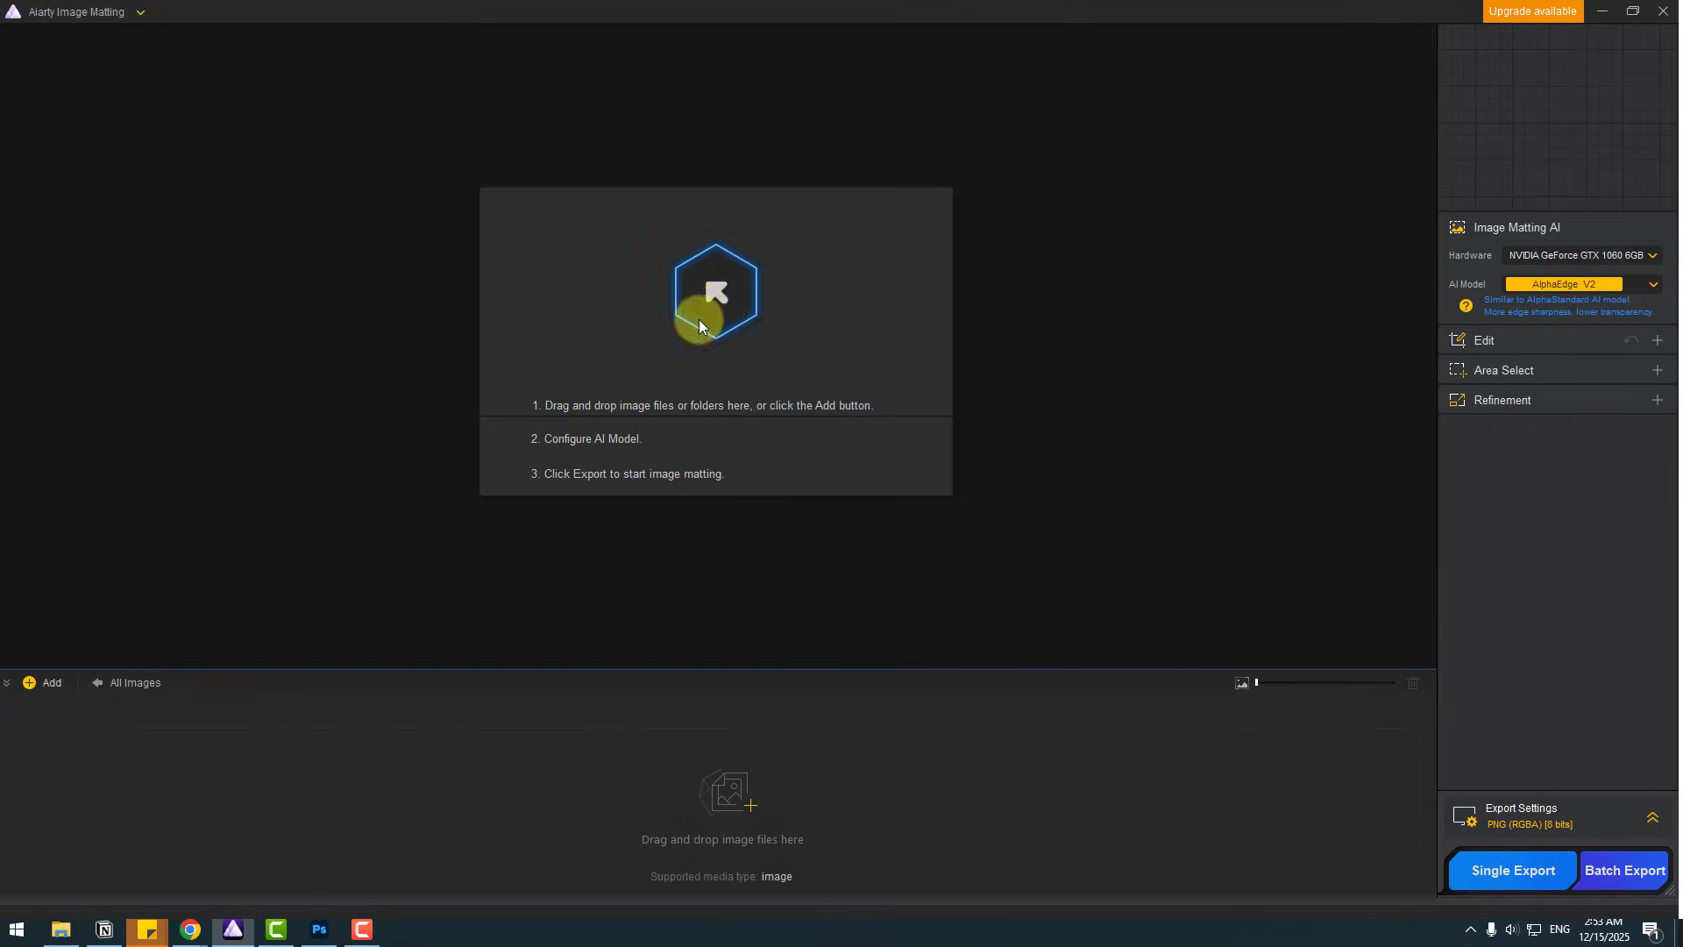
Step: Replace the portrait with IMG 03.png, the 1200 x 715 sneaker, and choose EdgeClear V2
{"action": "left_click", "coordinate": [697, 319]}
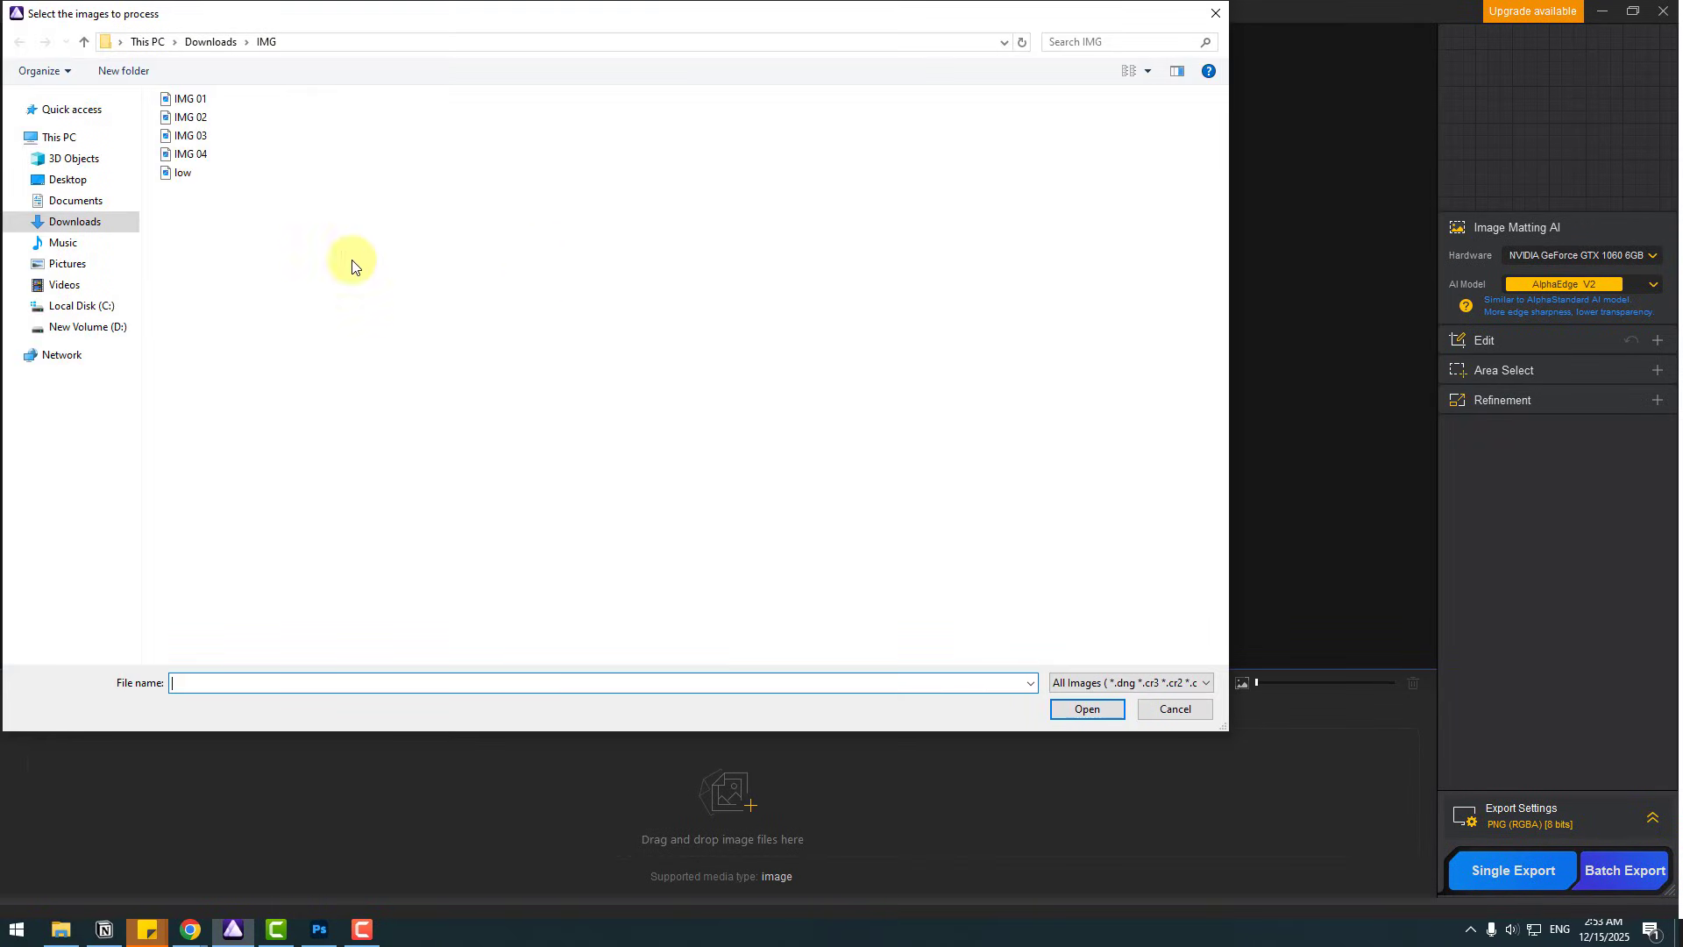
{"action": "left_click", "coordinate": [182, 136]}
{"action": "left_click", "coordinate": [1071, 709]}
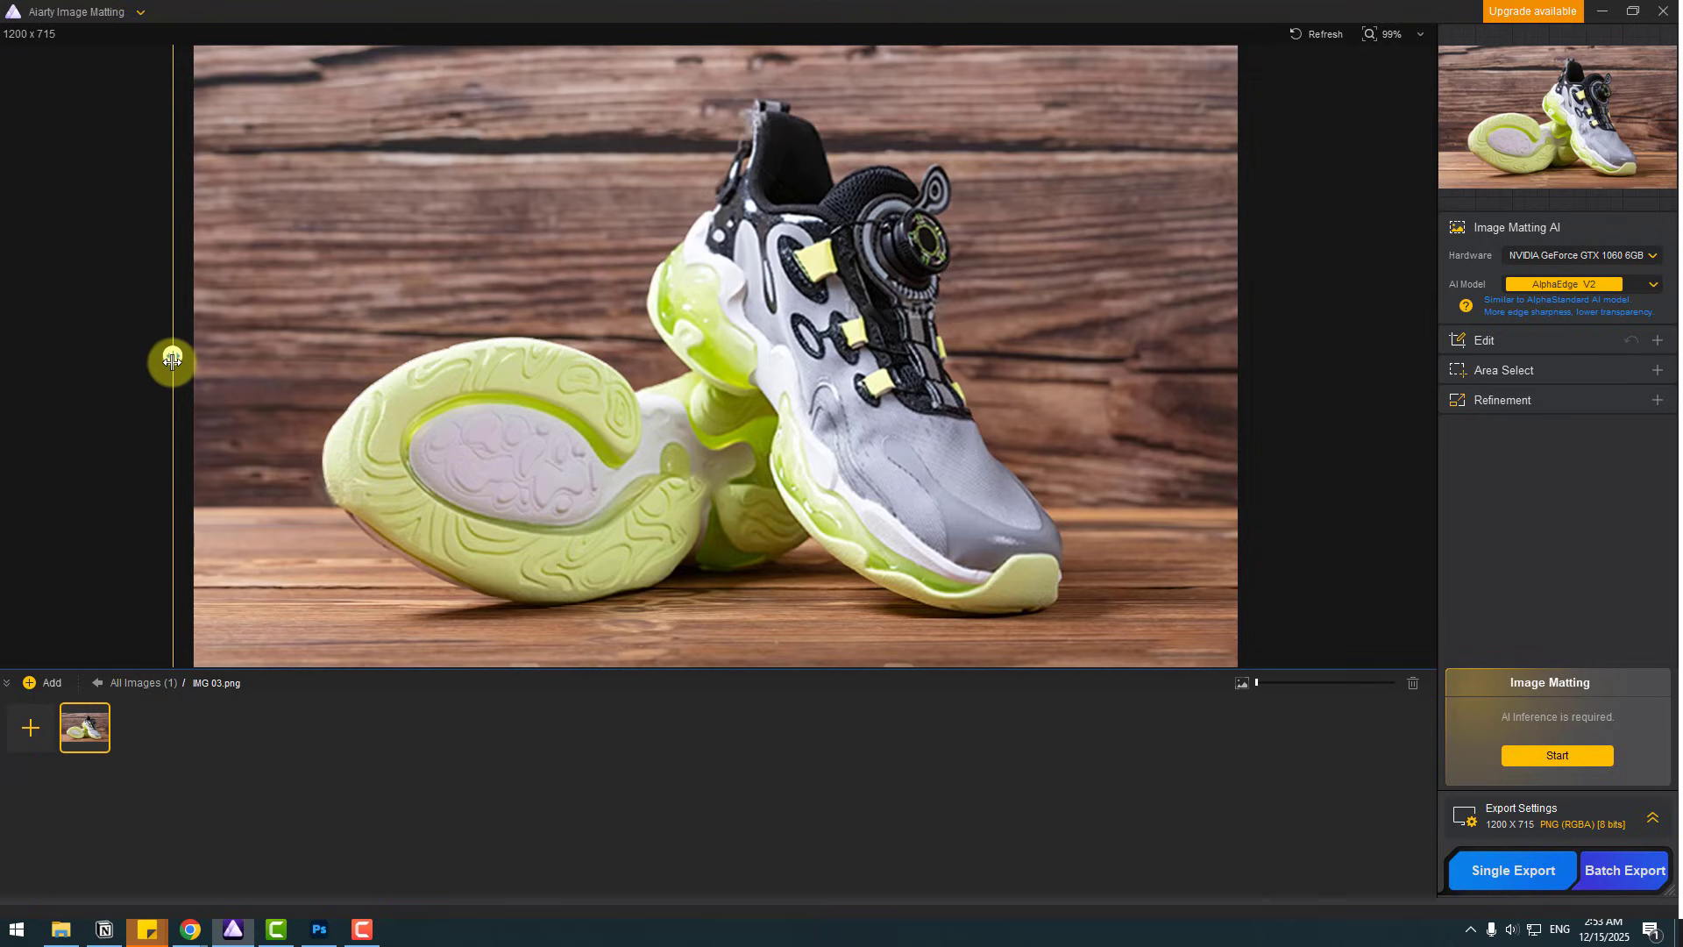
{"action": "left_click_drag", "start_coordinate": [172, 360], "coordinate": [737, 426]}
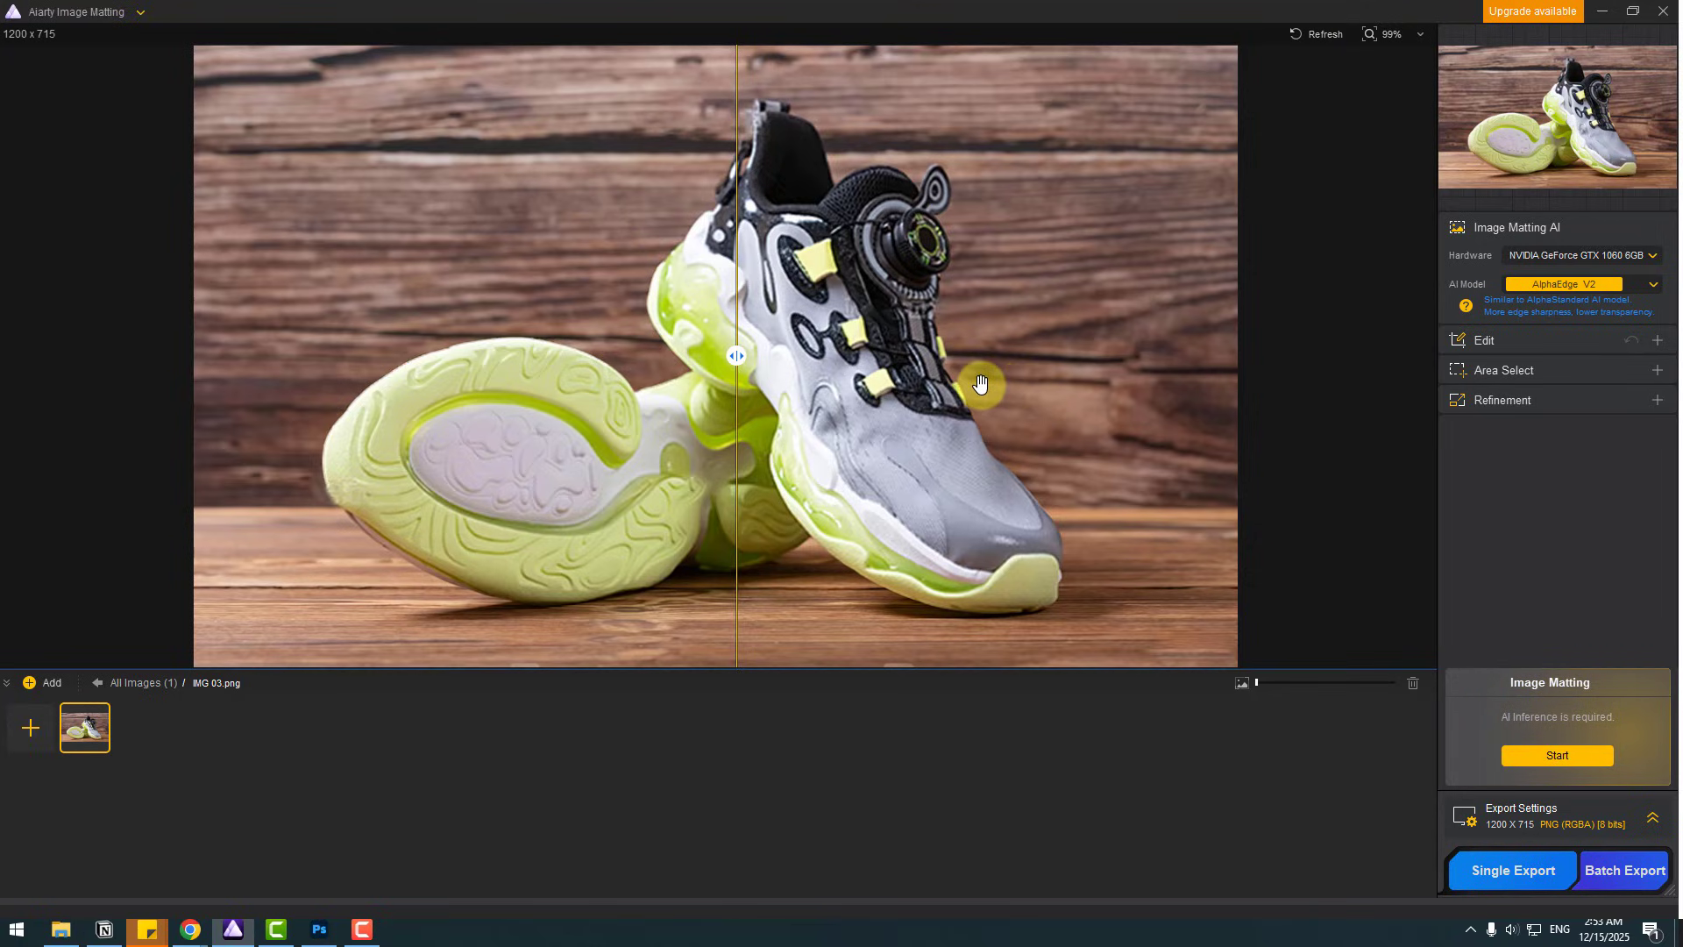
{"action": "left_click", "coordinate": [1521, 284]}
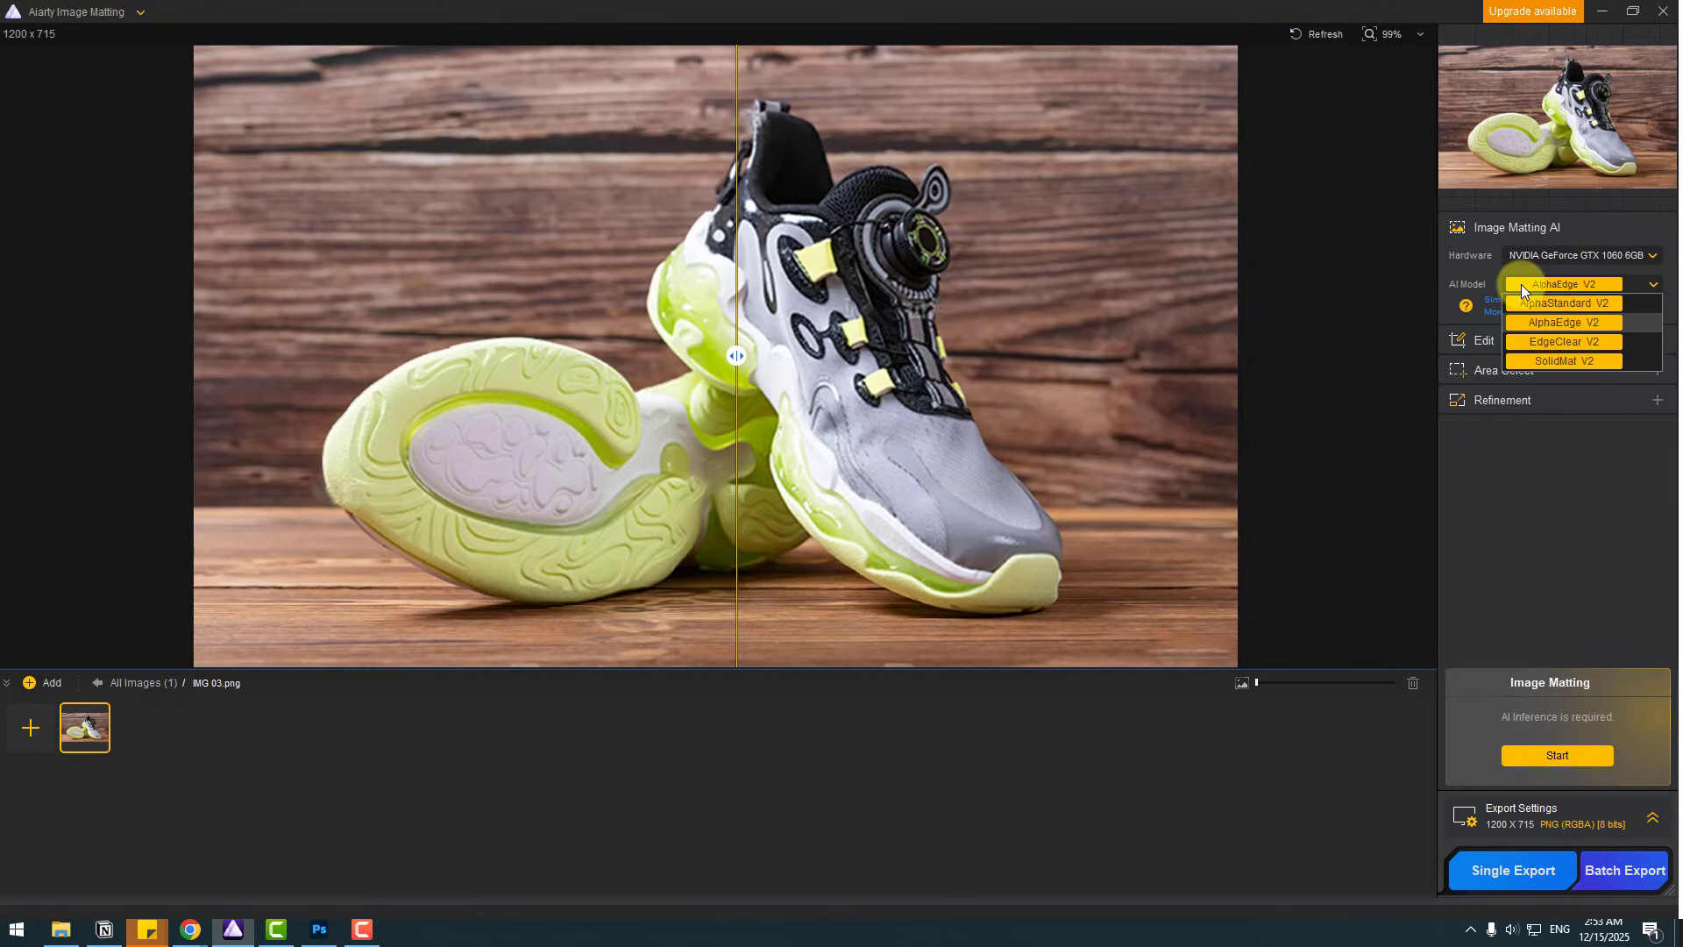
{"action": "left_click", "coordinate": [1571, 345]}
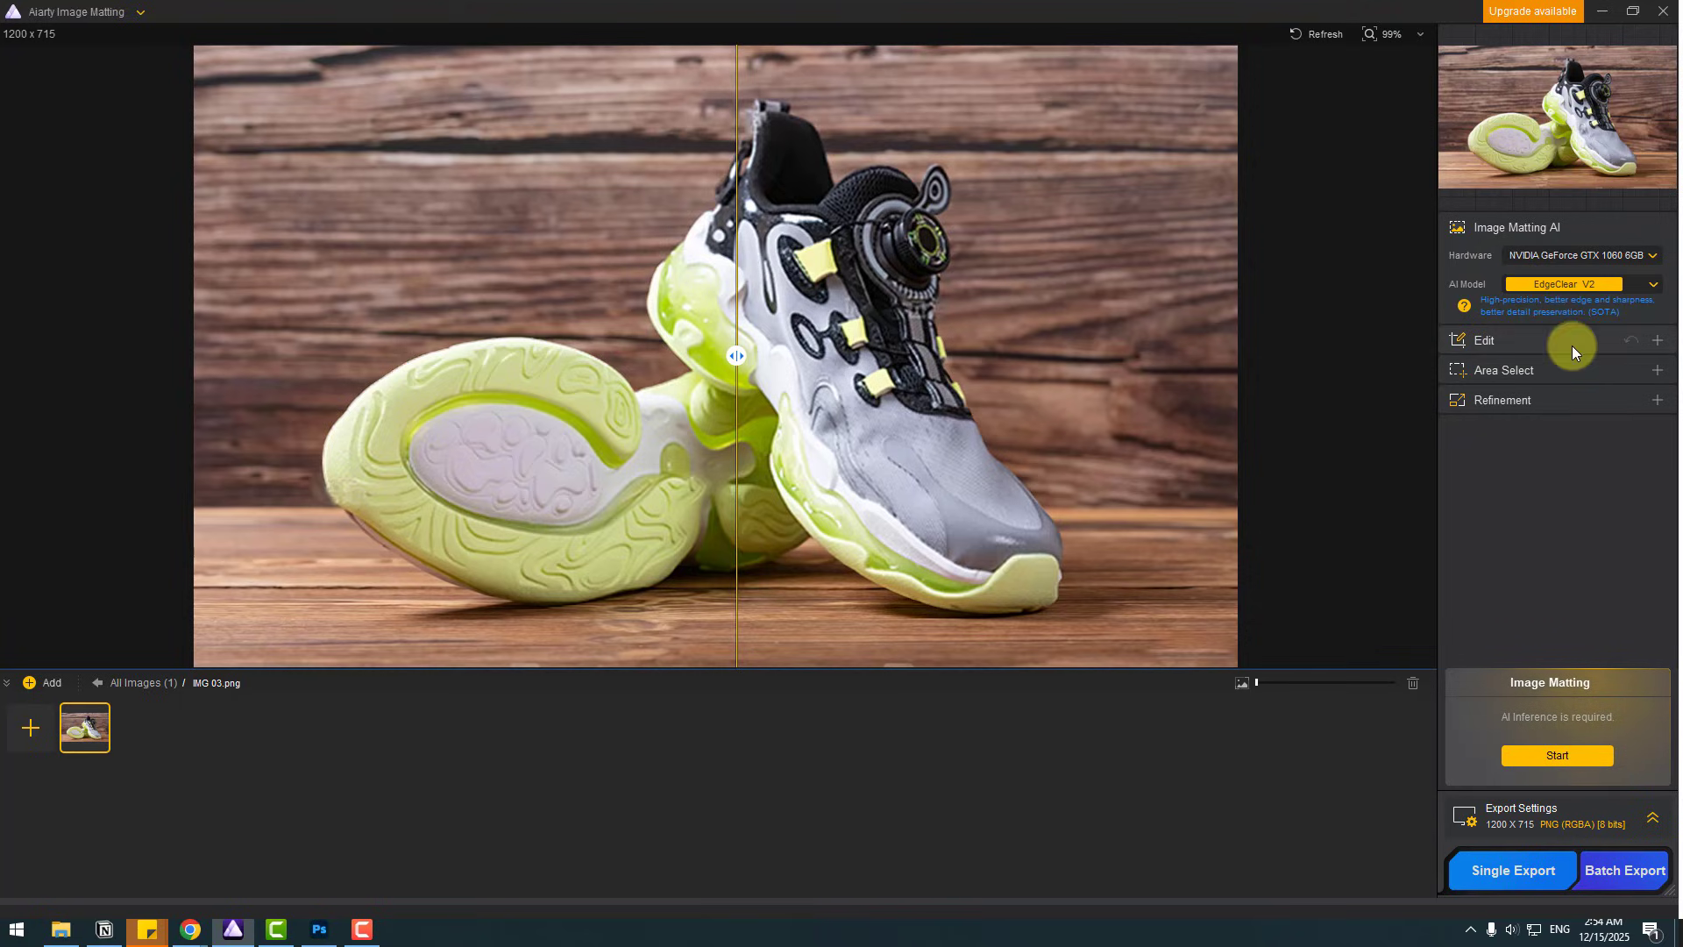
Step: Run EdgeClear V2 matting on the sneaker and reveal the transparent cut-out
{"action": "left_click", "coordinate": [1556, 756]}
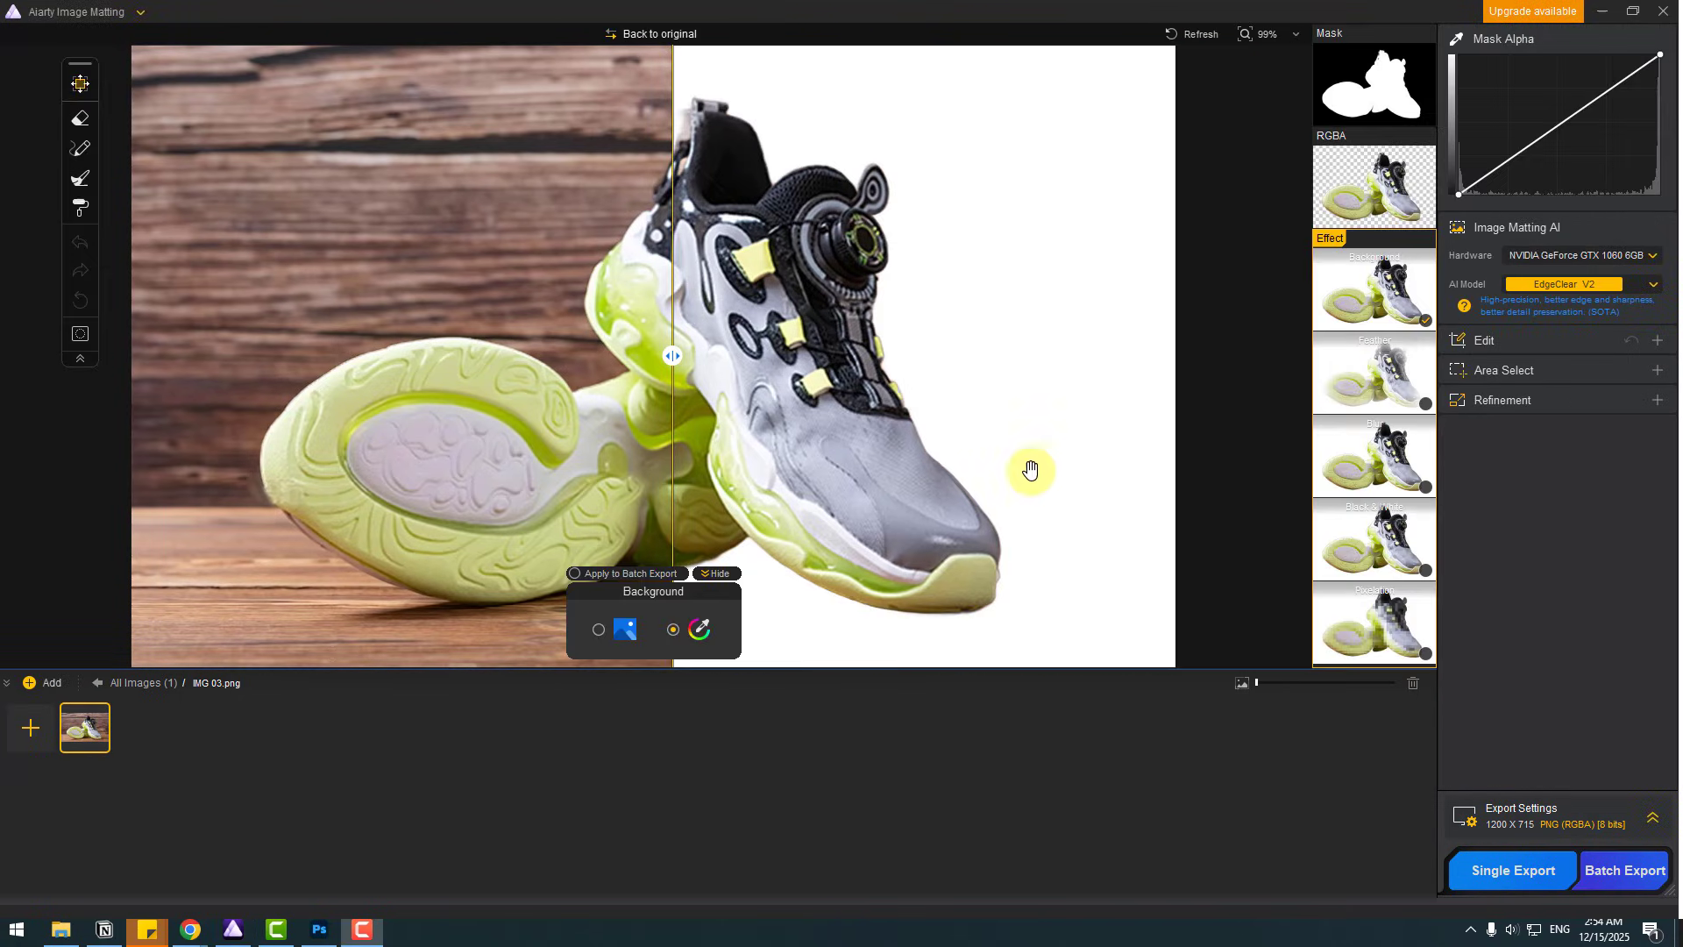
{"action": "left_click", "coordinate": [1373, 184]}
{"action": "left_click_drag", "start_coordinate": [672, 395], "coordinate": [145, 406]}
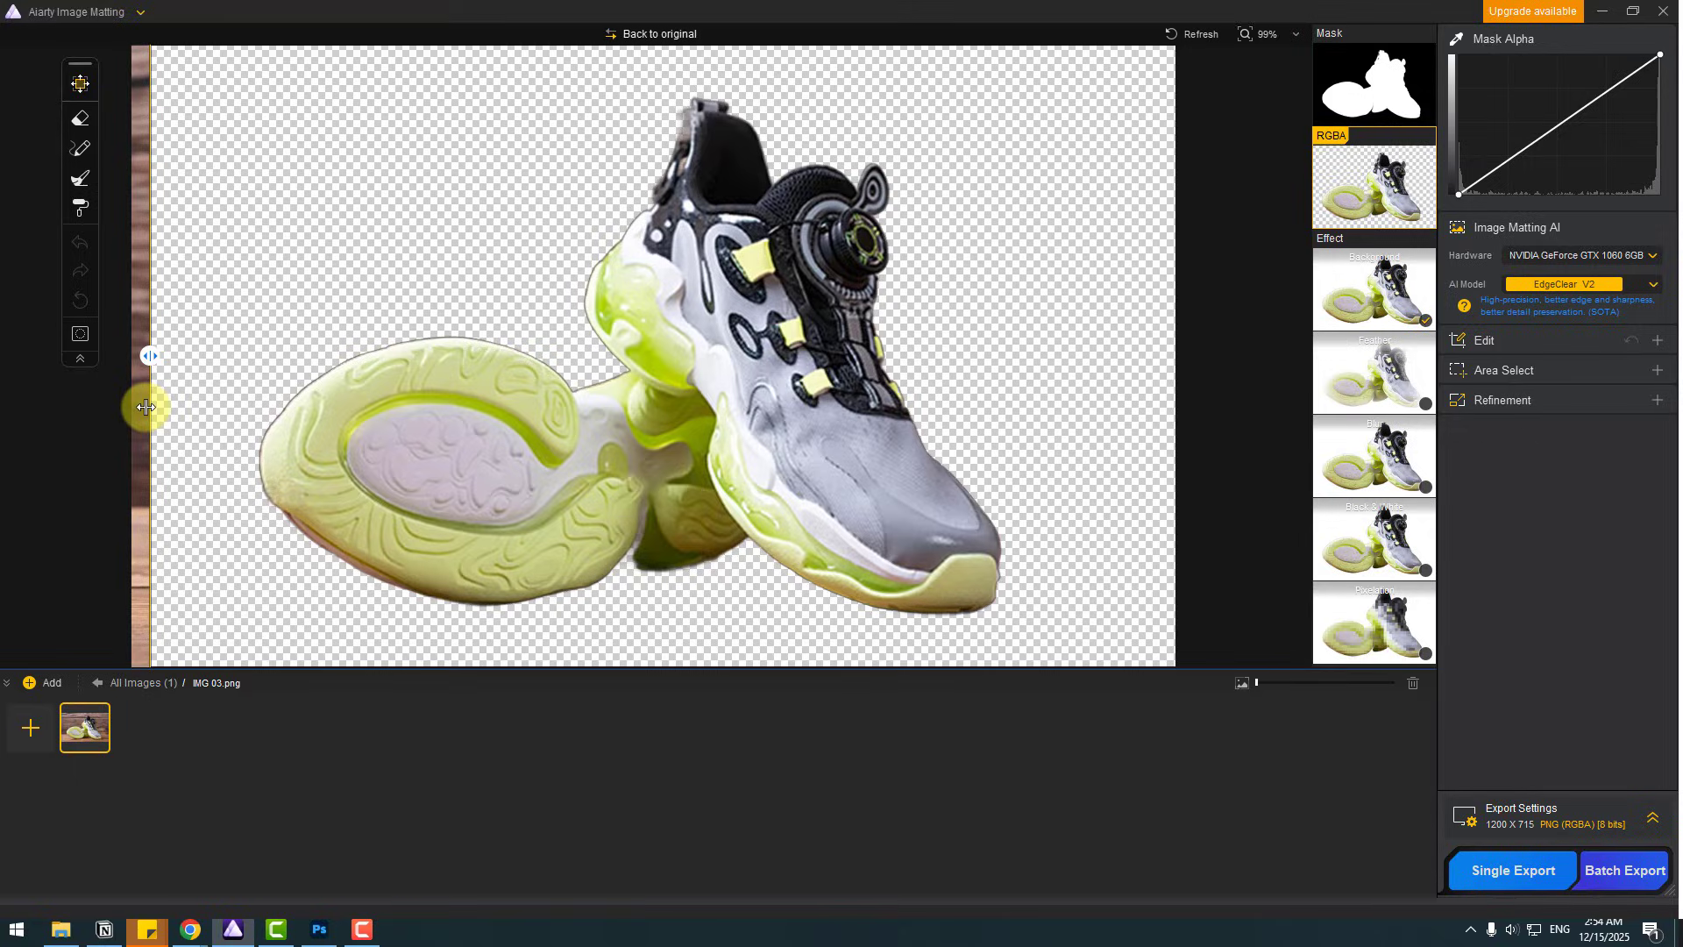
Step: Place the sneaker on a white background with Feather at Width 9 and Strength 39
{"action": "left_click", "coordinate": [1369, 372]}
{"action": "left_click", "coordinate": [1427, 403]}
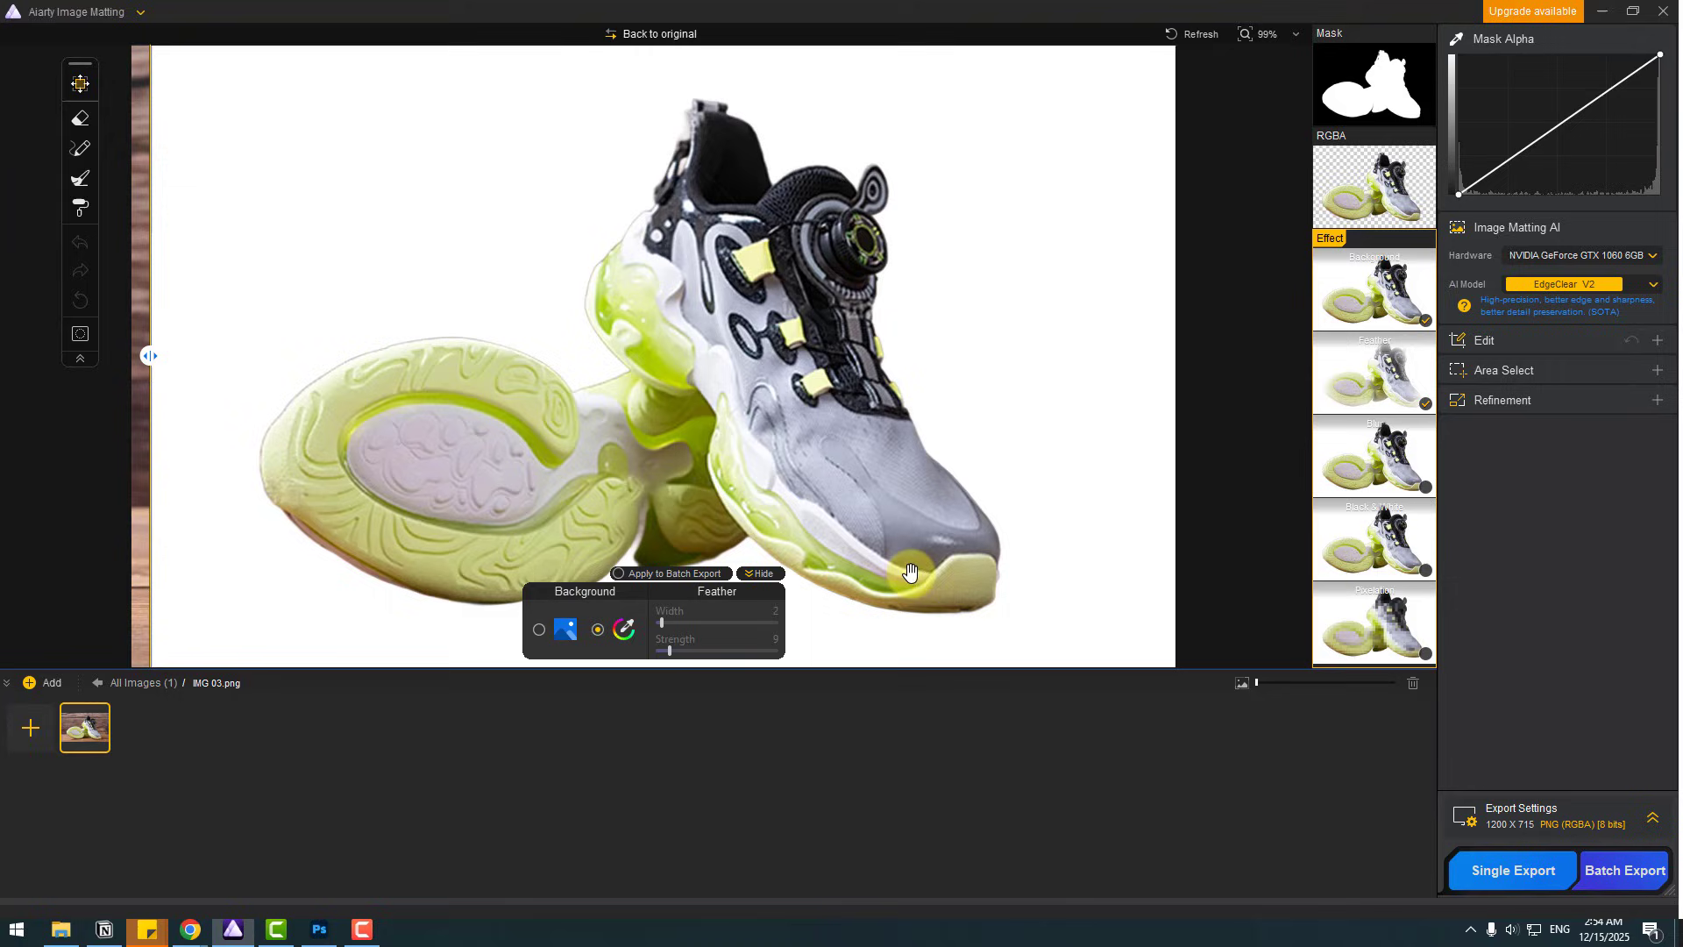
{"action": "left_click_drag", "start_coordinate": [660, 623], "coordinate": [701, 650]}
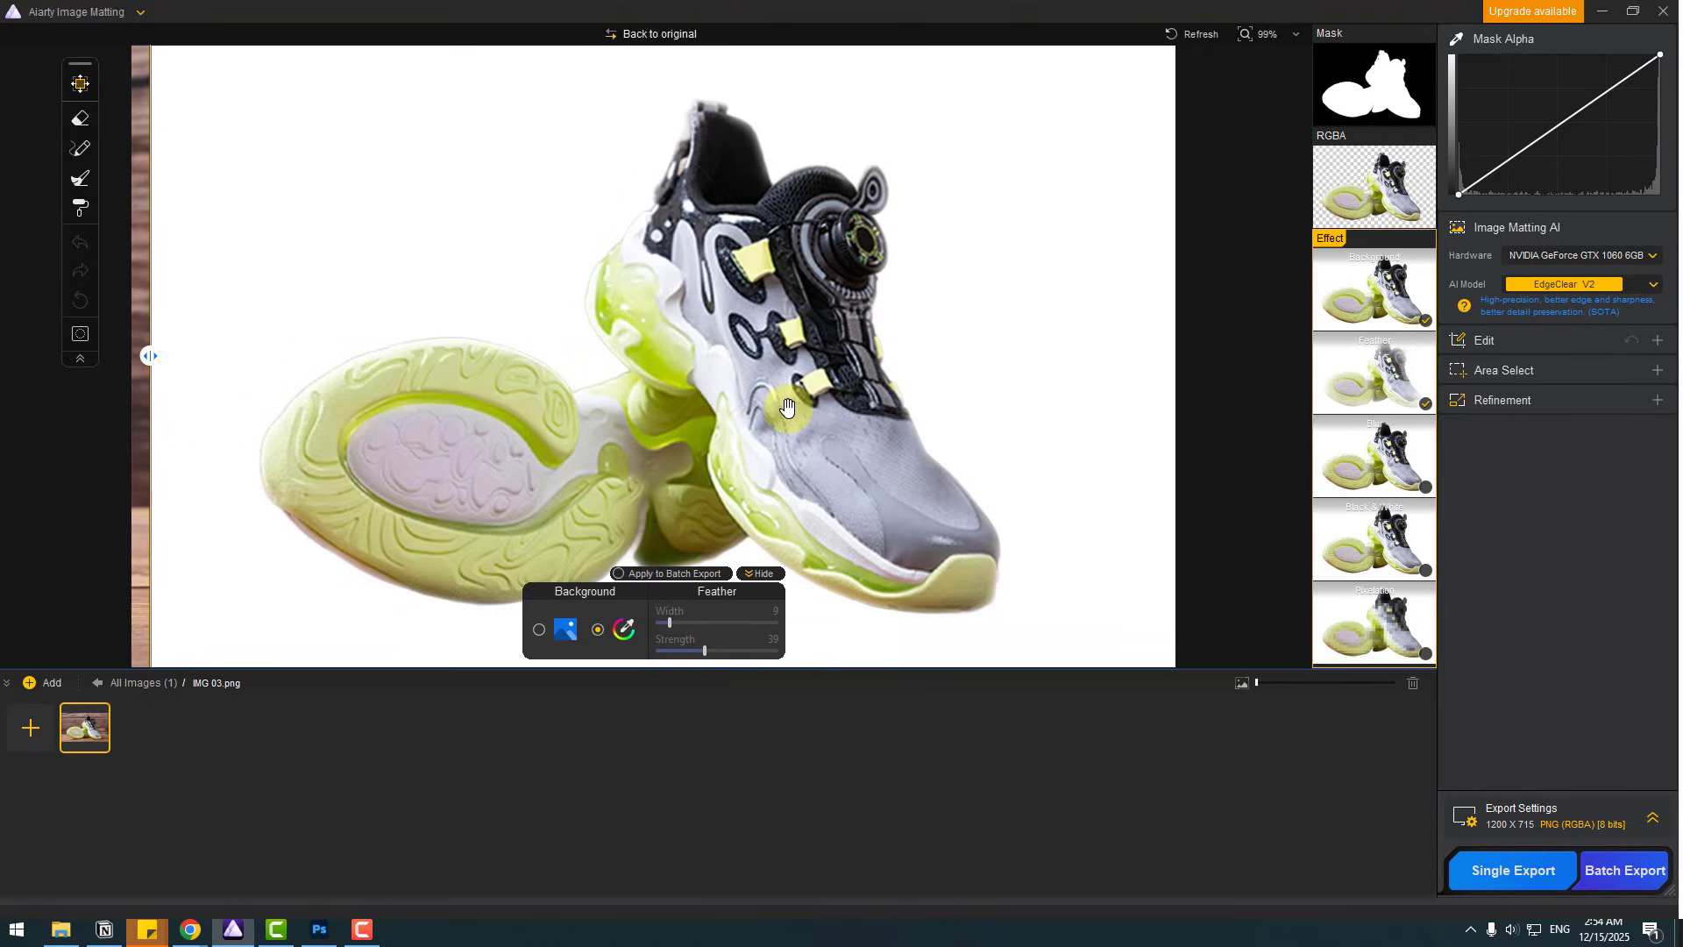
{"action": "scroll", "coordinate": [789, 403], "scroll_direction": "up", "scroll_amount": 5}
{"action": "scroll", "coordinate": [784, 216], "scroll_direction": "down", "scroll_amount": 3}
{"action": "scroll", "coordinate": [613, 491], "scroll_direction": "up", "scroll_amount": 4}
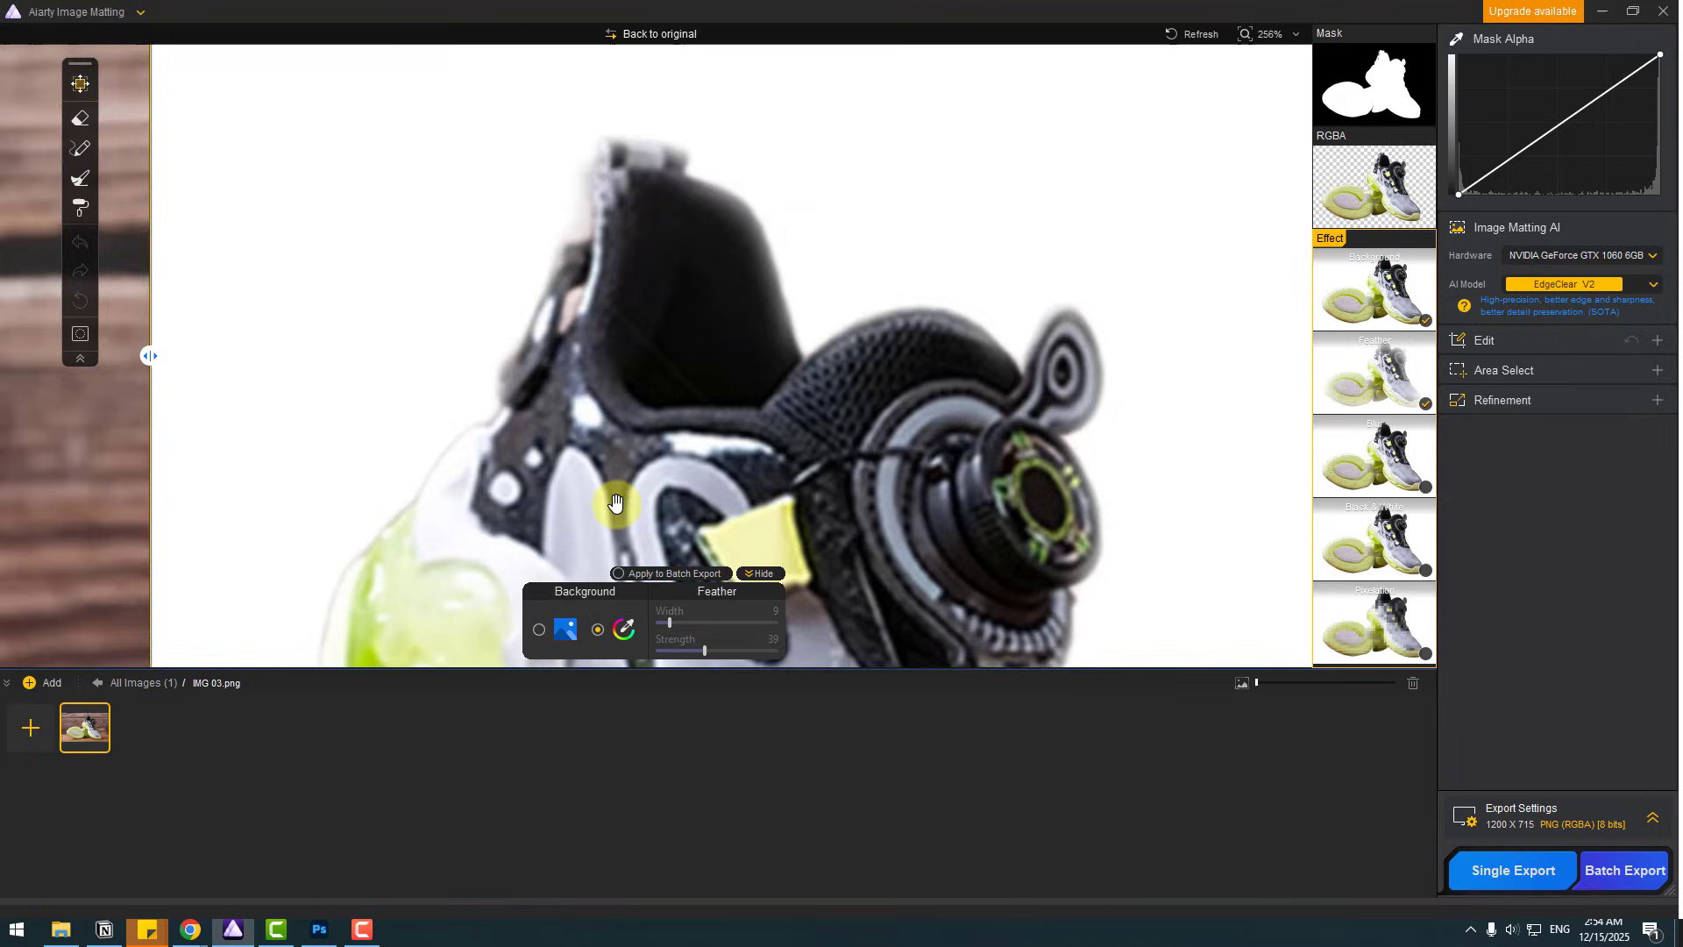
{"action": "scroll", "coordinate": [836, 379], "scroll_direction": "down", "scroll_amount": 5}
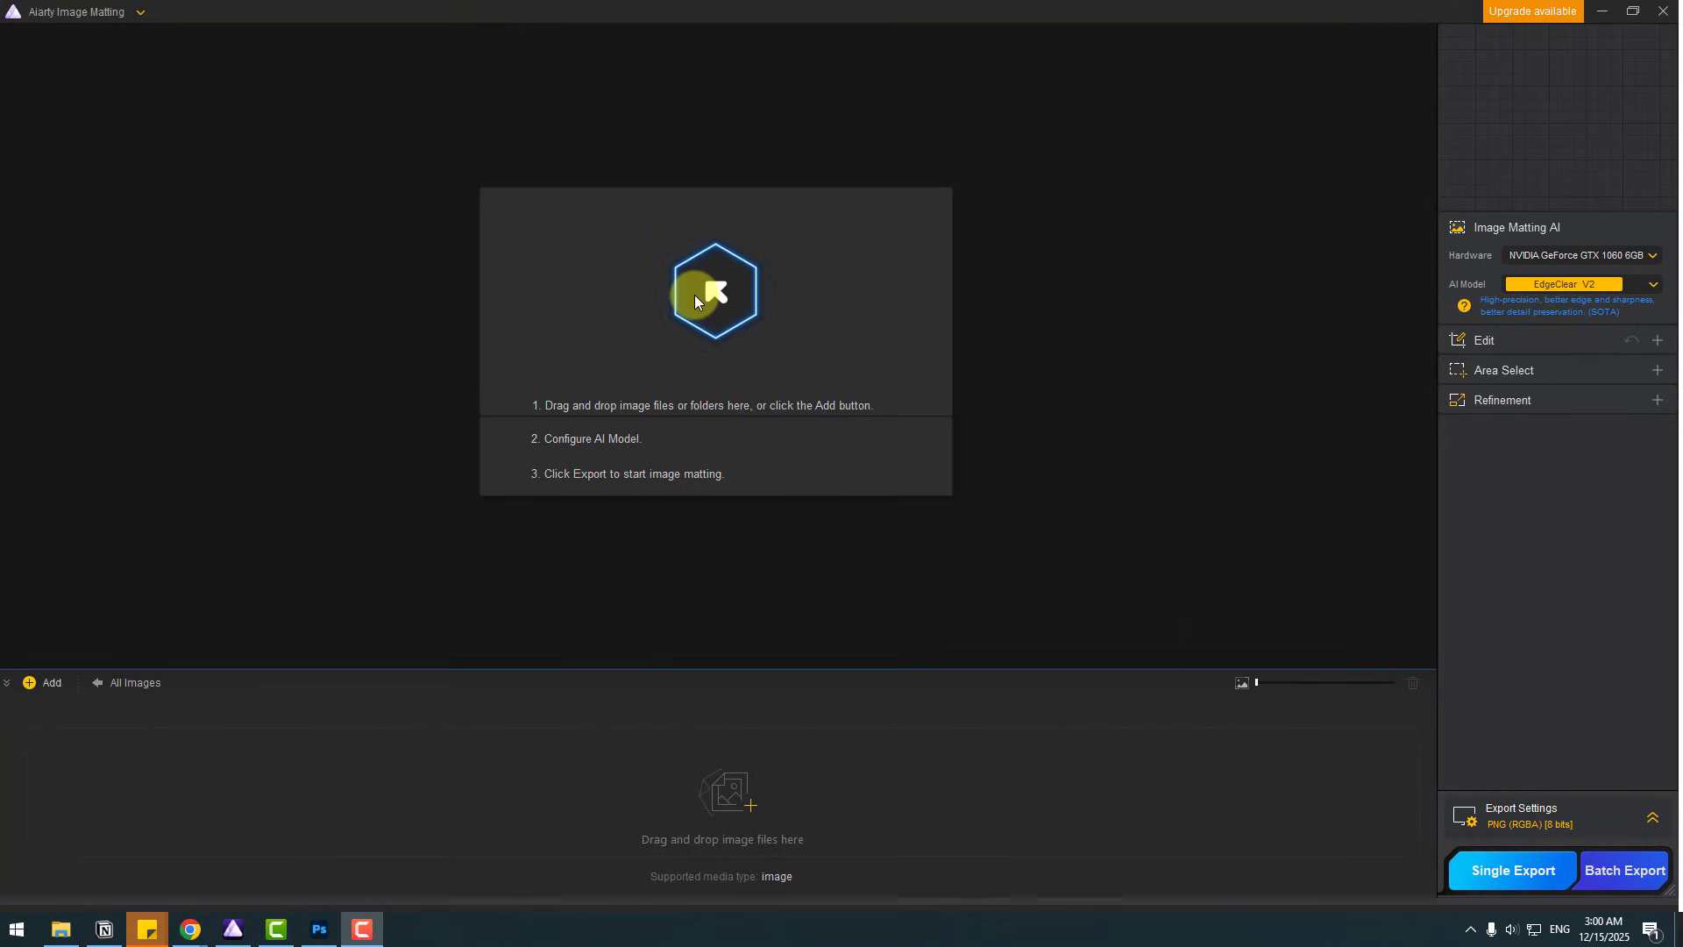
Step: Load the IMG 04 family photo into the workspace
{"action": "left_click", "coordinate": [695, 295]}
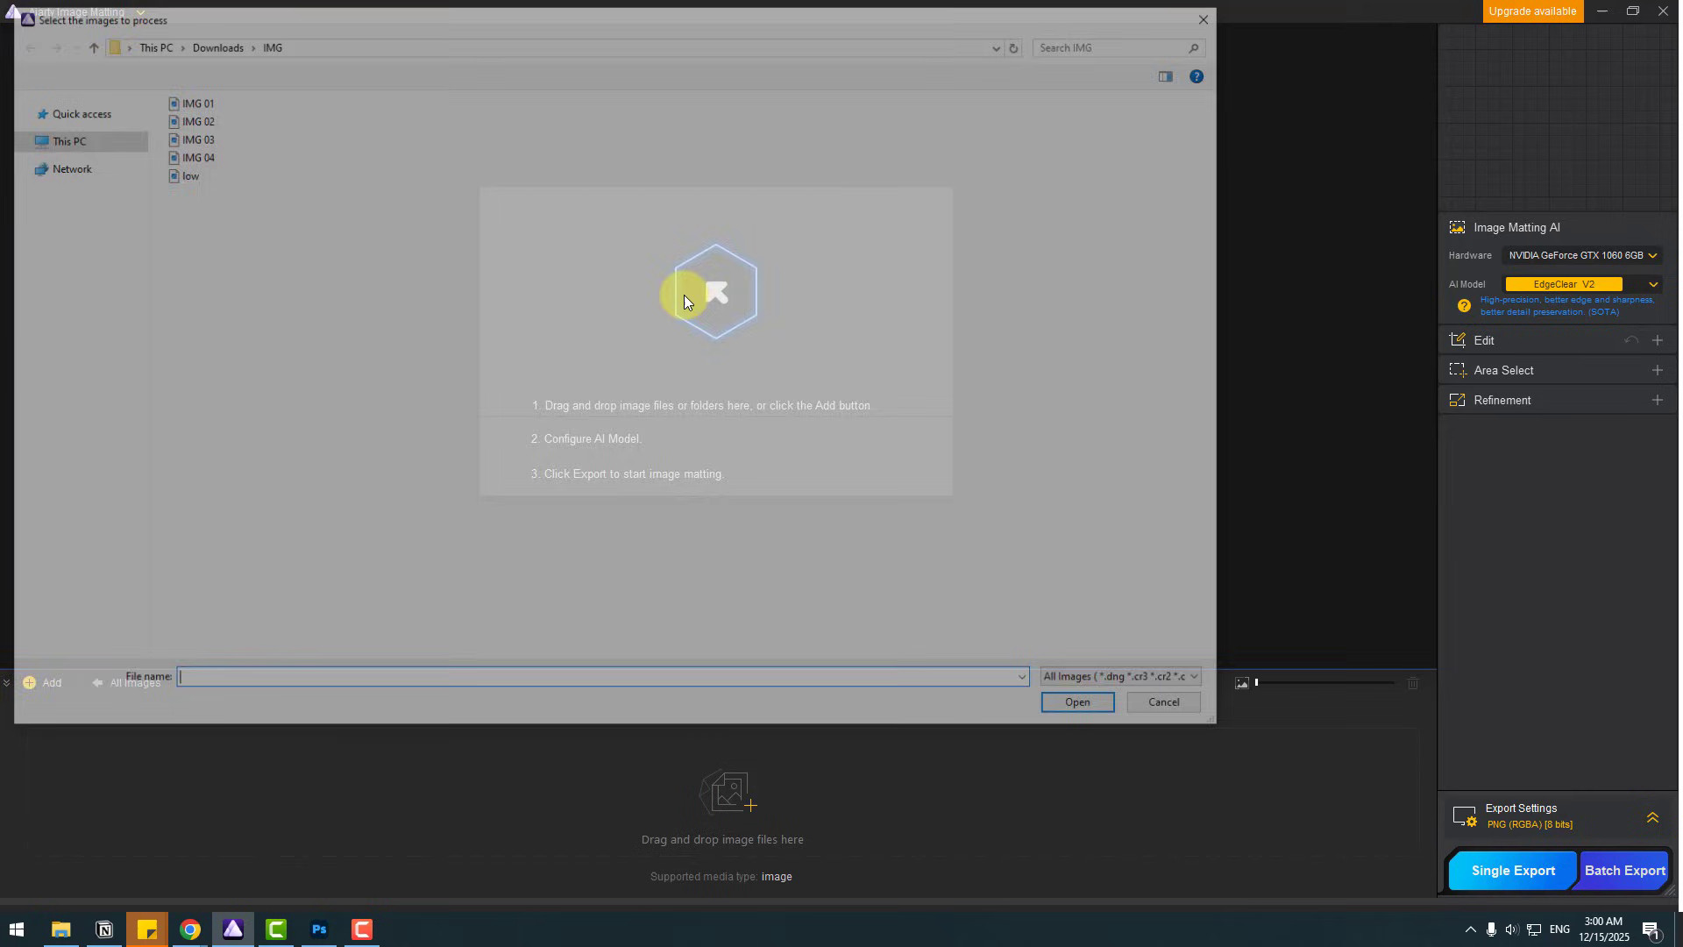
{"action": "left_click", "coordinate": [196, 155]}
{"action": "left_click", "coordinate": [1054, 716]}
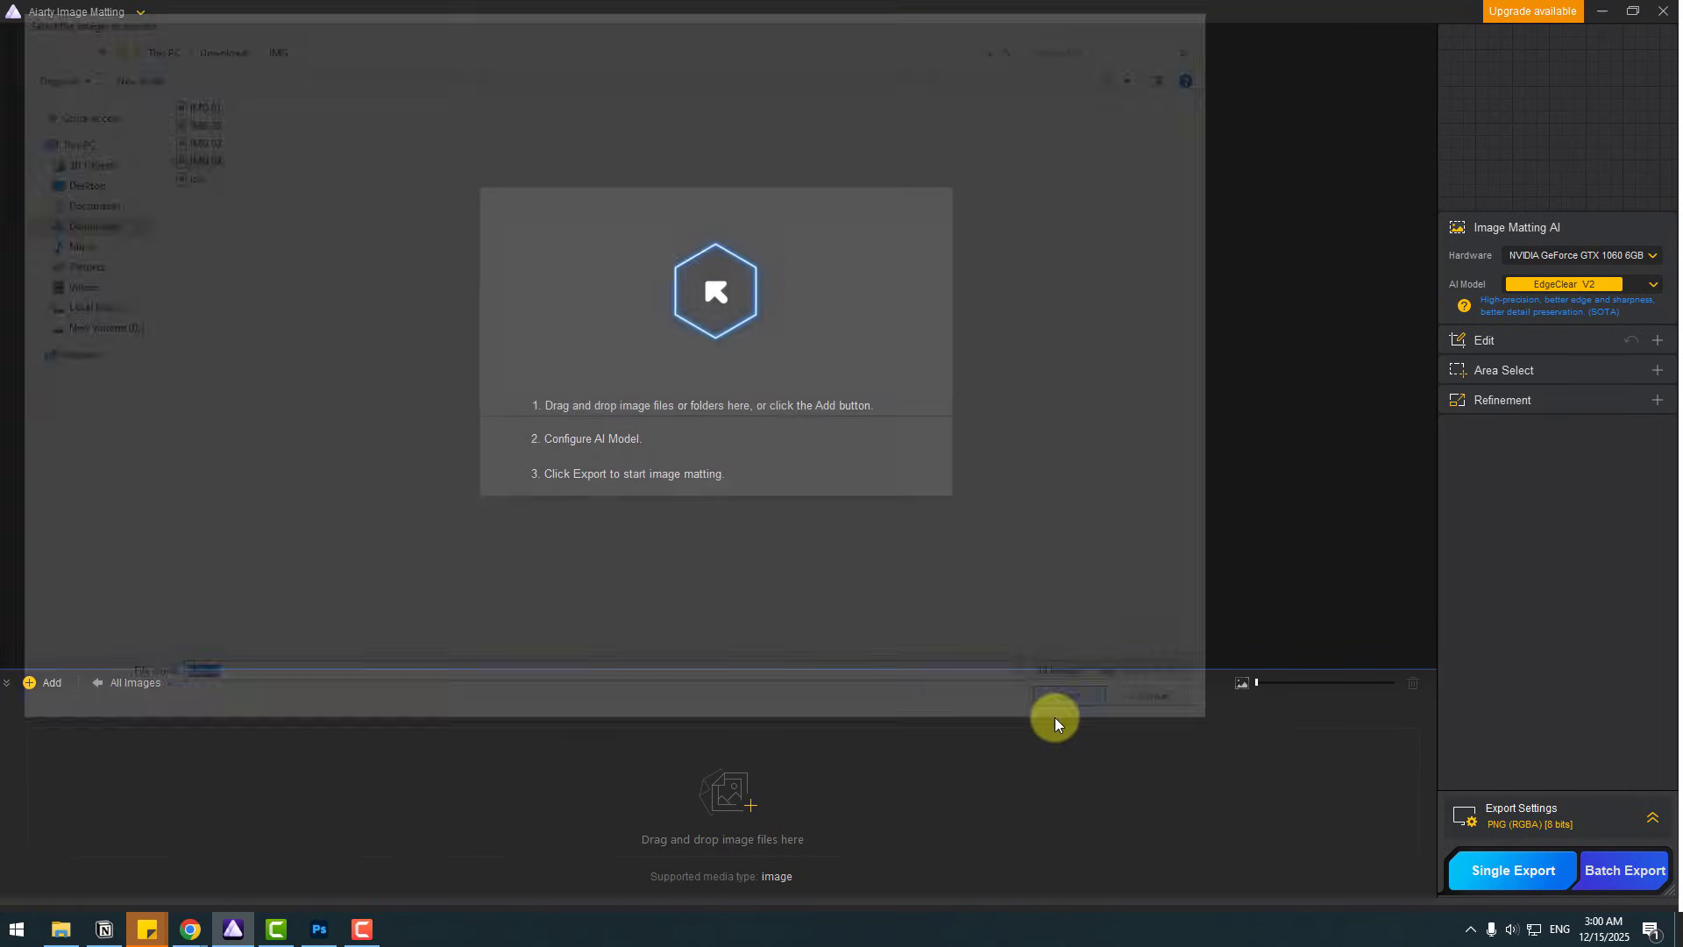
Step: Matte it with SolidMat V2 and inspect the transparent RGBA cutout of the faces
{"action": "left_click", "coordinate": [1526, 286]}
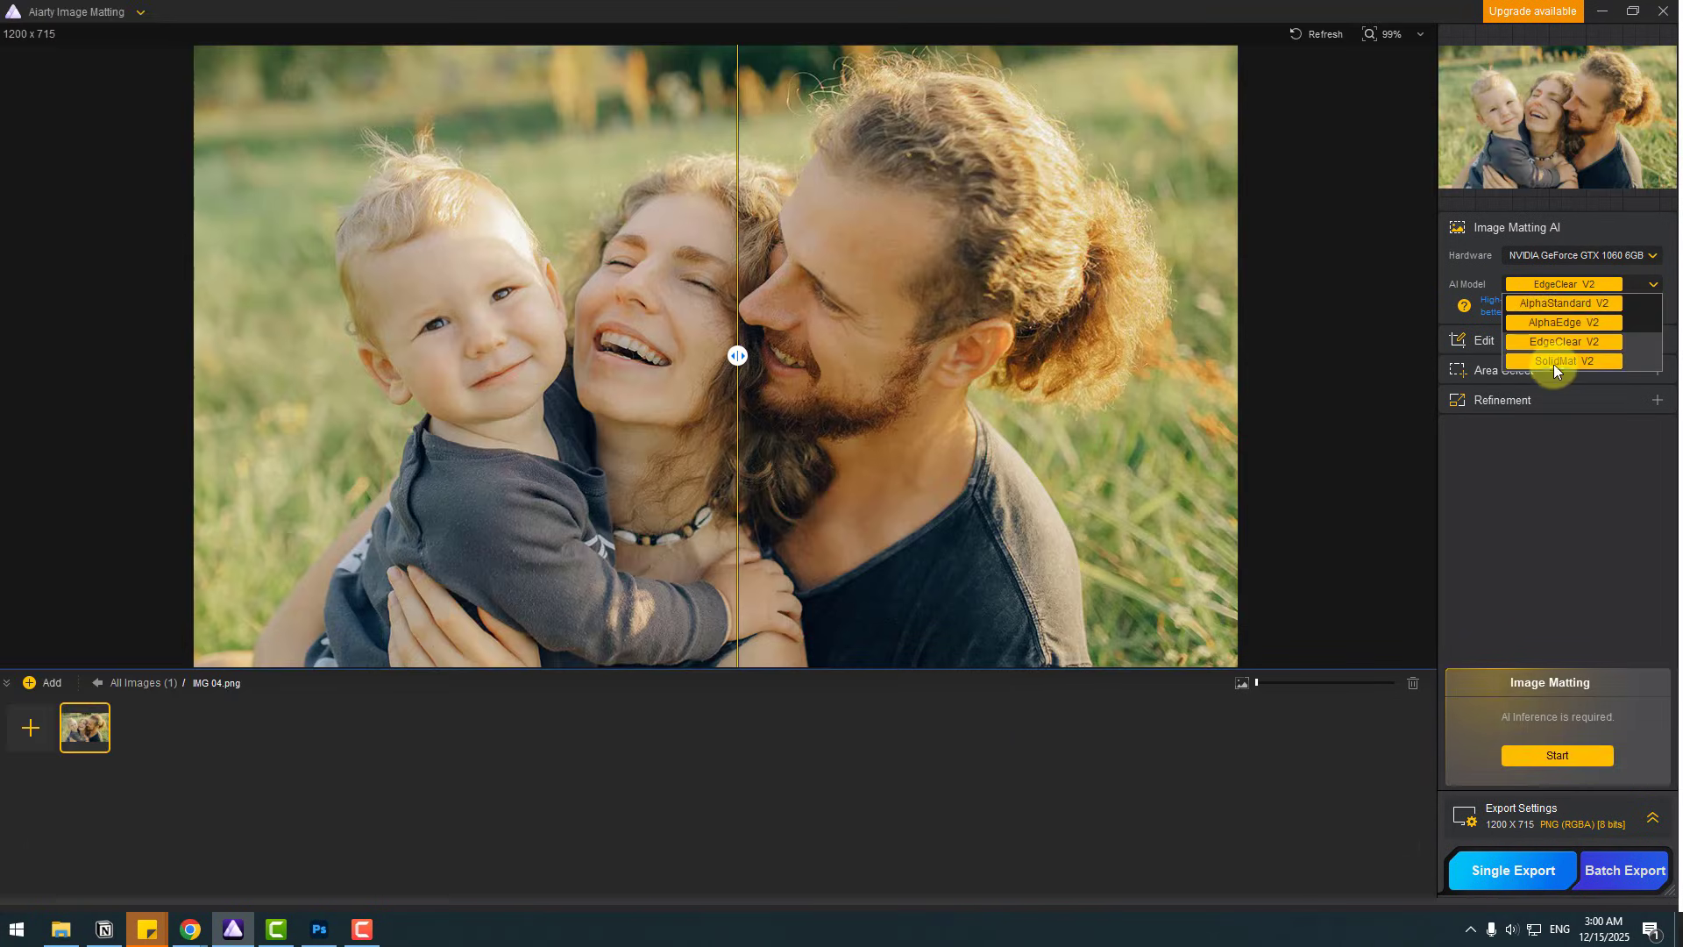
{"action": "left_click", "coordinate": [1576, 360]}
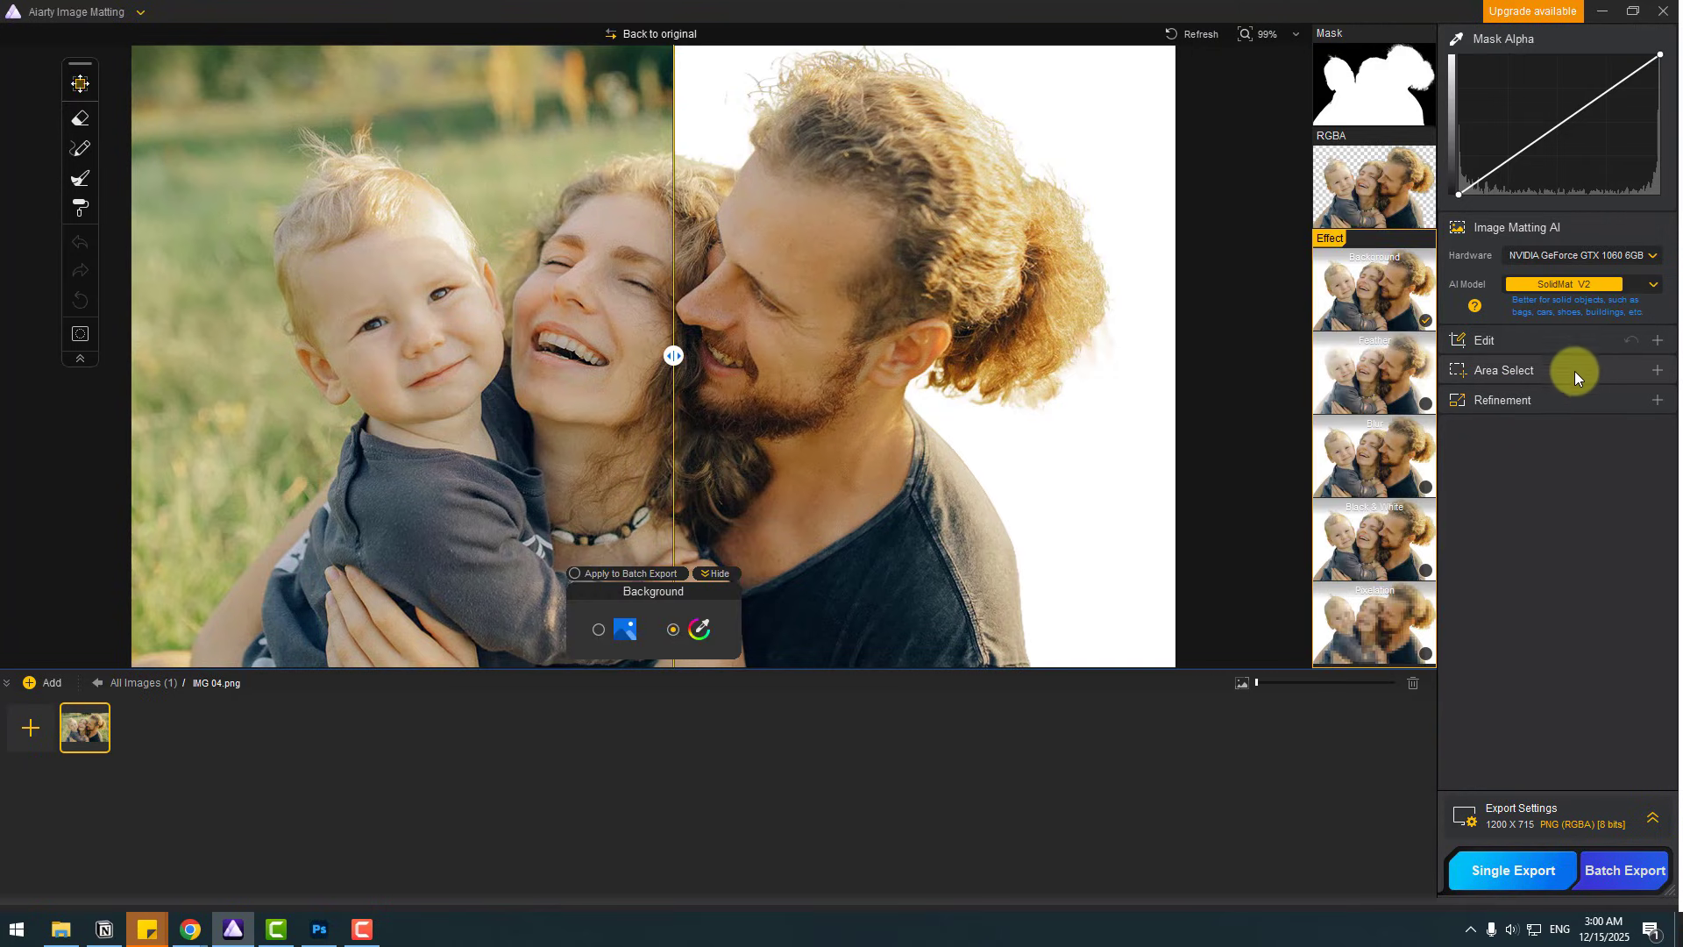
{"action": "left_click", "coordinate": [1383, 189]}
{"action": "left_click_drag", "start_coordinate": [672, 357], "coordinate": [120, 355]}
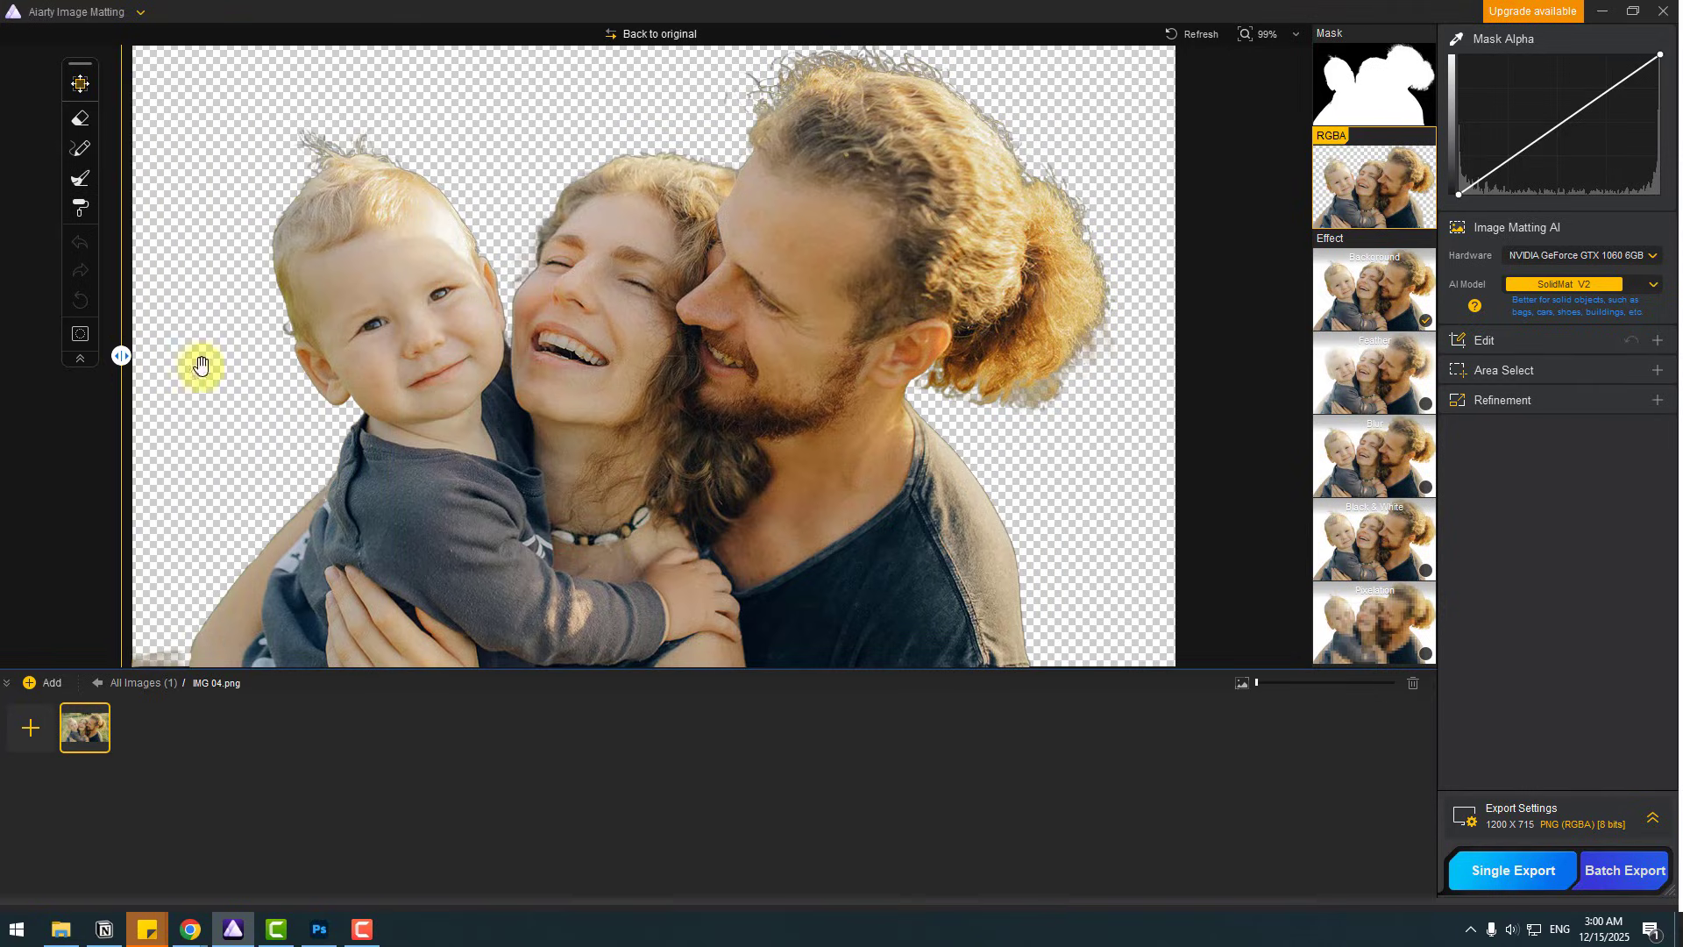
{"action": "scroll", "coordinate": [379, 286], "scroll_direction": "up", "scroll_amount": 4}
{"action": "left_click_drag", "start_coordinate": [379, 285], "coordinate": [756, 505]}
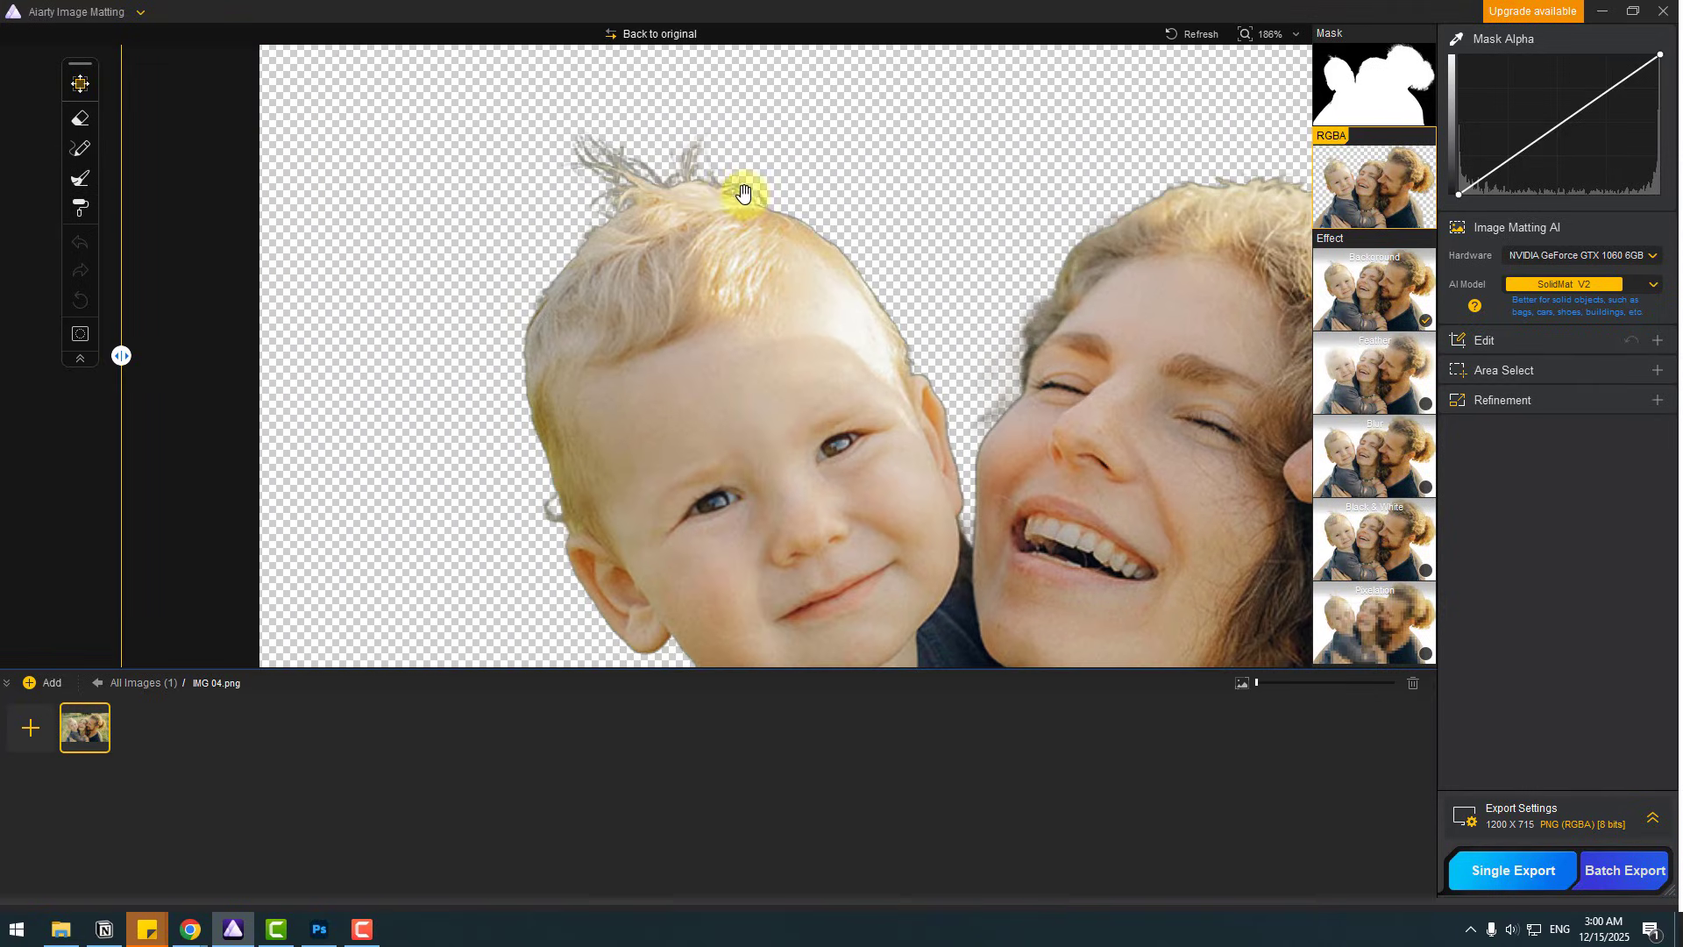
{"action": "left_click_drag", "start_coordinate": [745, 192], "coordinate": [871, 421]}
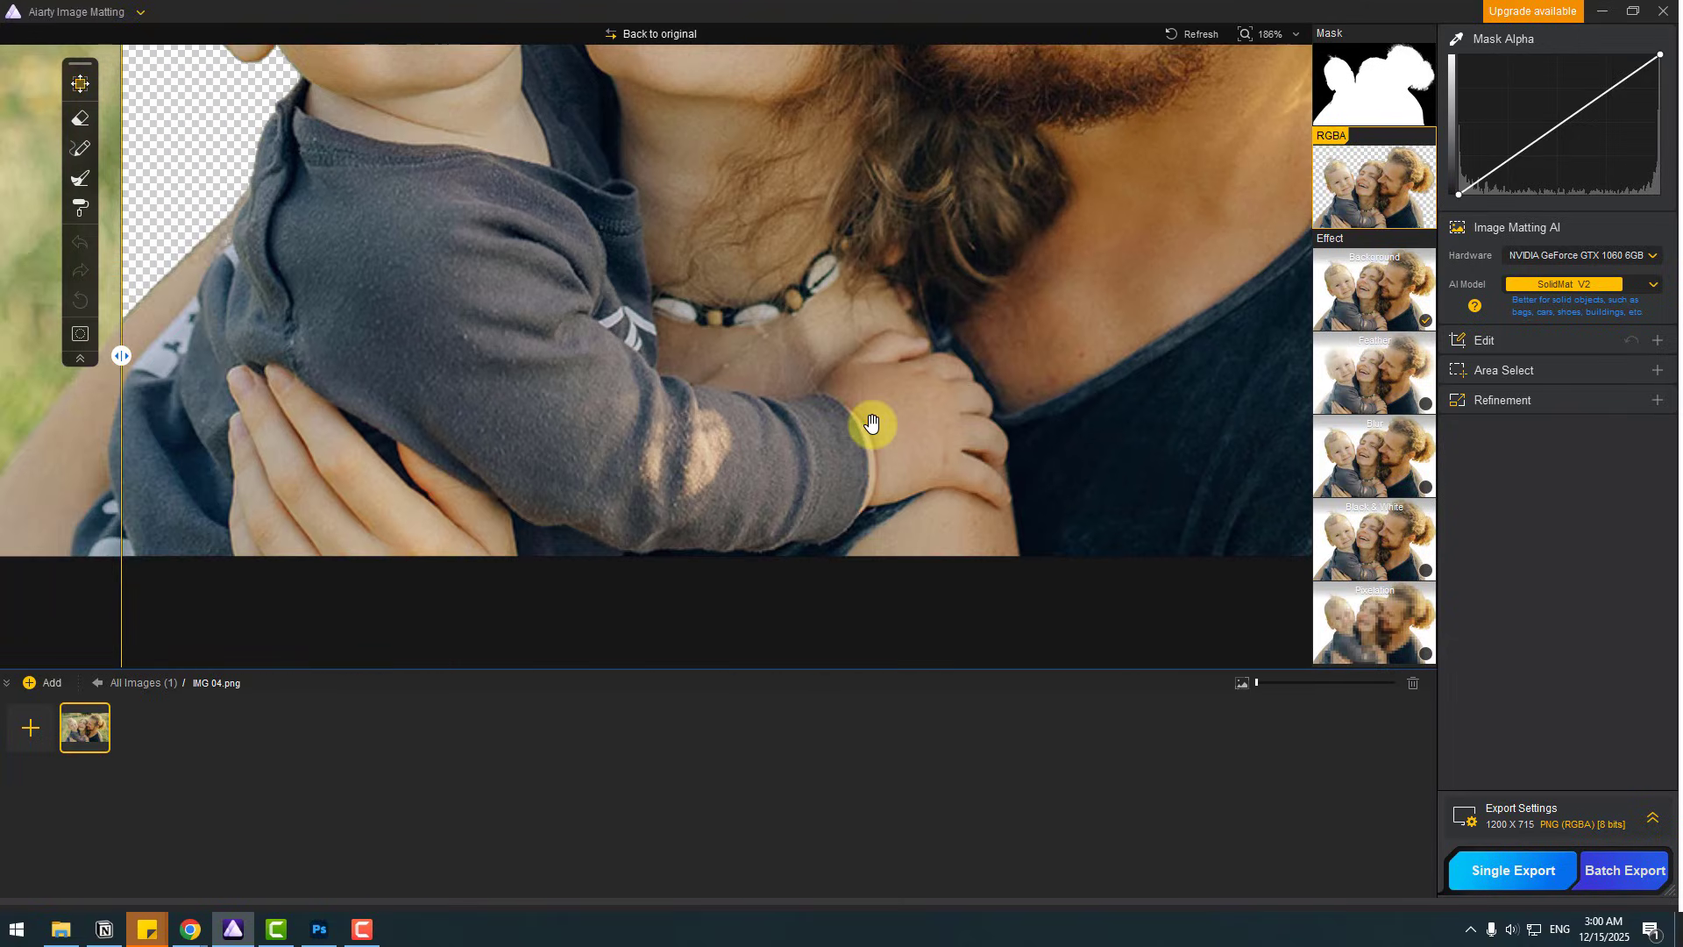
{"action": "scroll", "coordinate": [921, 365], "scroll_direction": "down", "scroll_amount": 4}
{"action": "scroll", "coordinate": [925, 341], "scroll_direction": "up", "scroll_amount": 1}
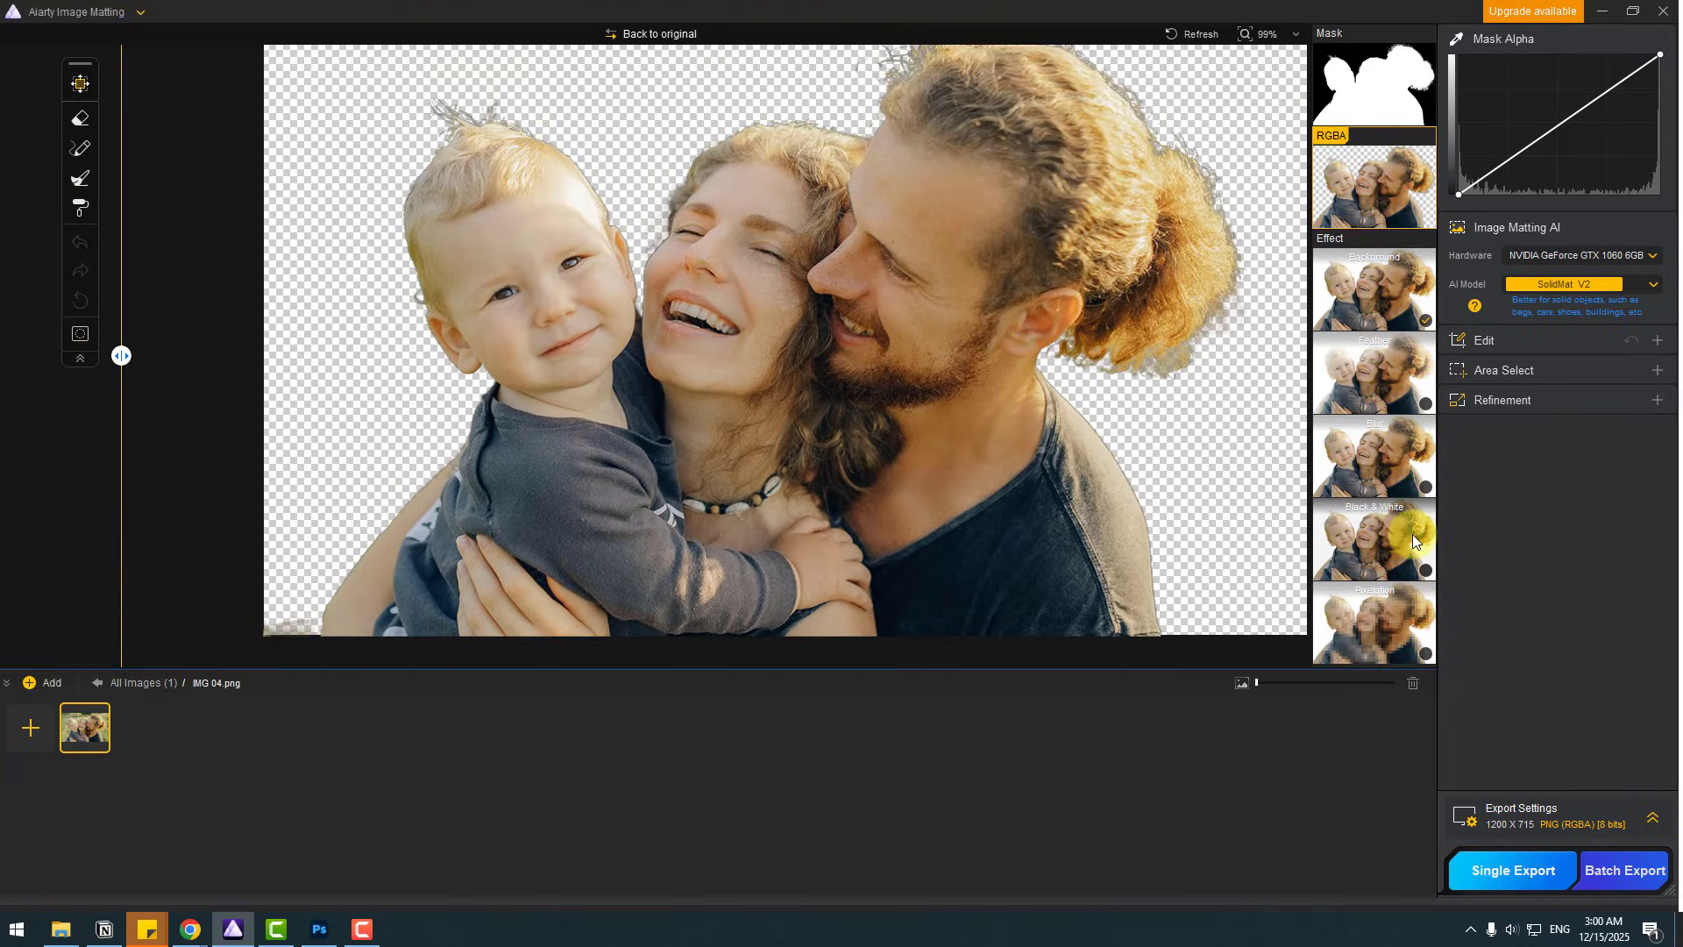
Step: Replace the family photo's background with a previous history image
{"action": "left_click", "coordinate": [1374, 289]}
{"action": "left_click", "coordinate": [593, 641]}
{"action": "left_click", "coordinate": [627, 631]}
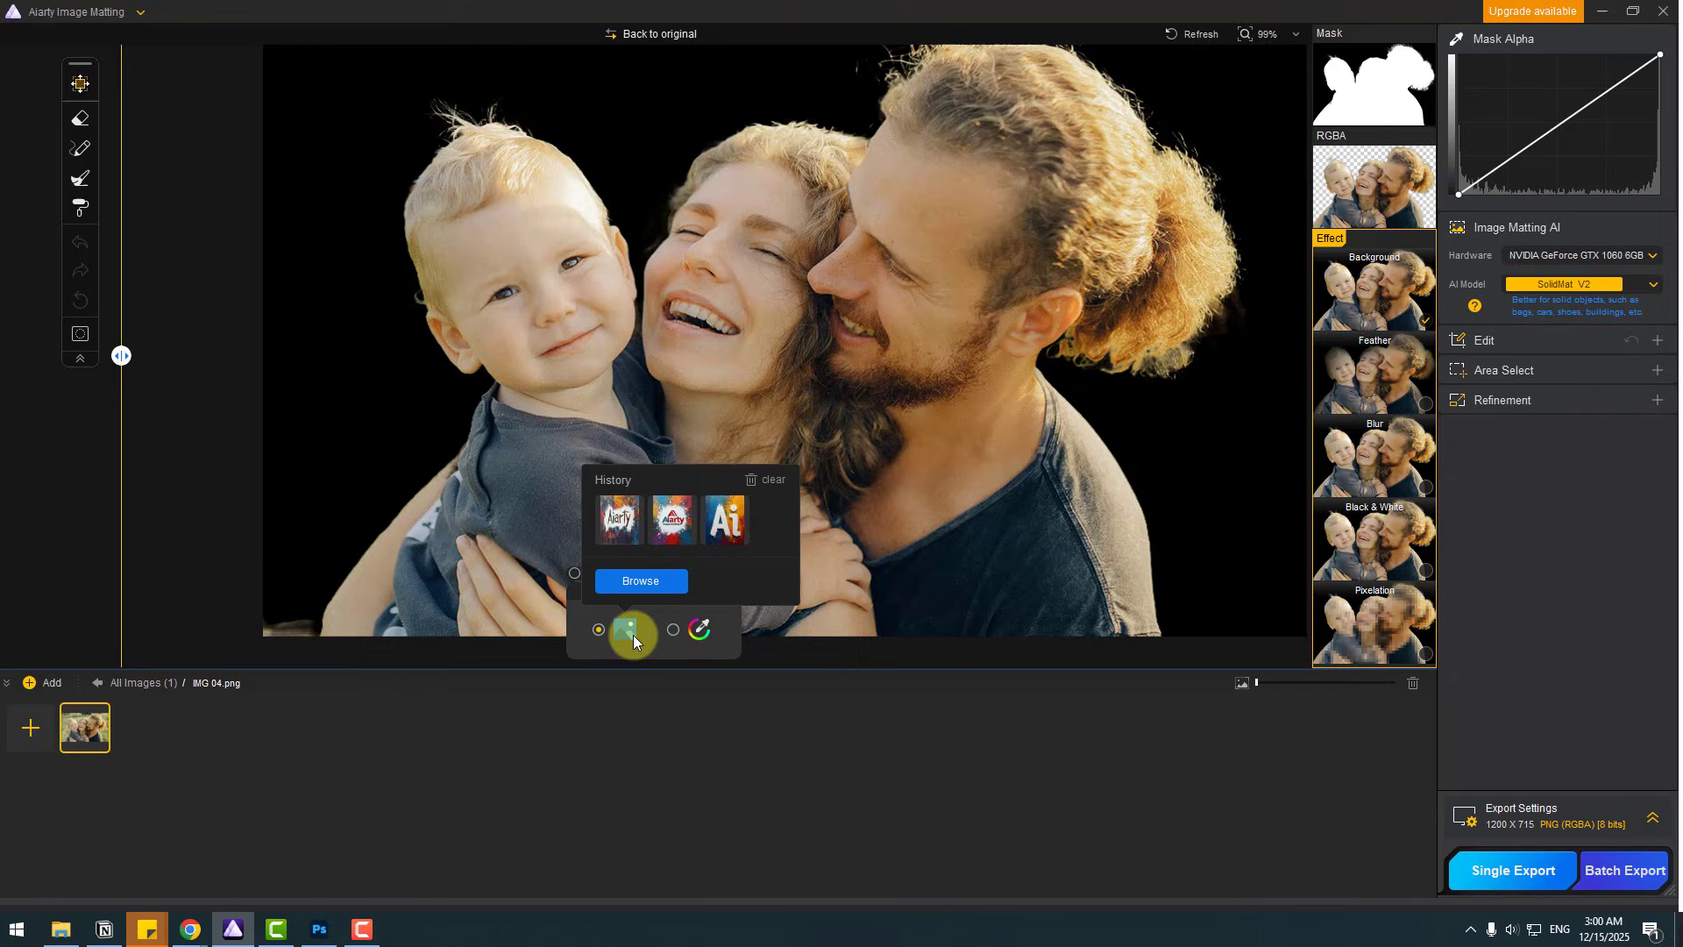
{"action": "left_click", "coordinate": [620, 524]}
Step: Turn on Blur for the background and try several blur styles
{"action": "left_click", "coordinate": [1393, 461]}
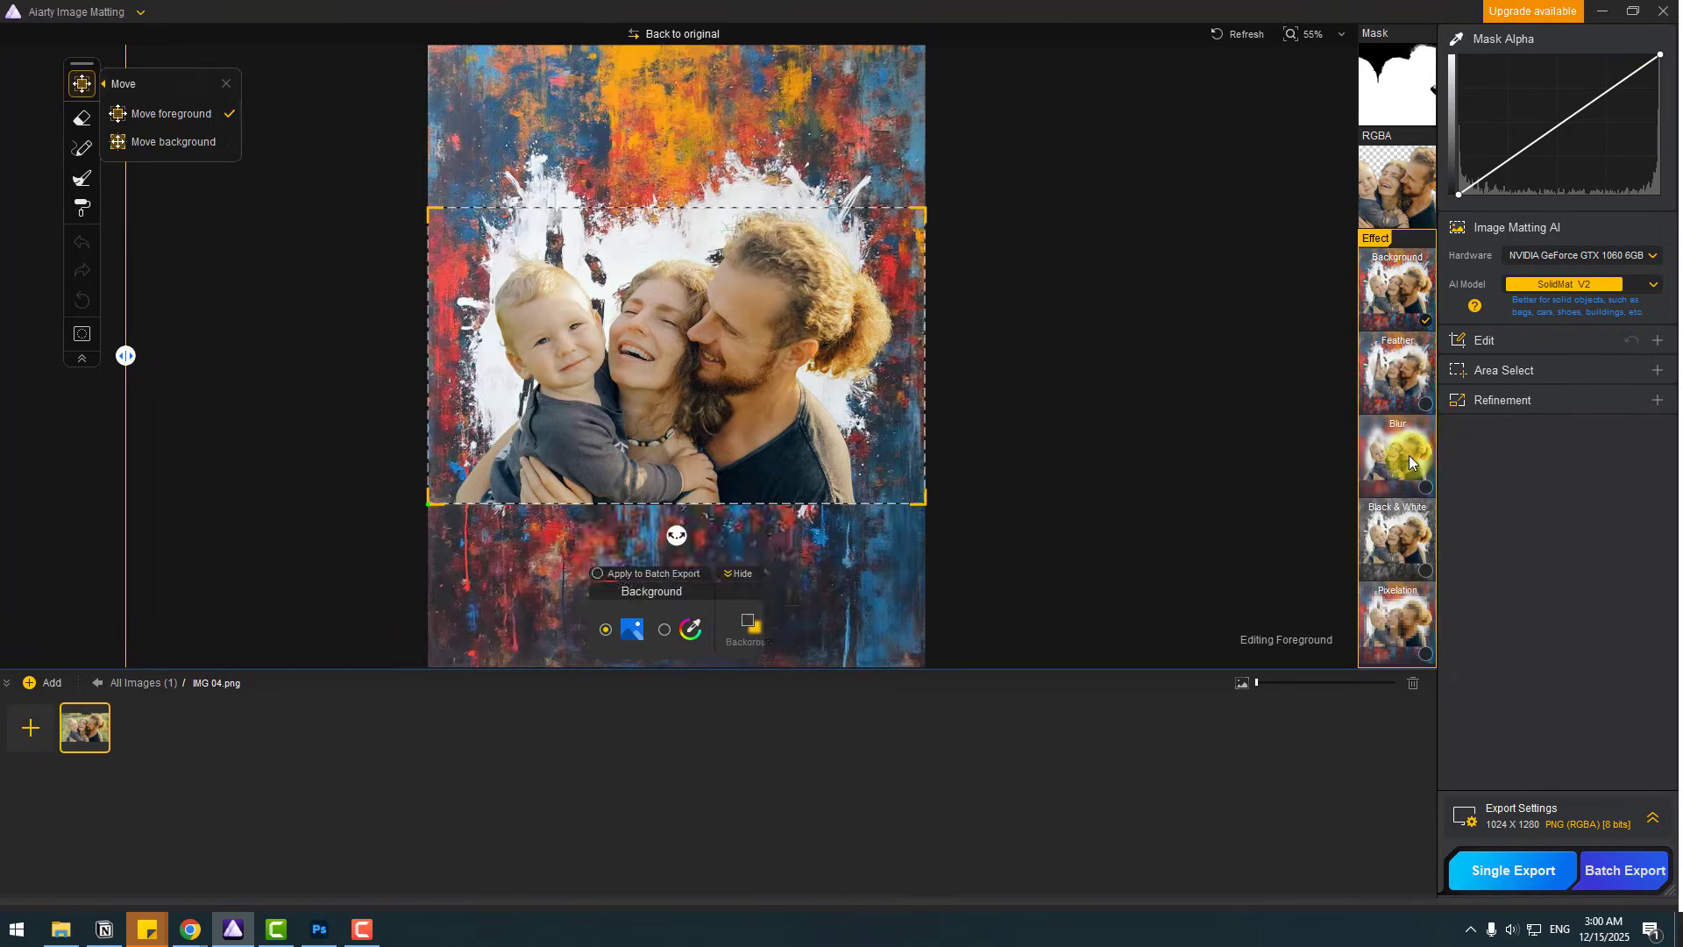
{"action": "left_click", "coordinate": [707, 627]}
{"action": "left_click", "coordinate": [698, 627]}
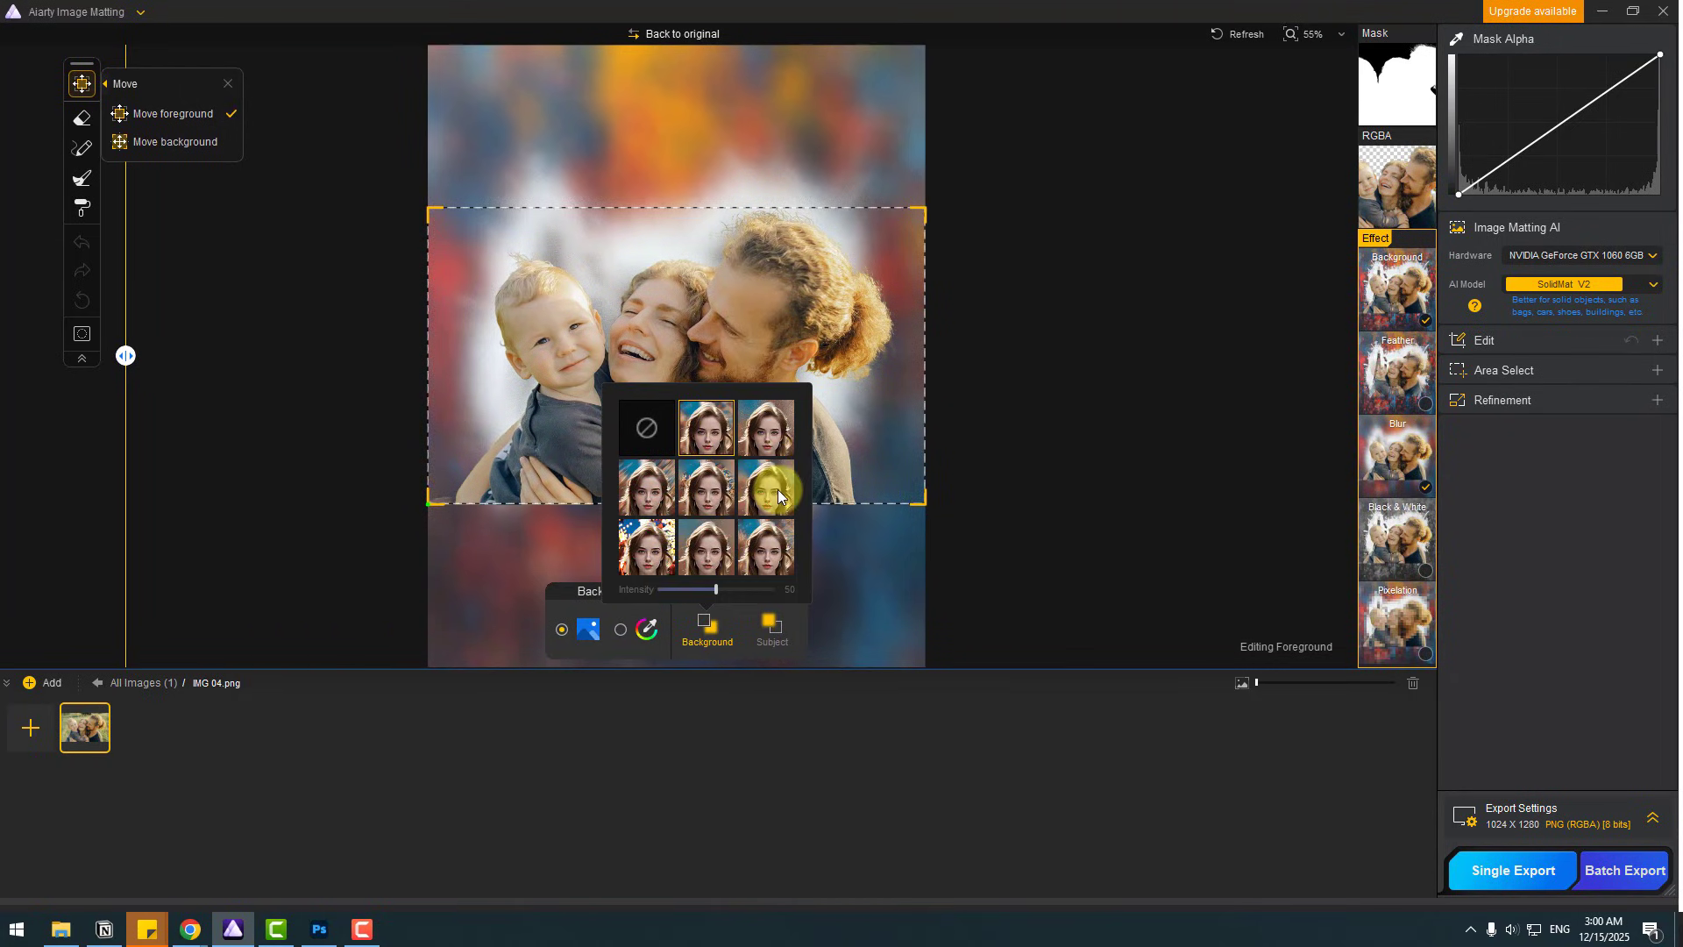
{"action": "left_click", "coordinate": [768, 486]}
{"action": "left_click", "coordinate": [720, 484]}
{"action": "left_click", "coordinate": [717, 530]}
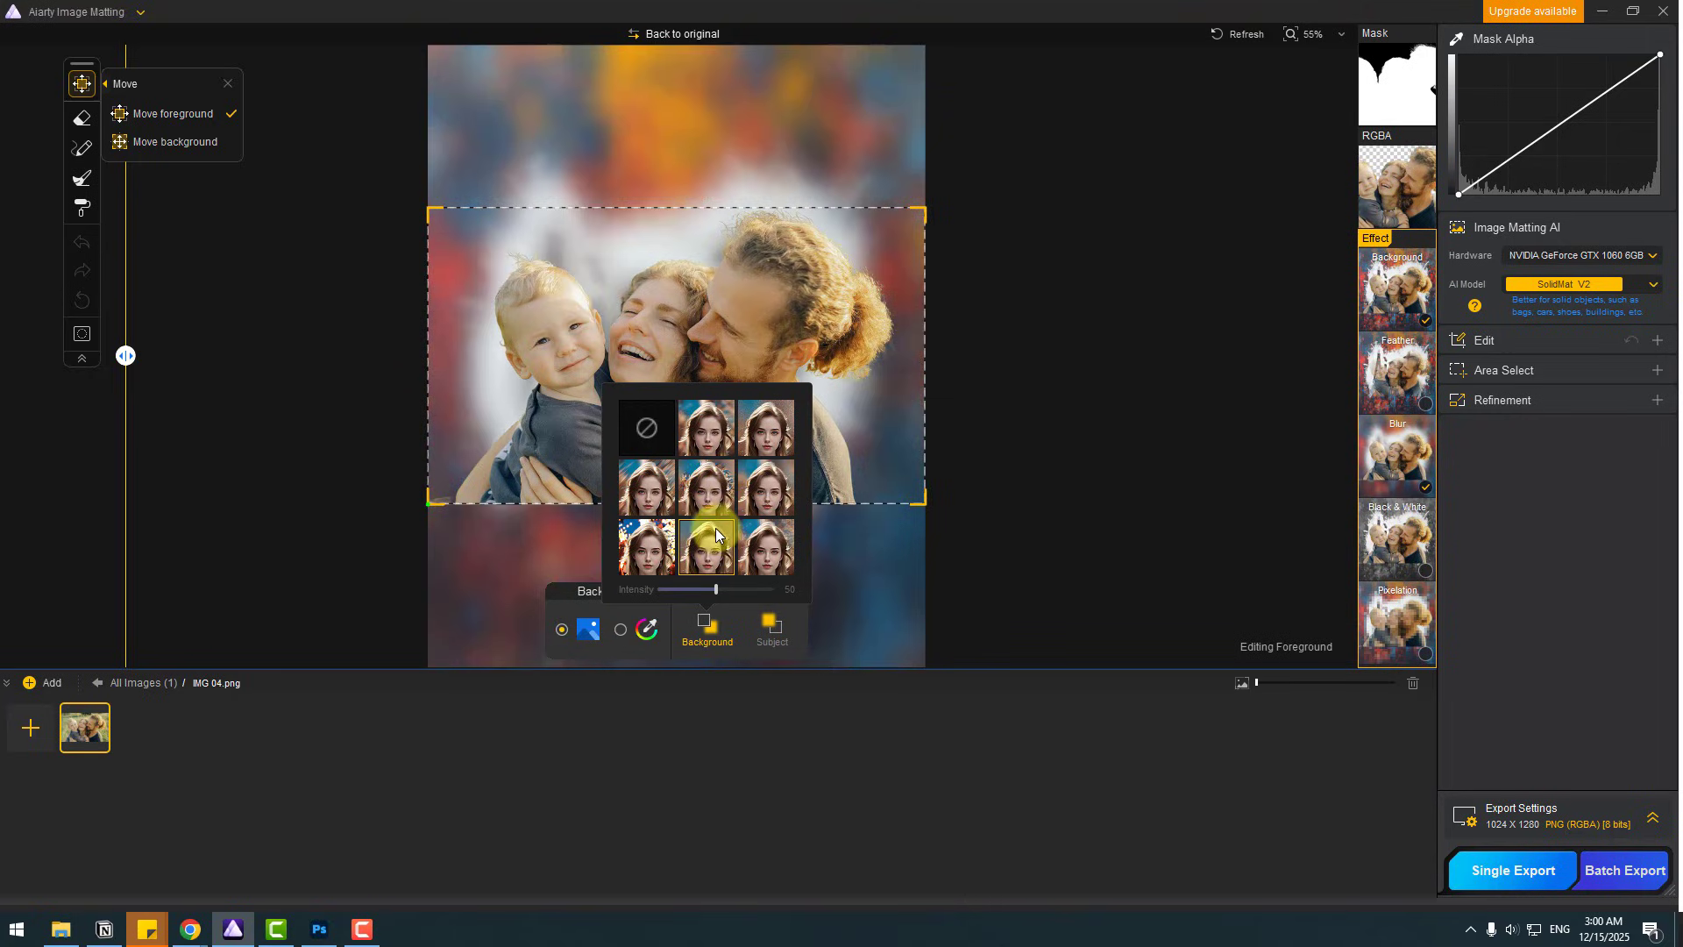
{"action": "left_click", "coordinate": [1027, 436]}
Step: Move the family cutout upward over the blurred background, then open the image picker
{"action": "scroll", "coordinate": [773, 412], "scroll_direction": "up", "scroll_amount": 3}
{"action": "scroll", "coordinate": [773, 412], "scroll_direction": "up", "scroll_amount": 1}
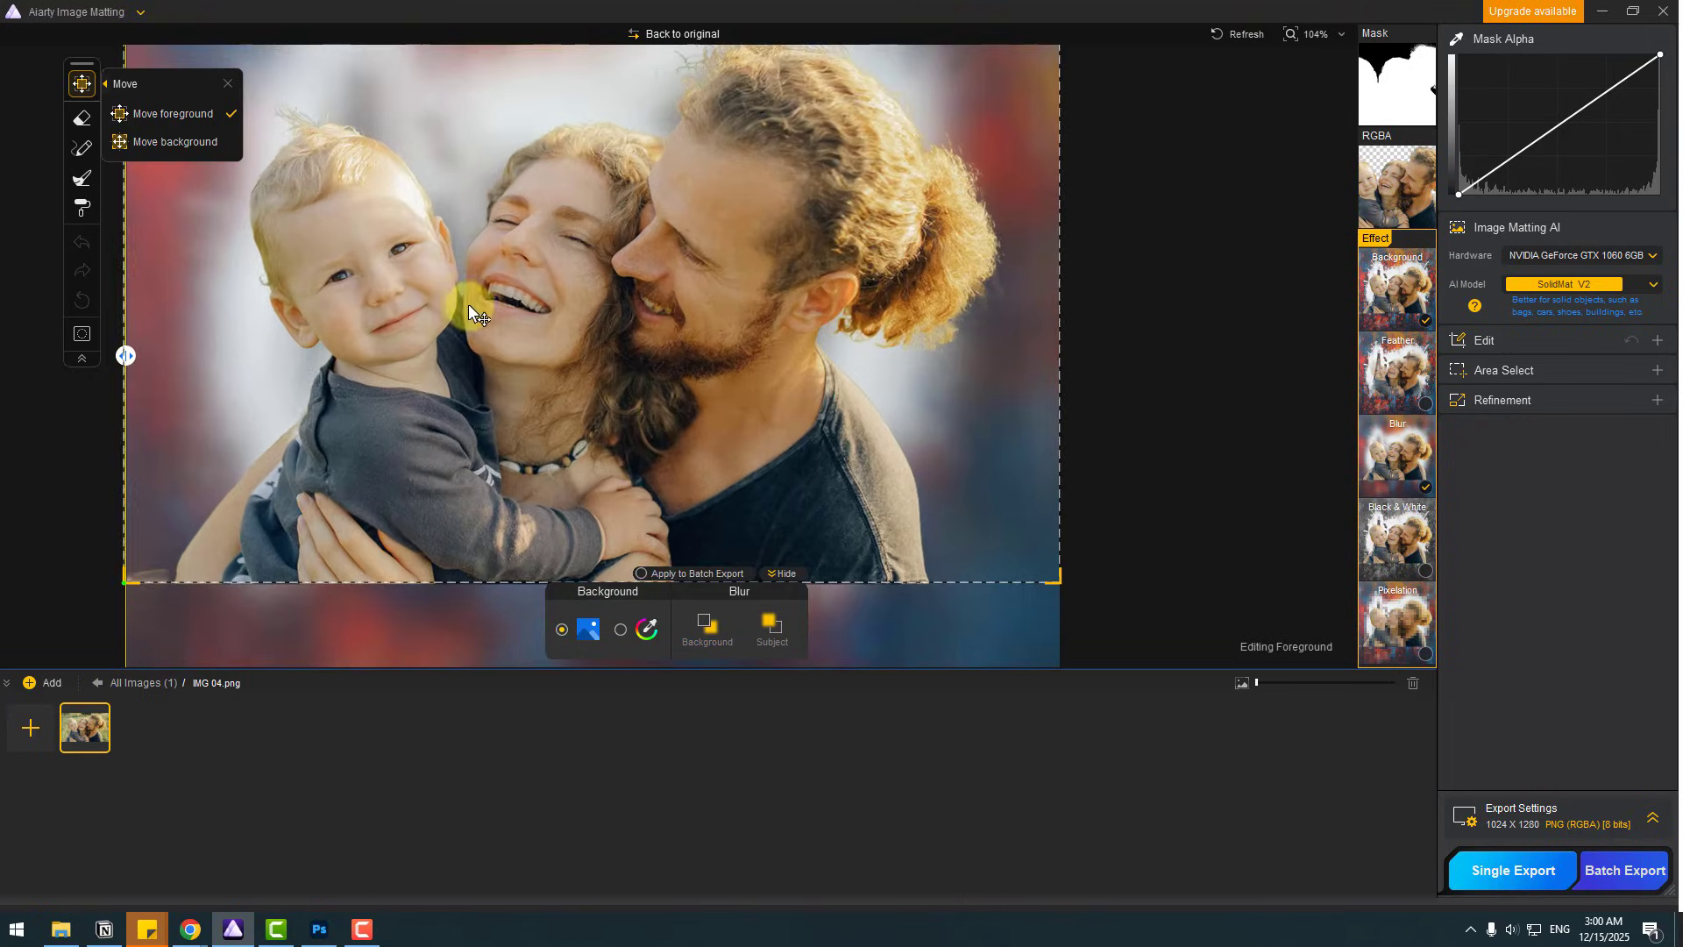
{"action": "left_click_drag", "start_coordinate": [469, 301], "coordinate": [488, 348]}
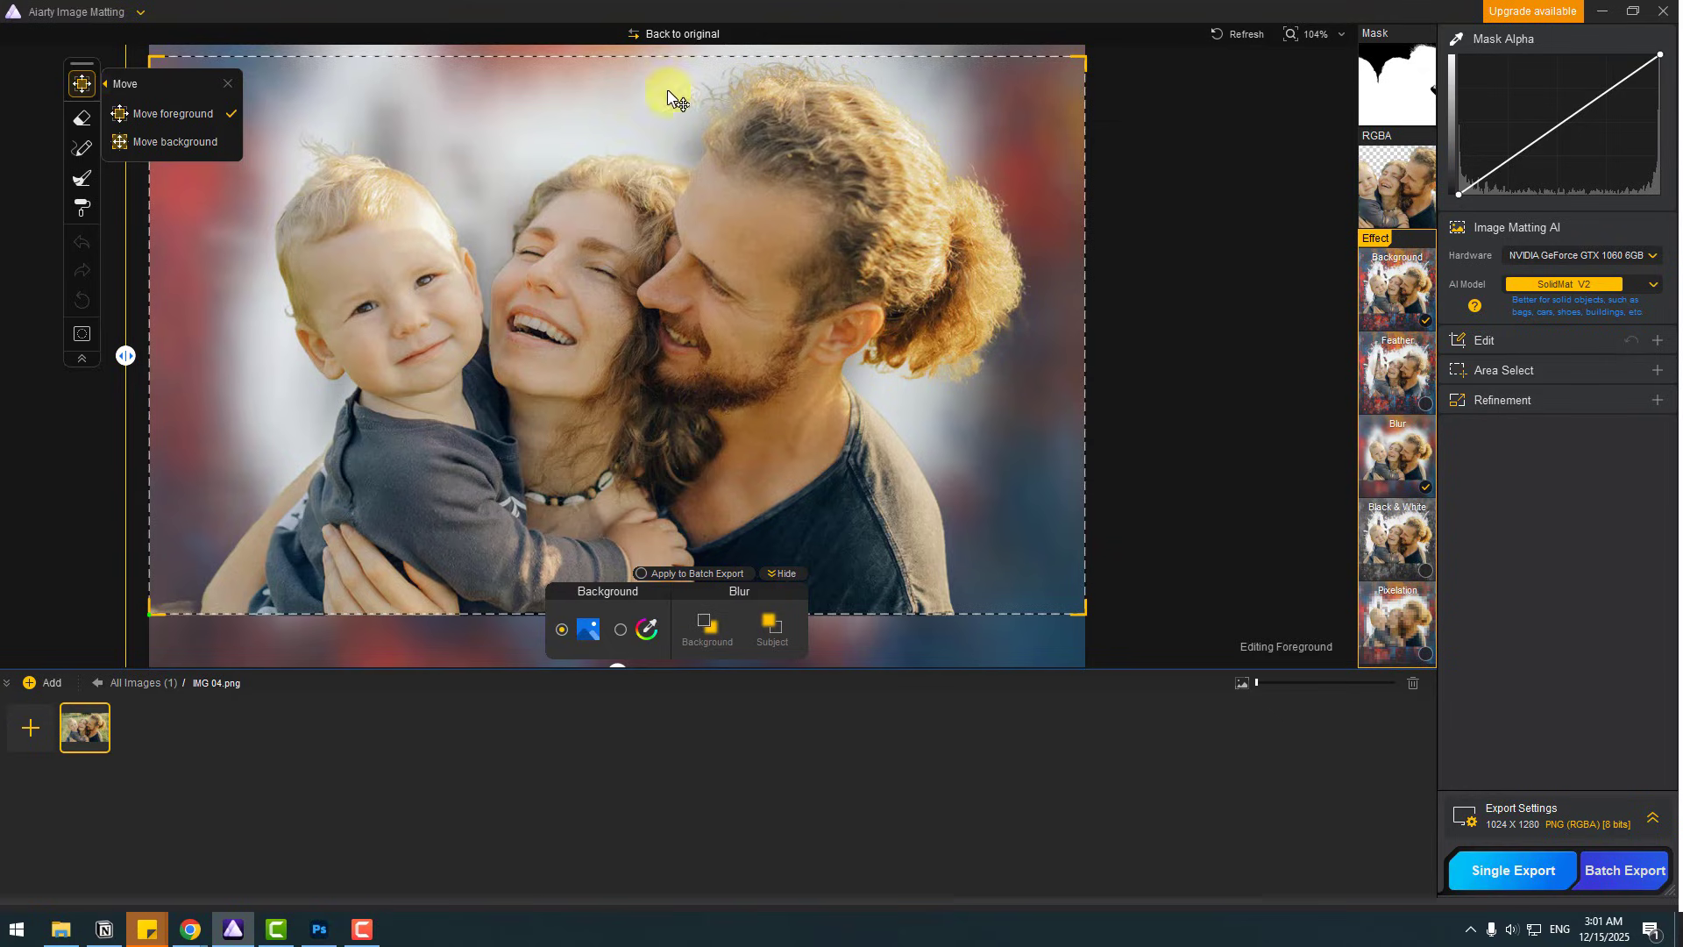
{"action": "scroll", "coordinate": [819, 169], "scroll_direction": "up", "scroll_amount": 6}
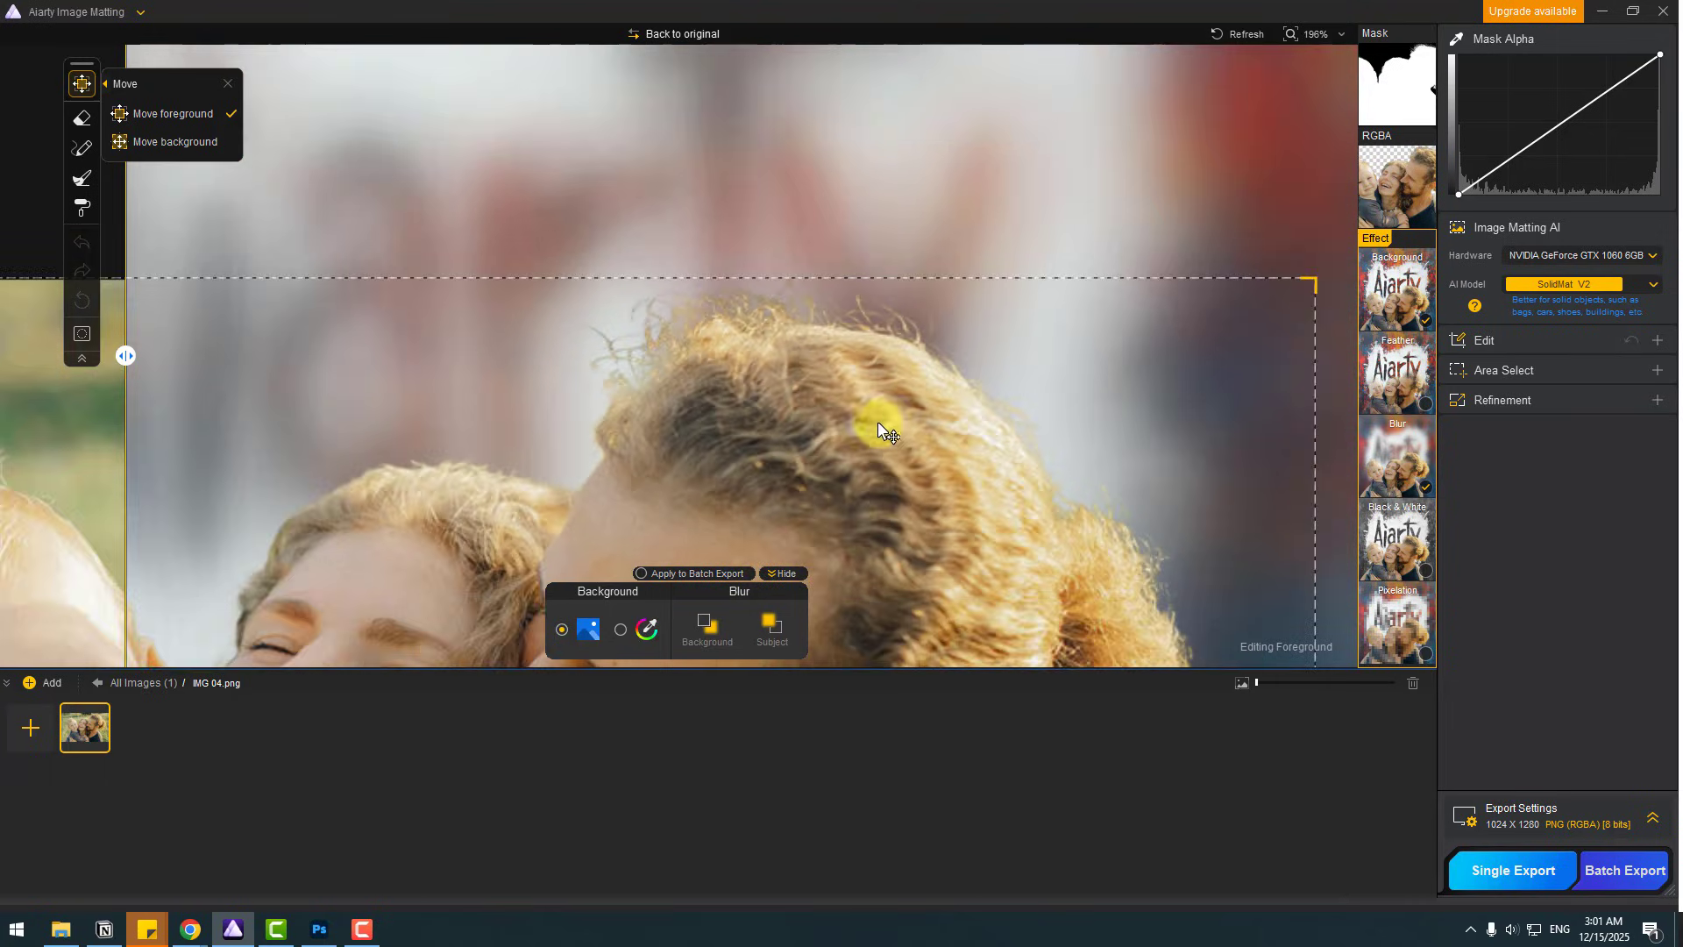
{"action": "scroll", "coordinate": [879, 427], "scroll_direction": "down", "scroll_amount": 7}
{"action": "left_click_drag", "start_coordinate": [812, 469], "coordinate": [839, 246]}
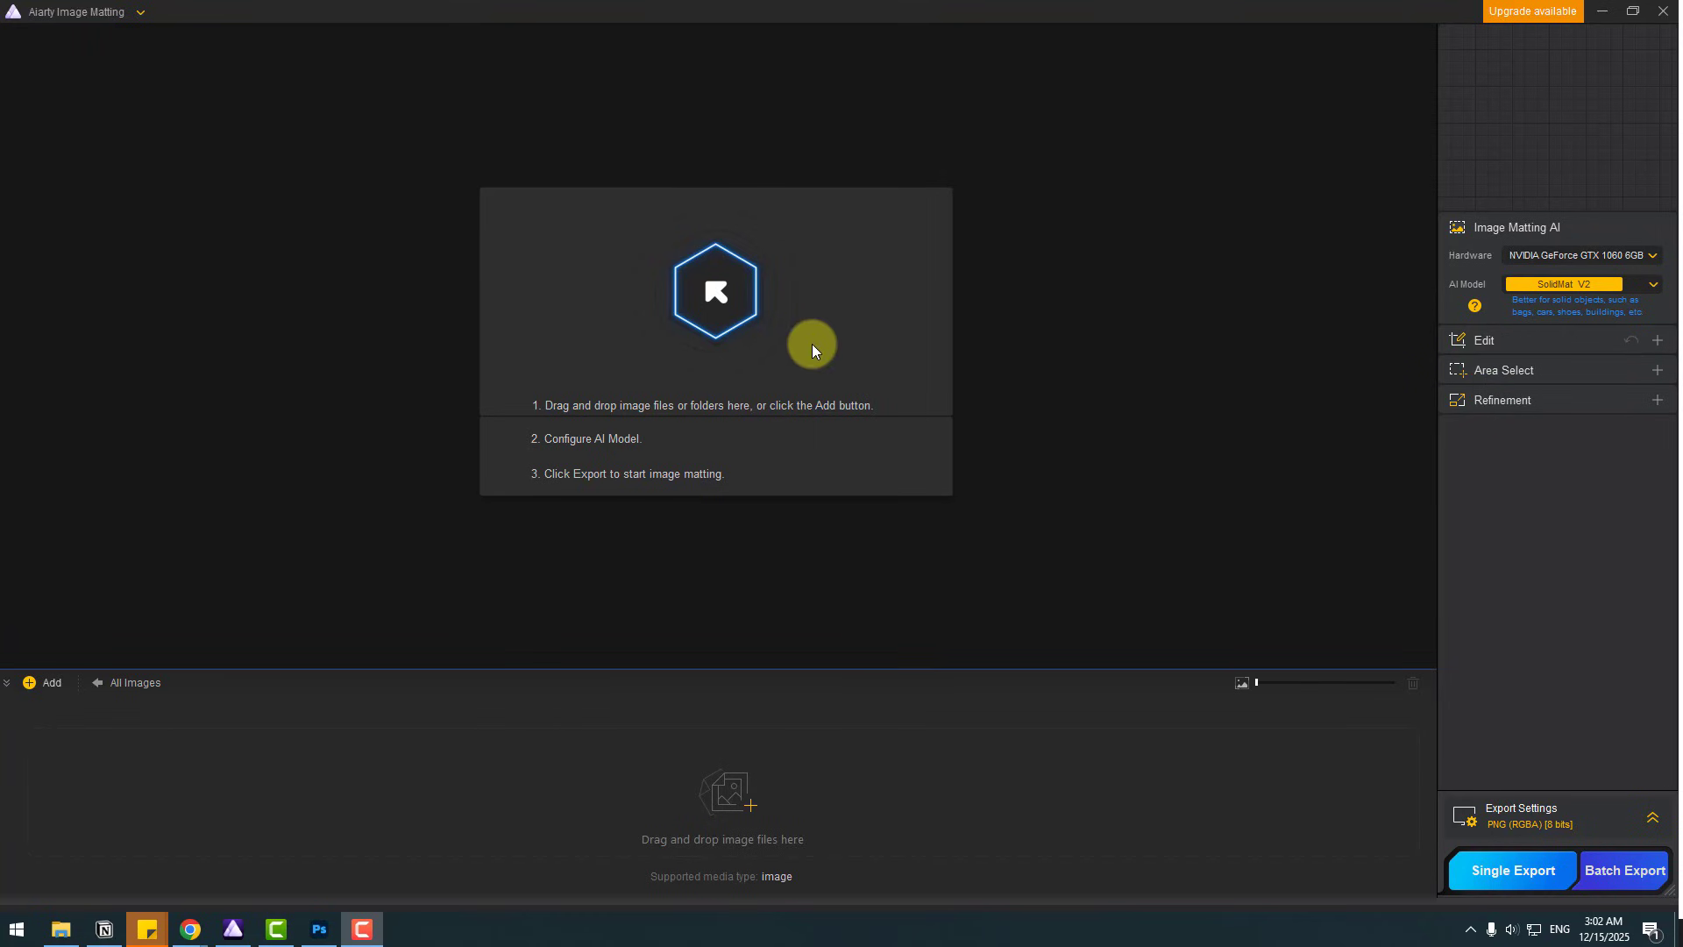
{"action": "left_click", "coordinate": [740, 304]}
Step: Load the blurry bag image 'low' and compare its original and processed halves
{"action": "left_click", "coordinate": [194, 175]}
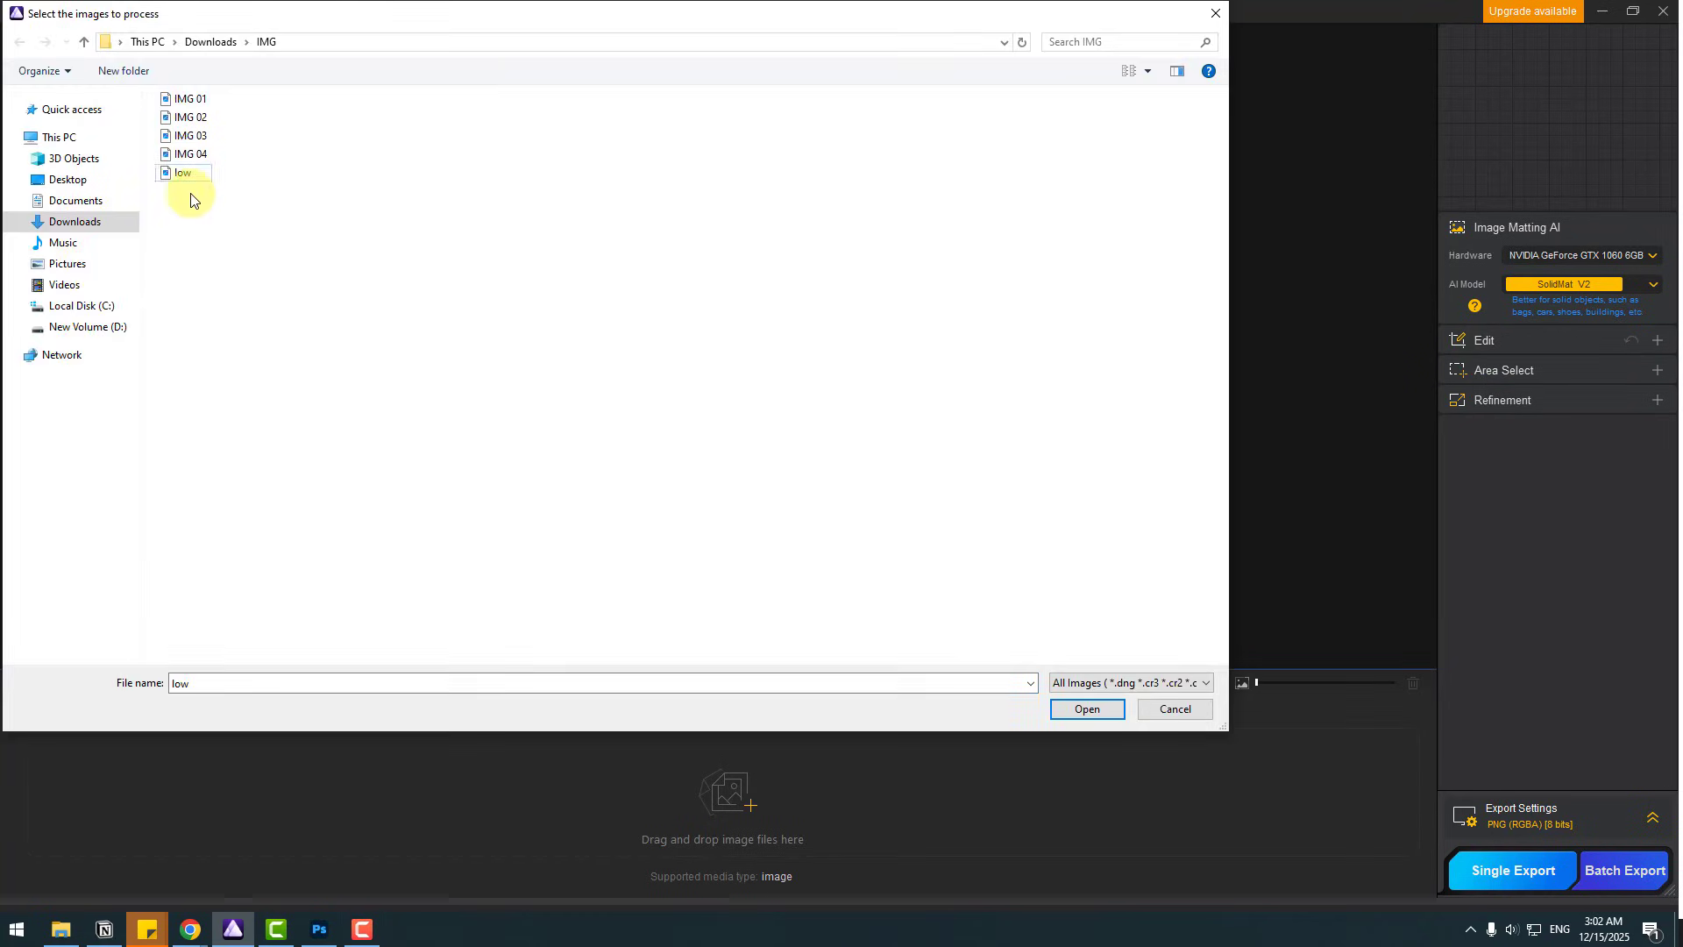
{"action": "left_click", "coordinate": [1065, 708]}
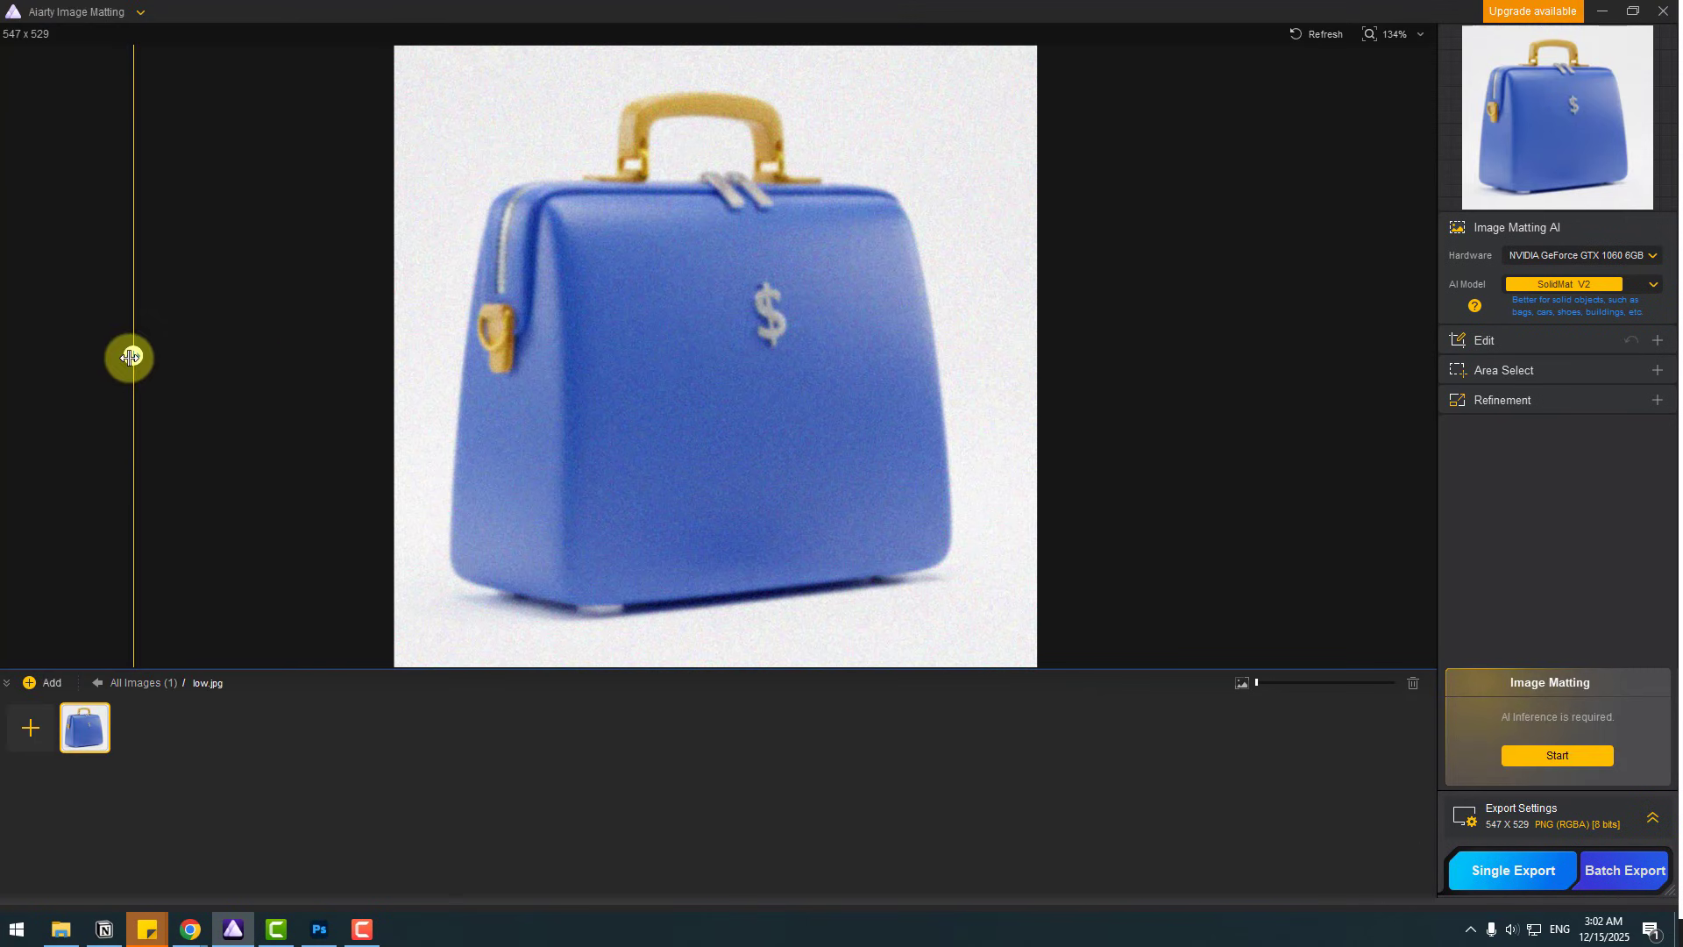
{"action": "left_click_drag", "start_coordinate": [132, 356], "coordinate": [721, 330]}
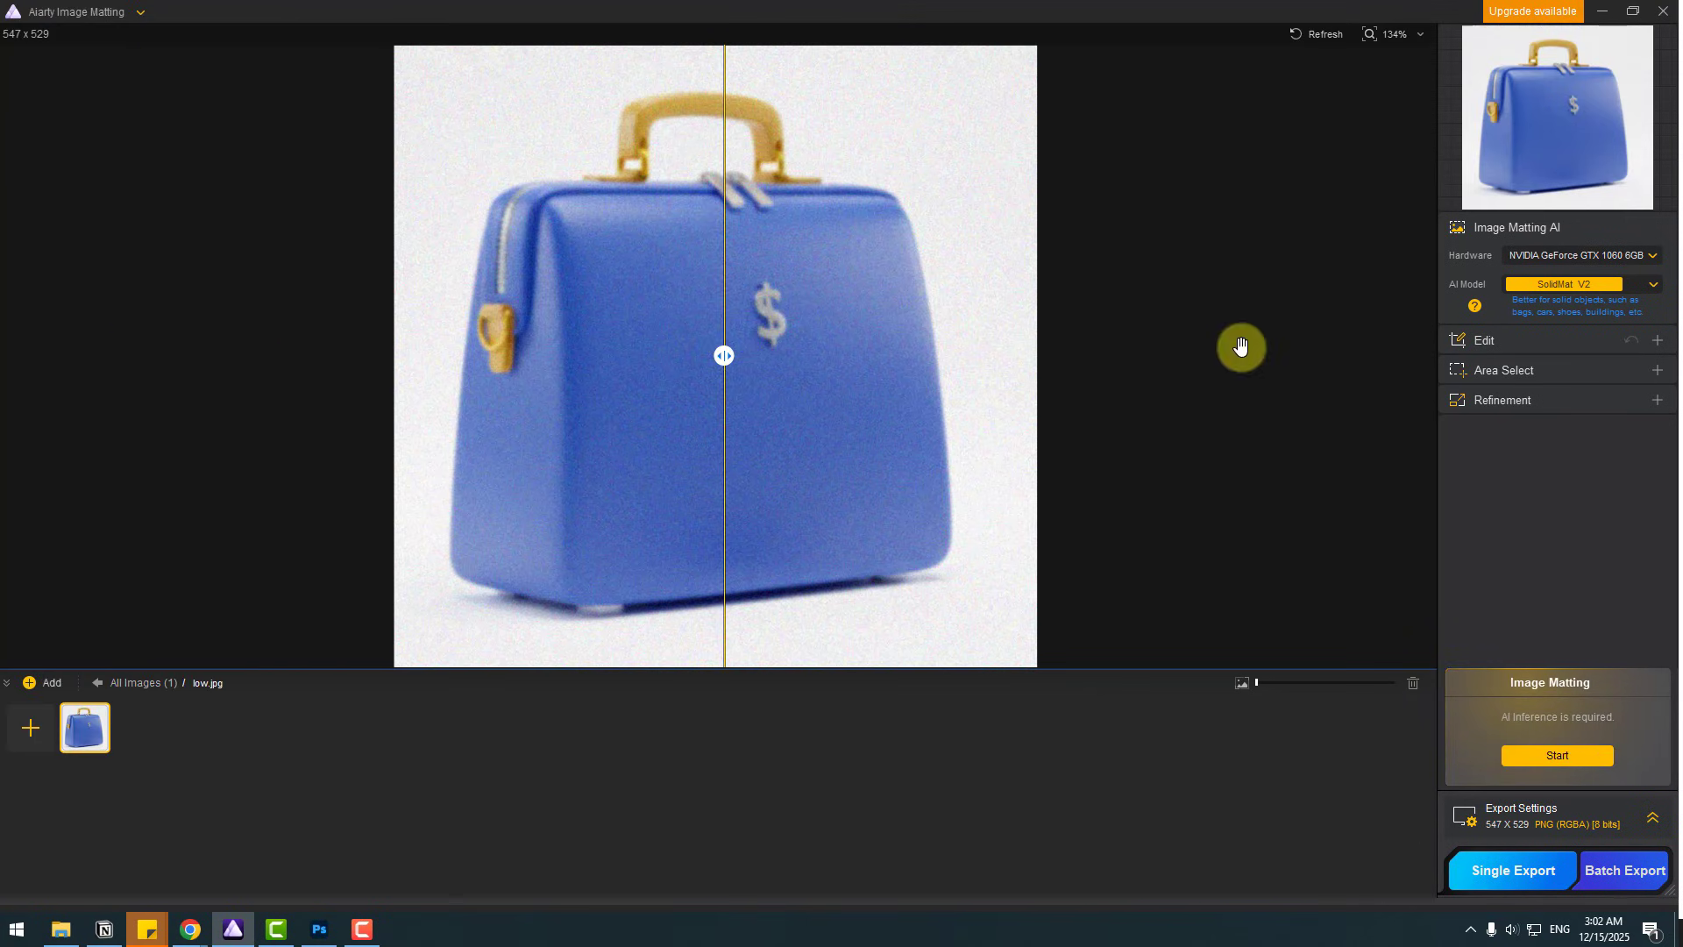
Step: Set the enhancement model to Smooth Diff v2 with Upscale x2
{"action": "left_click", "coordinate": [1657, 342]}
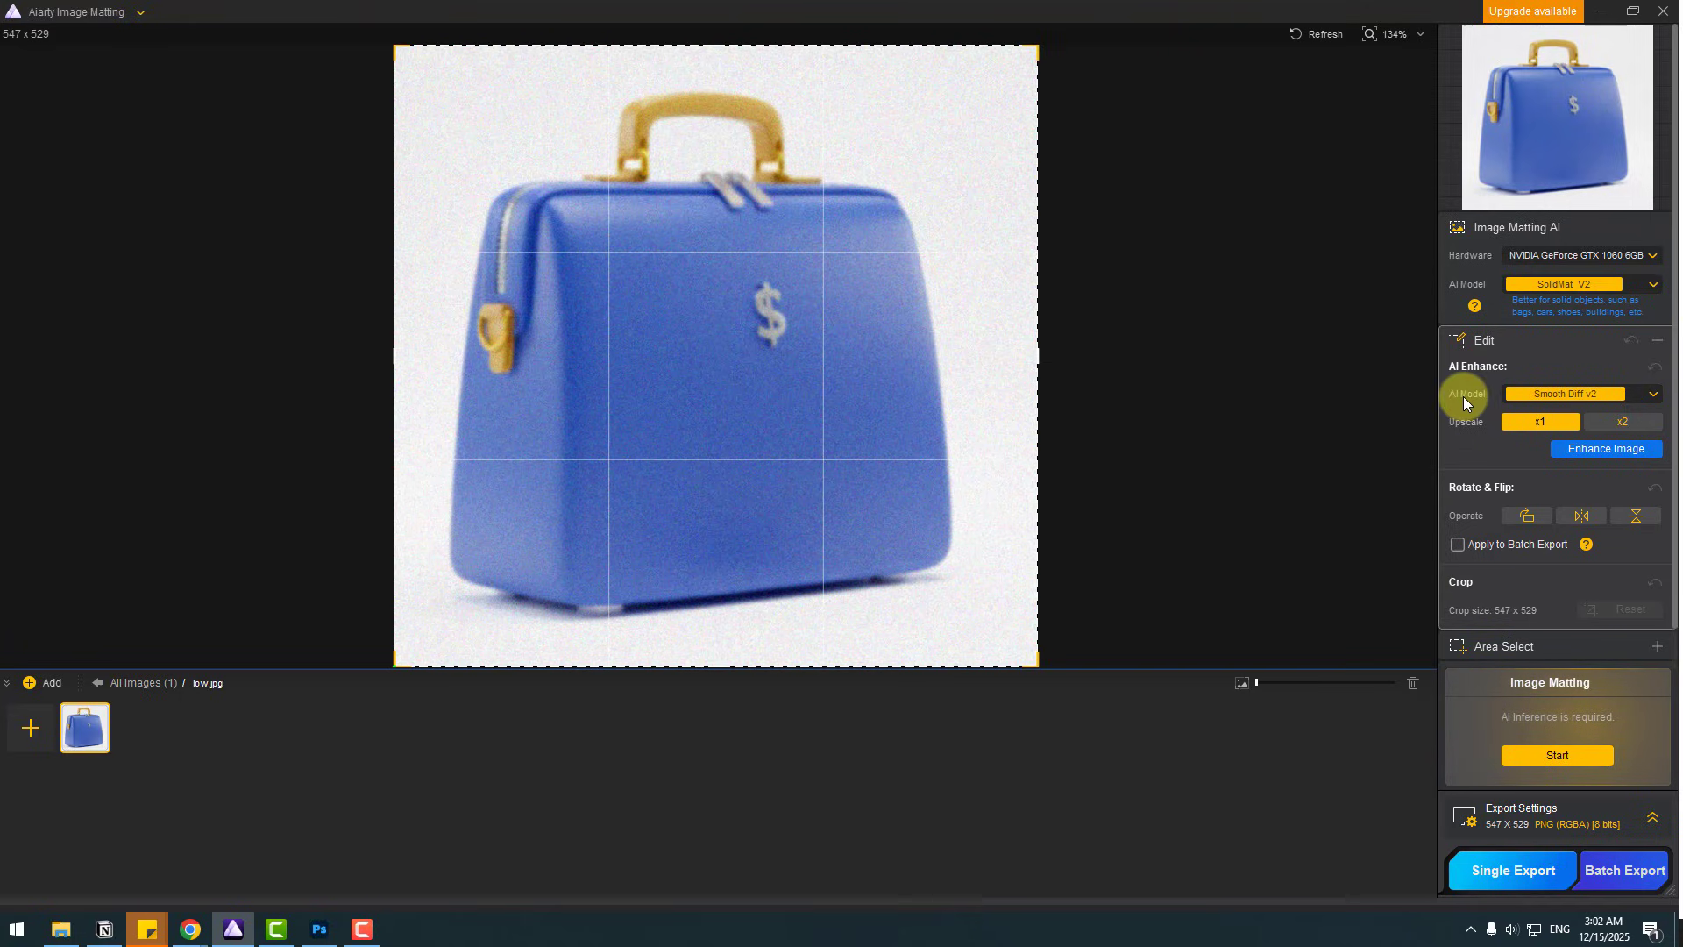
{"action": "left_click", "coordinate": [1574, 392]}
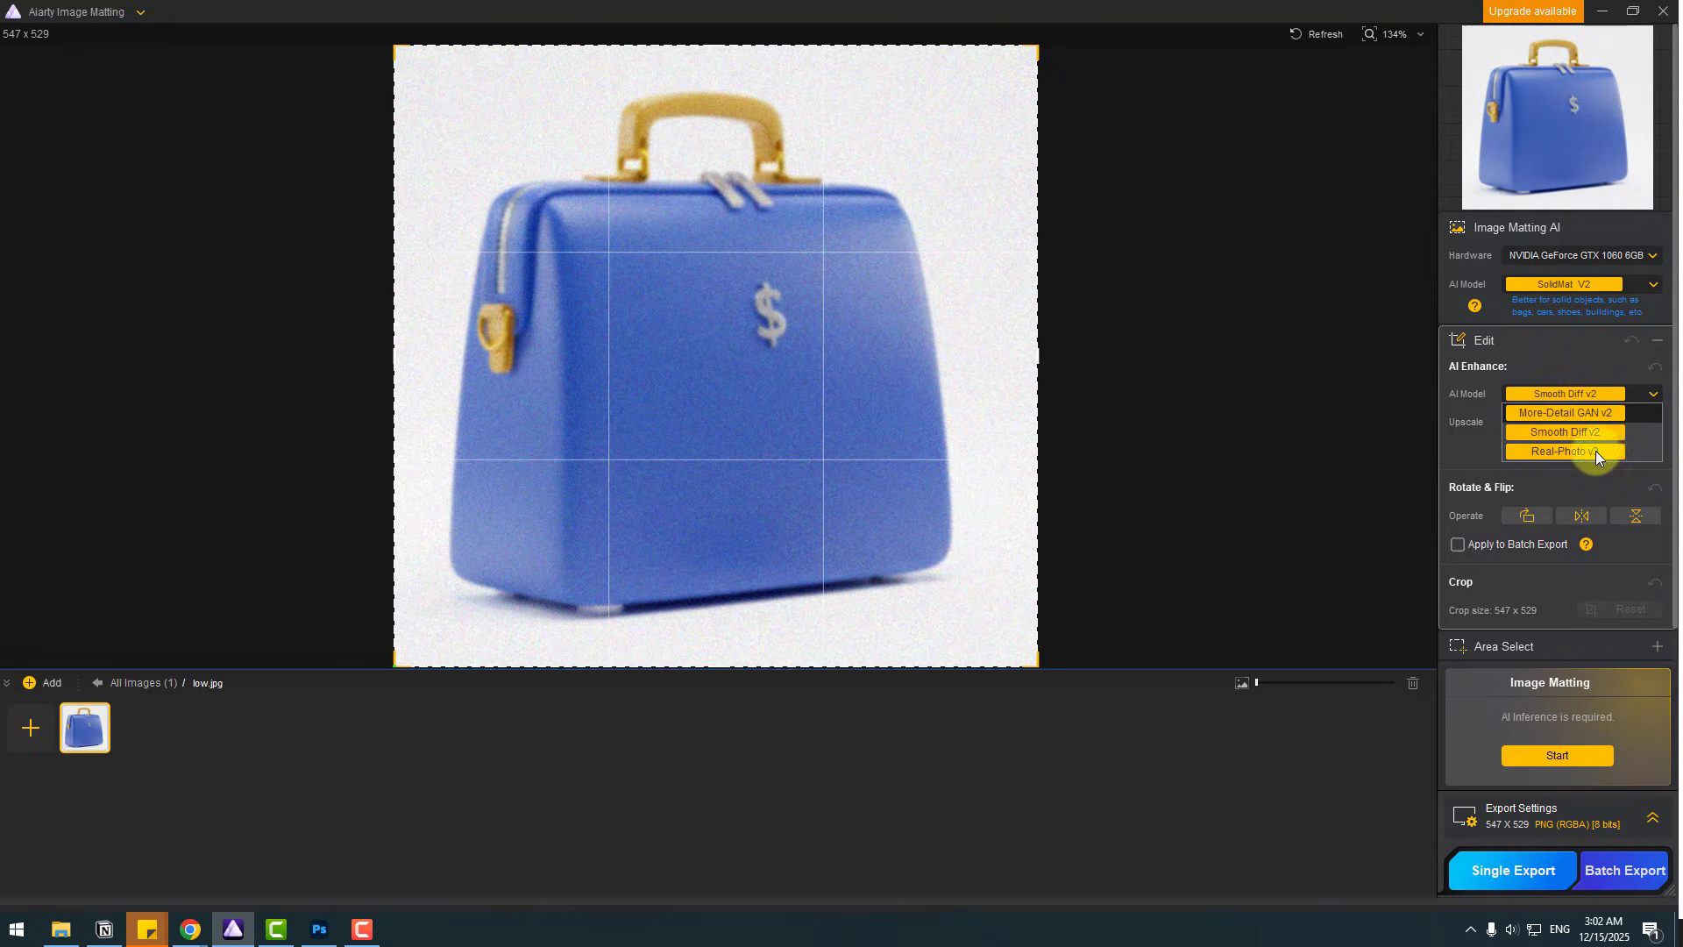
{"action": "left_click", "coordinate": [1552, 433]}
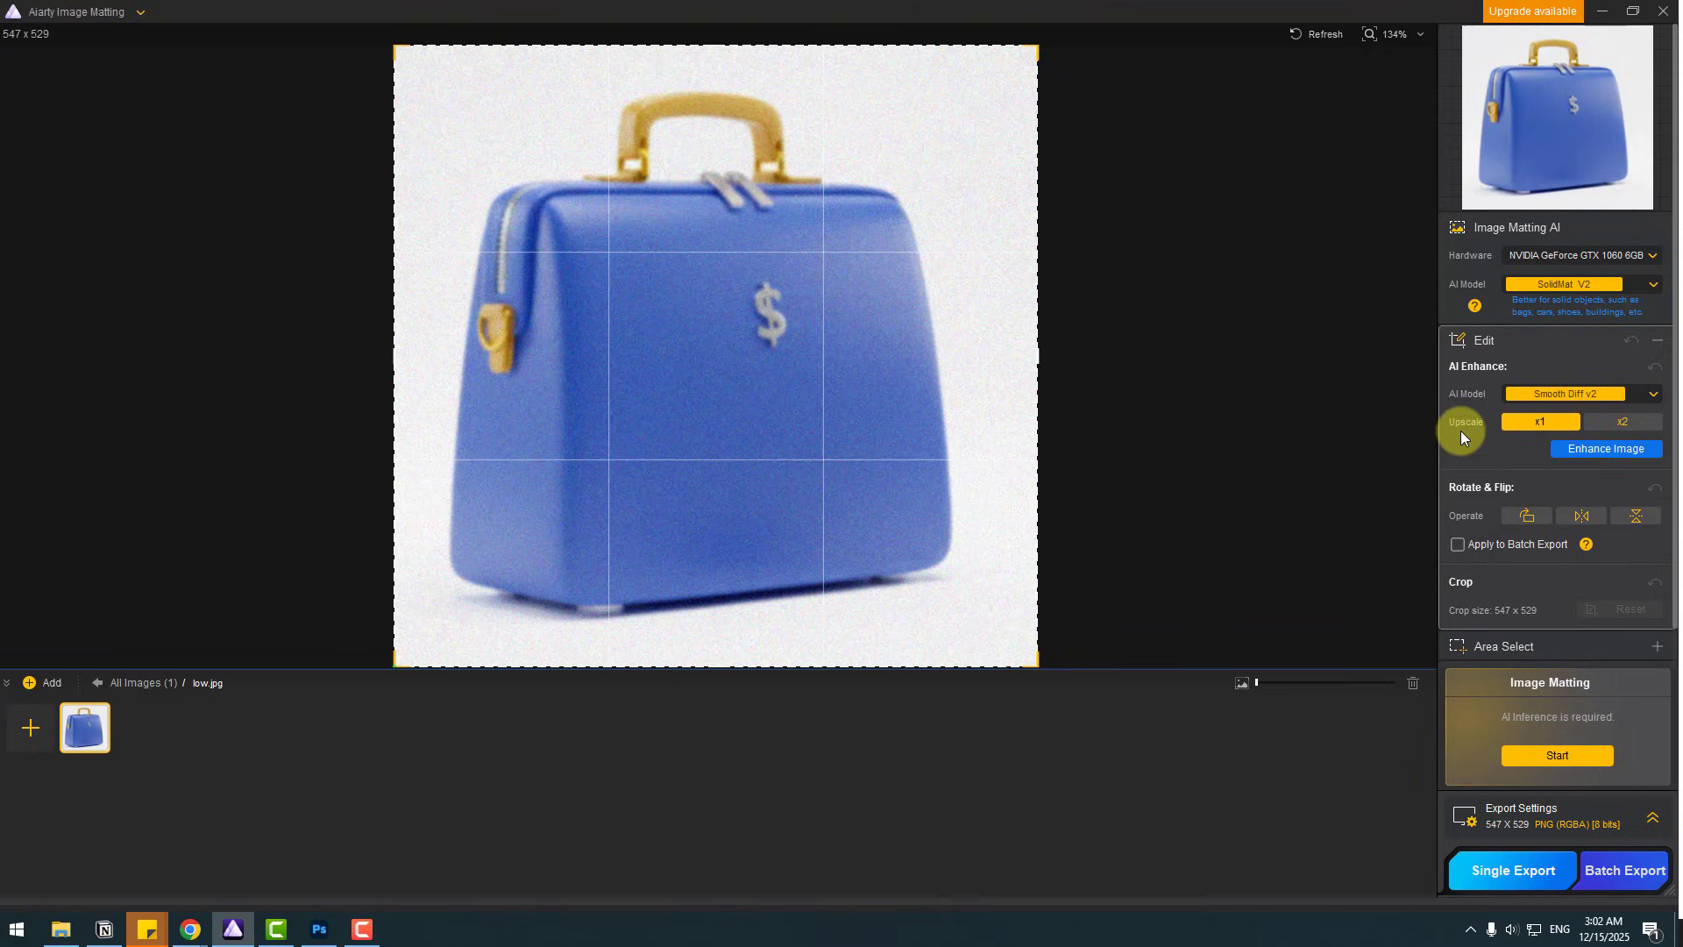
{"action": "left_click", "coordinate": [1618, 423]}
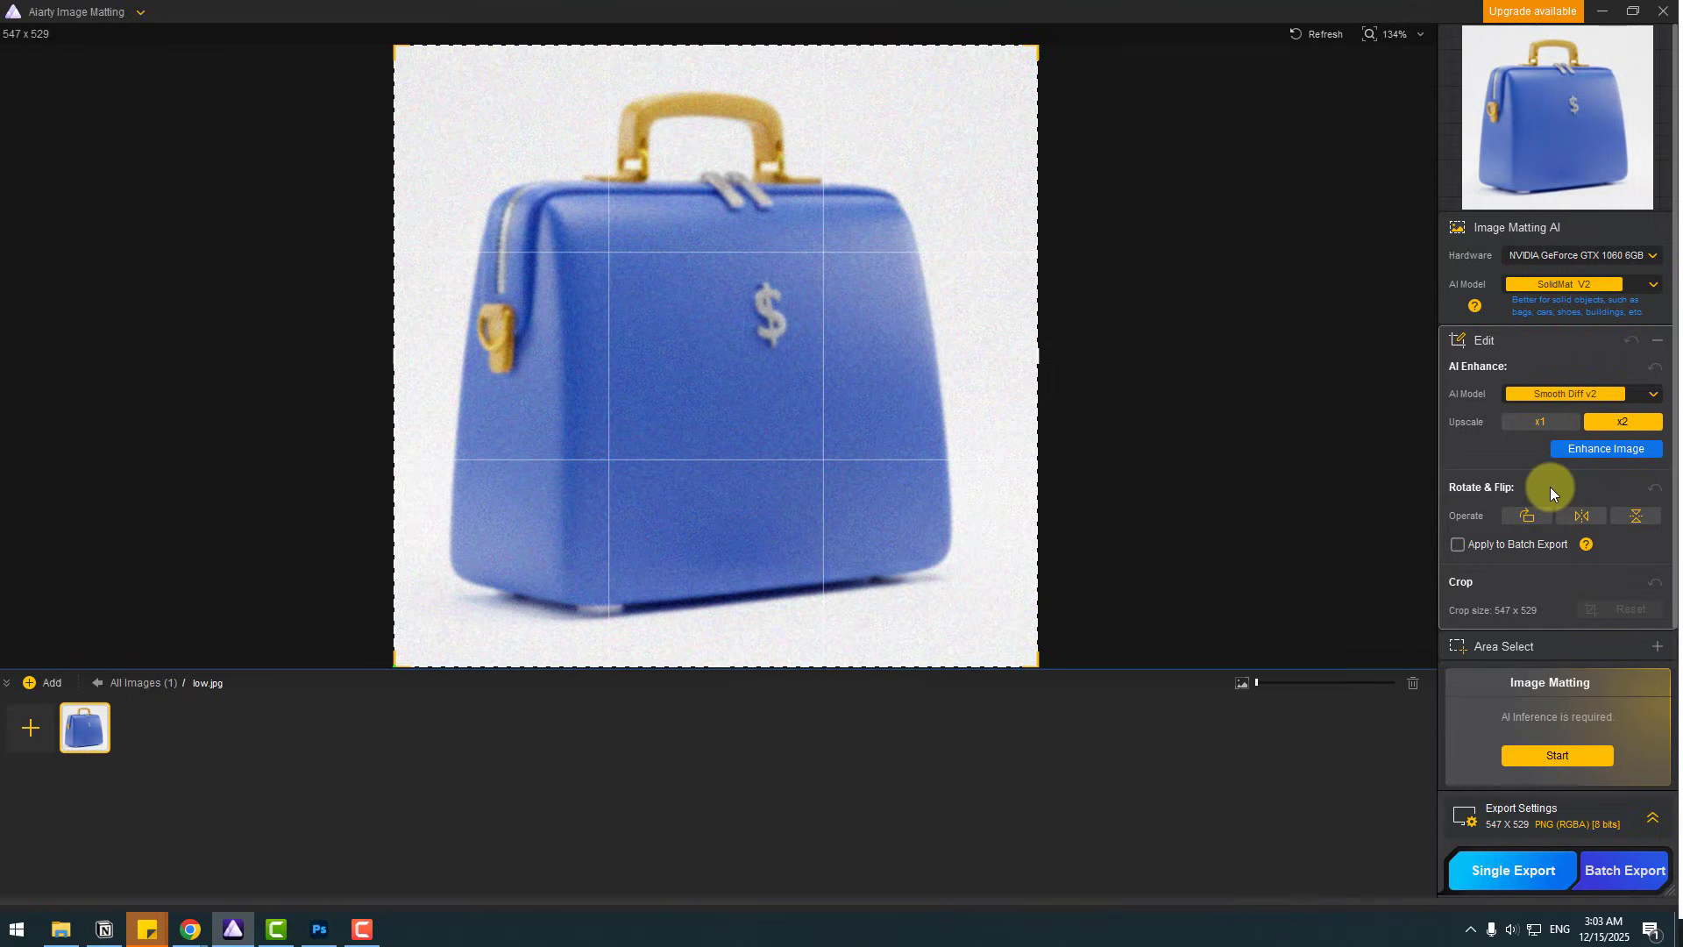
Step: Run Enhance Image to sharpen the bag and upscale it to 1094 x 1058
{"action": "left_click", "coordinate": [1590, 454]}
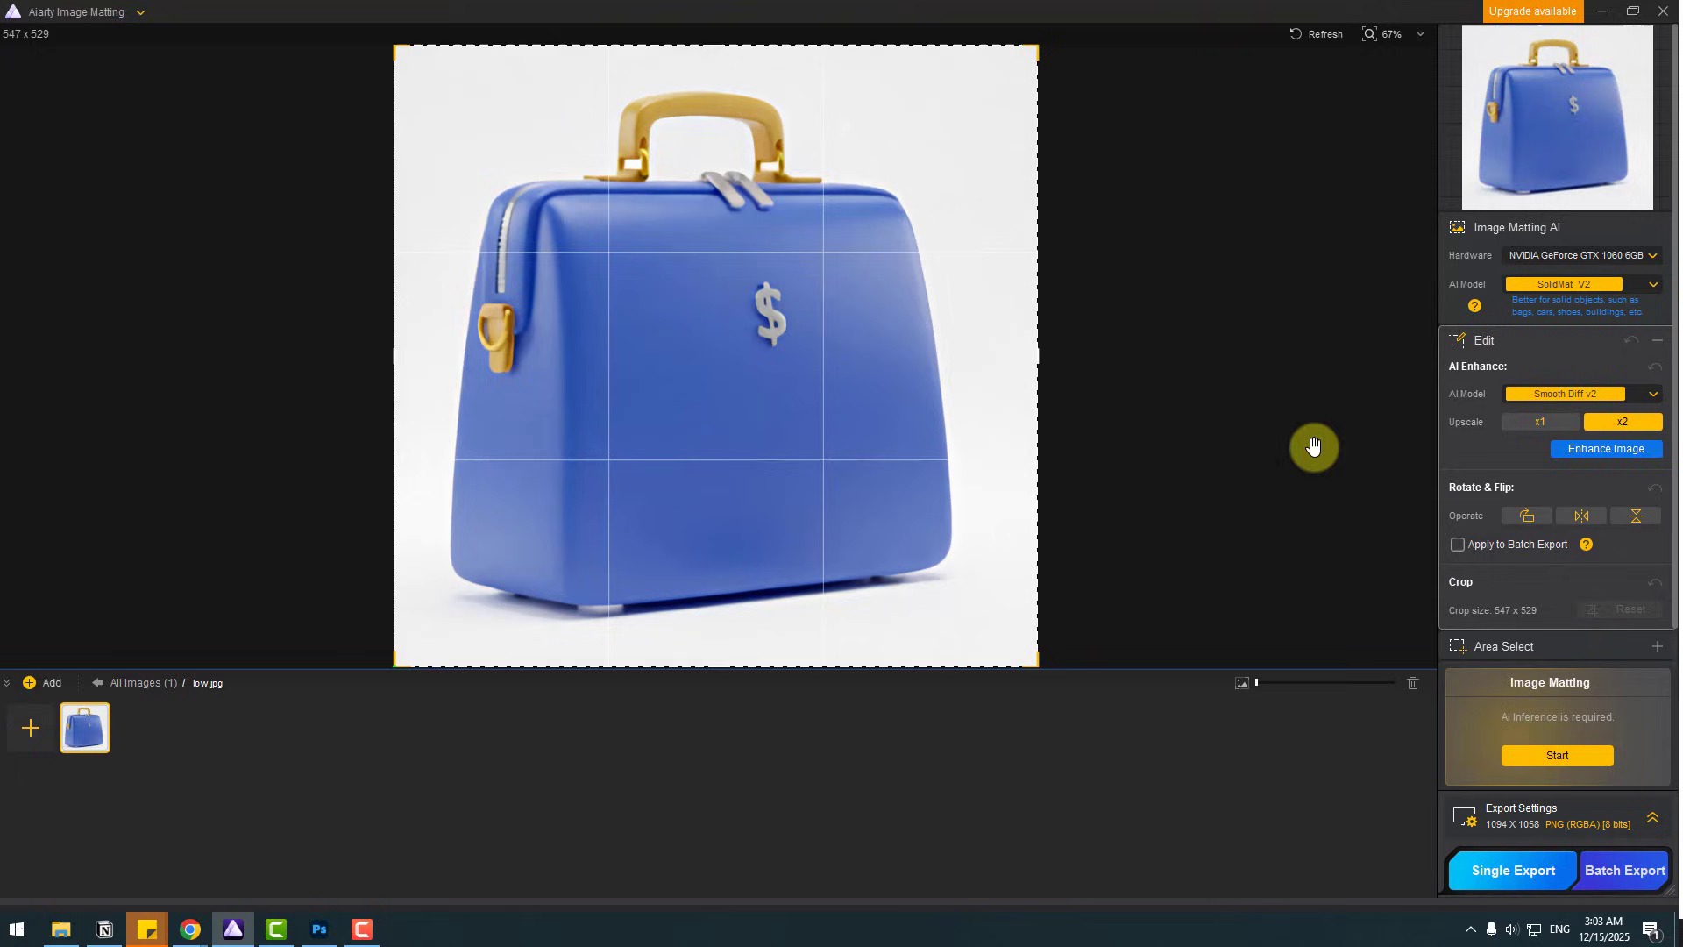
{"action": "scroll", "coordinate": [686, 361], "scroll_direction": "up", "scroll_amount": 5}
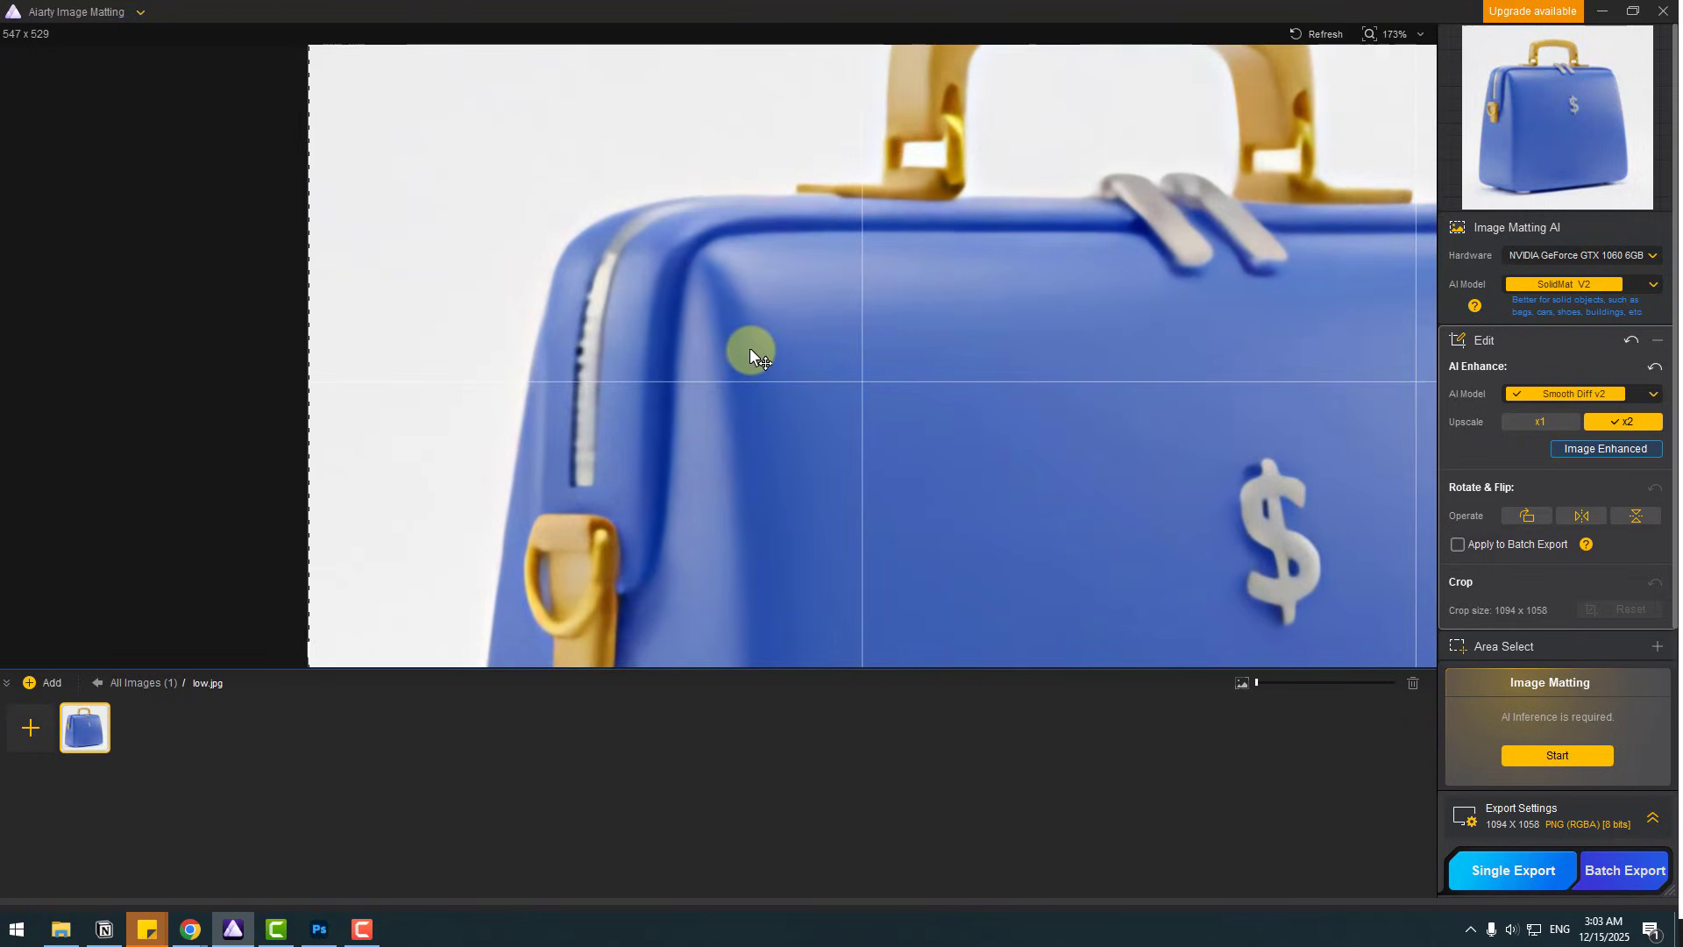
{"action": "scroll", "coordinate": [841, 368], "scroll_direction": "down", "scroll_amount": 5}
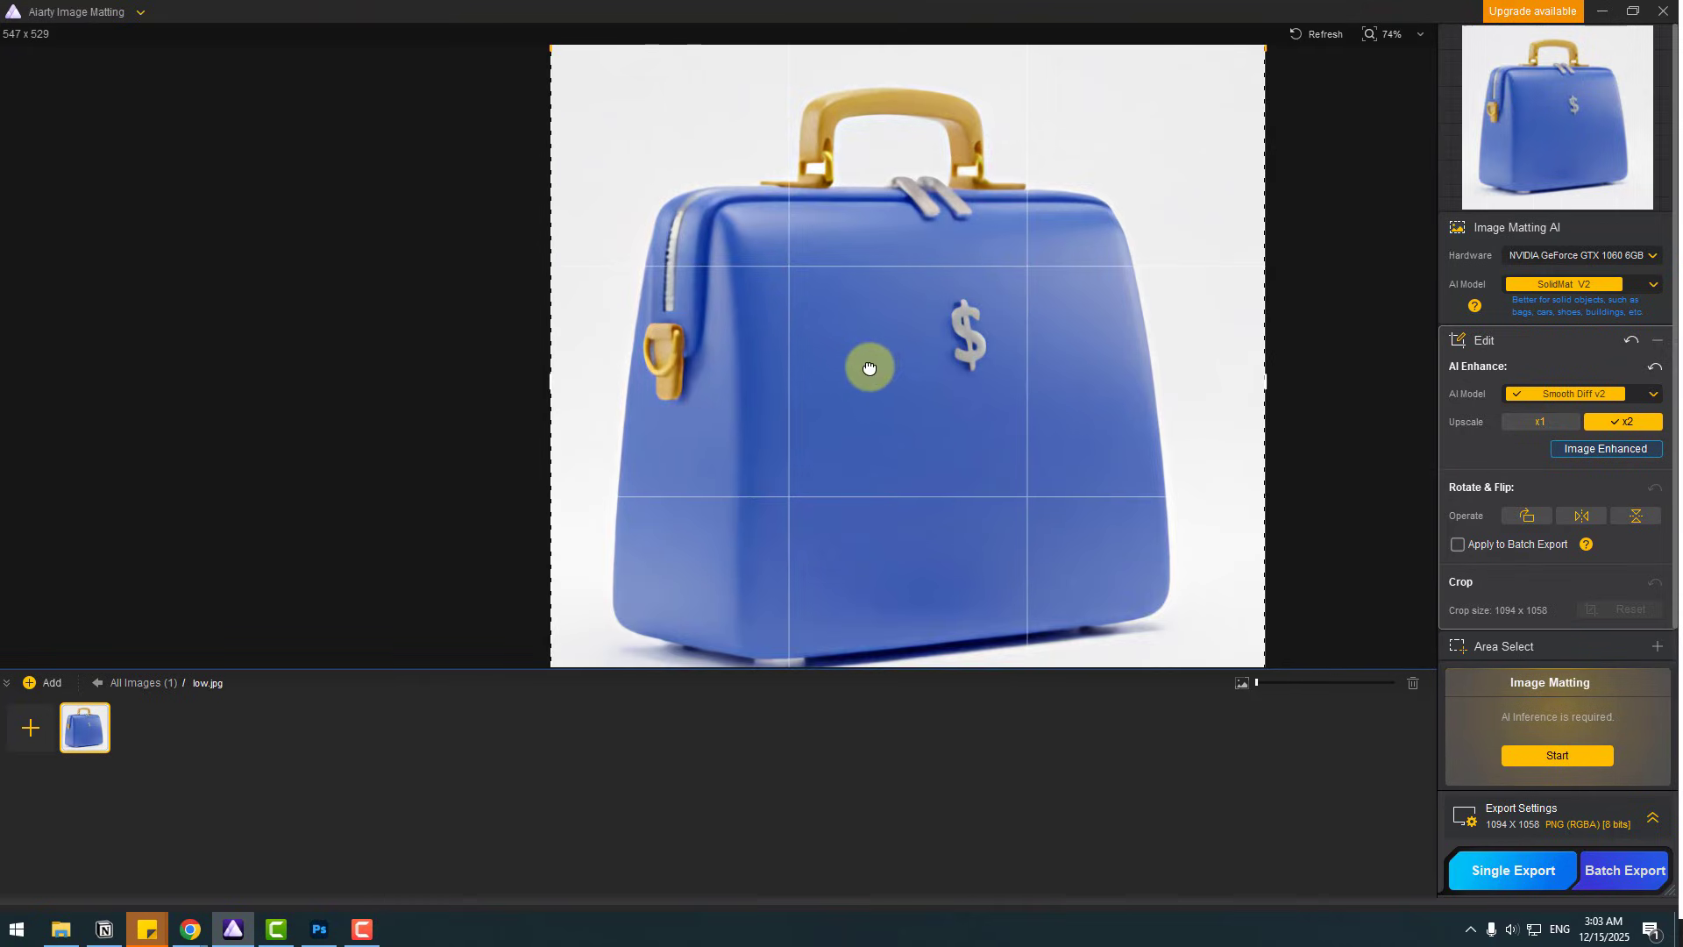
{"action": "scroll", "coordinate": [870, 344], "scroll_direction": "down", "scroll_amount": 1}
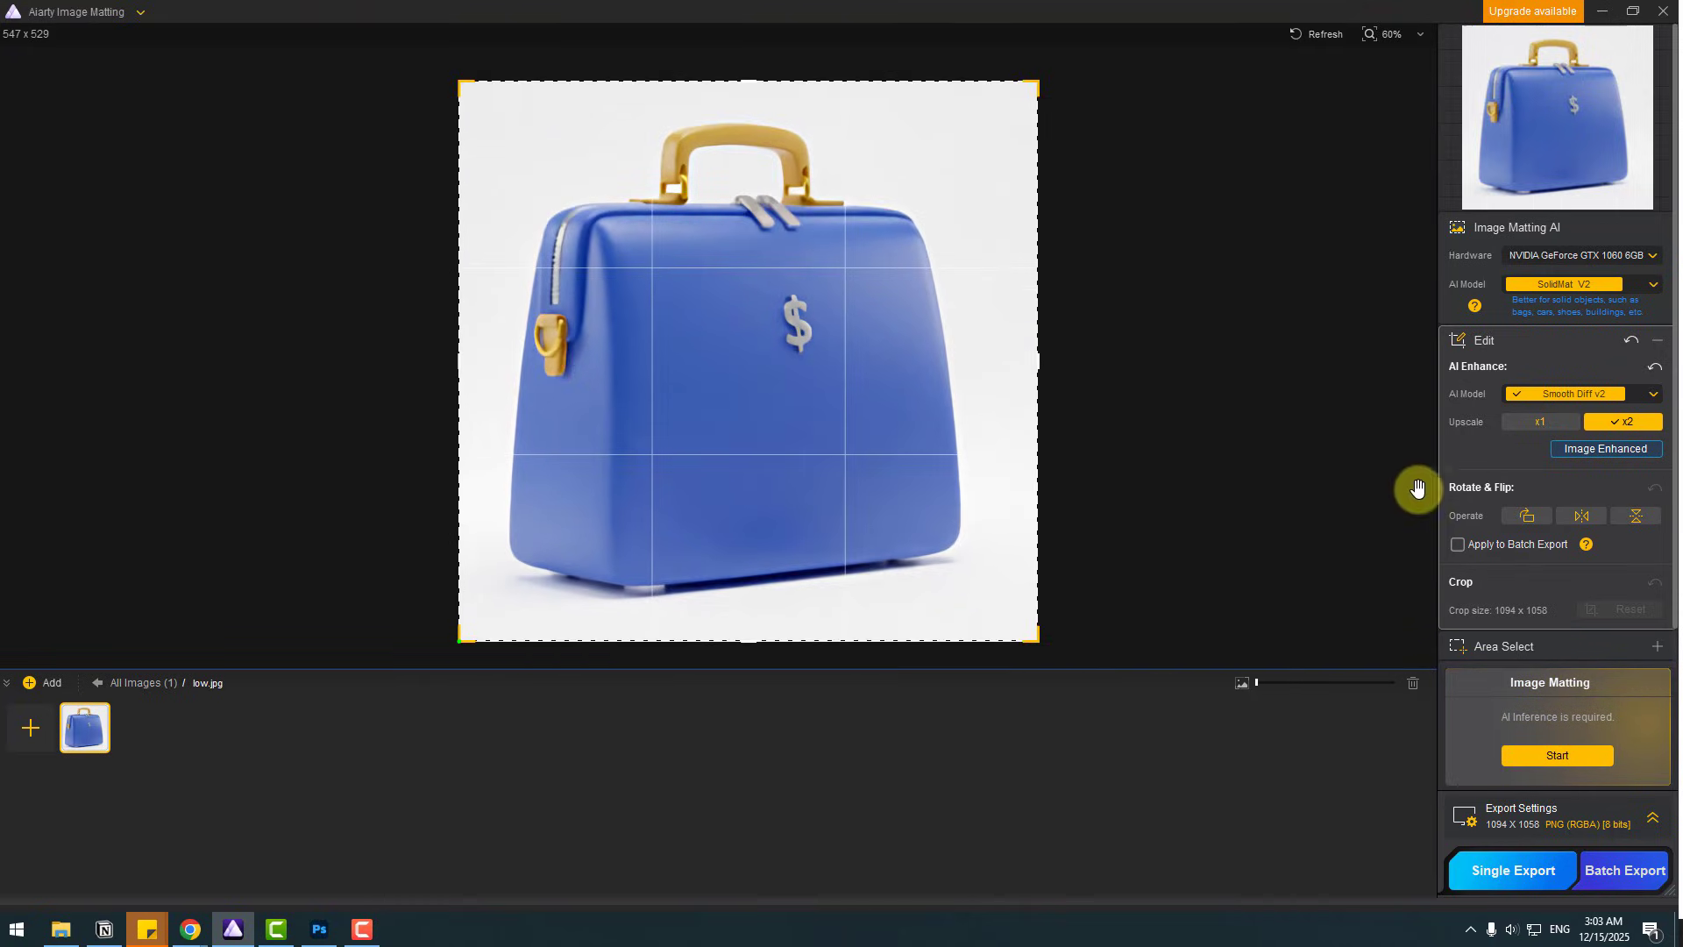
Step: Try rotating and flipping the bag horizontally and vertically, then restore it upright
{"action": "left_click", "coordinate": [1525, 517]}
{"action": "left_click", "coordinate": [1525, 517]}
{"action": "left_click", "coordinate": [1524, 518]}
{"action": "left_click", "coordinate": [1524, 517]}
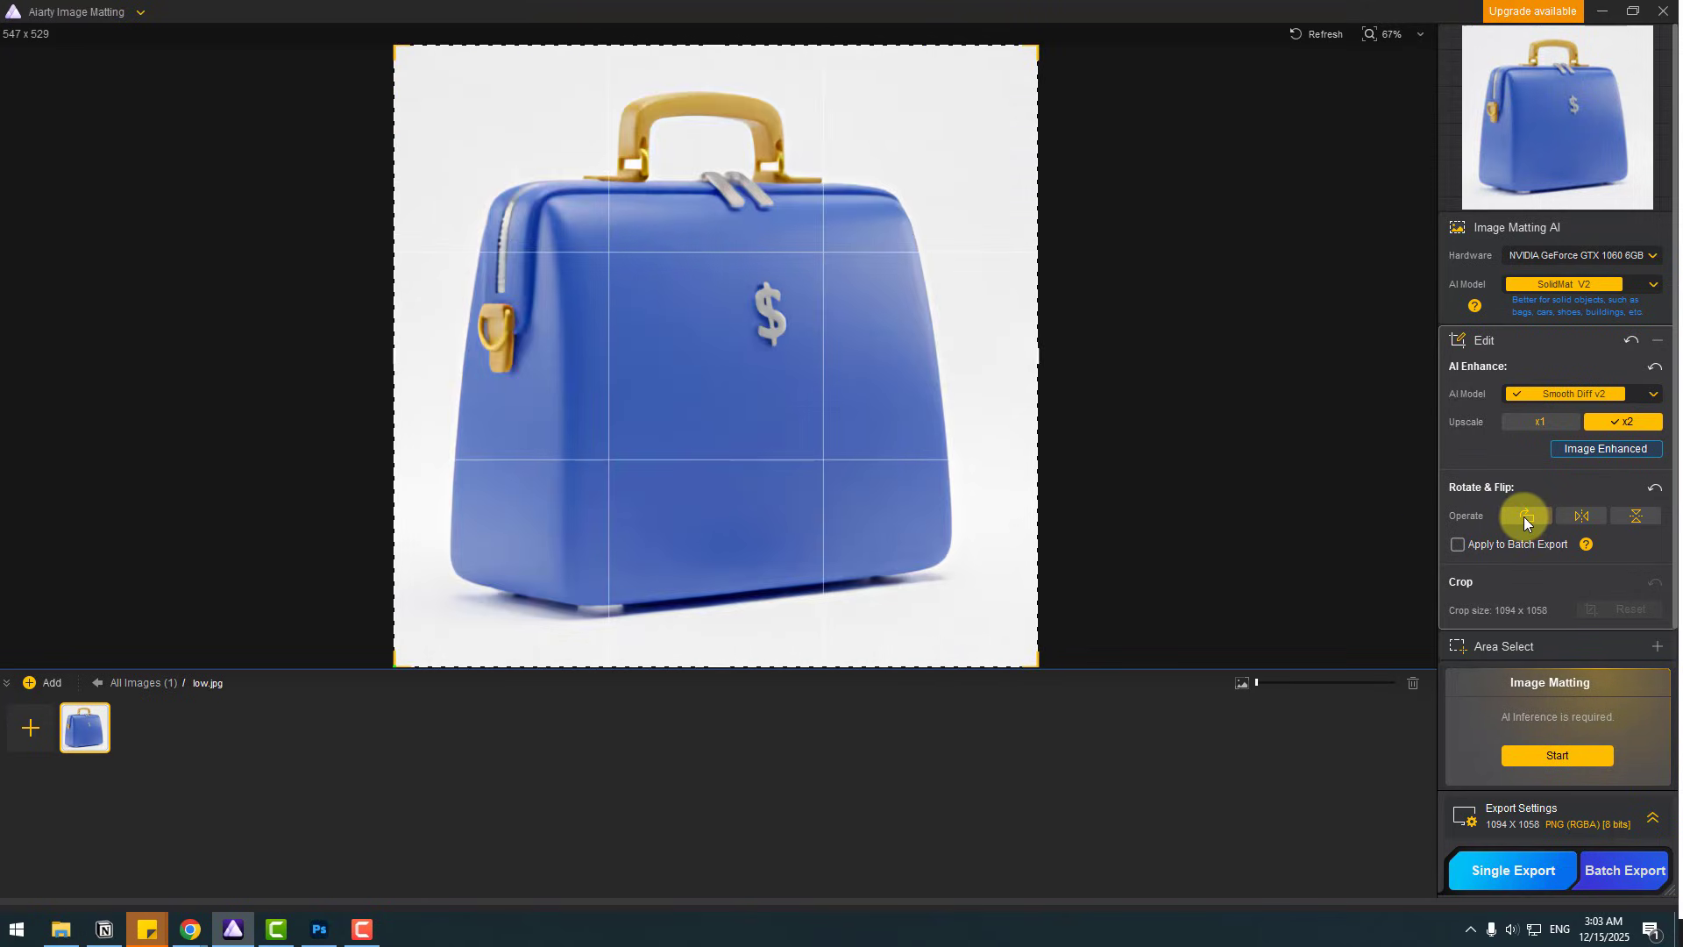
{"action": "left_click", "coordinate": [1563, 521]}
{"action": "left_click", "coordinate": [1568, 518]}
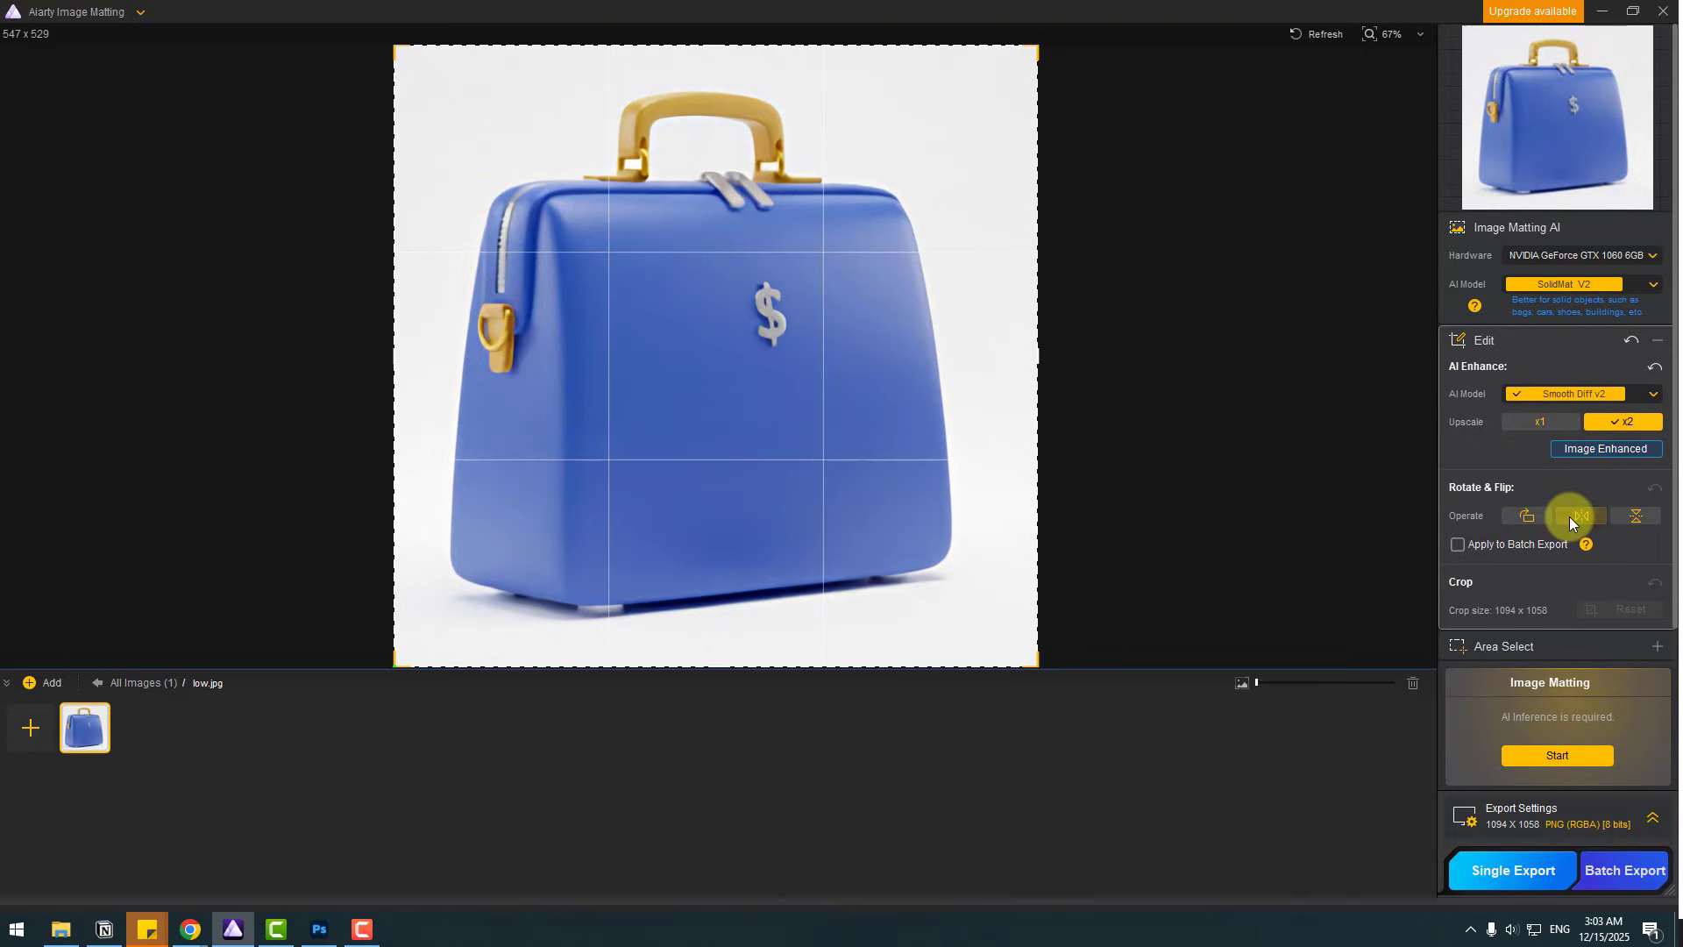
{"action": "left_click", "coordinate": [1569, 517]}
{"action": "left_click", "coordinate": [1565, 517]}
{"action": "left_click", "coordinate": [1634, 519]}
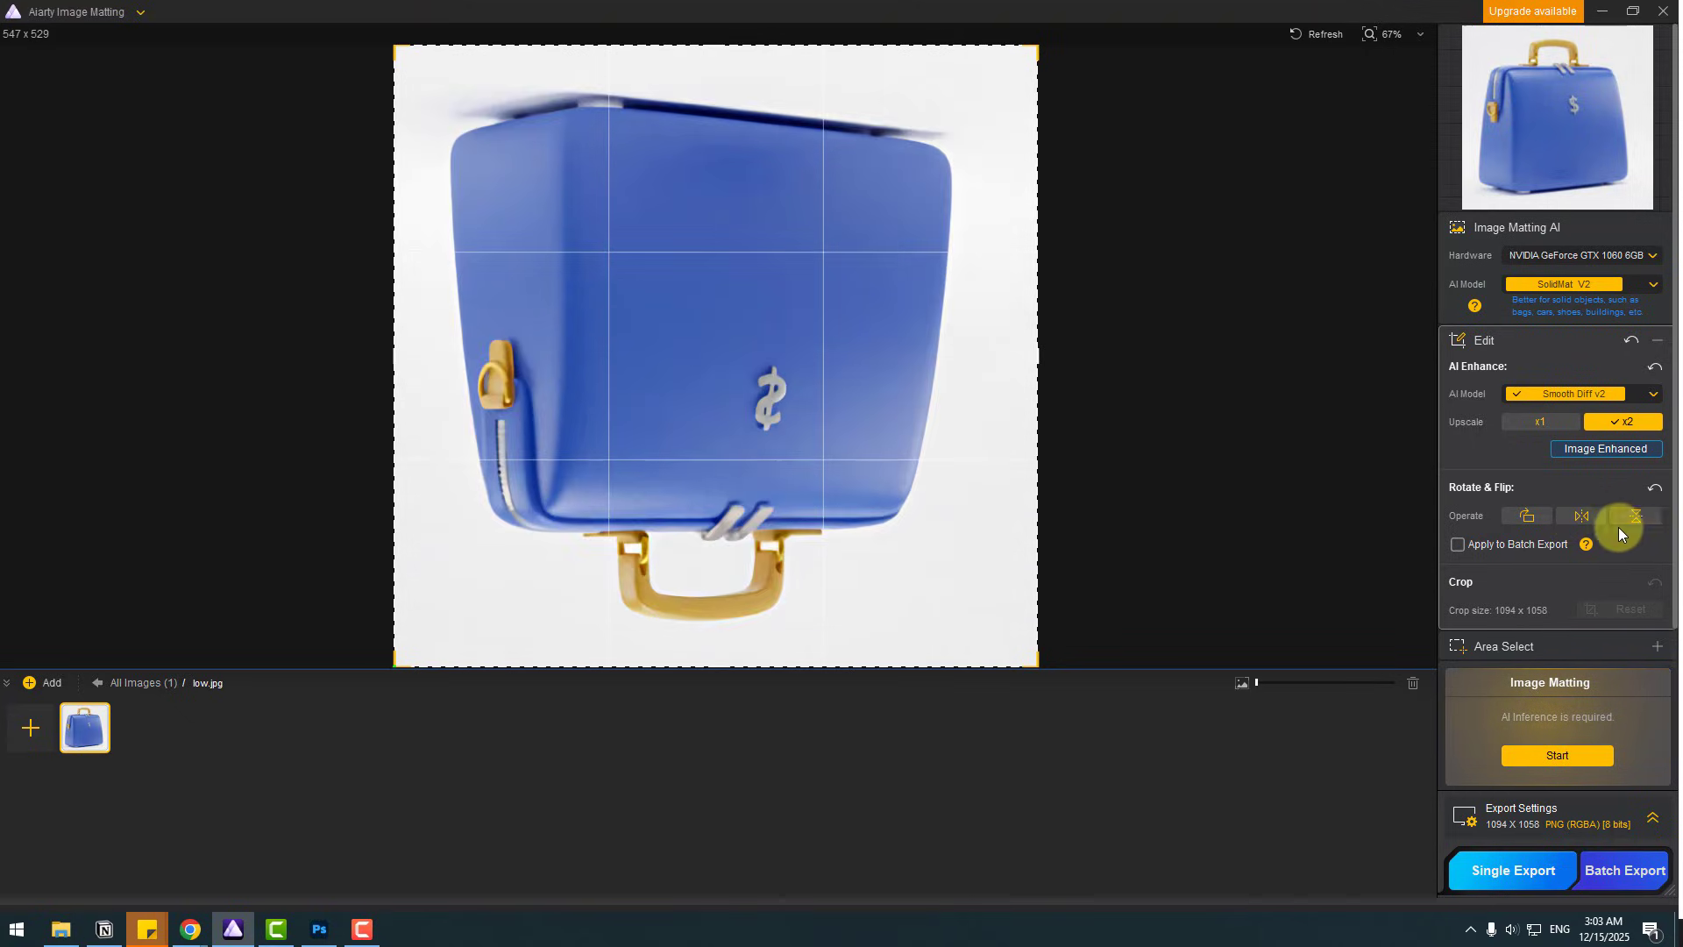
{"action": "left_click", "coordinate": [1621, 523]}
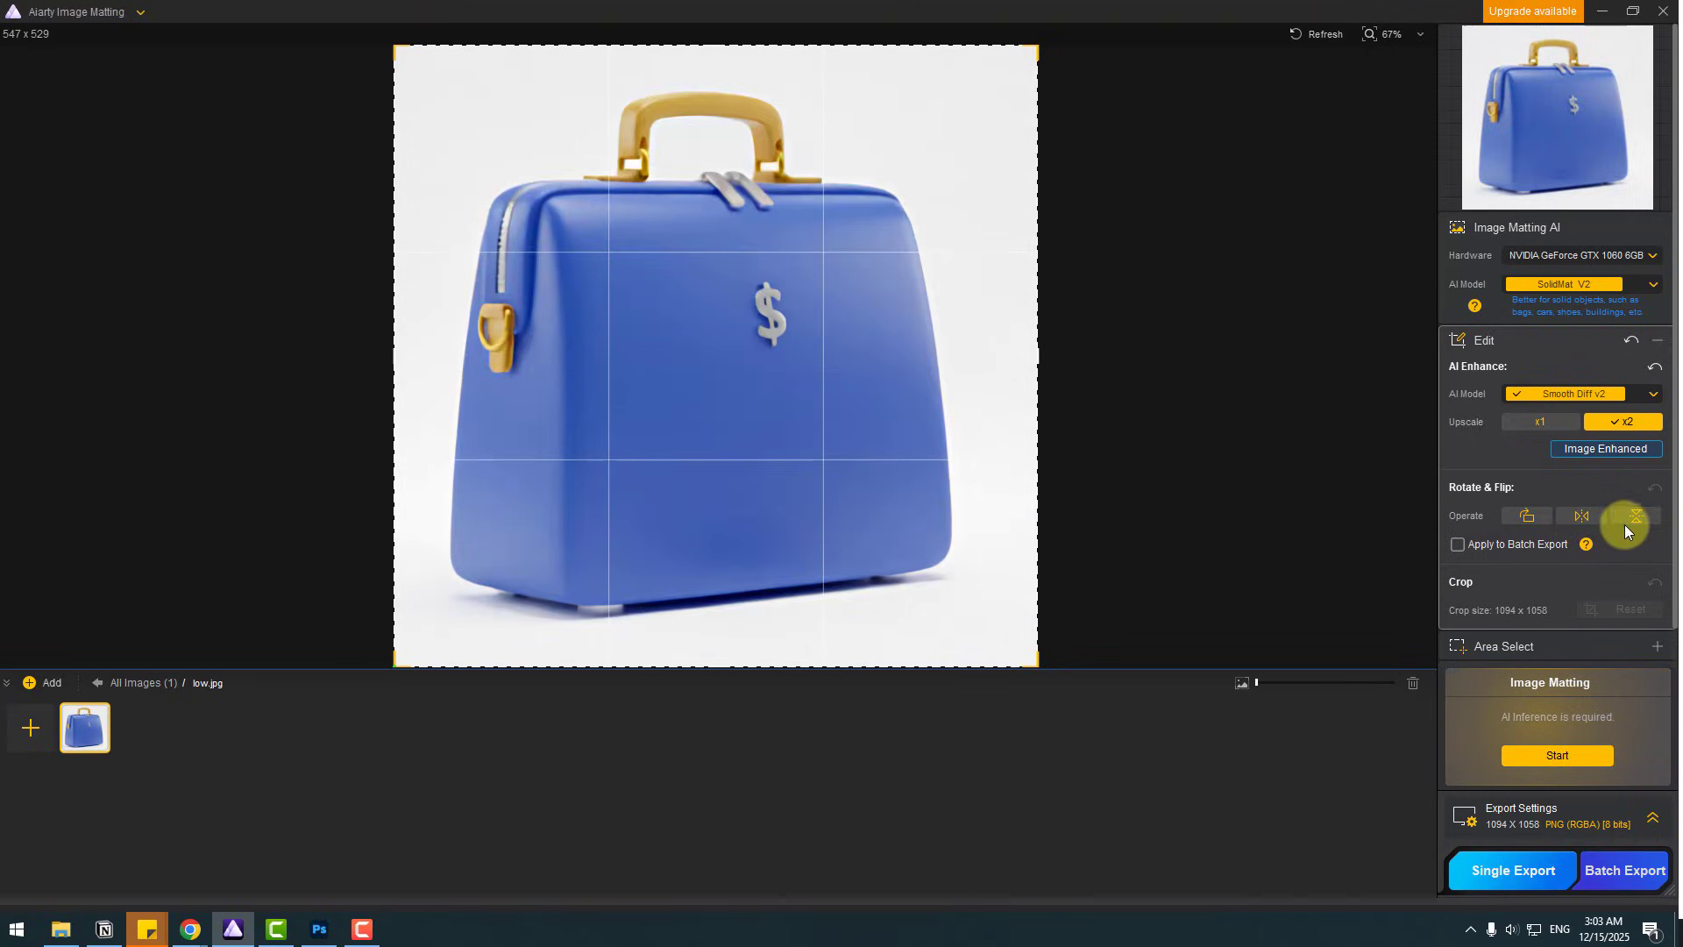
Step: Collapse Edit and slide the before/after split to compare the enhanced bag near its handle
{"action": "left_click", "coordinate": [1656, 342]}
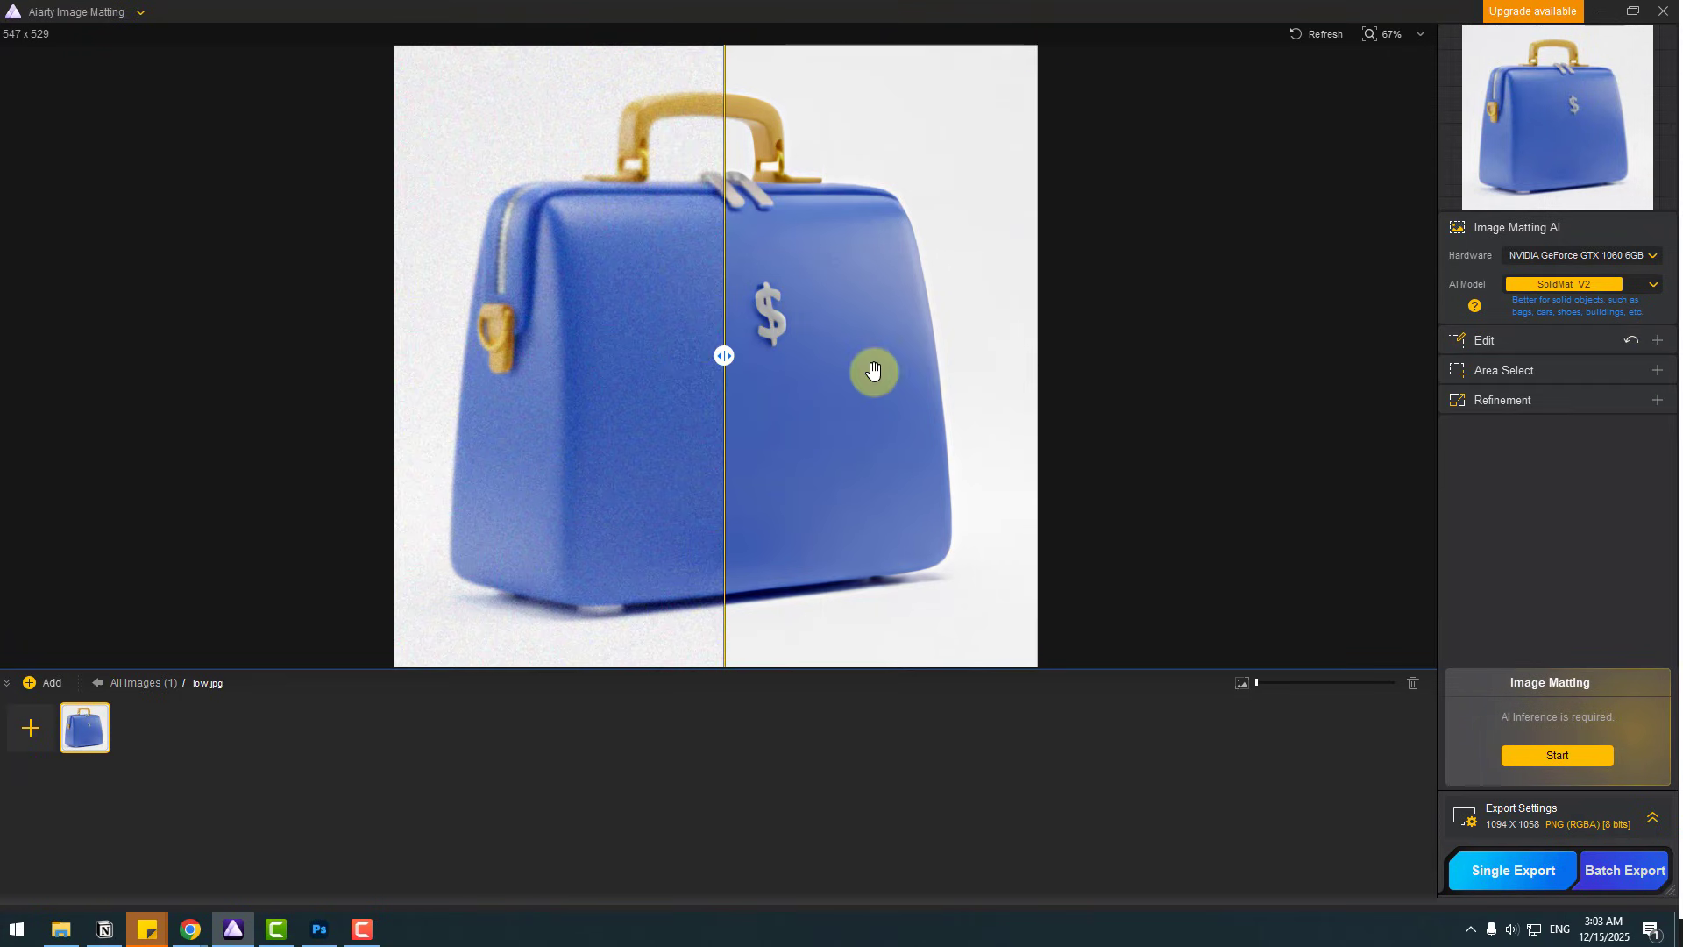
{"action": "left_click_drag", "start_coordinate": [736, 360], "coordinate": [225, 420]}
{"action": "scroll", "coordinate": [694, 375], "scroll_direction": "up", "scroll_amount": 5}
{"action": "scroll", "coordinate": [958, 518], "scroll_direction": "up", "scroll_amount": 3}
{"action": "left_click_drag", "start_coordinate": [73, 387], "coordinate": [432, 366]}
{"action": "scroll", "coordinate": [503, 405], "scroll_direction": "down", "scroll_amount": 6}
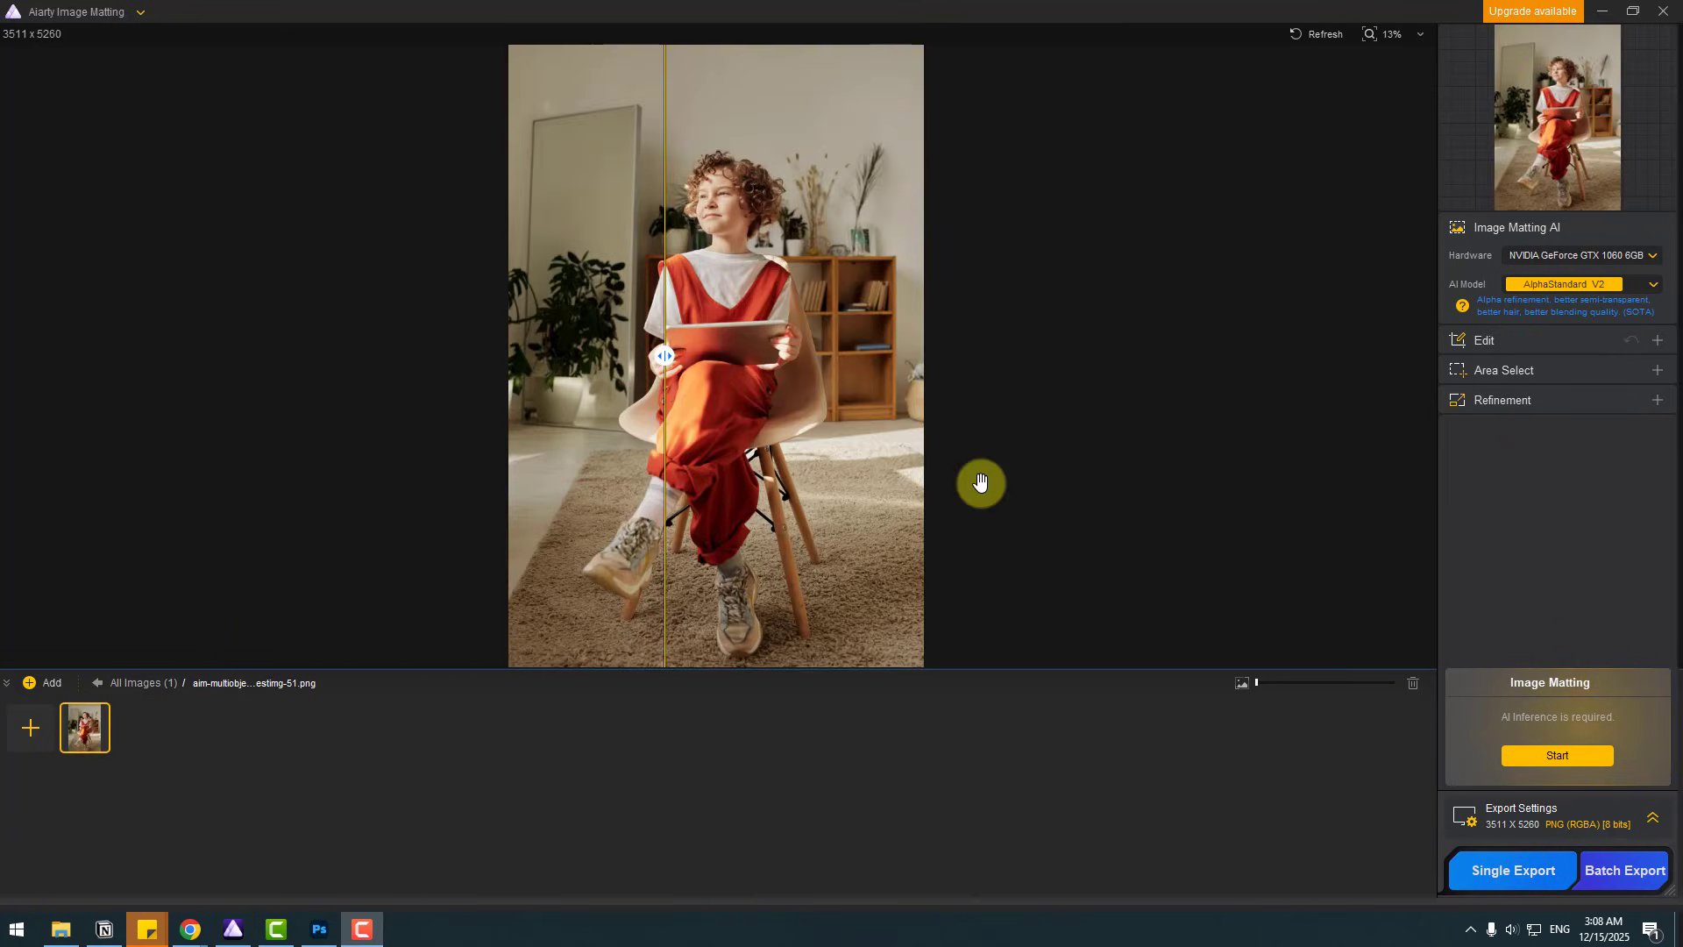
Step: Run AI Detect under Area Select on the child portrait and check the legs and shoes
{"action": "left_click", "coordinate": [1657, 372]}
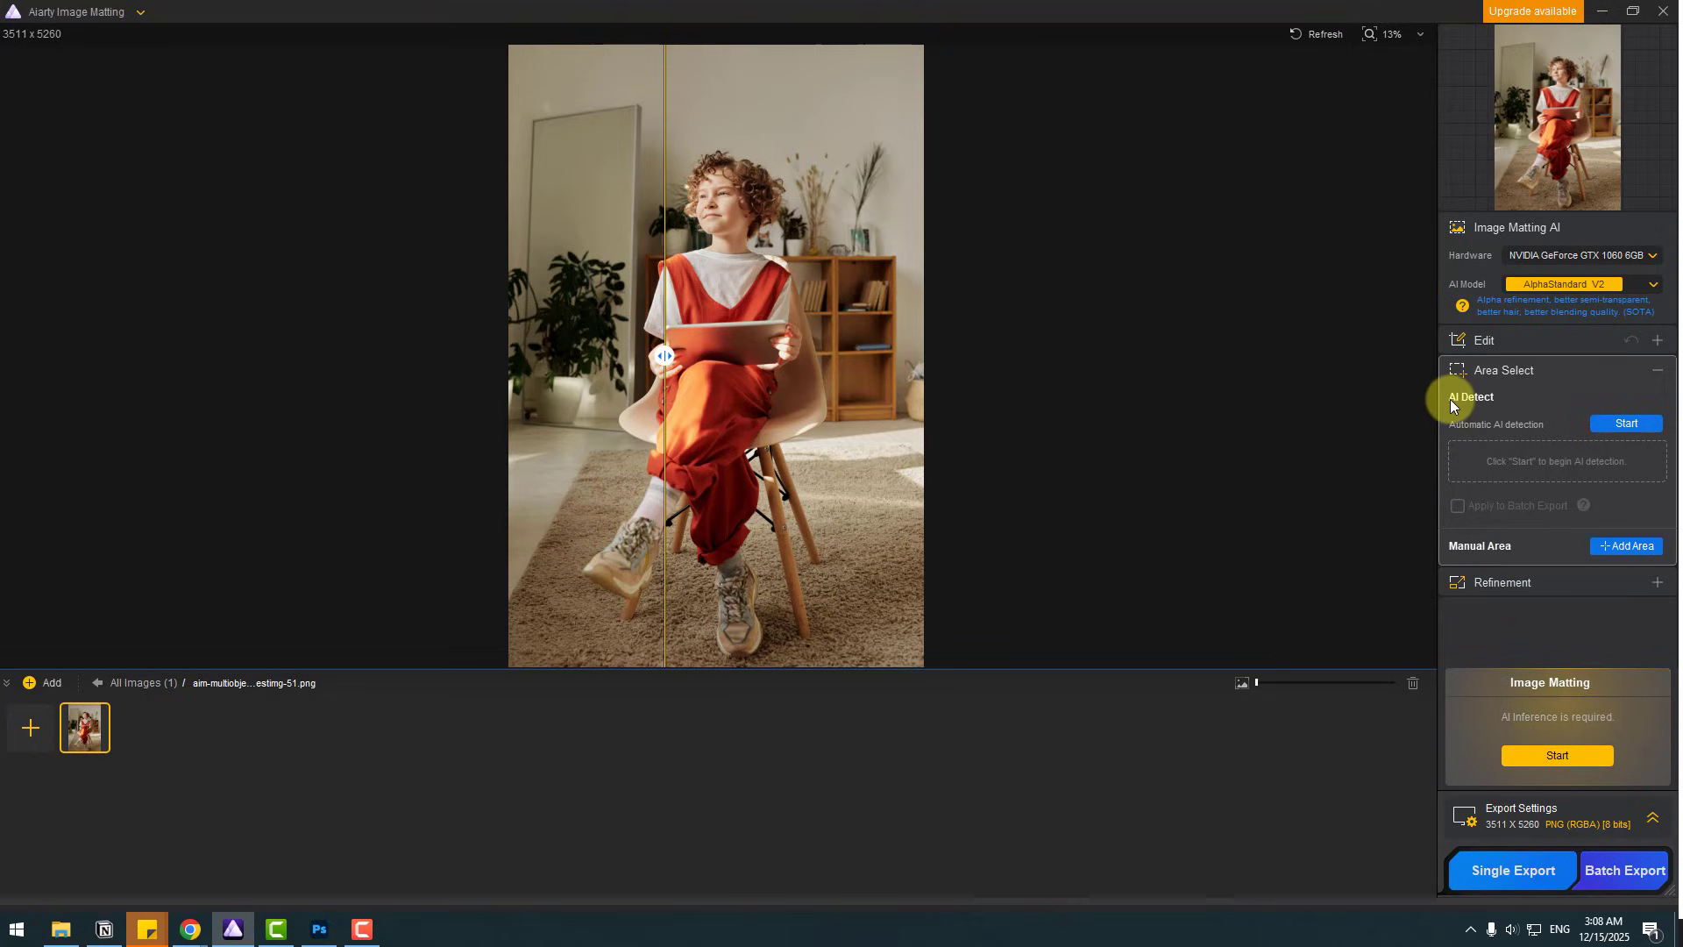
{"action": "left_click", "coordinate": [1617, 426]}
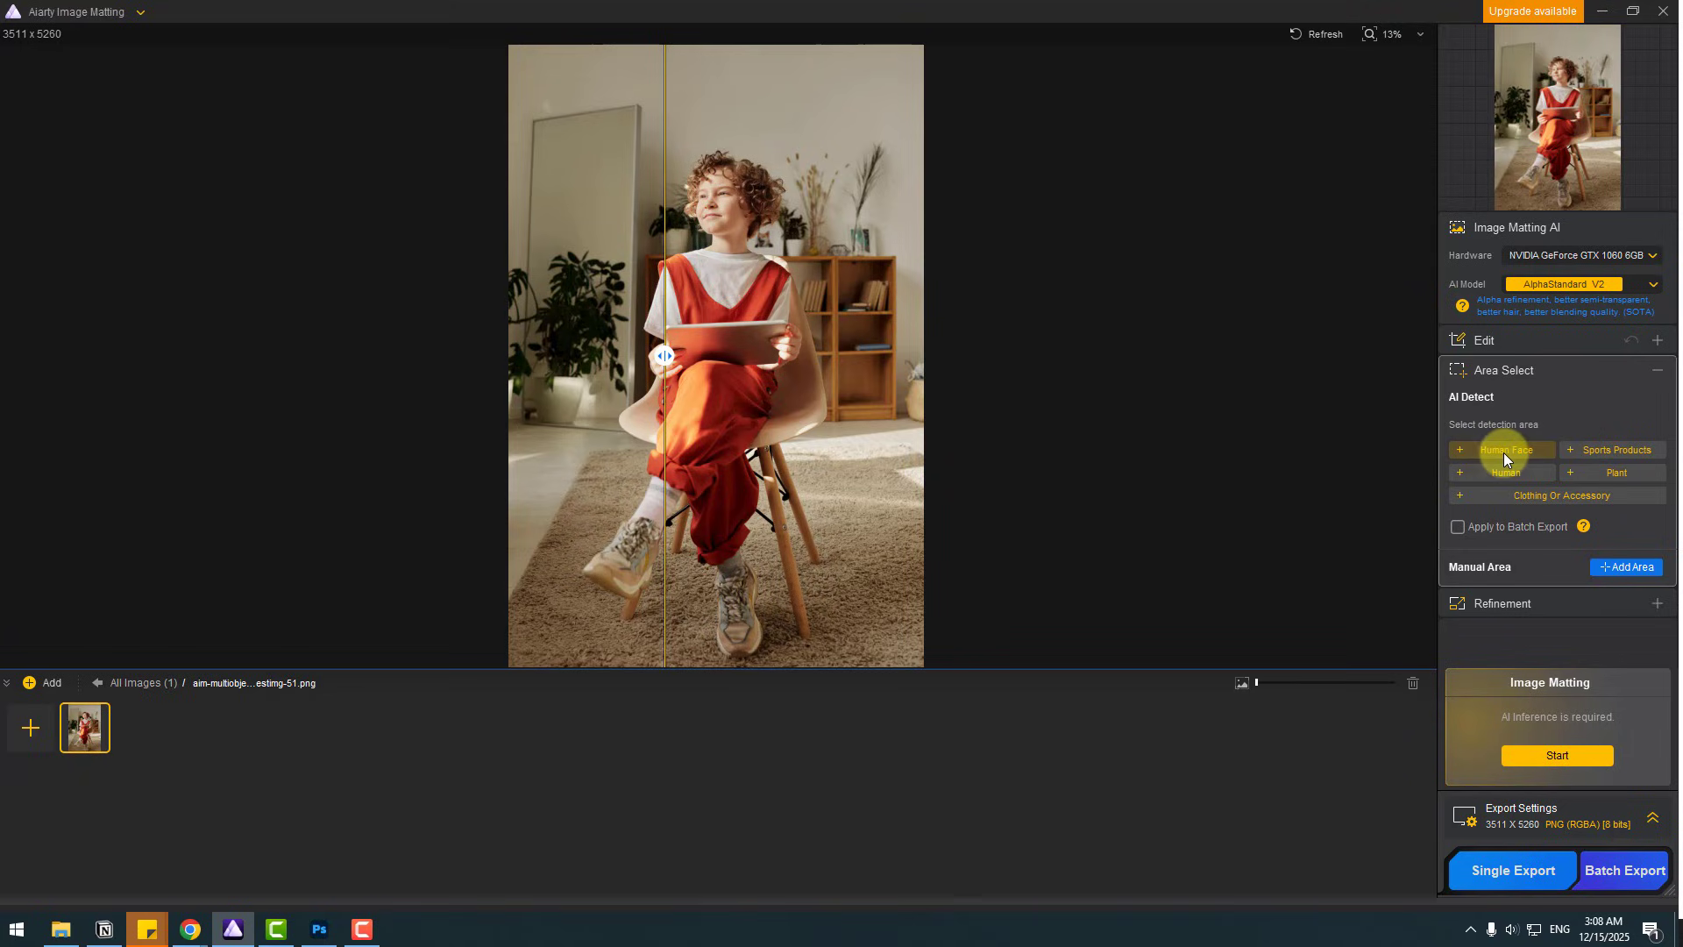
{"action": "scroll", "coordinate": [815, 254], "scroll_direction": "up", "scroll_amount": 3}
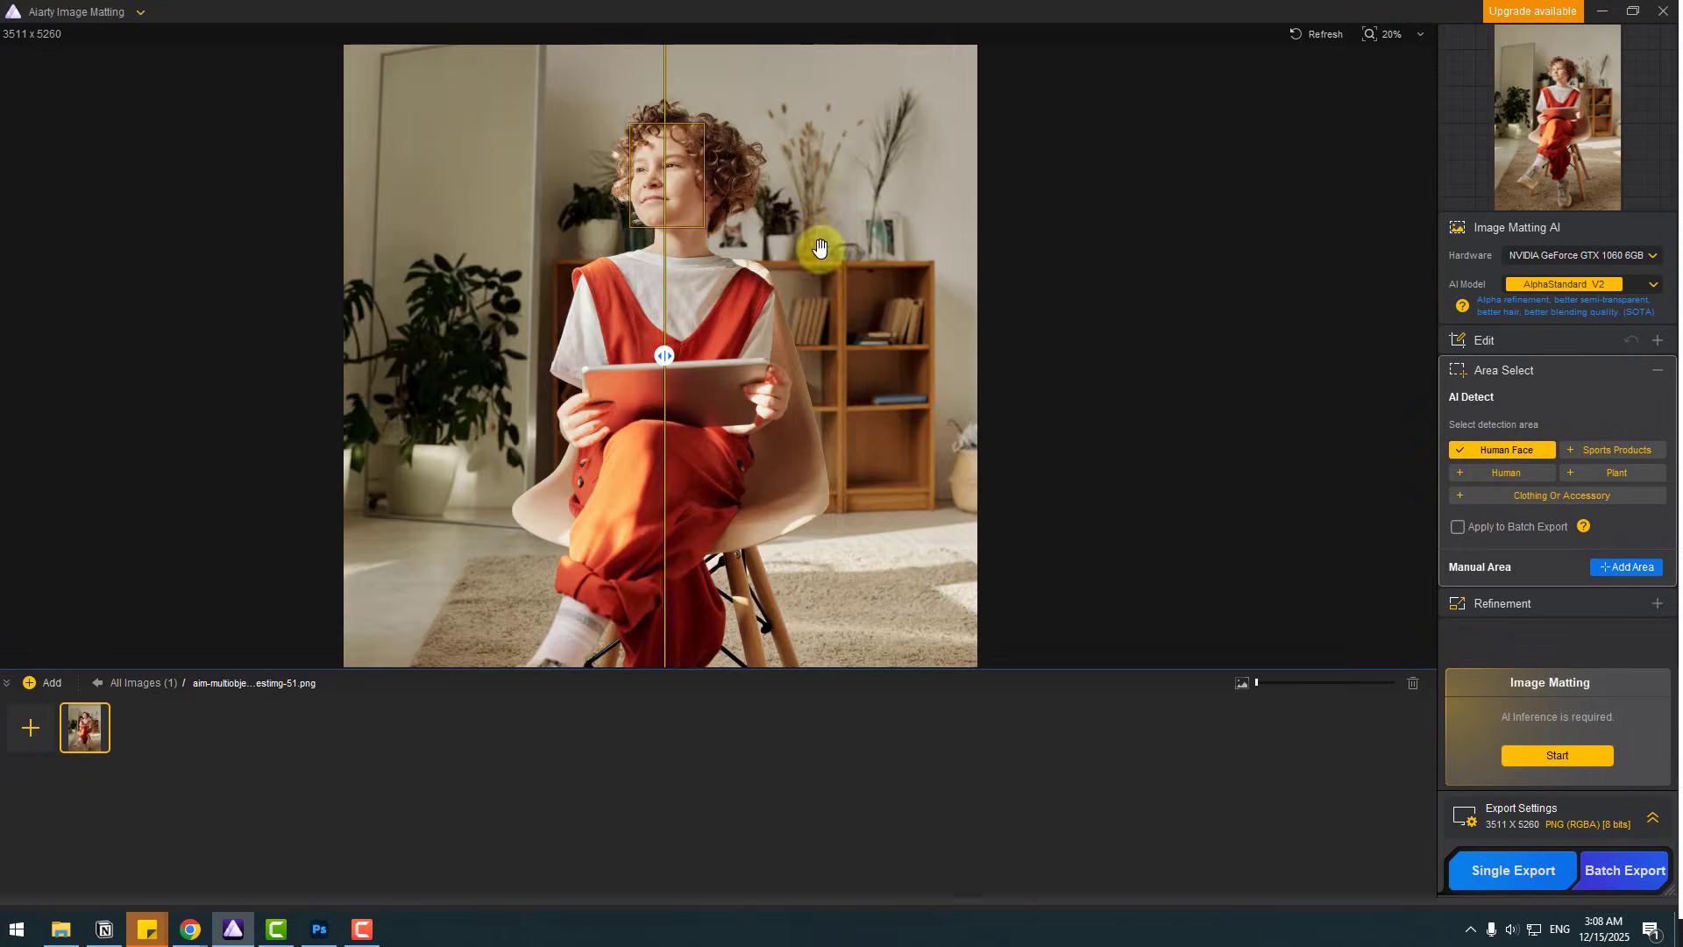
{"action": "scroll", "coordinate": [801, 279], "scroll_direction": "down", "scroll_amount": 1}
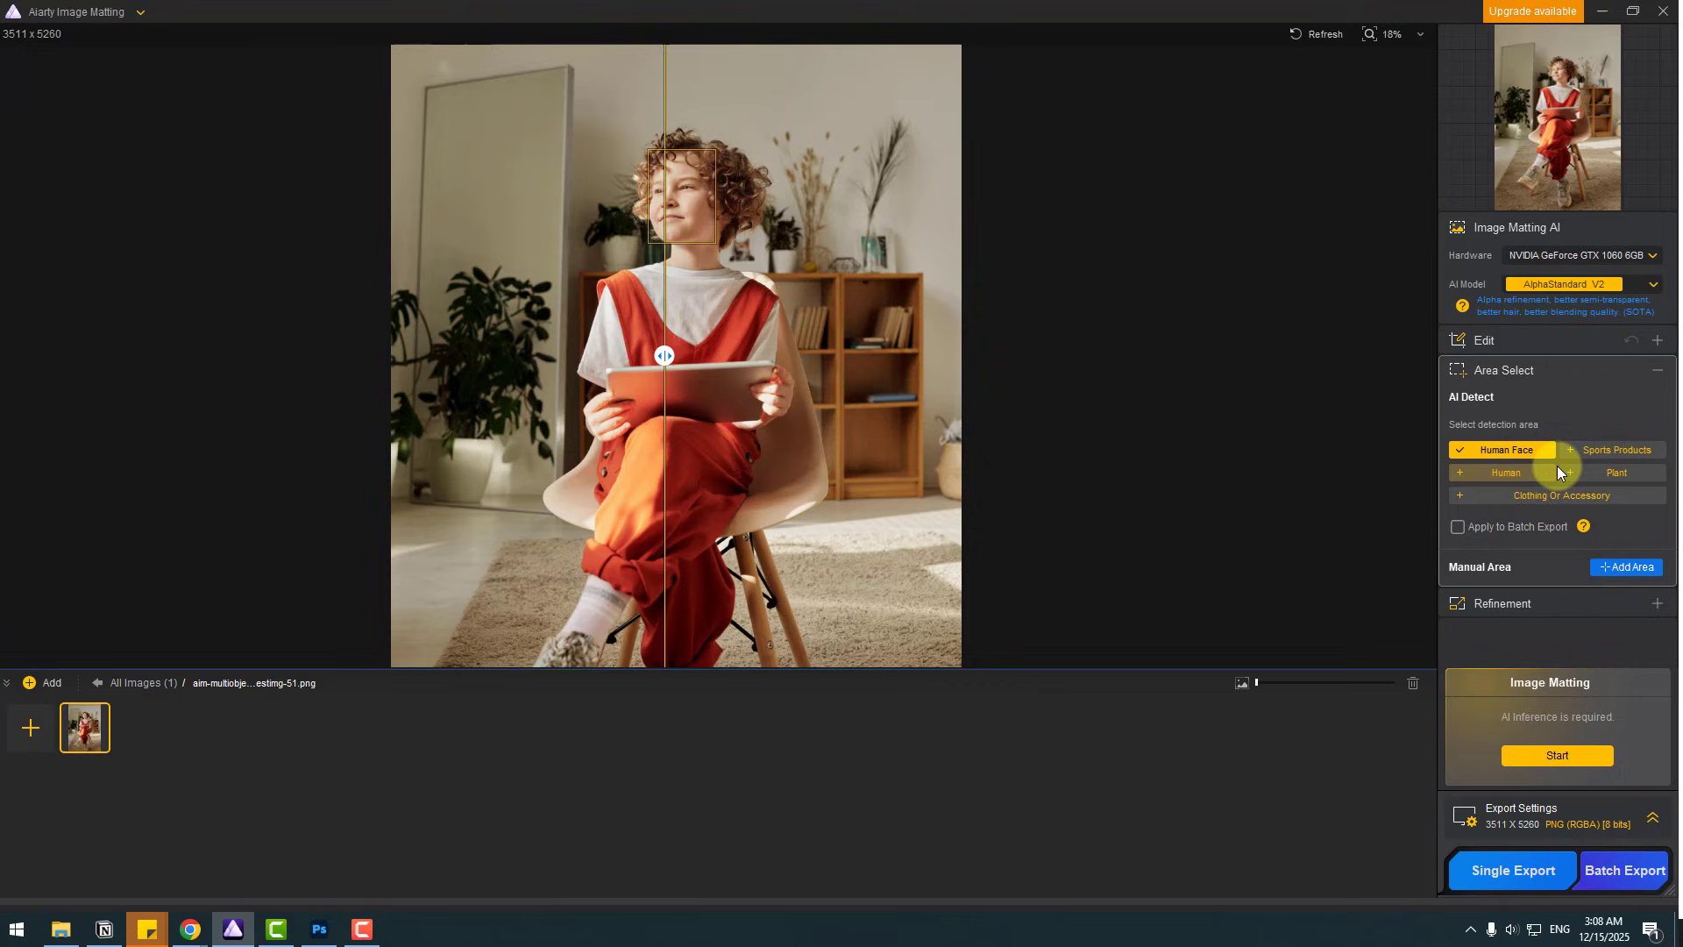
{"action": "left_click_drag", "start_coordinate": [762, 481], "coordinate": [785, 406]}
Step: Add Sports Products, Human, Plant and Clothing Or Accessory detection, keeping AlphaStandard V2
{"action": "left_click", "coordinate": [1606, 450]}
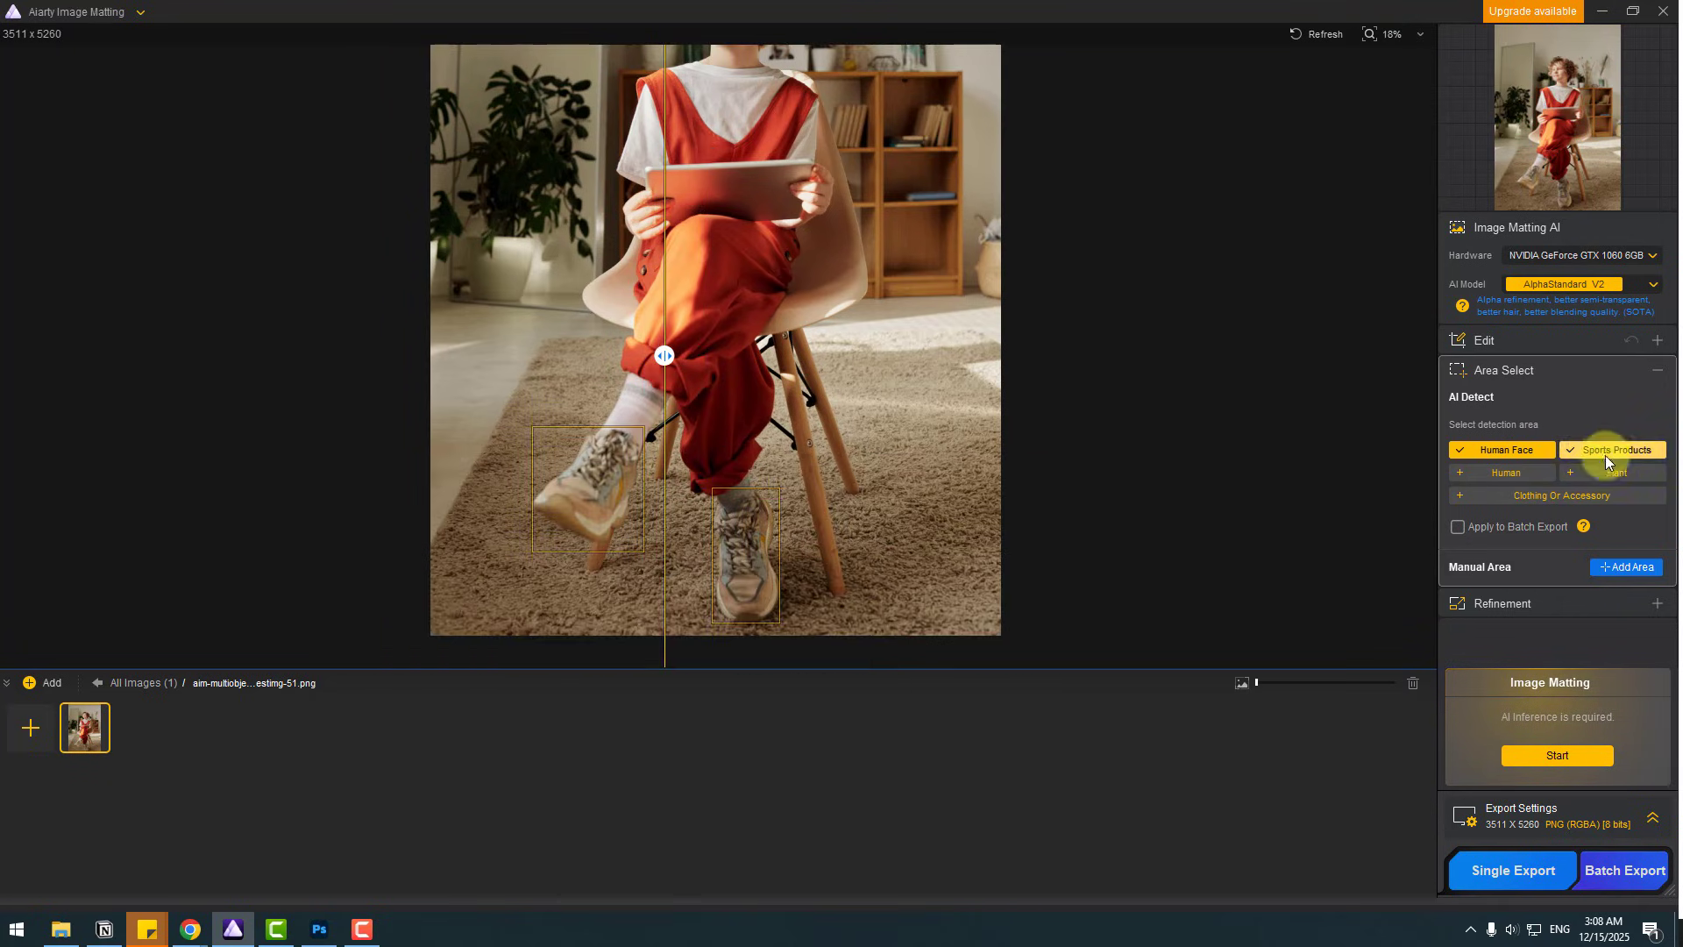
{"action": "left_click", "coordinate": [1495, 473]}
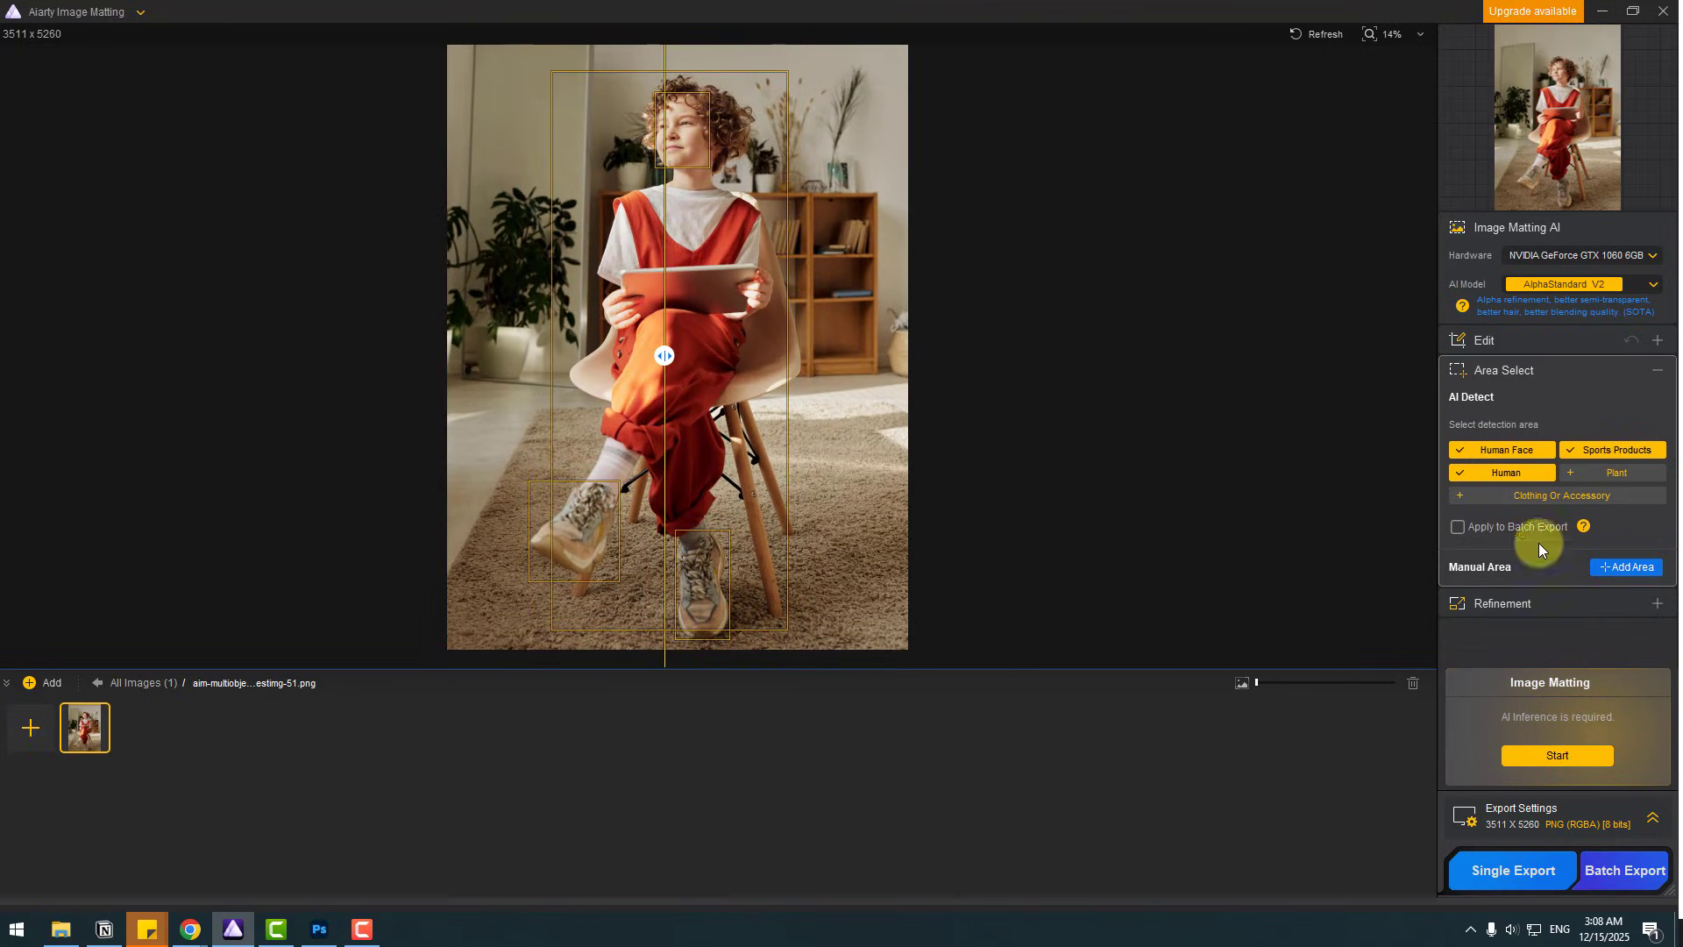
{"action": "left_click", "coordinate": [1614, 472]}
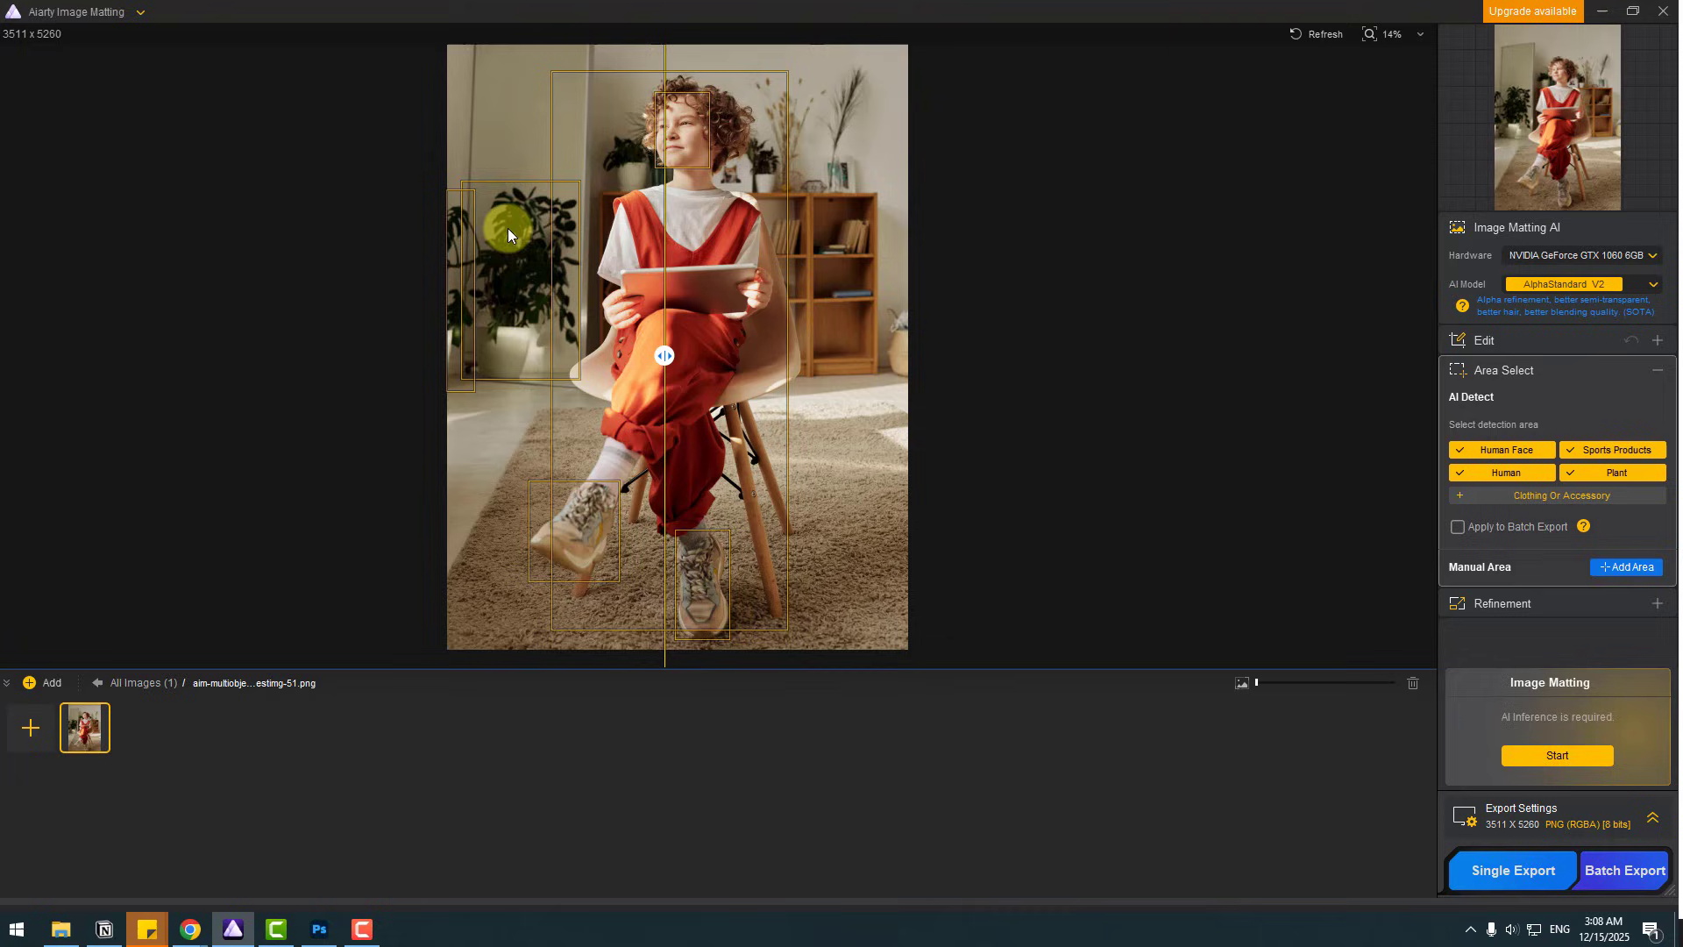
{"action": "left_click", "coordinate": [1546, 498]}
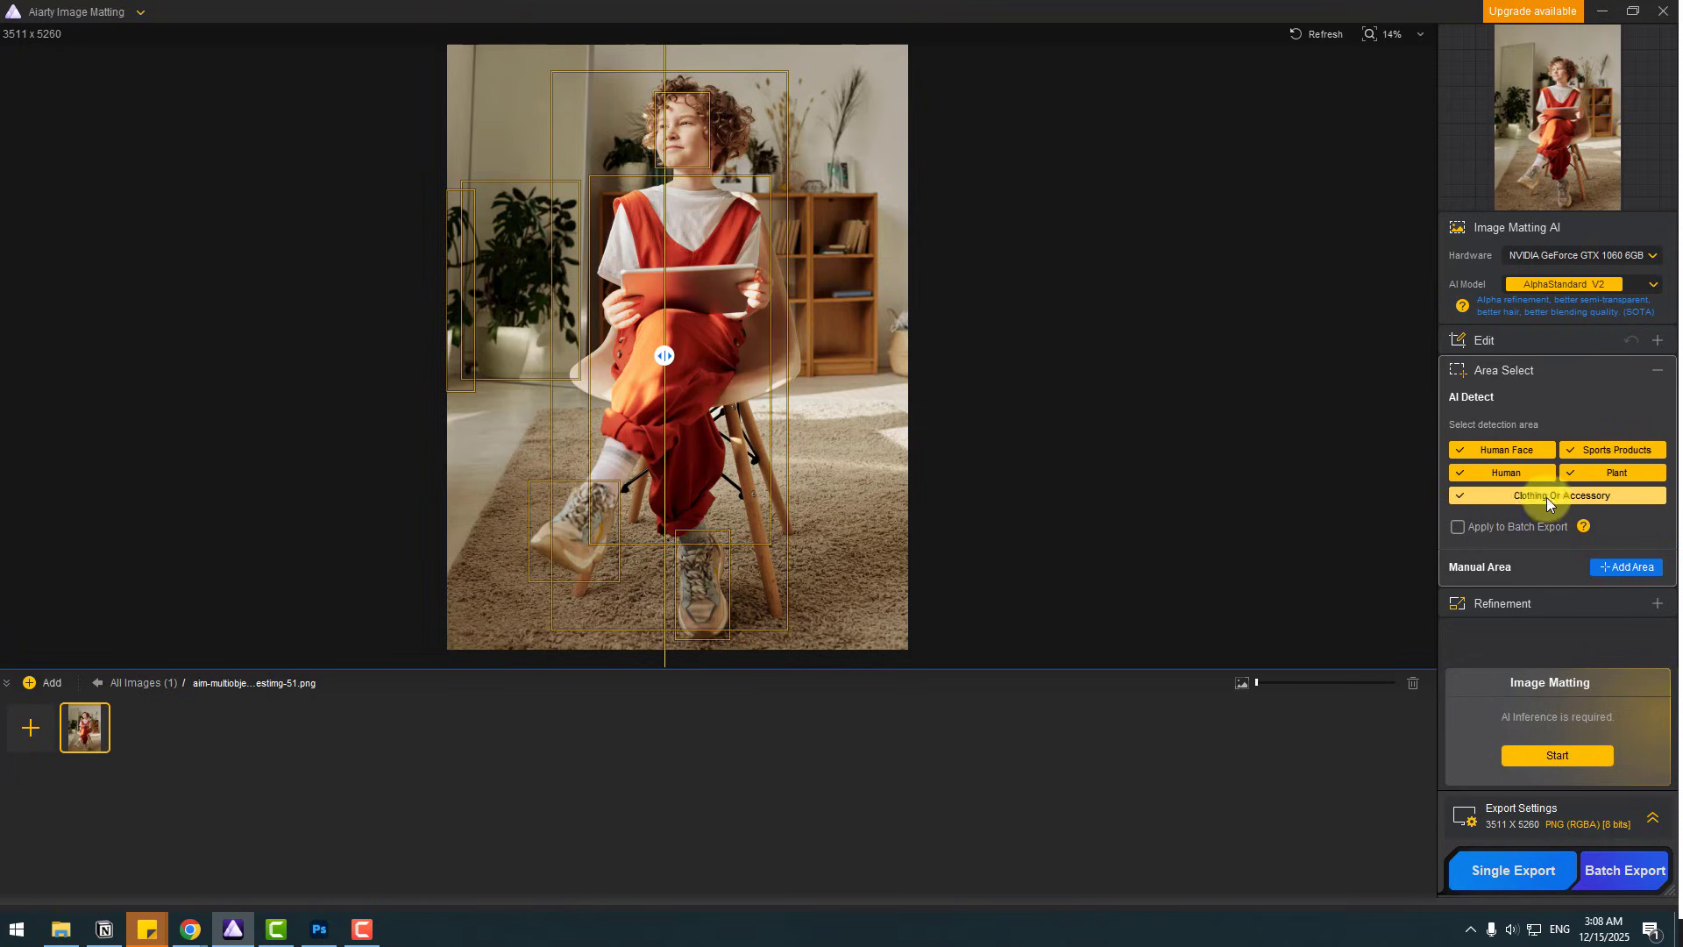
{"action": "left_click", "coordinate": [1559, 282]}
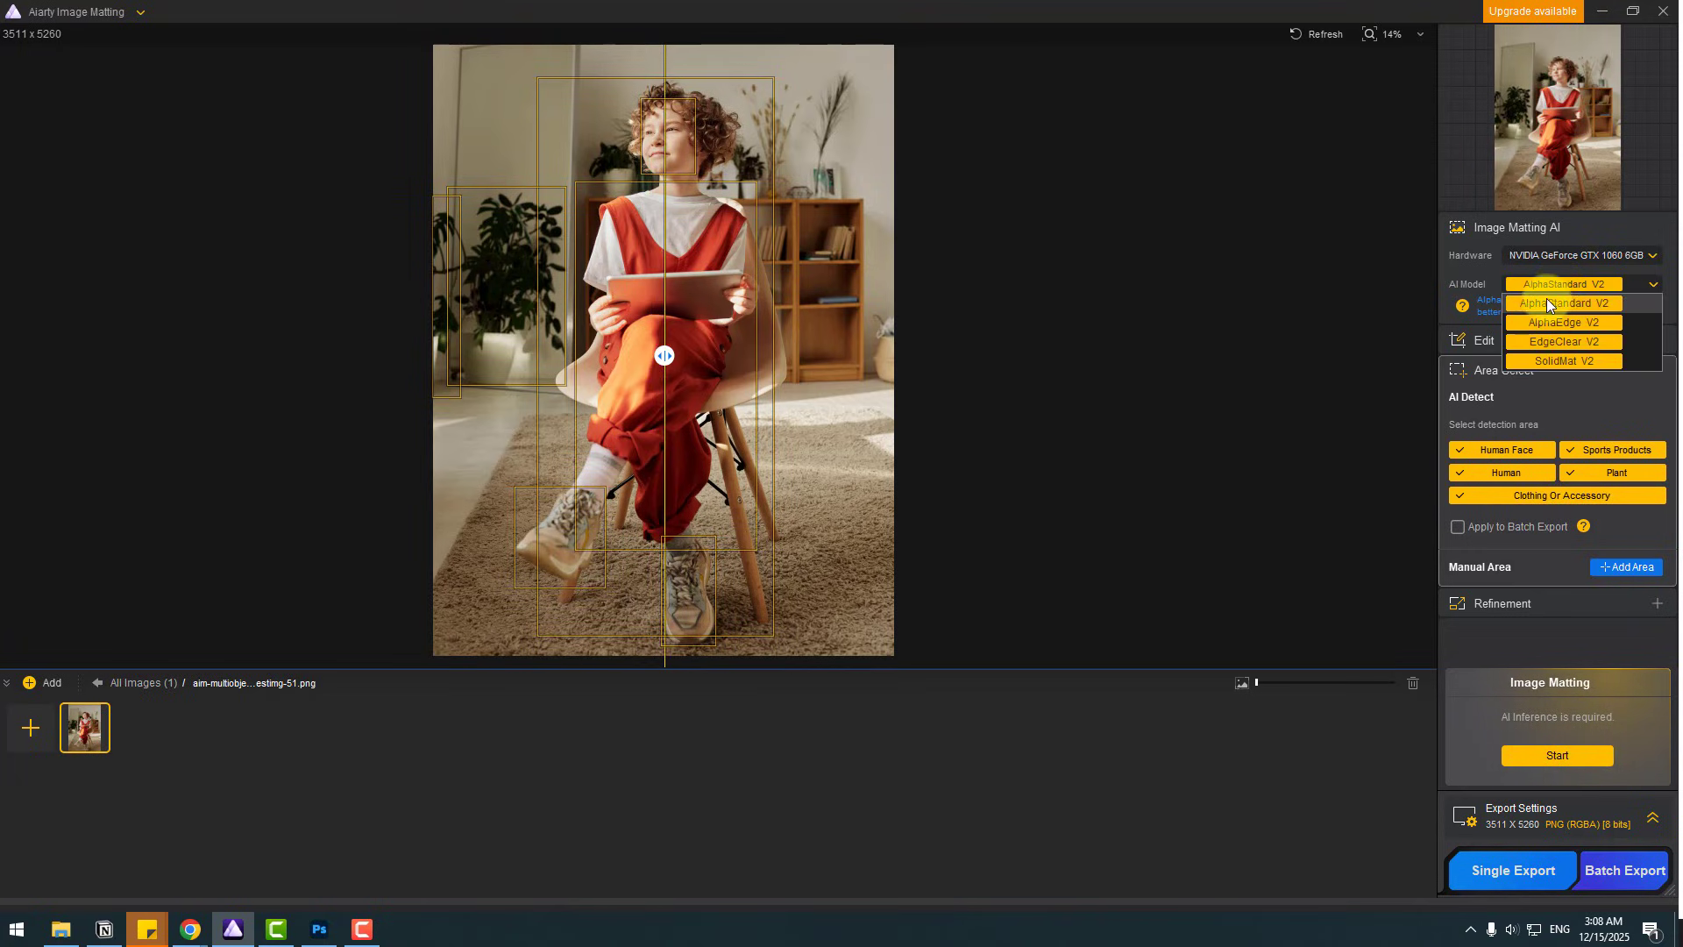
{"action": "left_click", "coordinate": [1577, 303]}
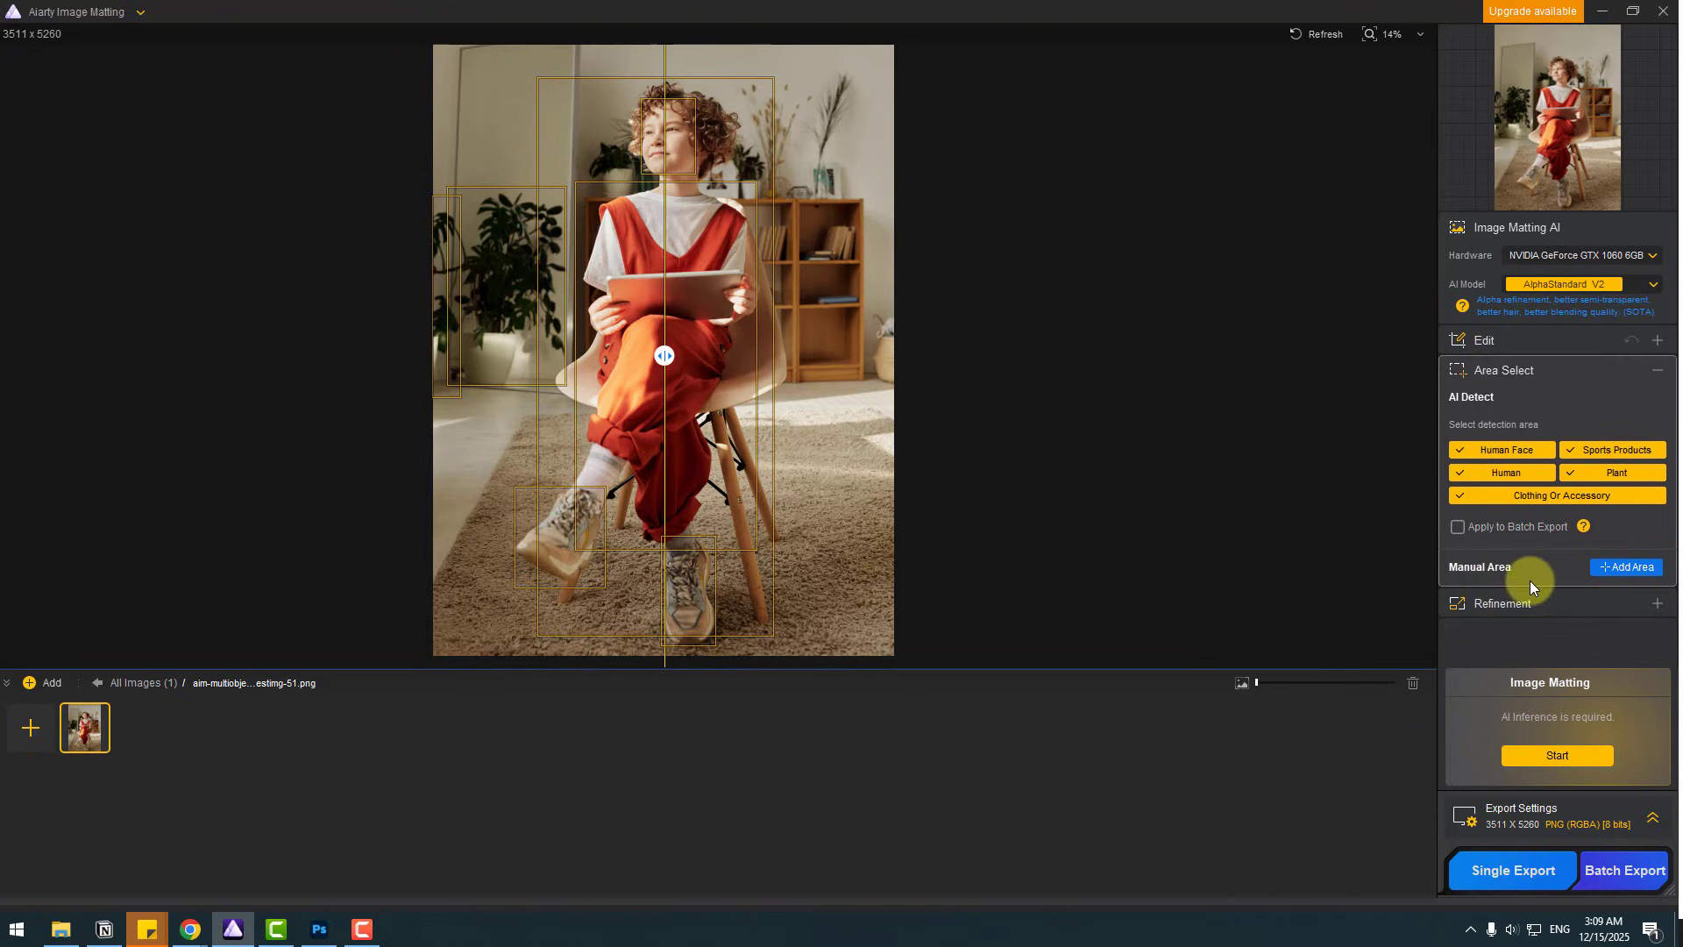
{"action": "left_click", "coordinate": [1612, 566]}
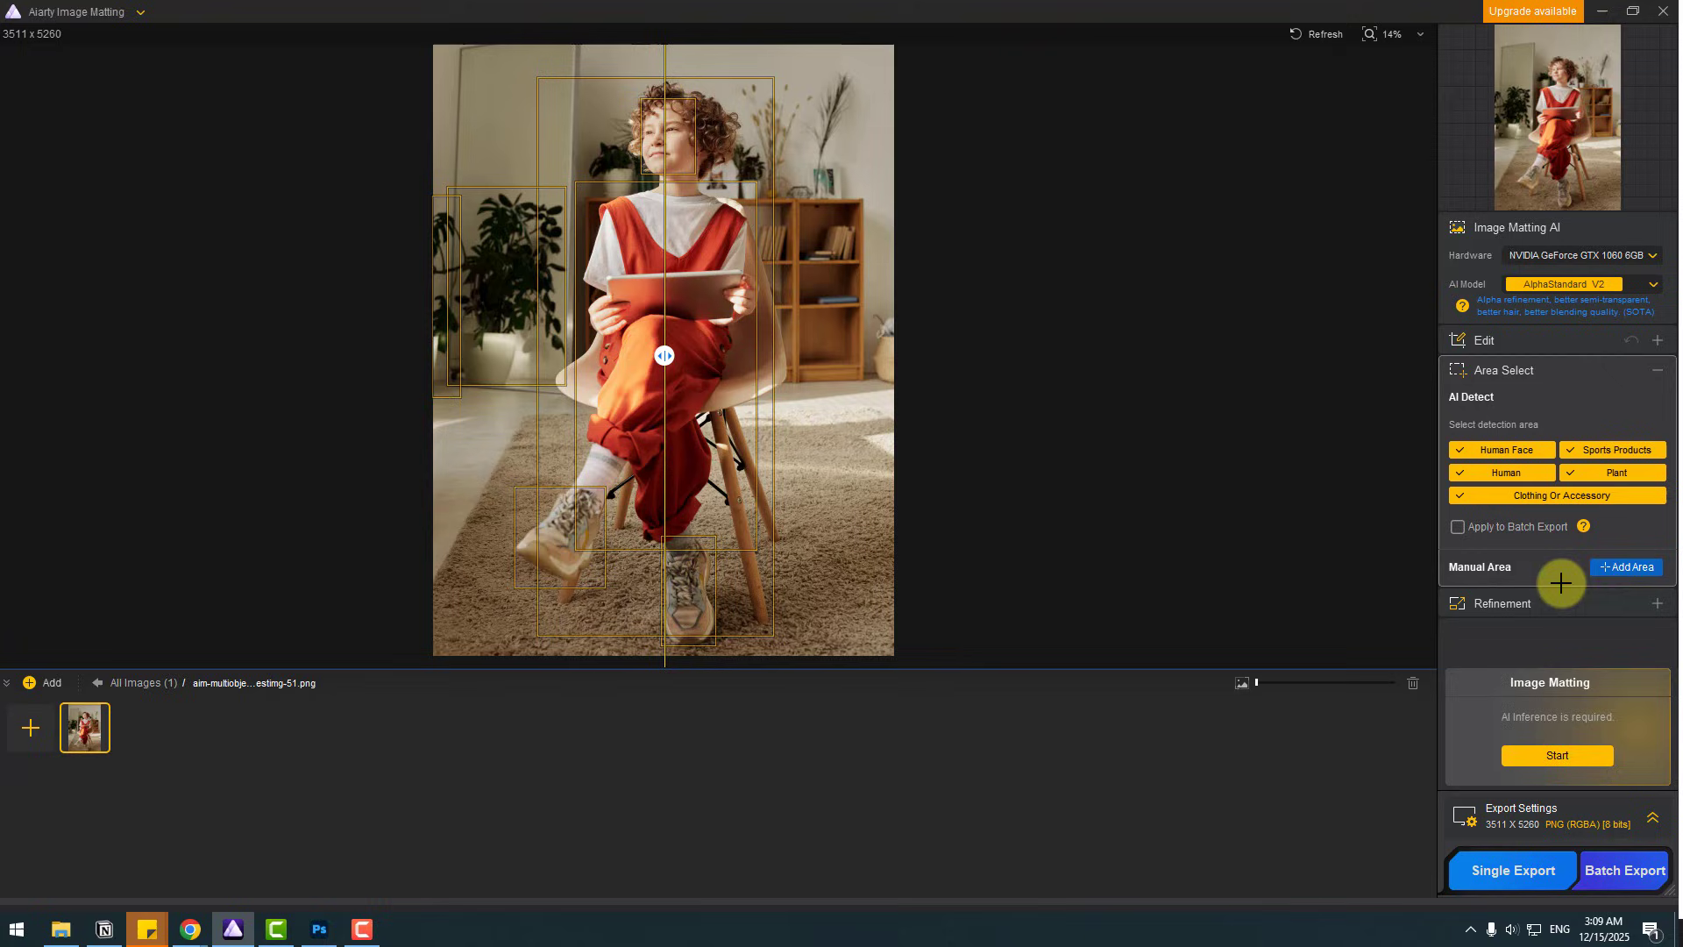
{"action": "left_click_drag", "start_coordinate": [808, 297], "coordinate": [873, 390]}
{"action": "left_click", "coordinate": [855, 303]}
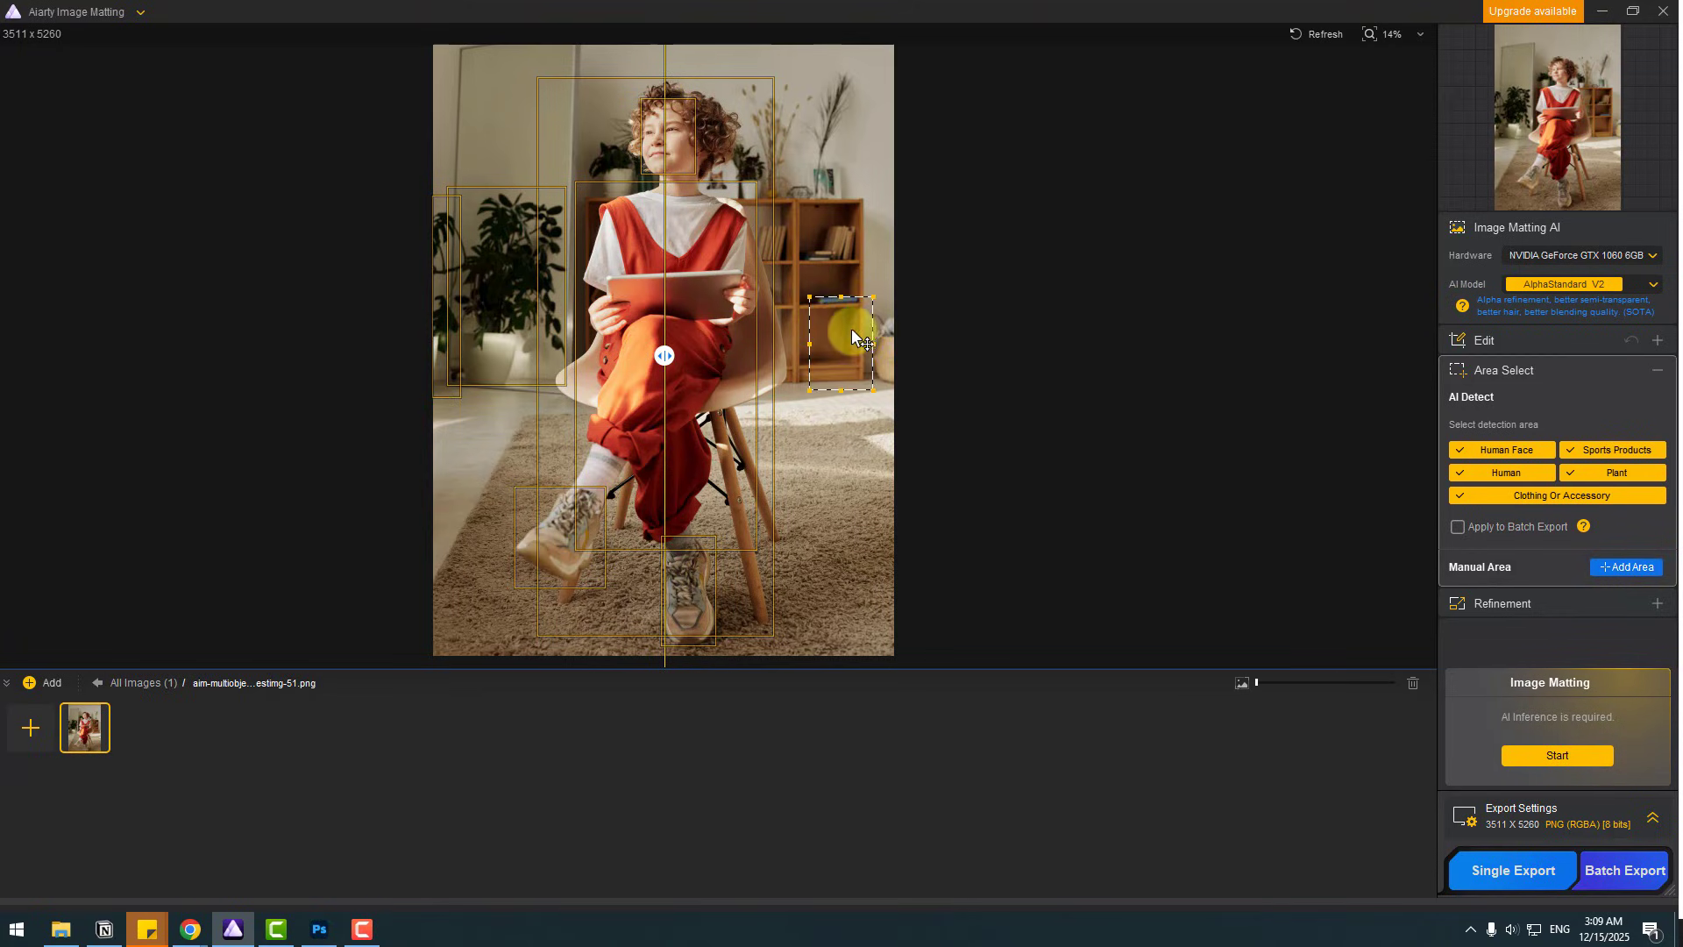
{"action": "left_click_drag", "start_coordinate": [845, 323], "coordinate": [818, 210]}
{"action": "left_click_drag", "start_coordinate": [851, 280], "coordinate": [869, 387]}
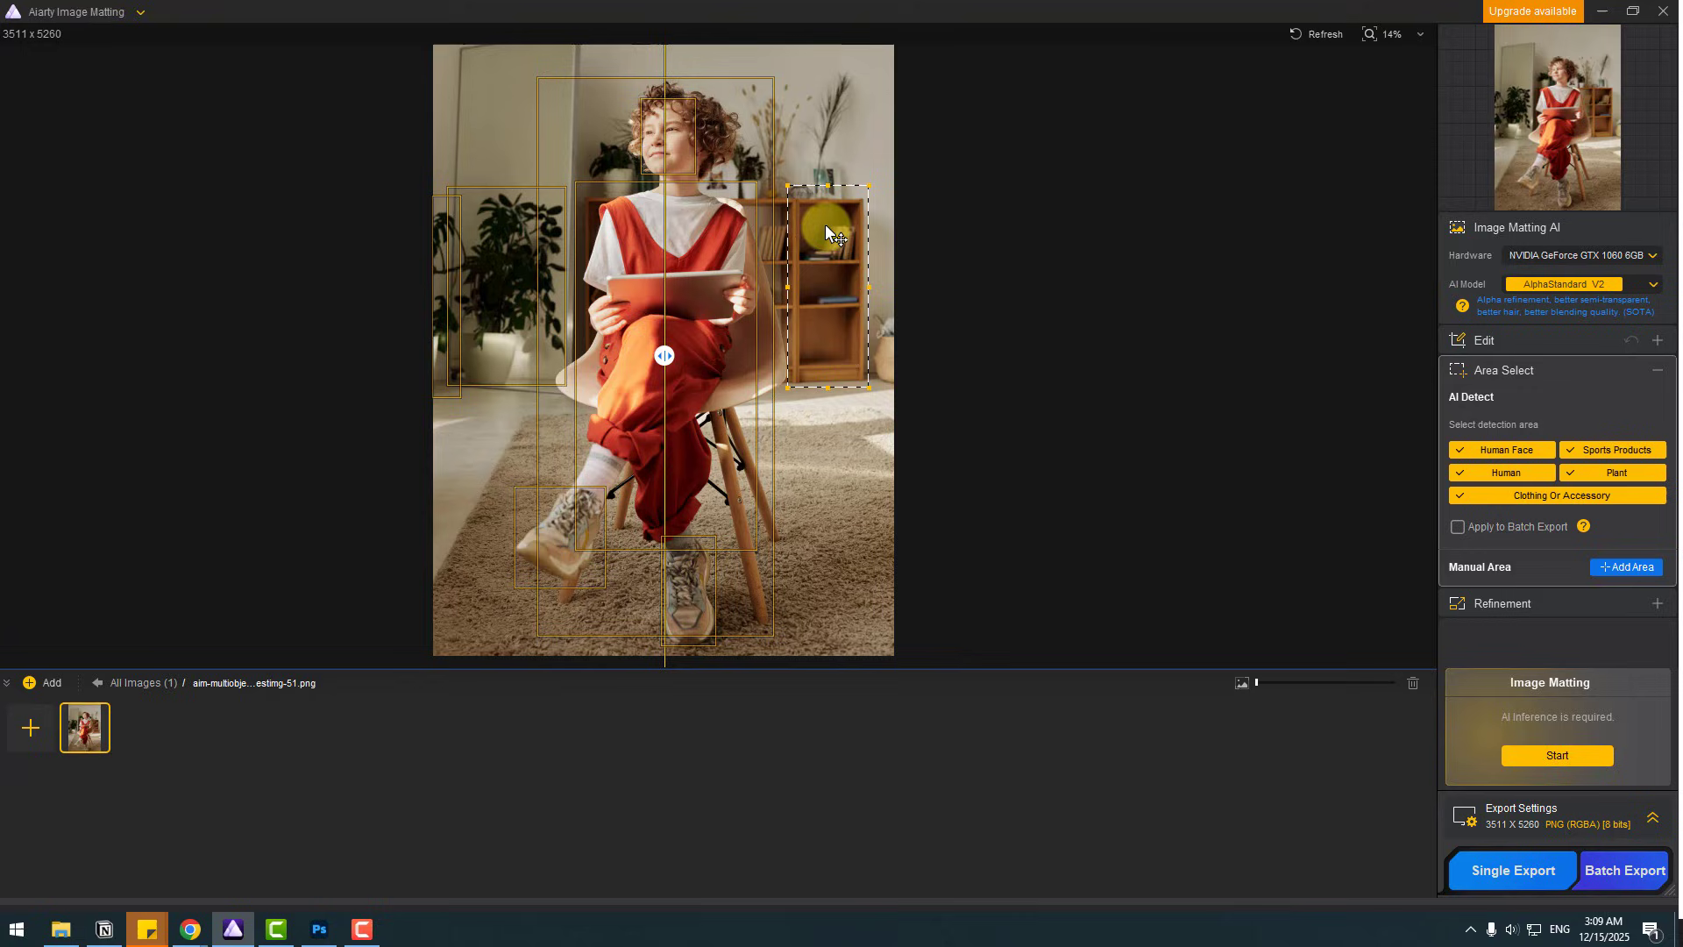
{"action": "right_click", "coordinate": [825, 243]}
{"action": "left_click", "coordinate": [854, 254]}
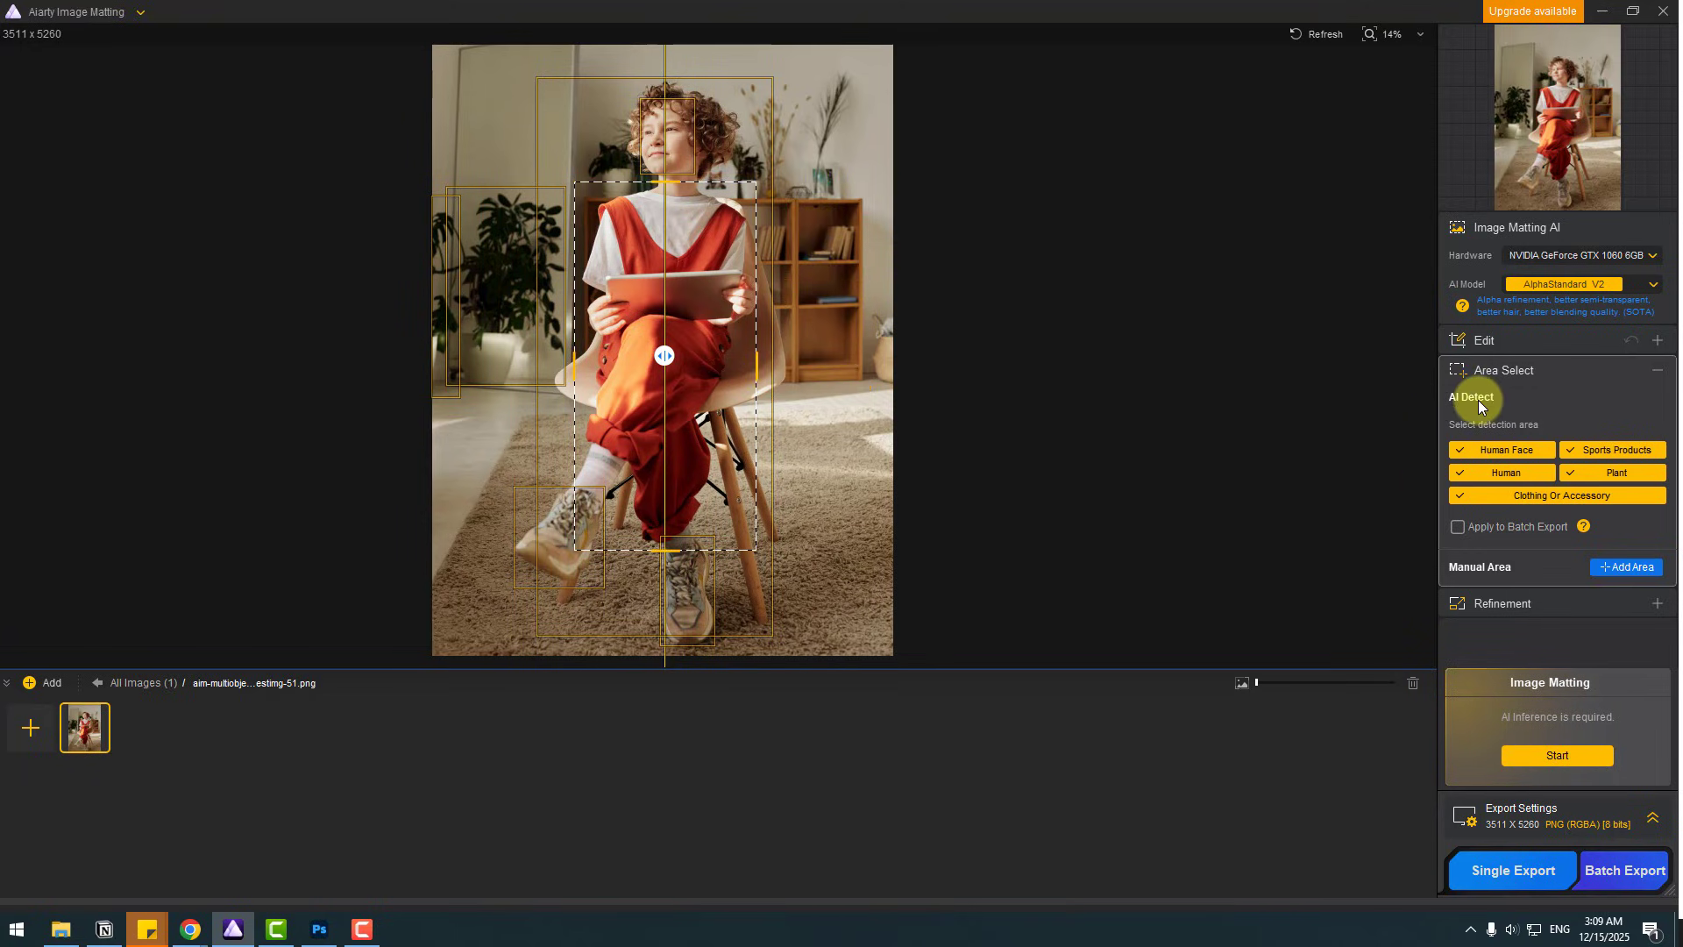
Step: Start Image Matting and inspect the child's white-background cutout around the face and hair
{"action": "left_click", "coordinate": [1546, 755]}
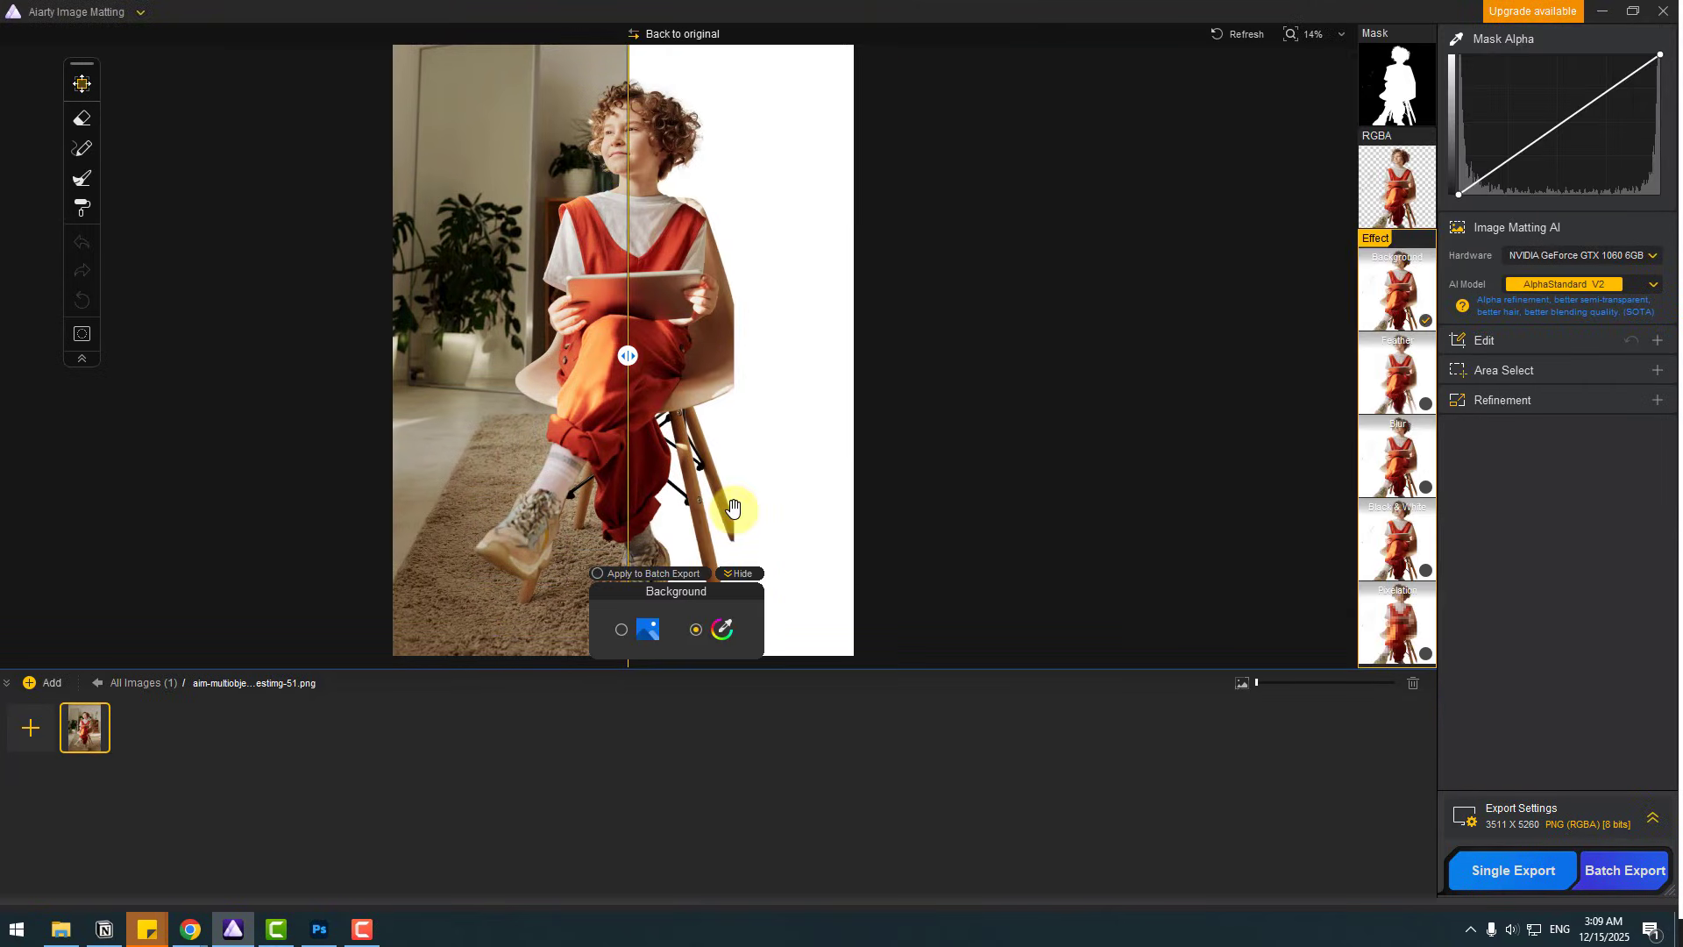
{"action": "left_click_drag", "start_coordinate": [628, 355], "coordinate": [488, 351]}
{"action": "scroll", "coordinate": [639, 293], "scroll_direction": "up", "scroll_amount": 5}
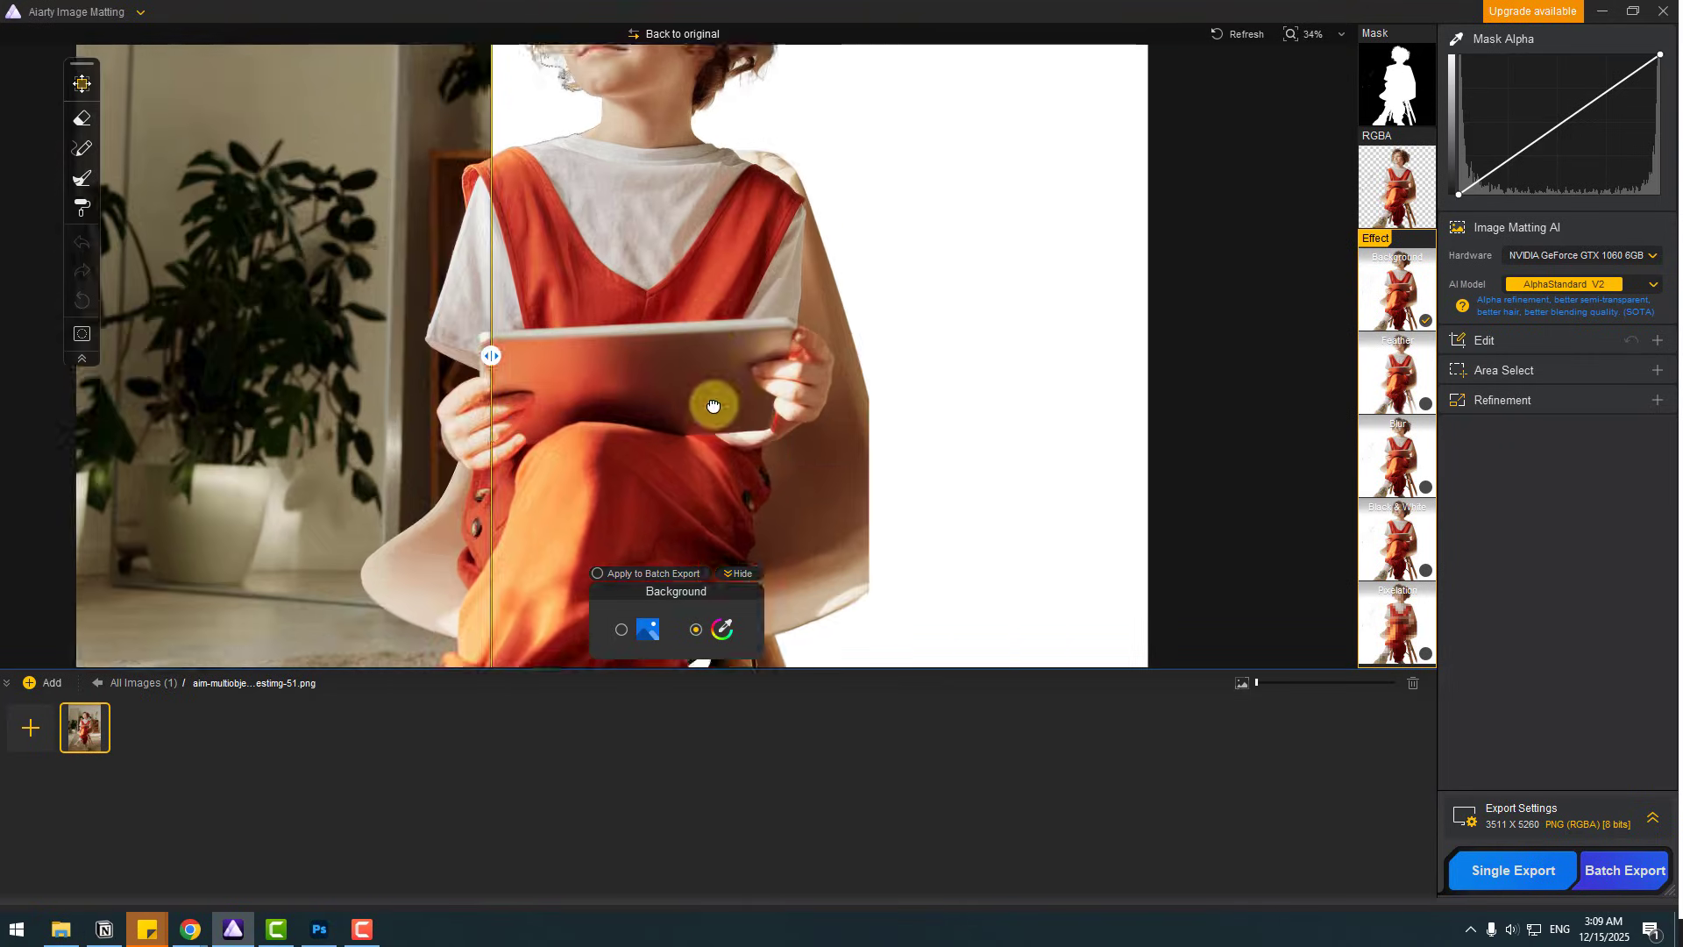
{"action": "scroll", "coordinate": [806, 279], "scroll_direction": "up", "scroll_amount": 5}
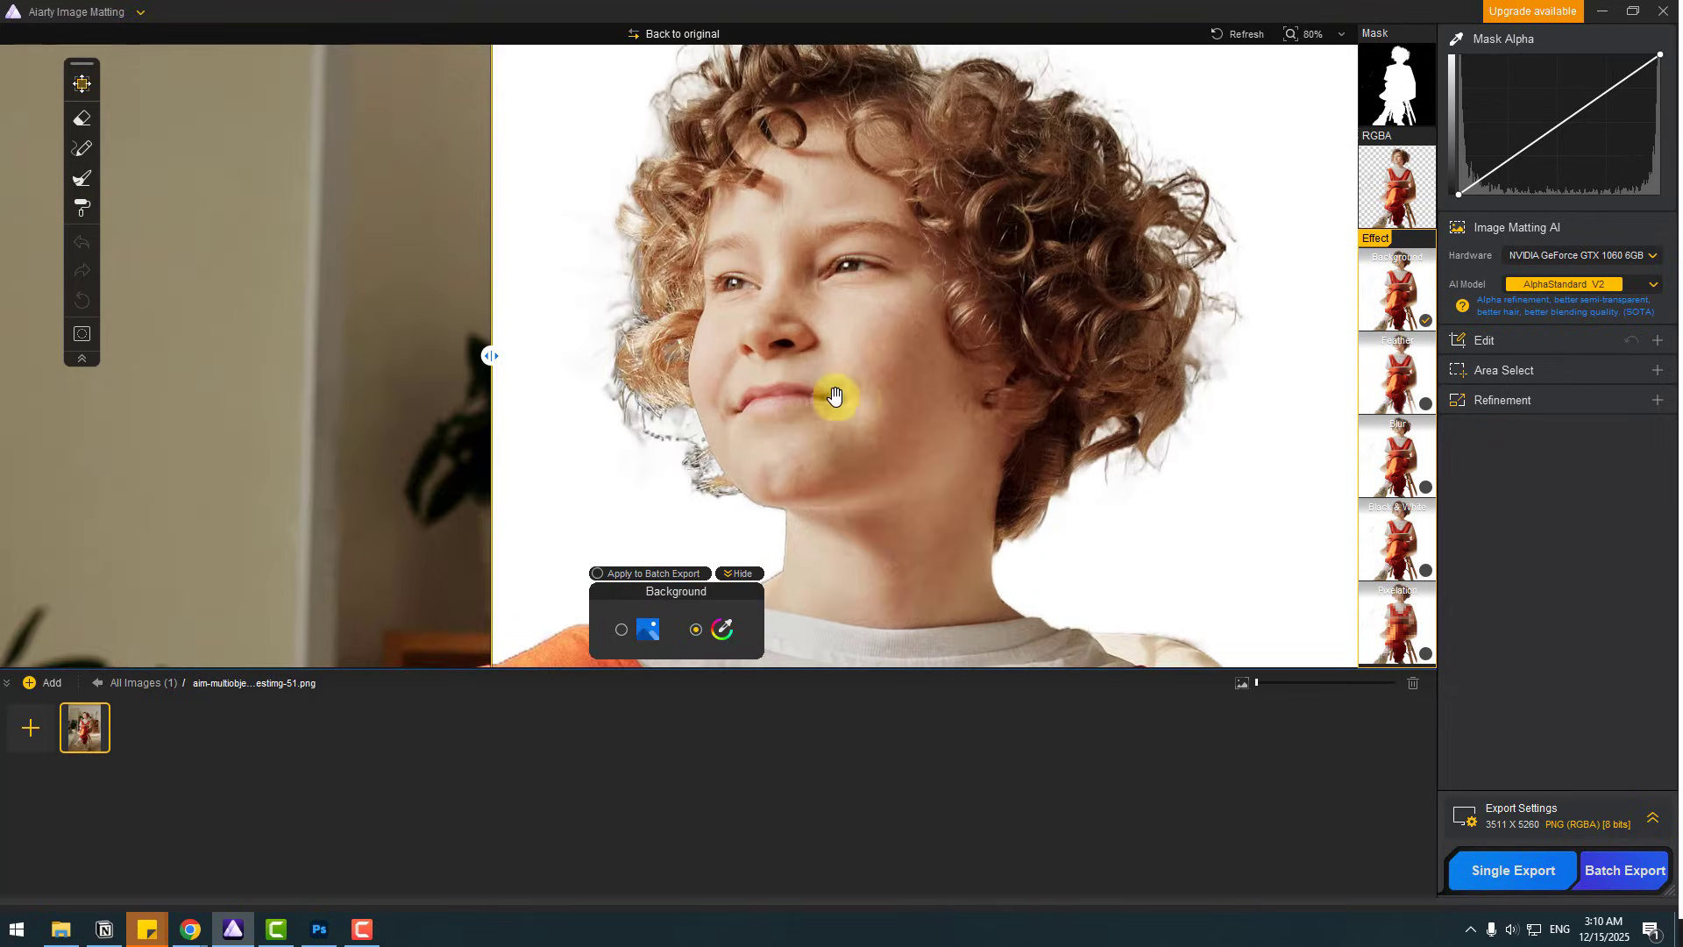
{"action": "scroll", "coordinate": [879, 422], "scroll_direction": "down", "scroll_amount": 5}
{"action": "left_click_drag", "start_coordinate": [912, 439], "coordinate": [743, 398]}
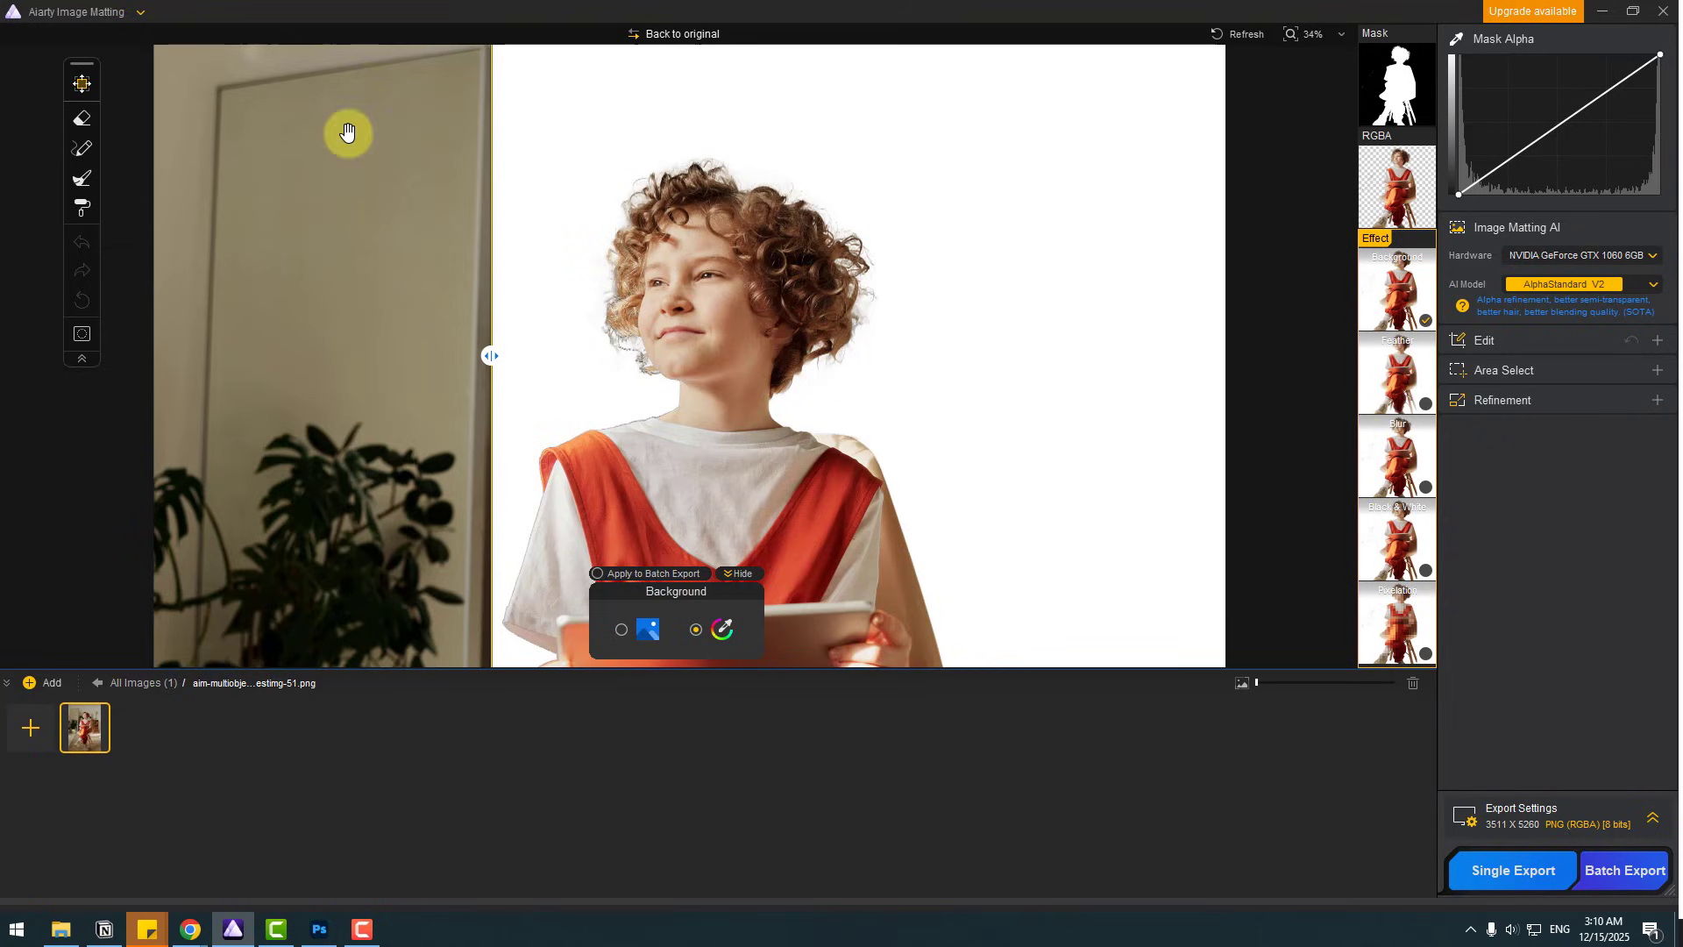
Step: Enlarge the Eraser, then paint an S-shaped Brush stroke on the mask left of the child
{"action": "left_click", "coordinate": [83, 118]}
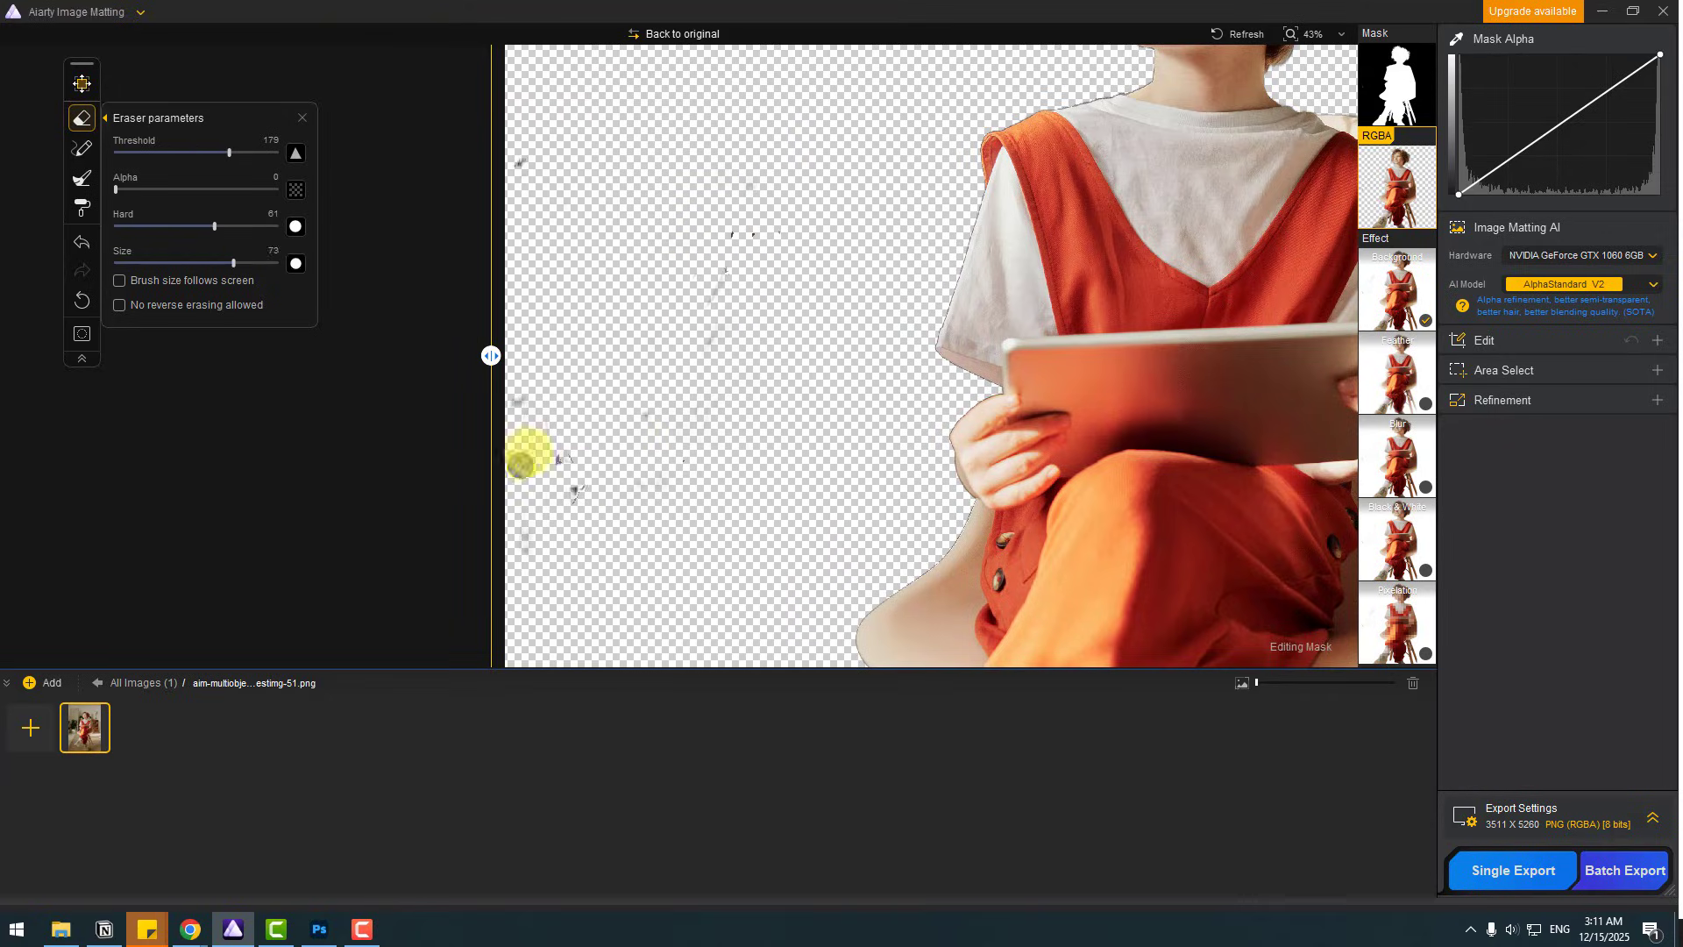
{"action": "scroll", "coordinate": [510, 522], "scroll_direction": "up", "scroll_amount": 2}
{"action": "left_click", "coordinate": [70, 142]}
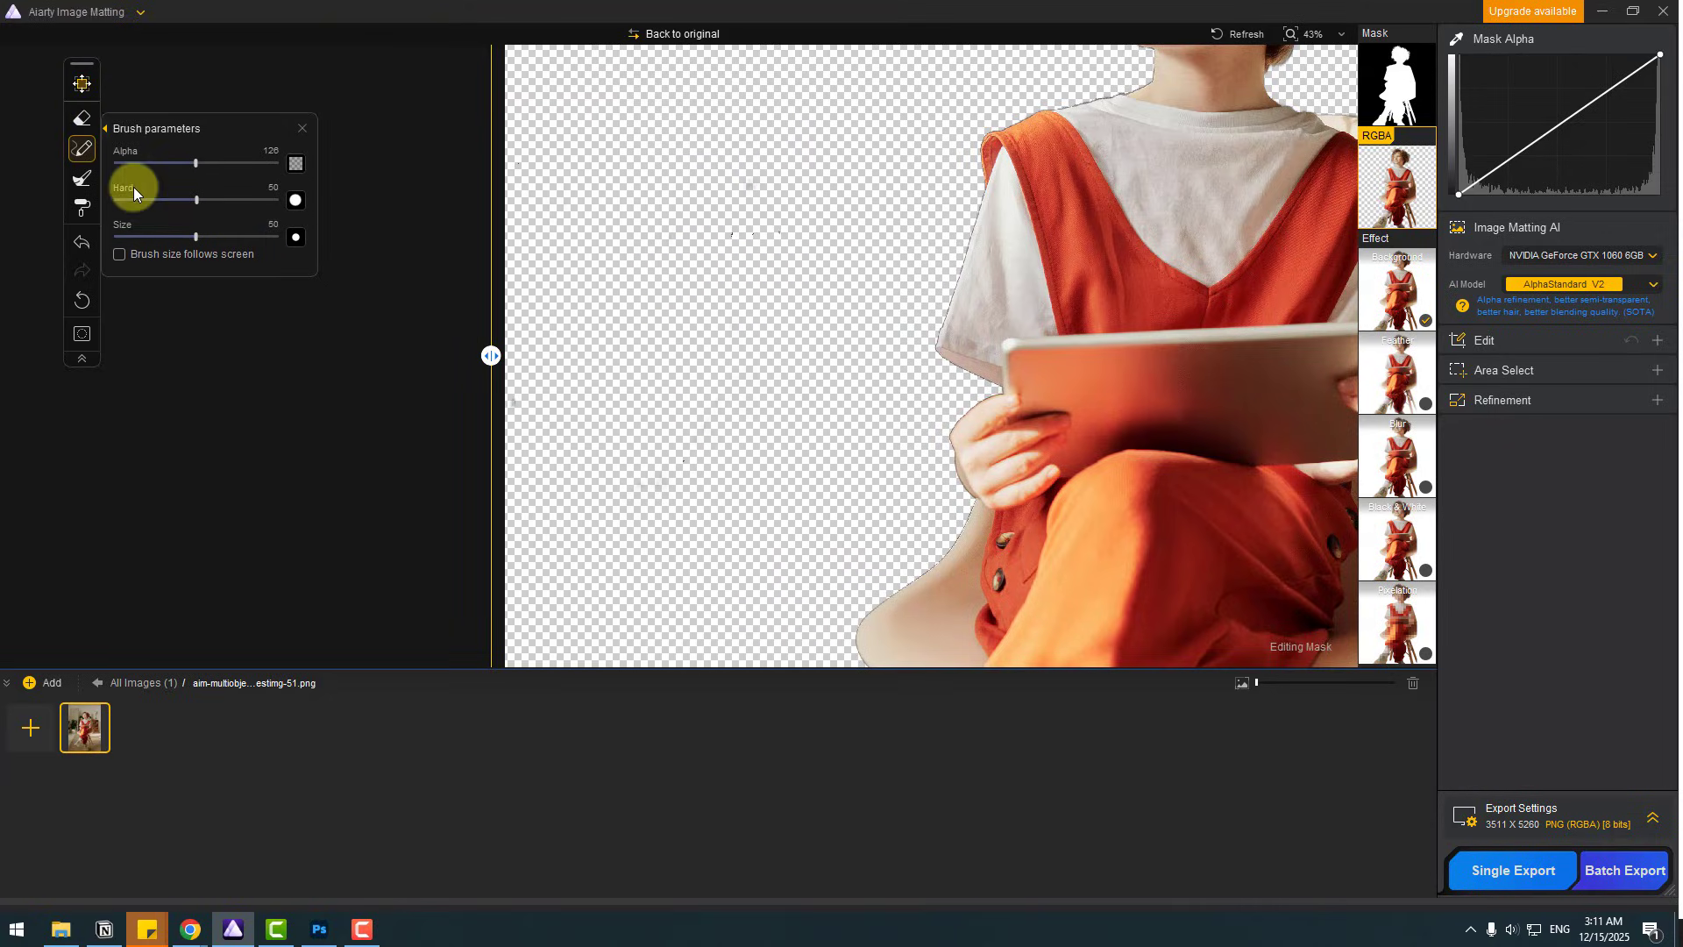
{"action": "left_click_drag", "start_coordinate": [693, 249], "coordinate": [601, 361]}
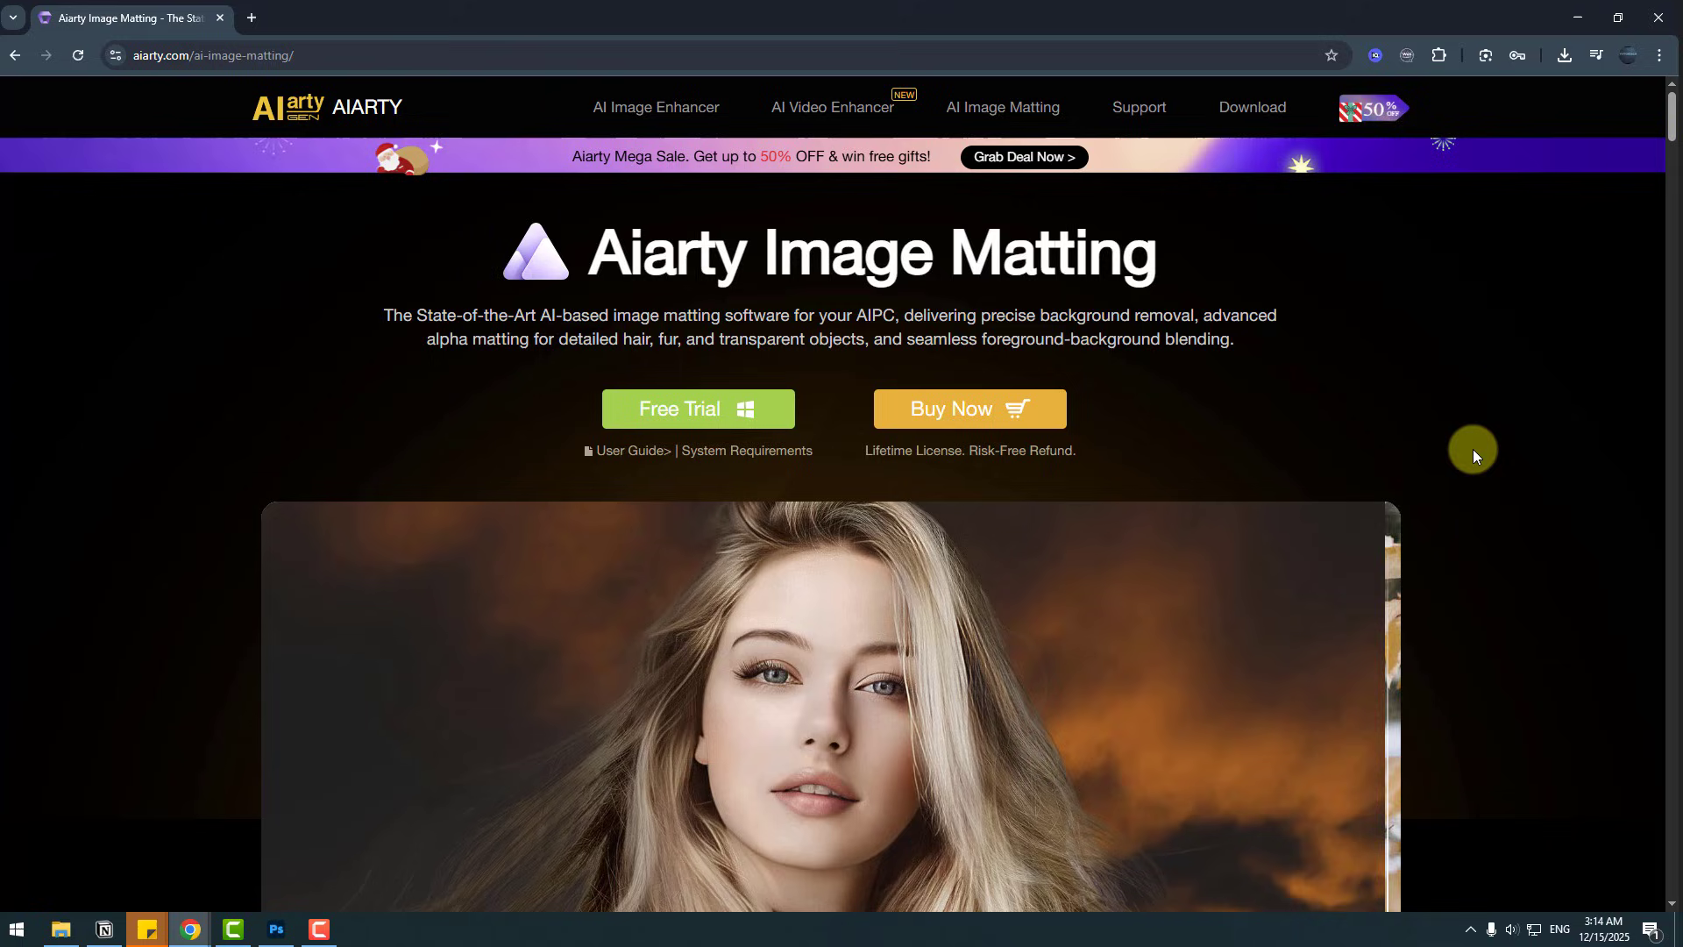
Step: Scroll the aiarty.com product page down to the Better Hair. Sharp Edge section
{"action": "scroll", "coordinate": [1480, 424], "scroll_direction": "down", "scroll_amount": 10}
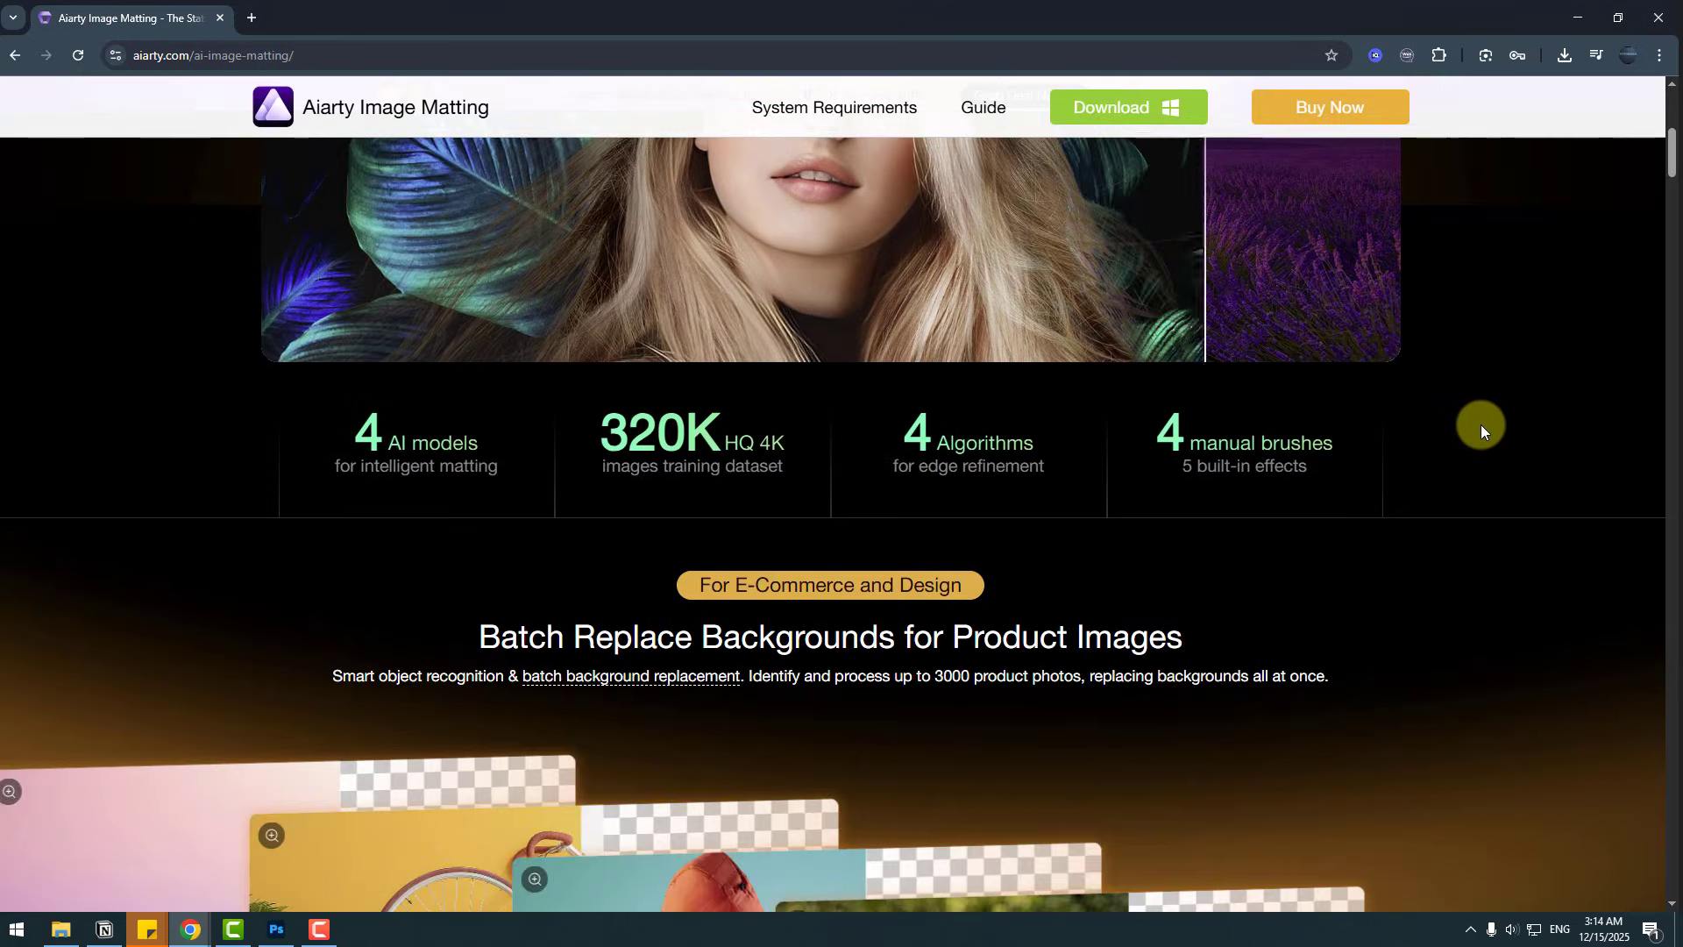
{"action": "scroll", "coordinate": [1490, 419], "scroll_direction": "down", "scroll_amount": 8}
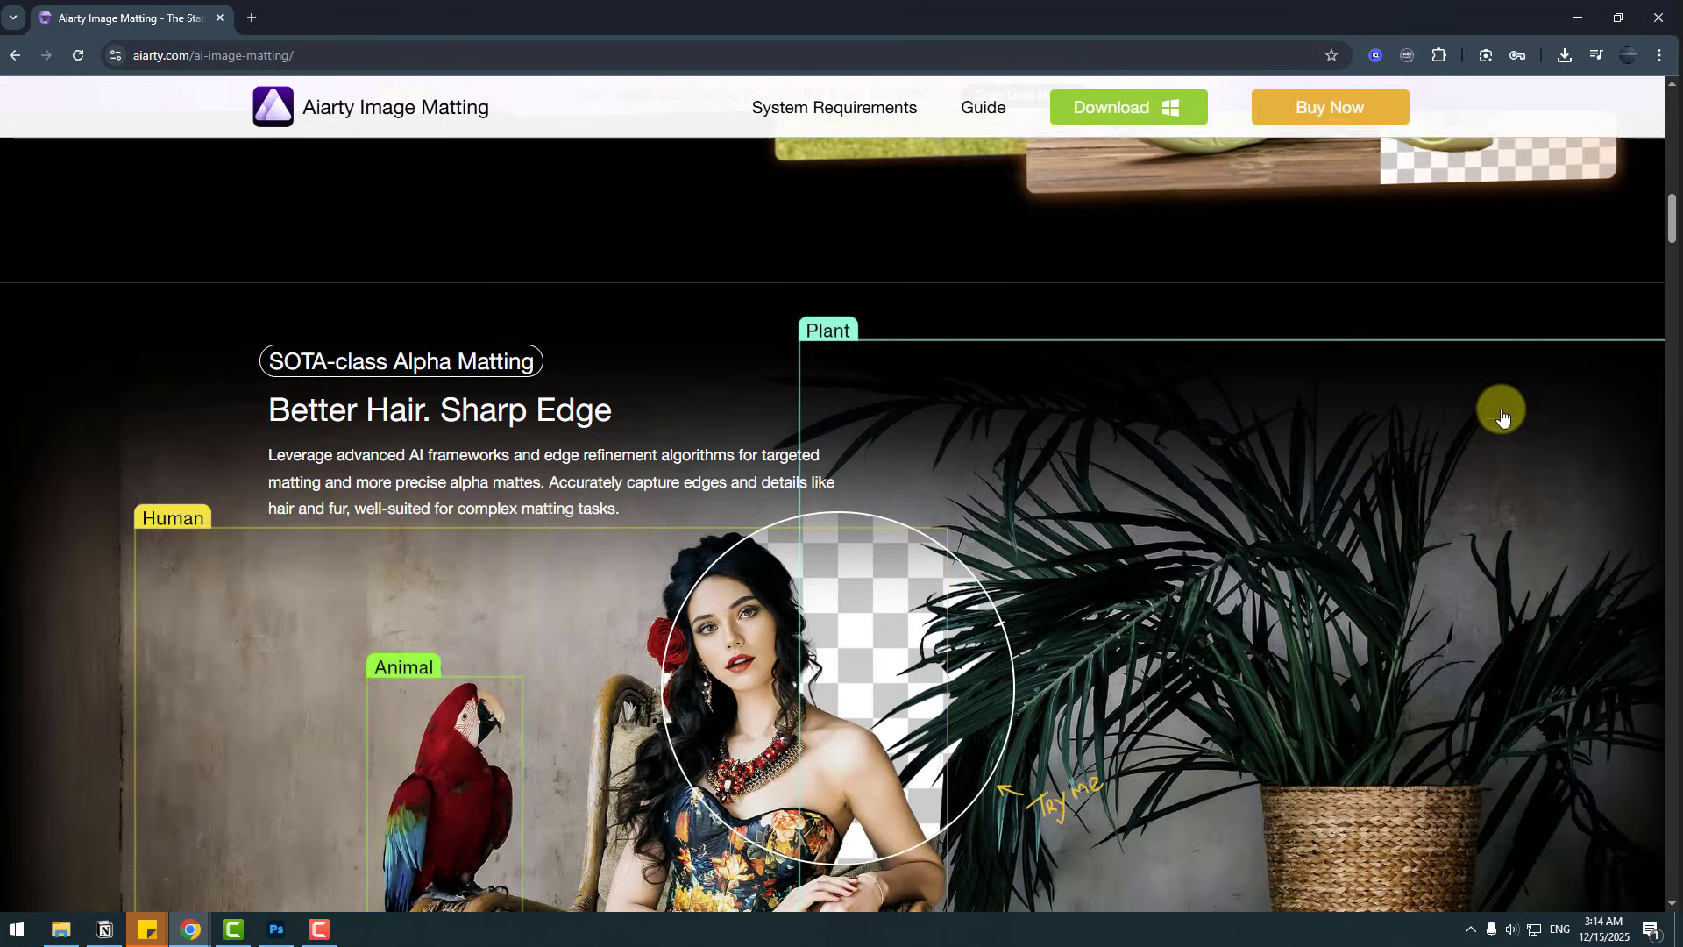
{"action": "scroll", "coordinate": [1501, 410], "scroll_direction": "down", "scroll_amount": 12}
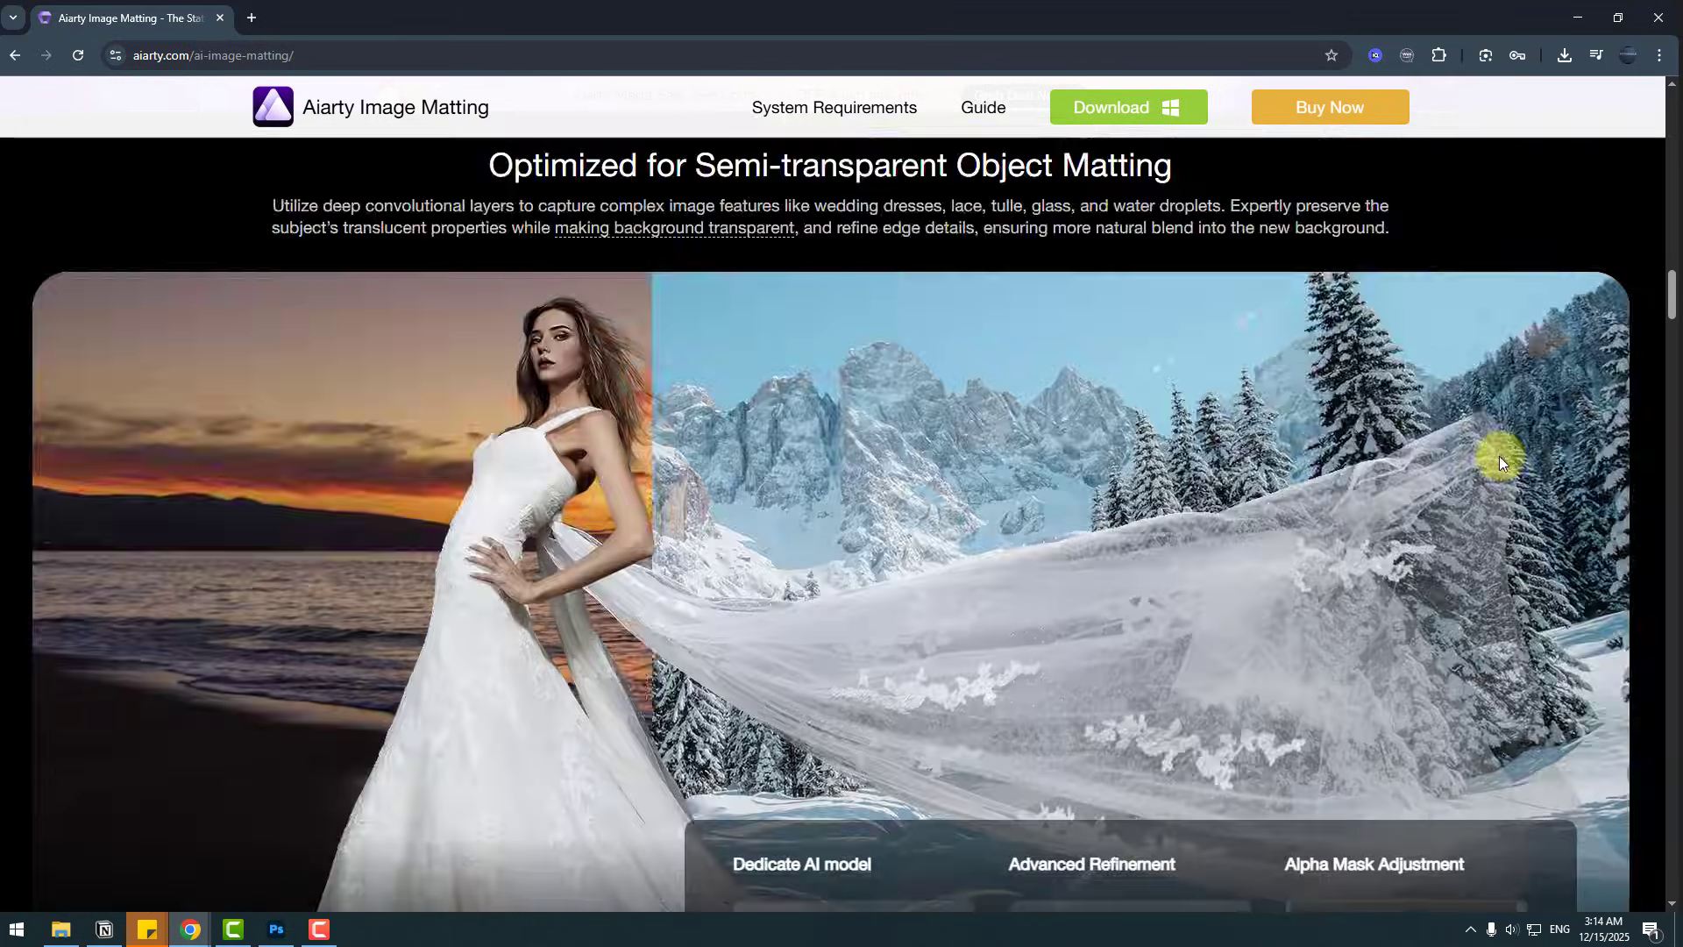
{"action": "left_click", "coordinate": [1490, 460]}
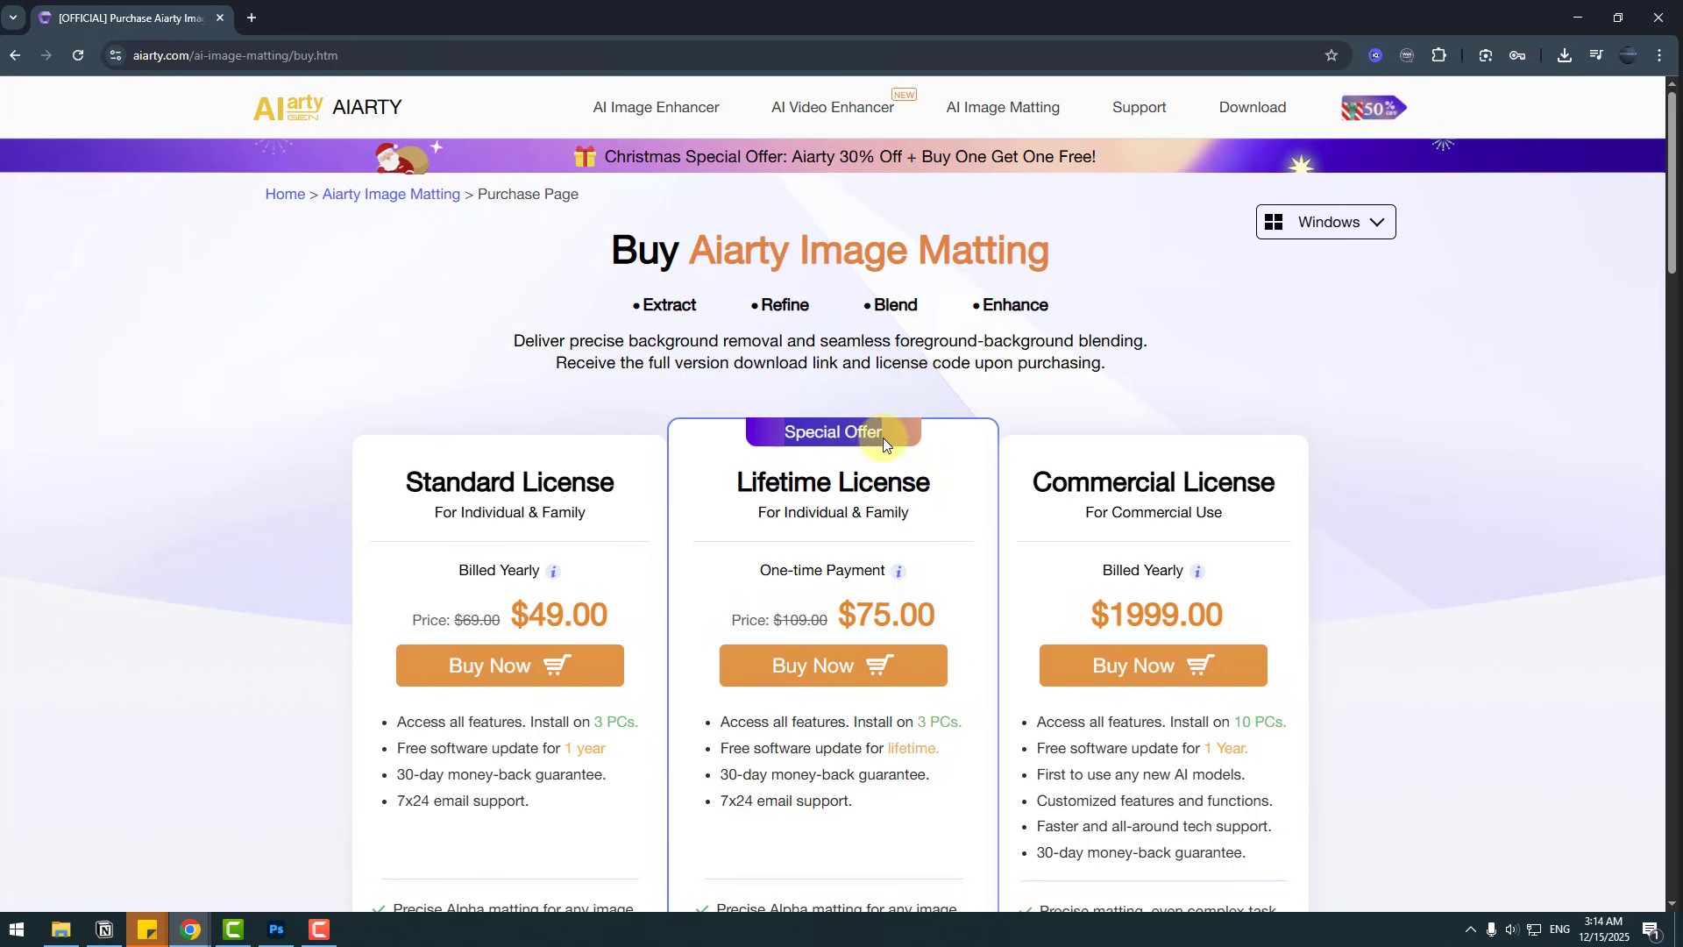
{"action": "key", "text": "alt+Left"}
Step: Scroll past the skateboarder to the 4 Delicate AI Models section, including SolidMat
{"action": "scroll", "coordinate": [624, 495], "scroll_direction": "down", "scroll_amount": 20}
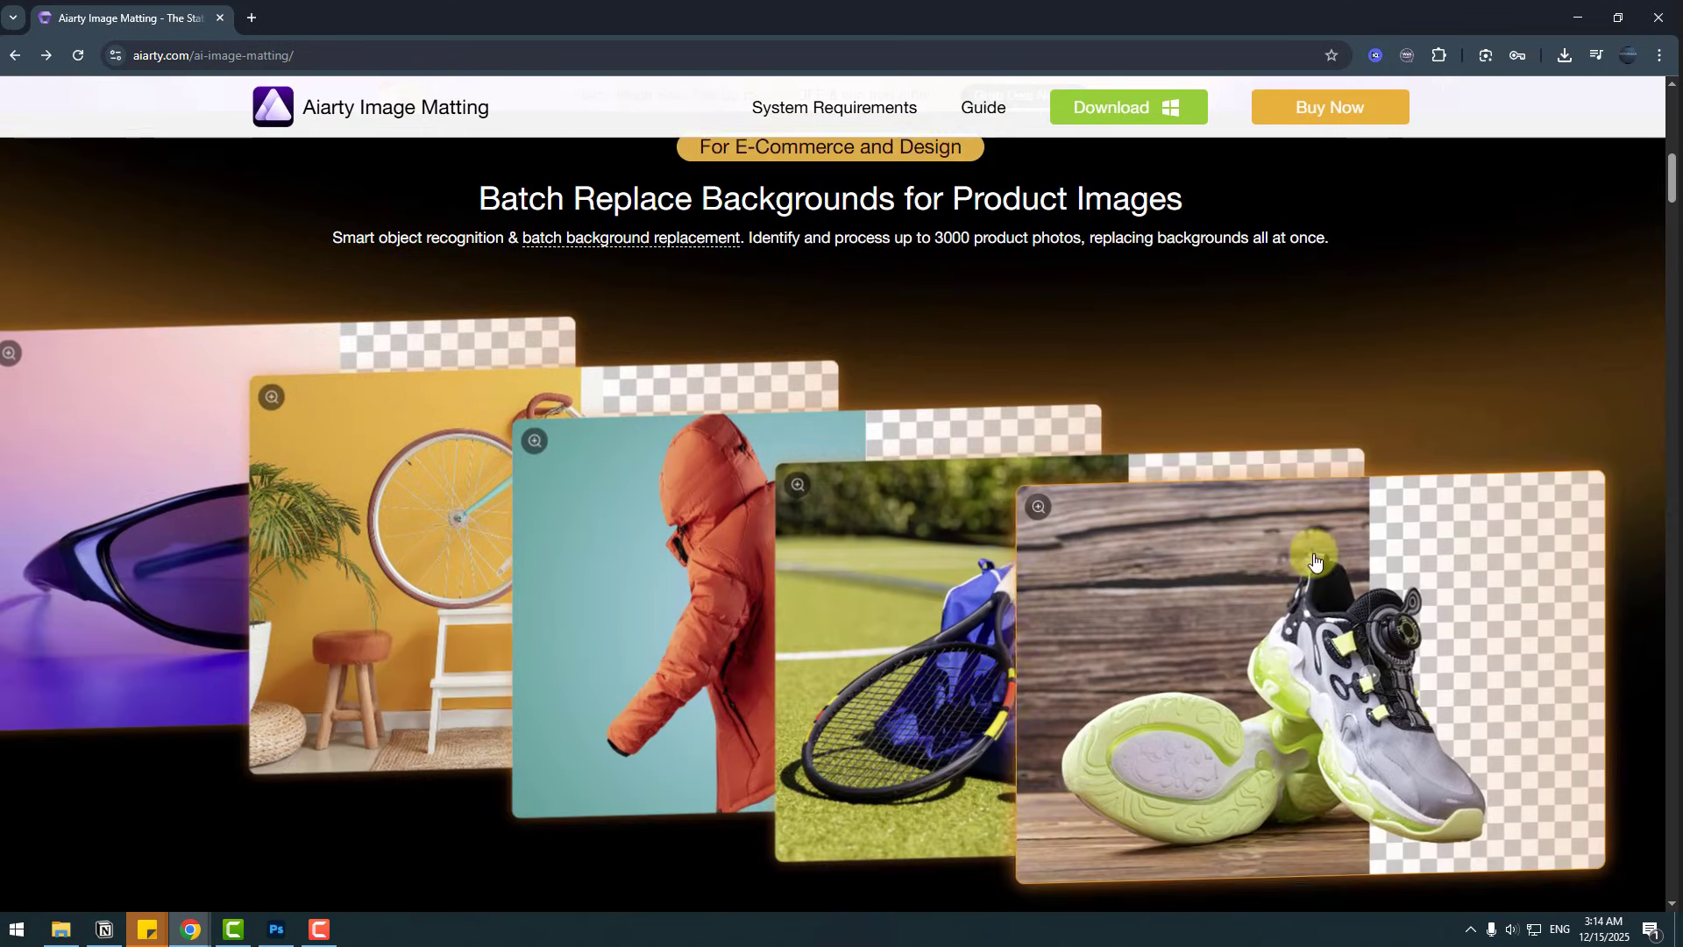
{"action": "scroll", "coordinate": [1385, 543], "scroll_direction": "down", "scroll_amount": 20}
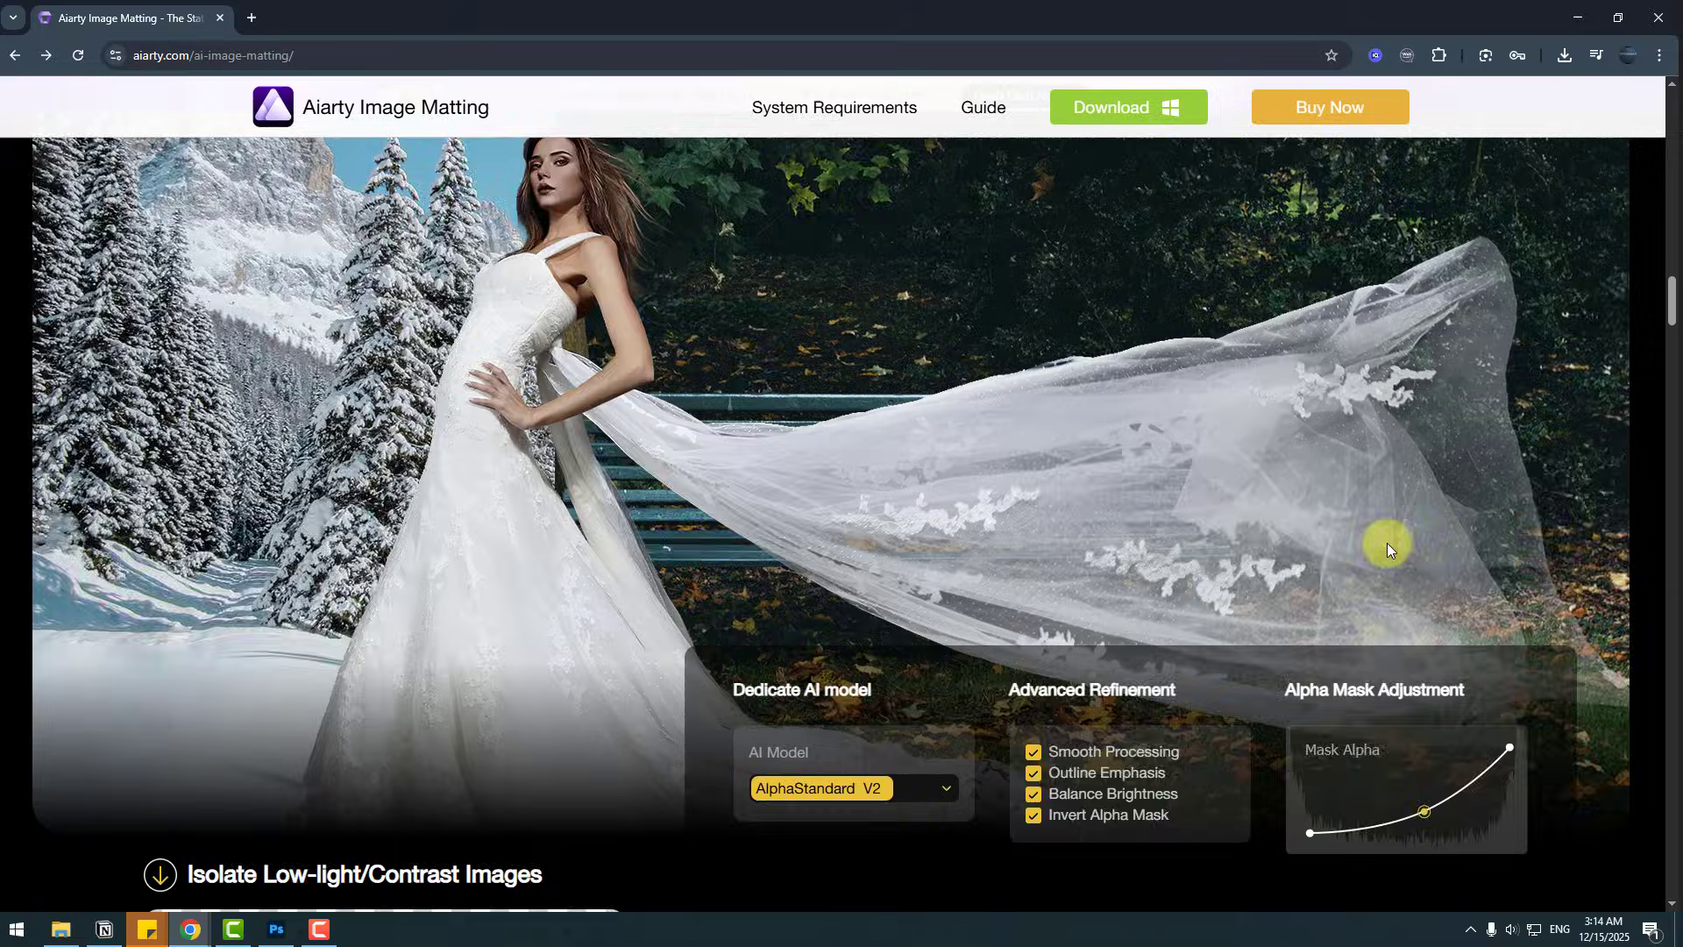
{"action": "scroll", "coordinate": [1402, 550], "scroll_direction": "down", "scroll_amount": 15}
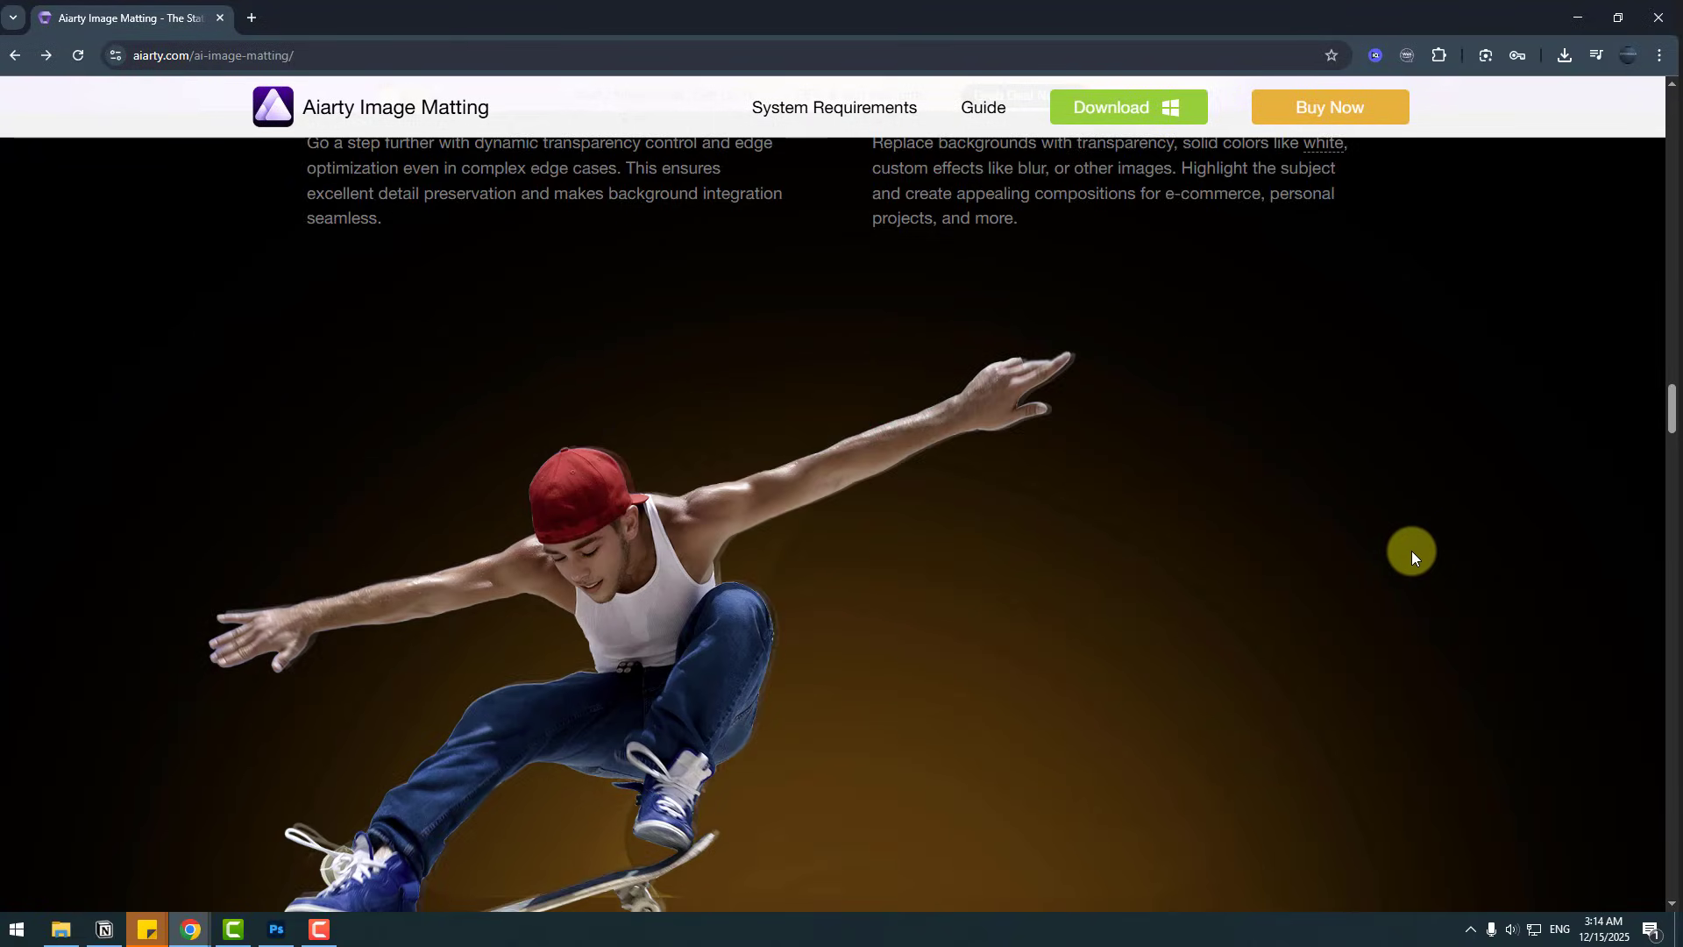
{"action": "scroll", "coordinate": [1425, 559], "scroll_direction": "down", "scroll_amount": 10}
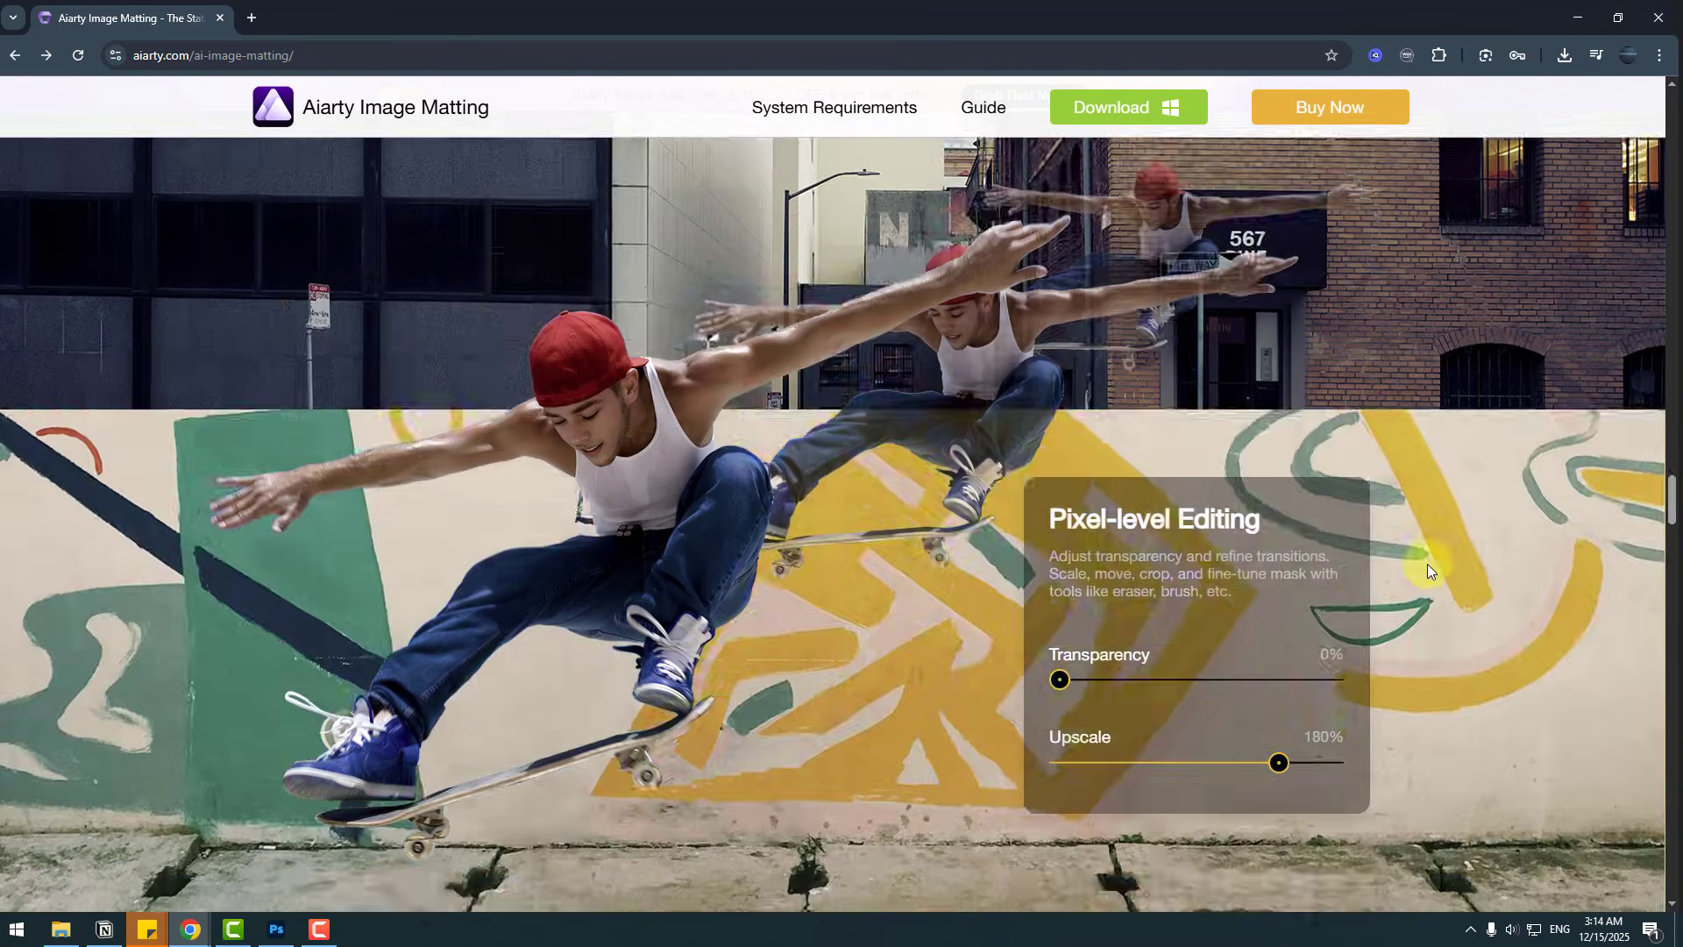
{"action": "scroll", "coordinate": [1427, 564], "scroll_direction": "down", "scroll_amount": 10}
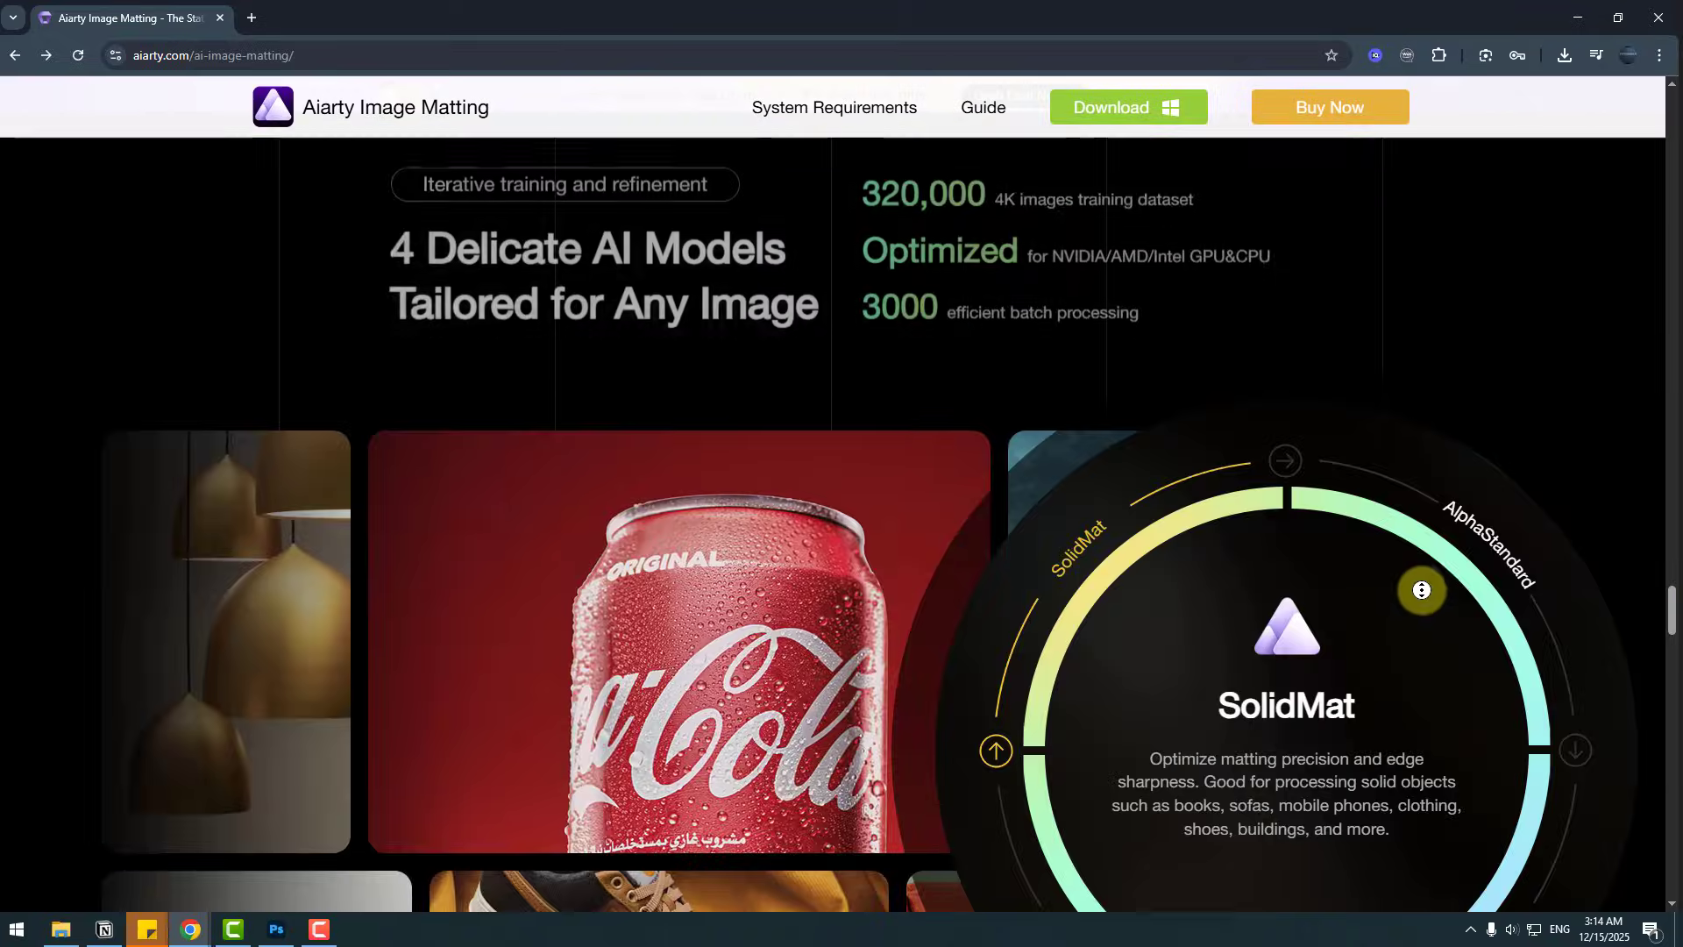